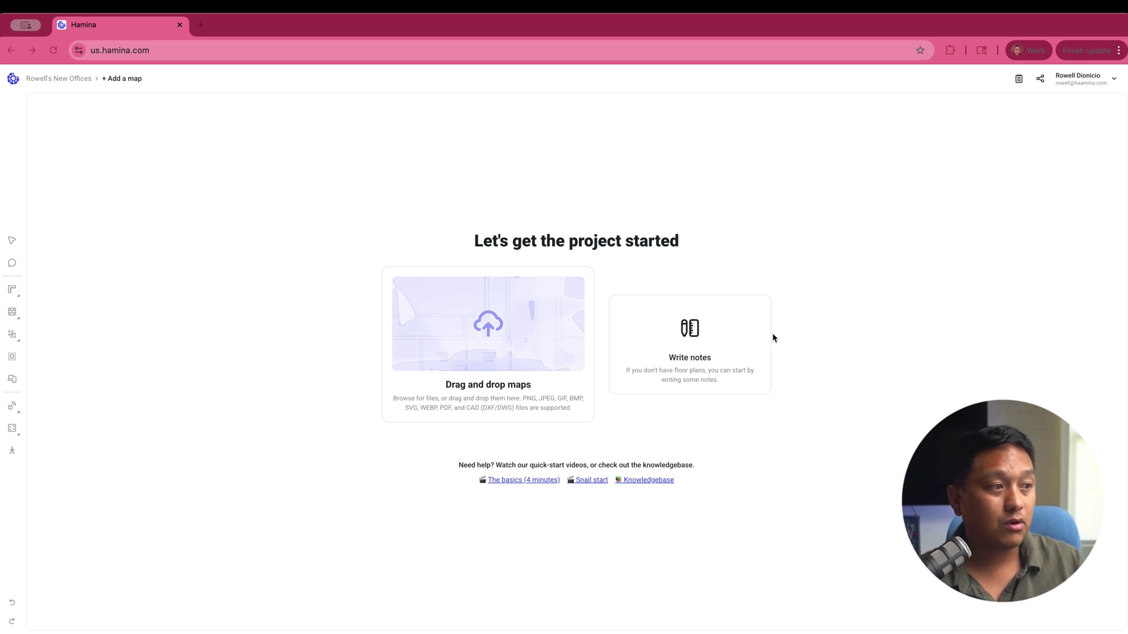
Step: Upload the 5th, 6th and 7th floor plan files to the new project and switch to the 6th-Floor map
drag(784, 342, 489, 348)
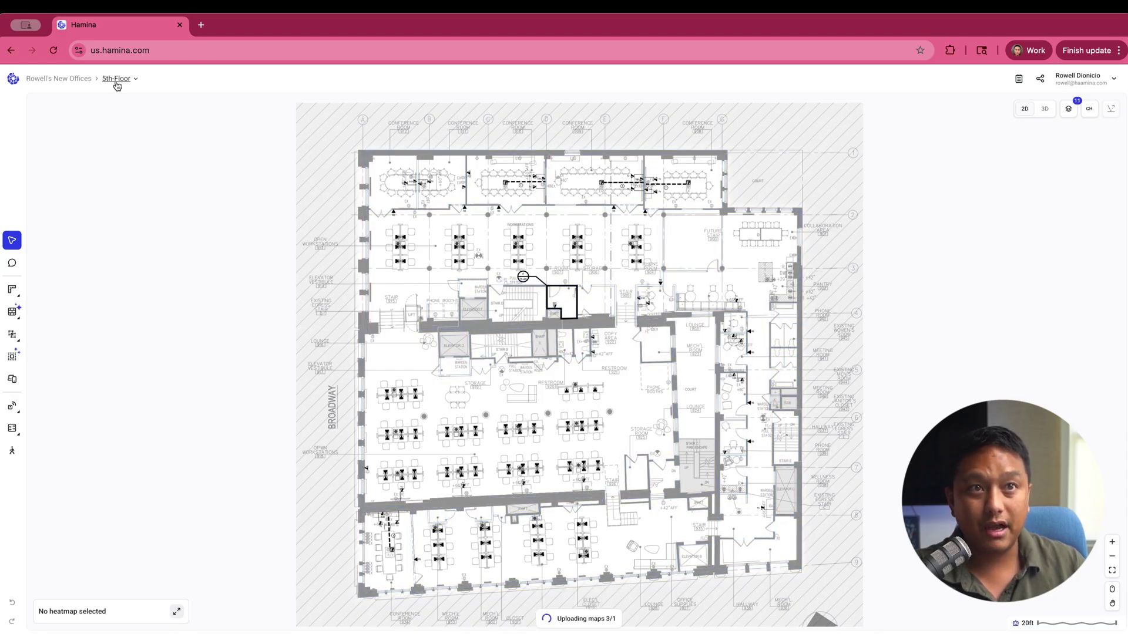
click(117, 80)
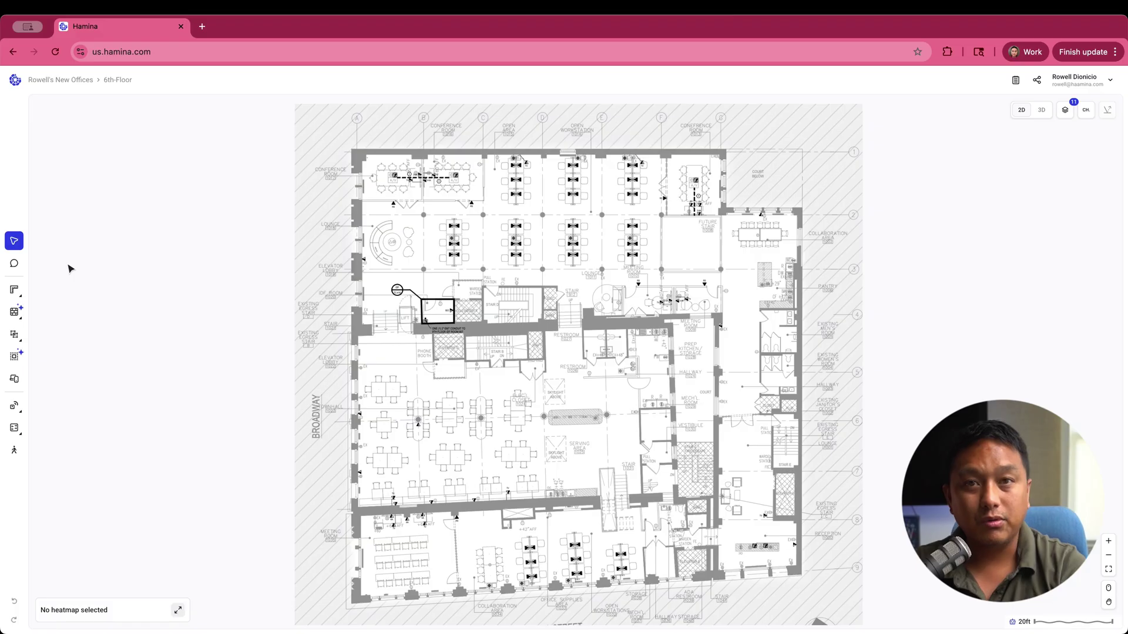
Step: Draw a scale line across the interior width of the upper wing on the 6th-Floor map and set its length to 90 ft
click(14, 289)
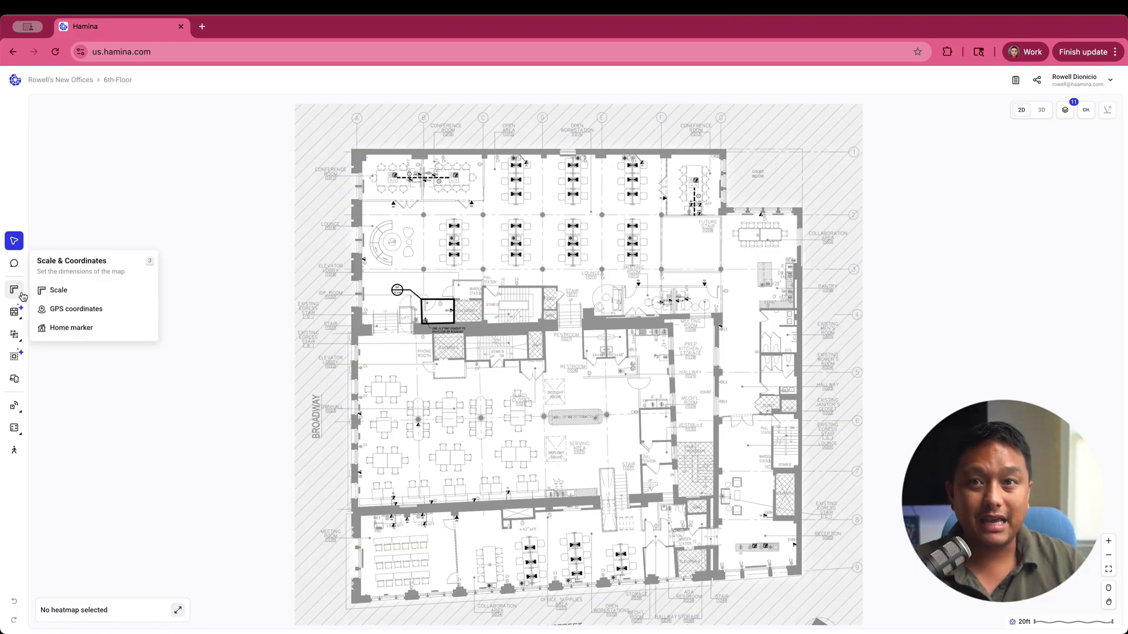
click(58, 292)
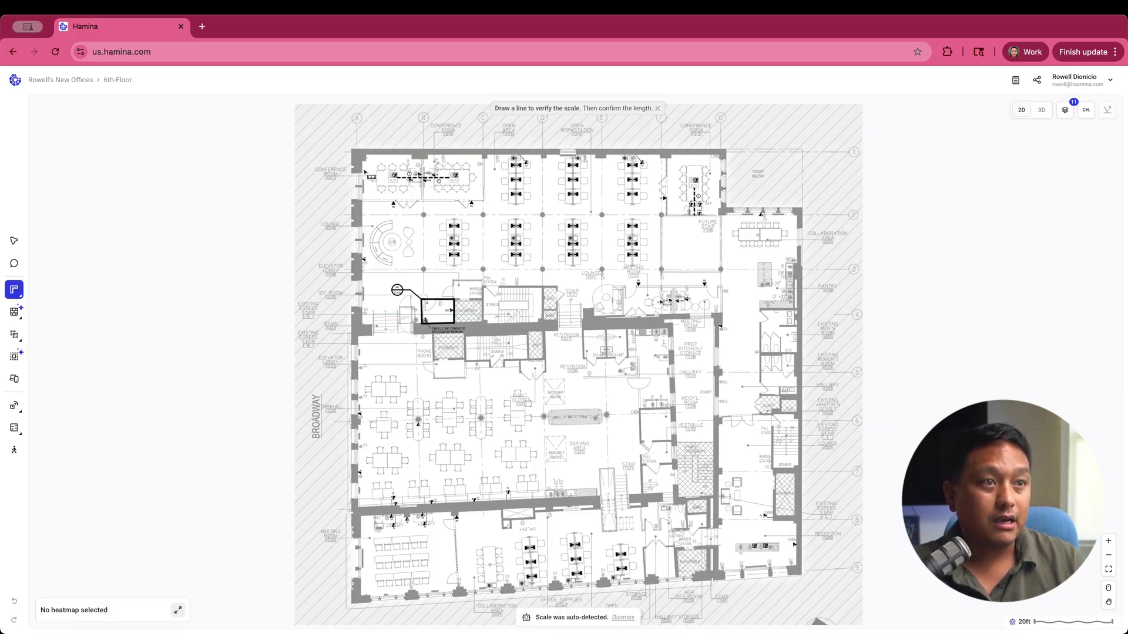
mouse_move(362, 169)
mouse_down()
mouse_move(479, 181)
mouse_move(722, 170)
mouse_up()
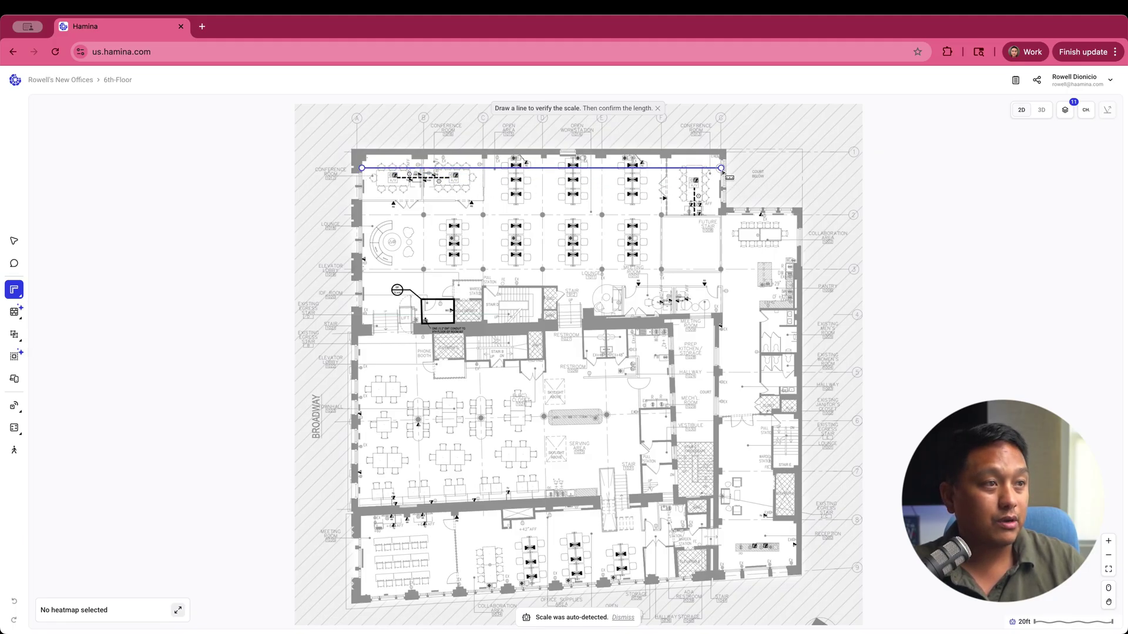
click(723, 172)
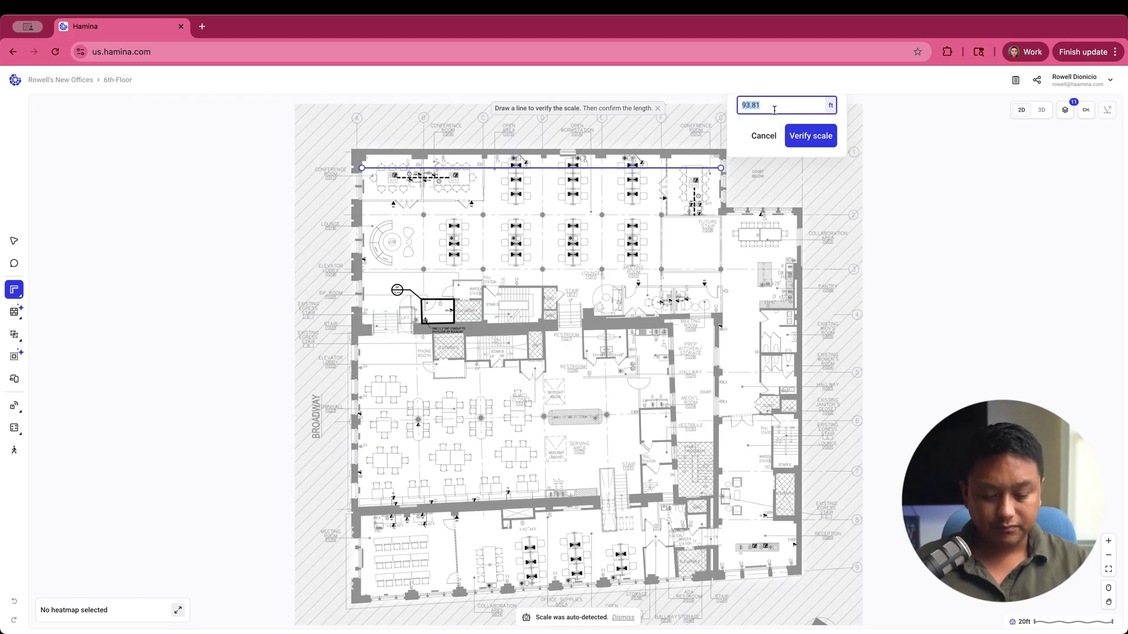
text(90)
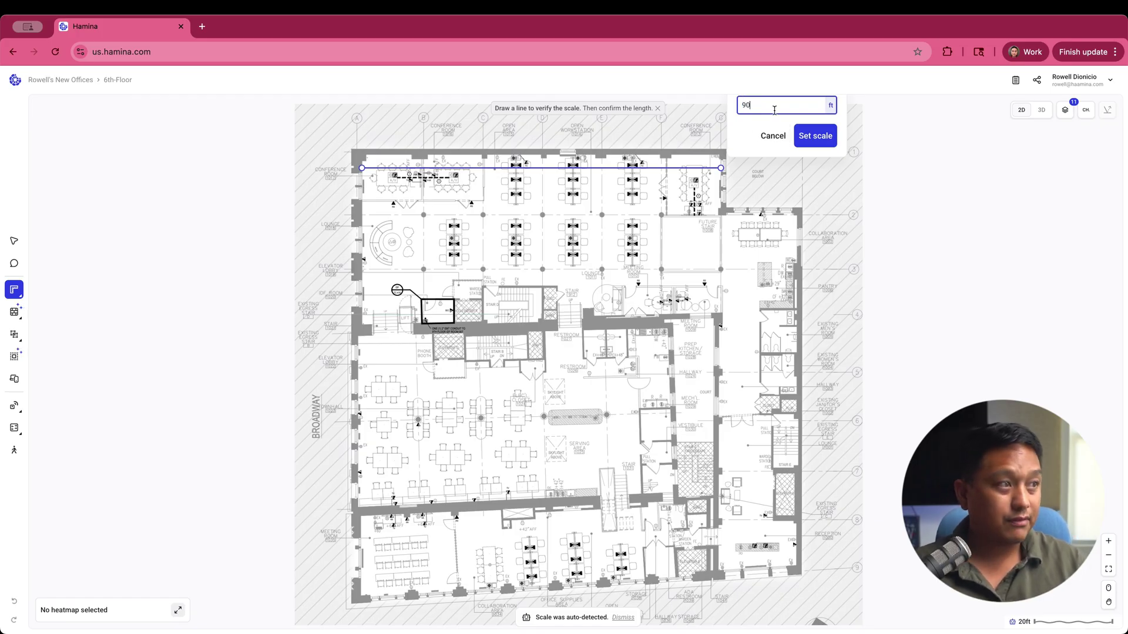
click(816, 147)
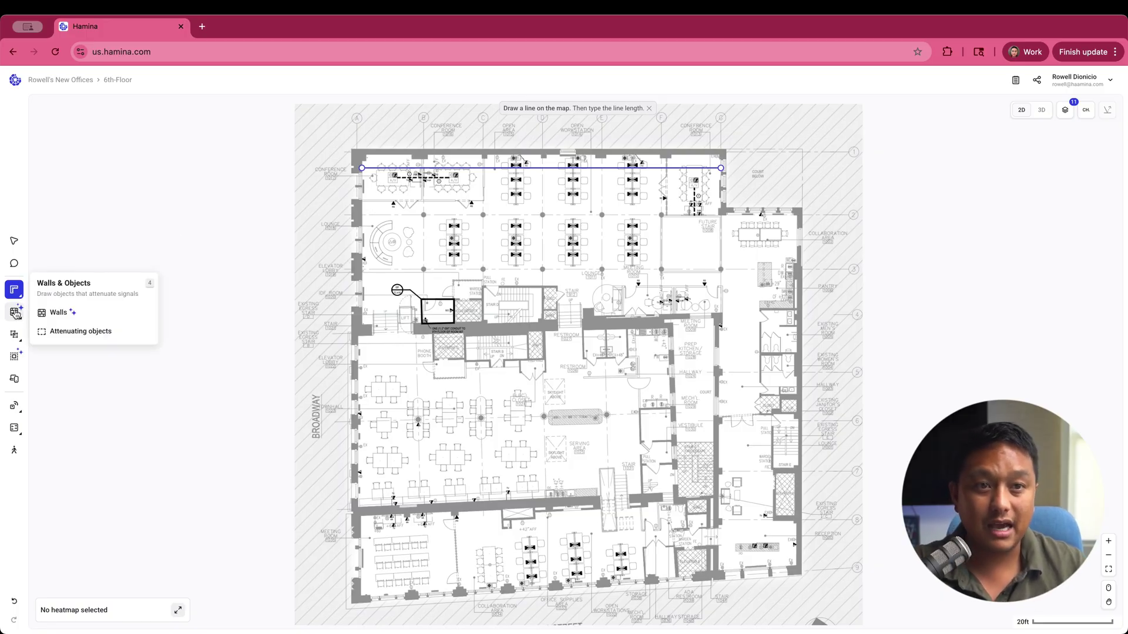
Step: Start aligning floors, assign the 5th-Floor to the building as its lowest floor, and switch to the 5th-Floor map
mouse_move(16, 336)
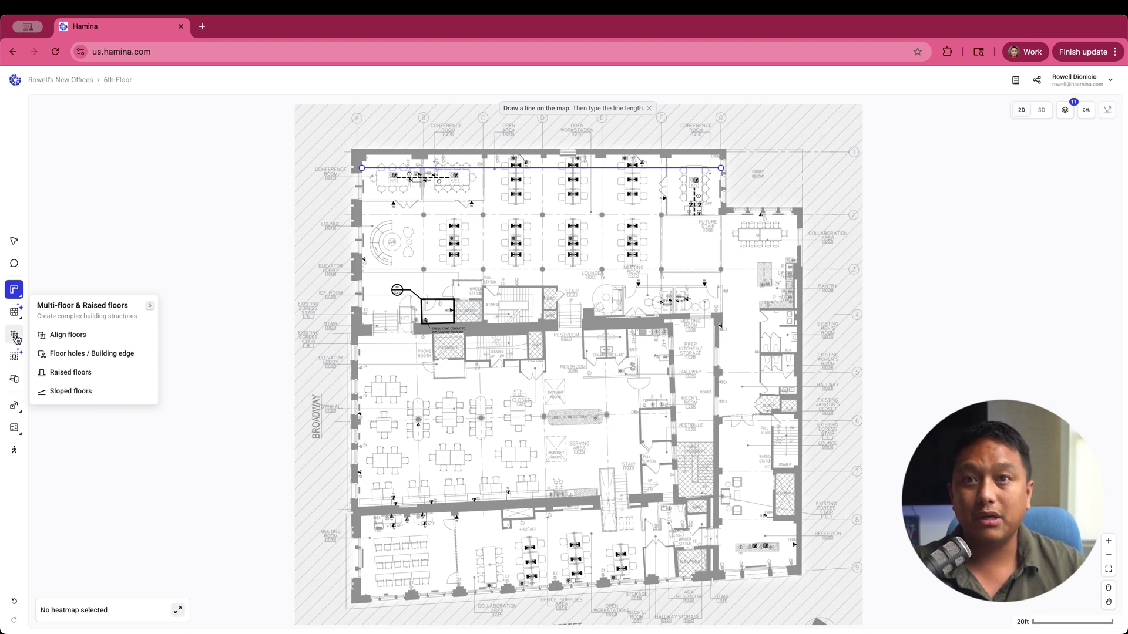
click(61, 336)
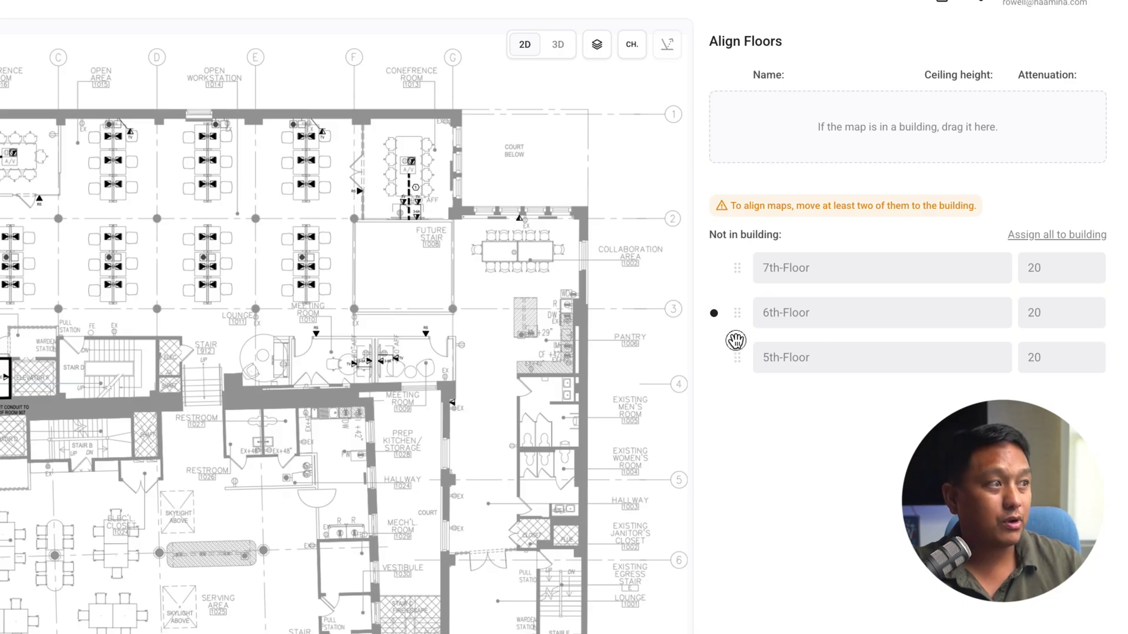
drag(736, 341, 756, 150)
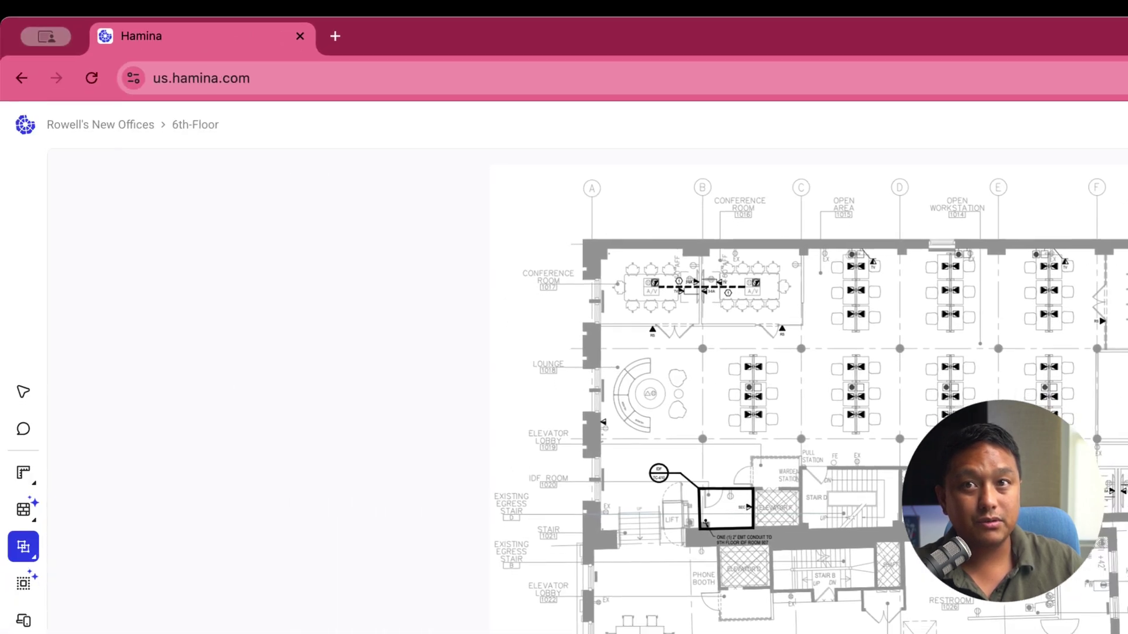
click(200, 133)
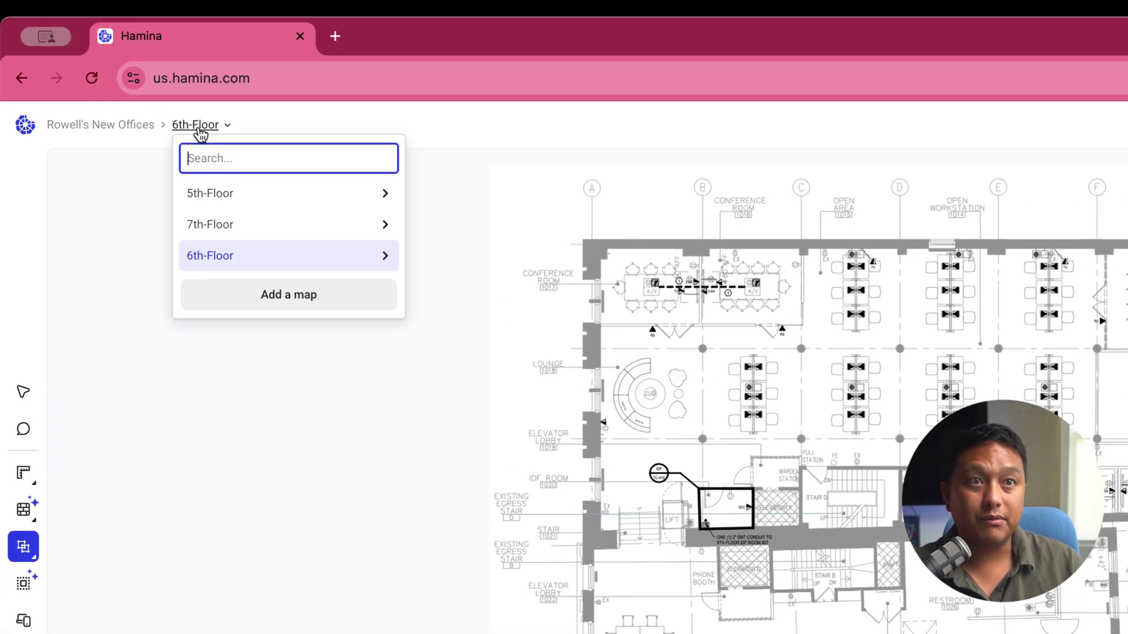
click(223, 197)
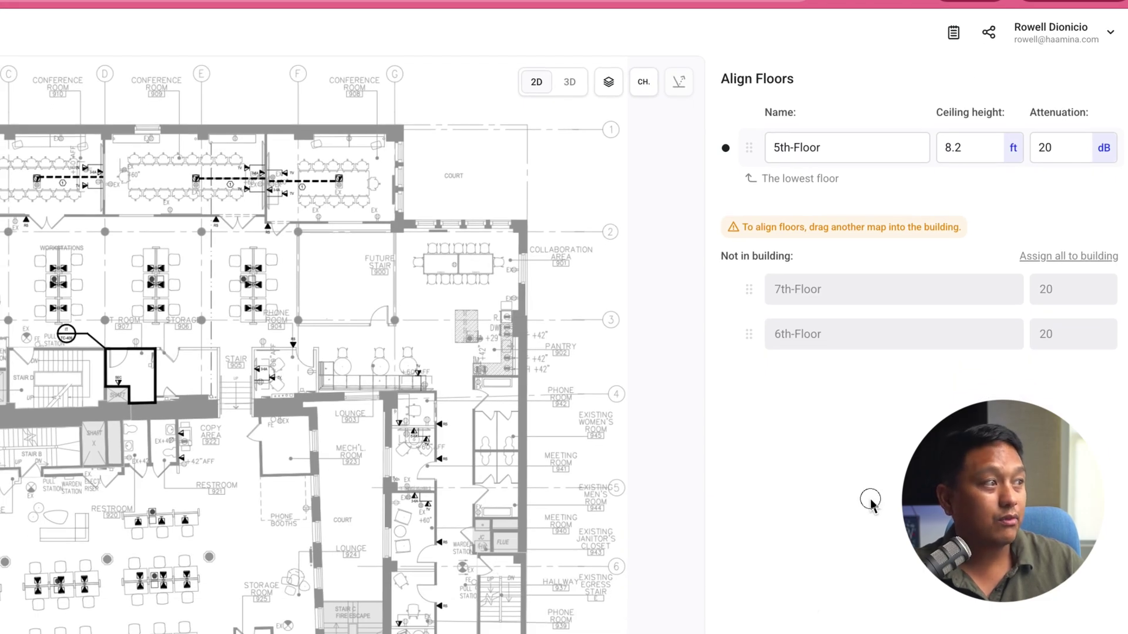
Step: Set the 5th-Floor's ceiling height to 15 ft and keep its attenuation at 20 dB
click(958, 152)
double_click(959, 153)
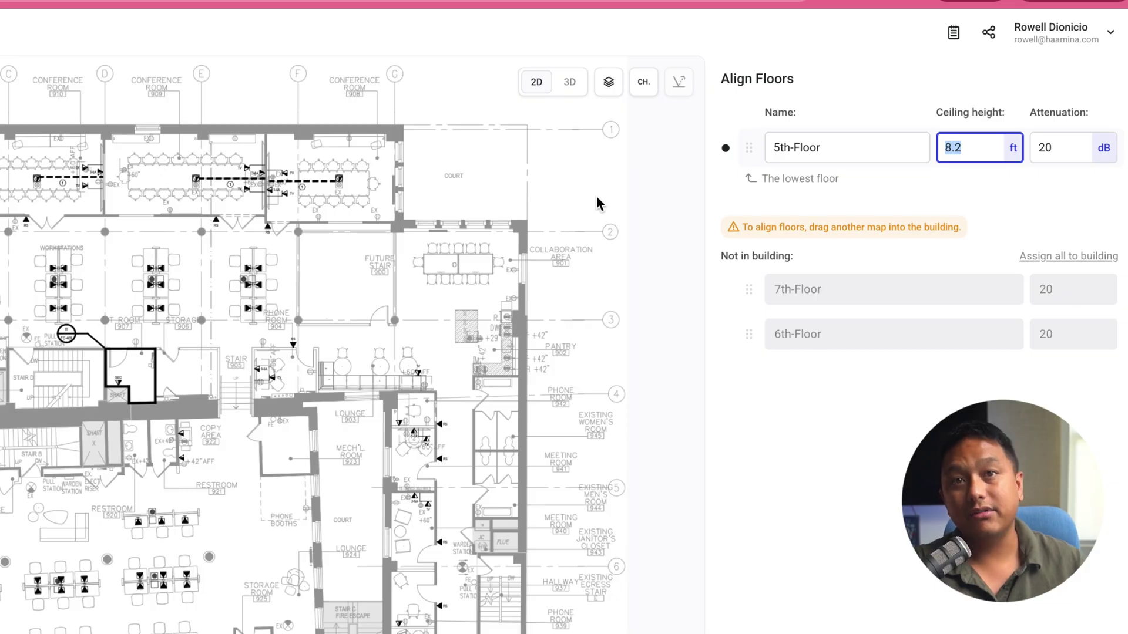
text(15)
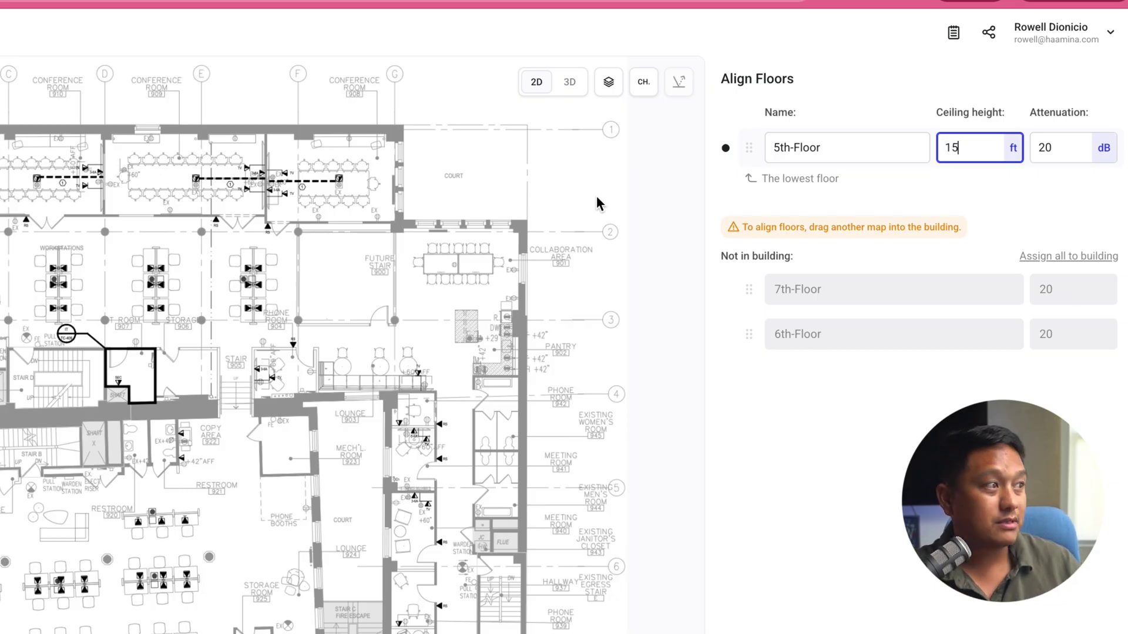
click(844, 411)
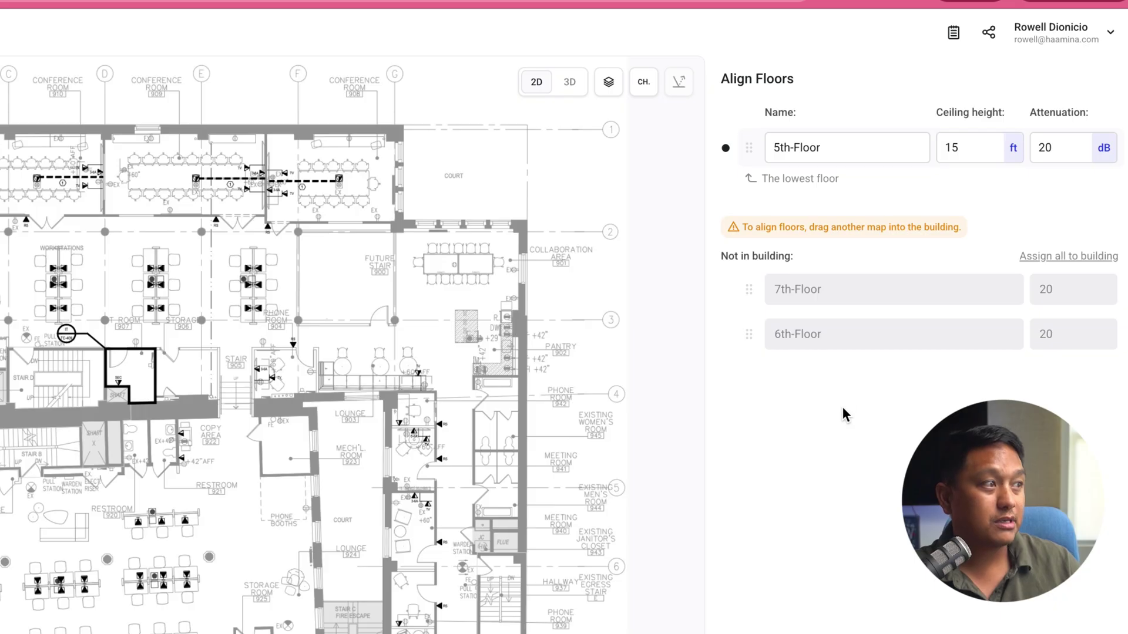
click(1047, 158)
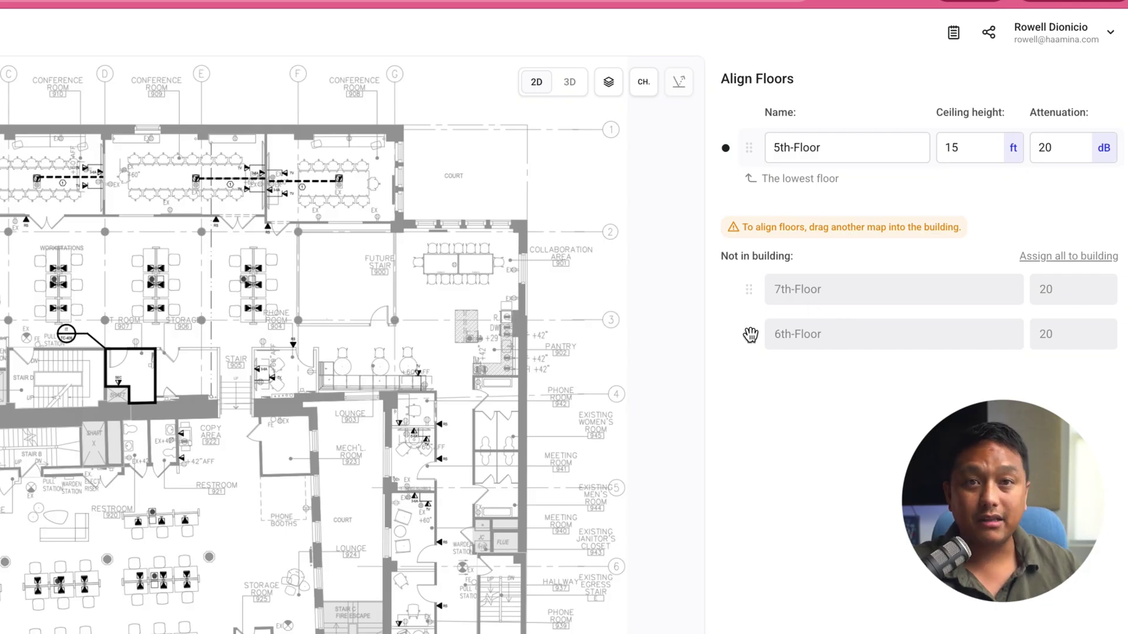
Step: Place the 6th-Floor above the 5th-Floor in the building, then rescale and shift its overlay so the upper-left outer walls meet
drag(750, 335, 766, 148)
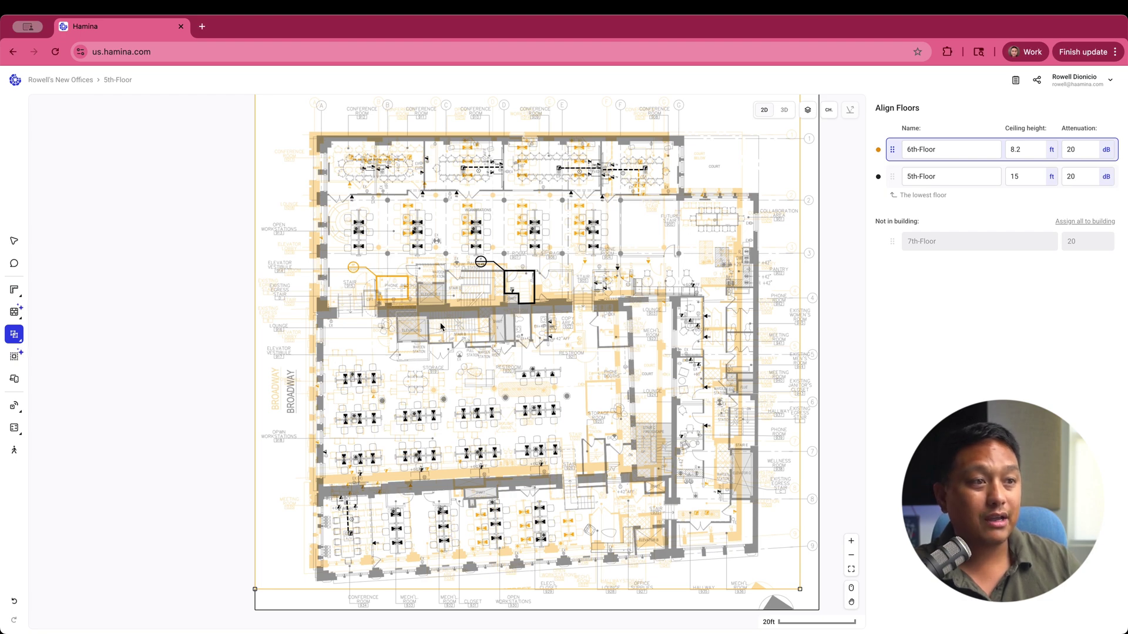
mouse_move(442, 328)
mouse_down()
mouse_move(432, 324)
mouse_move(449, 335)
mouse_up()
drag(320, 169, 324, 184)
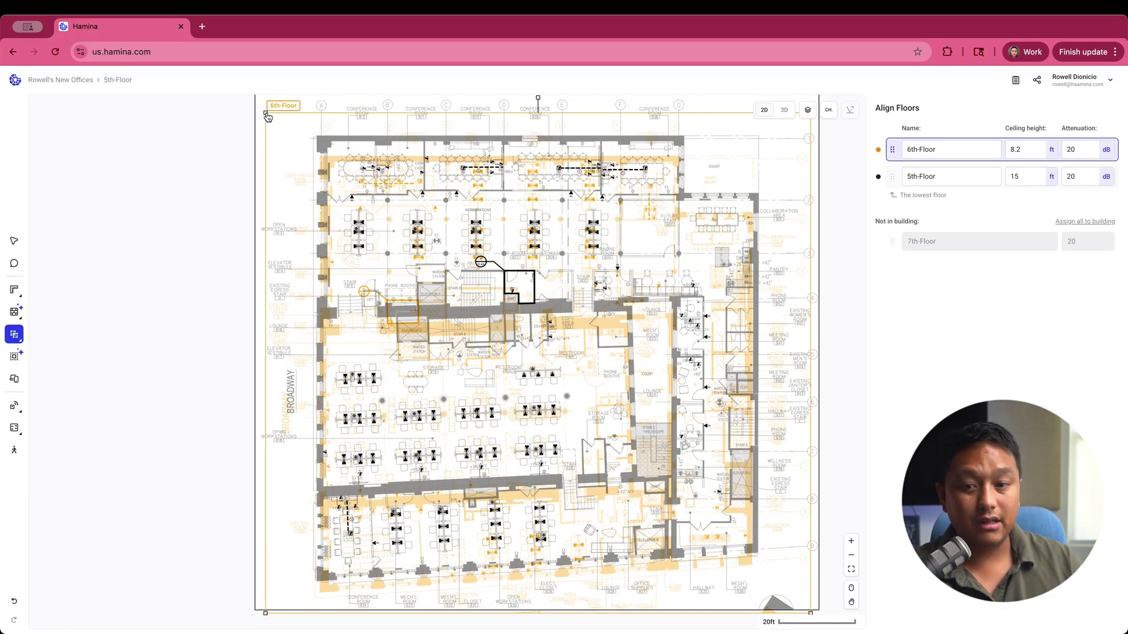
drag(267, 117, 276, 127)
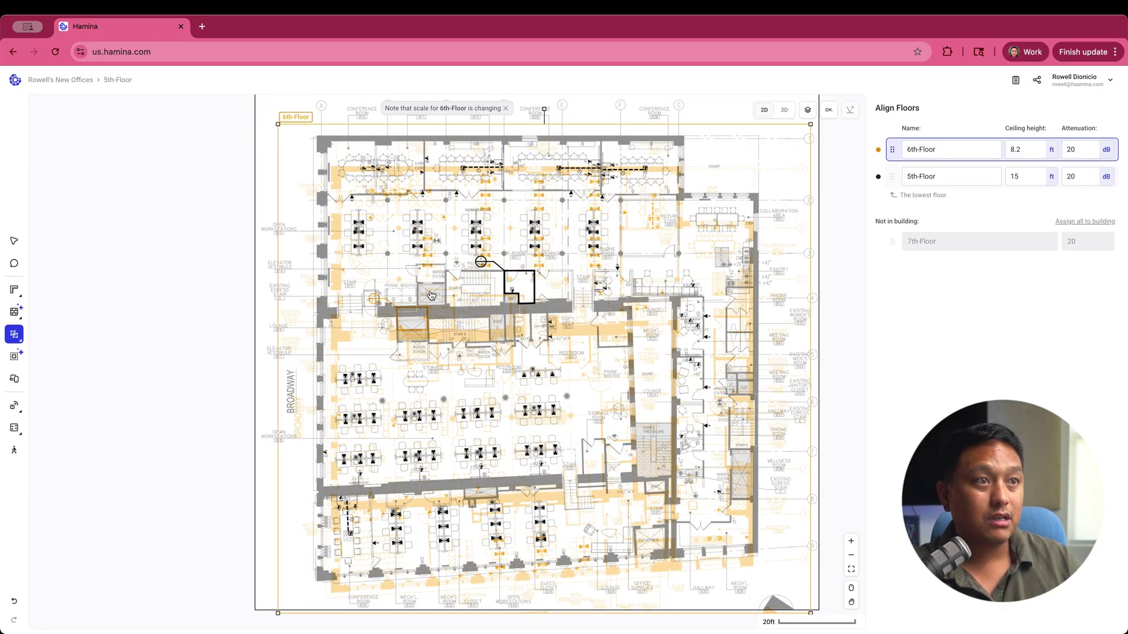
drag(425, 272, 417, 263)
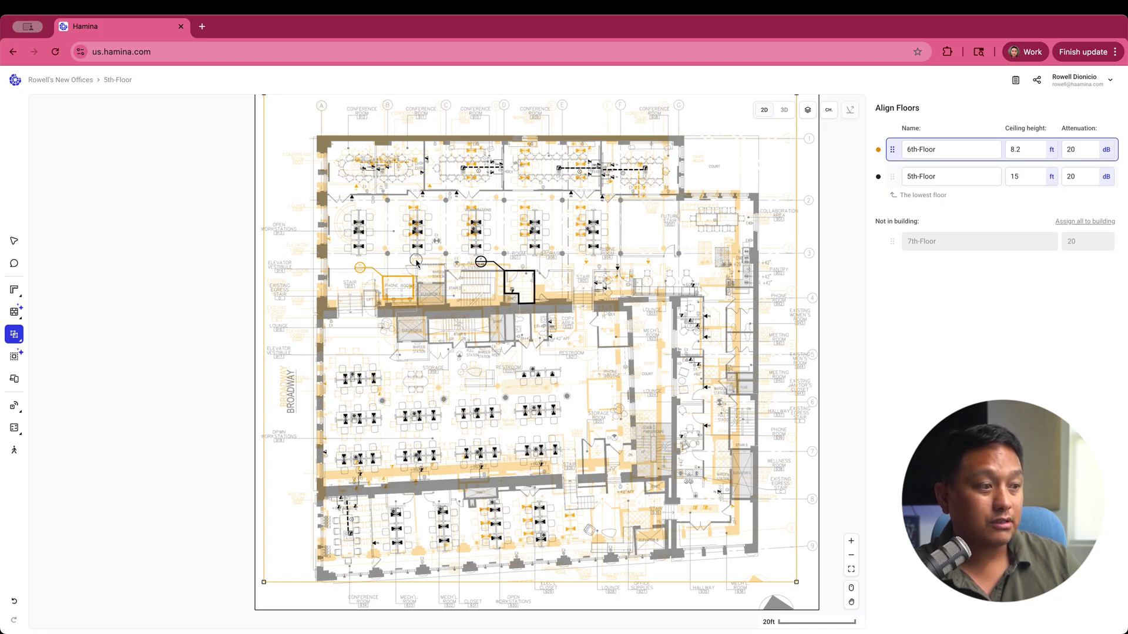
drag(417, 263, 416, 266)
Step: Enlarge the 6th-Floor overlay from its lower-right corner to match the size of the 5th-Floor plan
scroll(441, 337, up, 1)
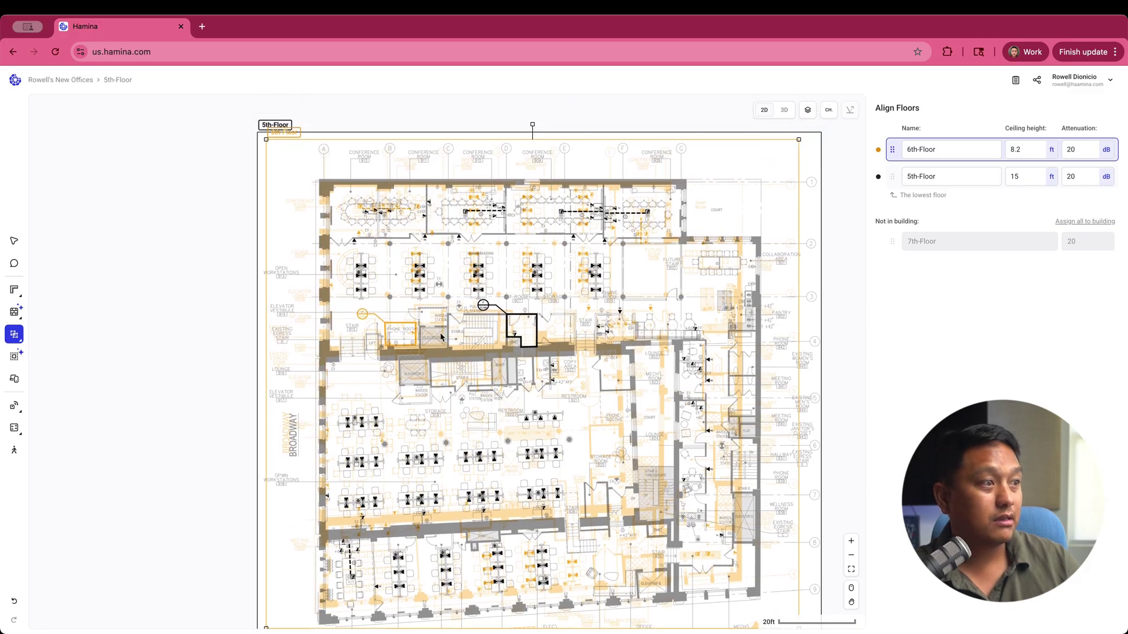
scroll(440, 337, down, 4)
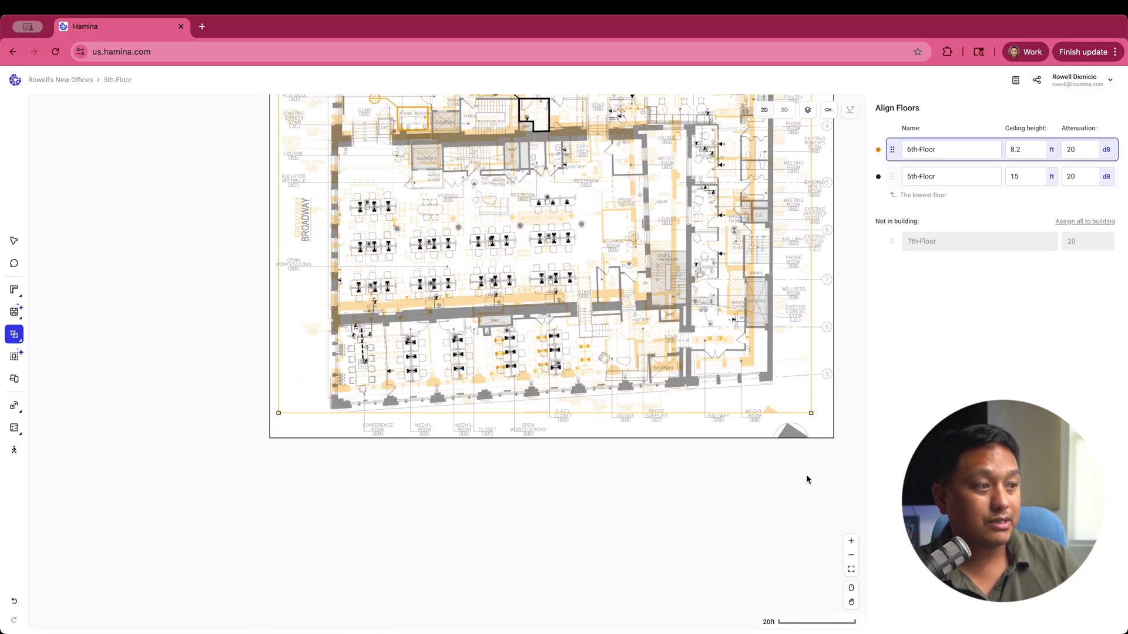
drag(811, 415, 832, 430)
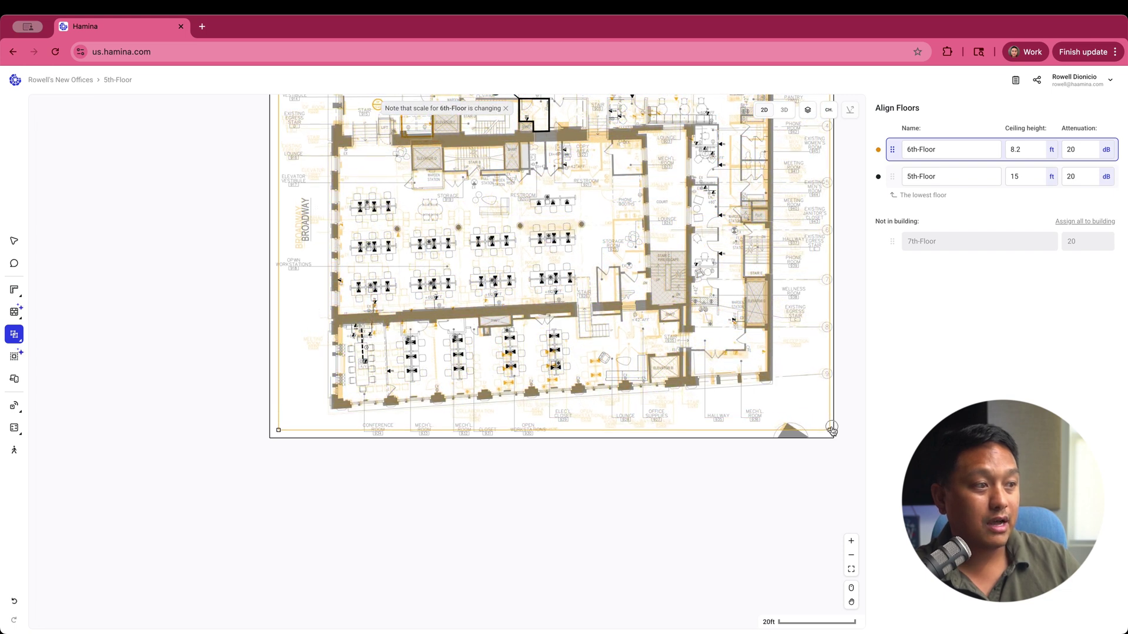
scroll(694, 327, up, 3)
scroll(693, 327, up, 3)
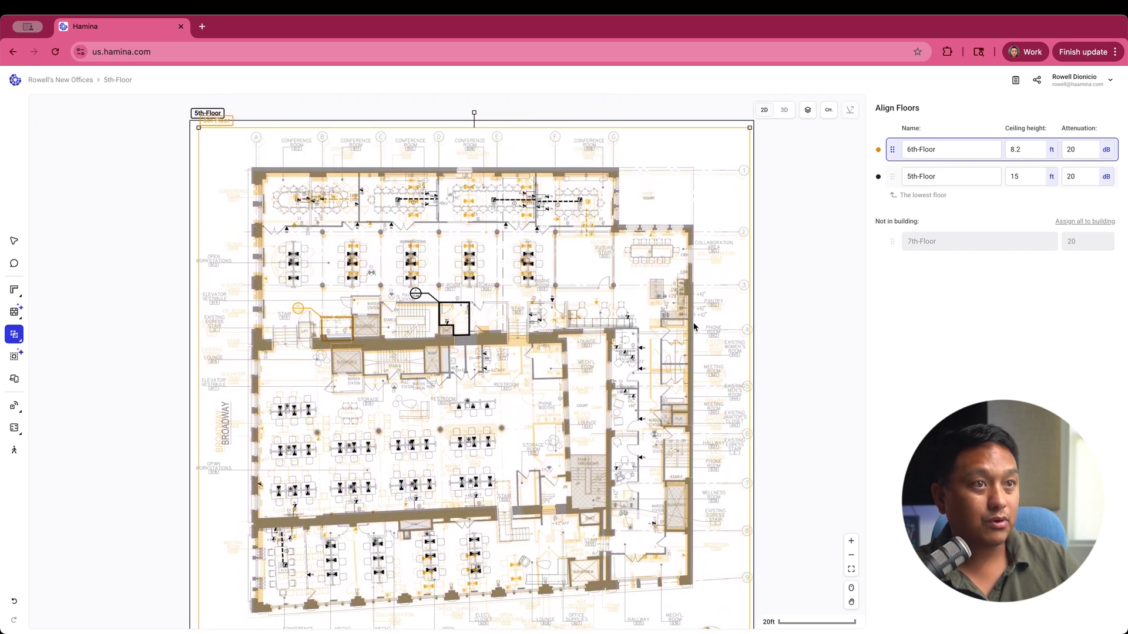
Step: Fine-tune the 6th-Floor overlay's position and scale from its upper-right and lower-left corners so its walls coincide with the 5th-Floor plan
drag(649, 360, 648, 359)
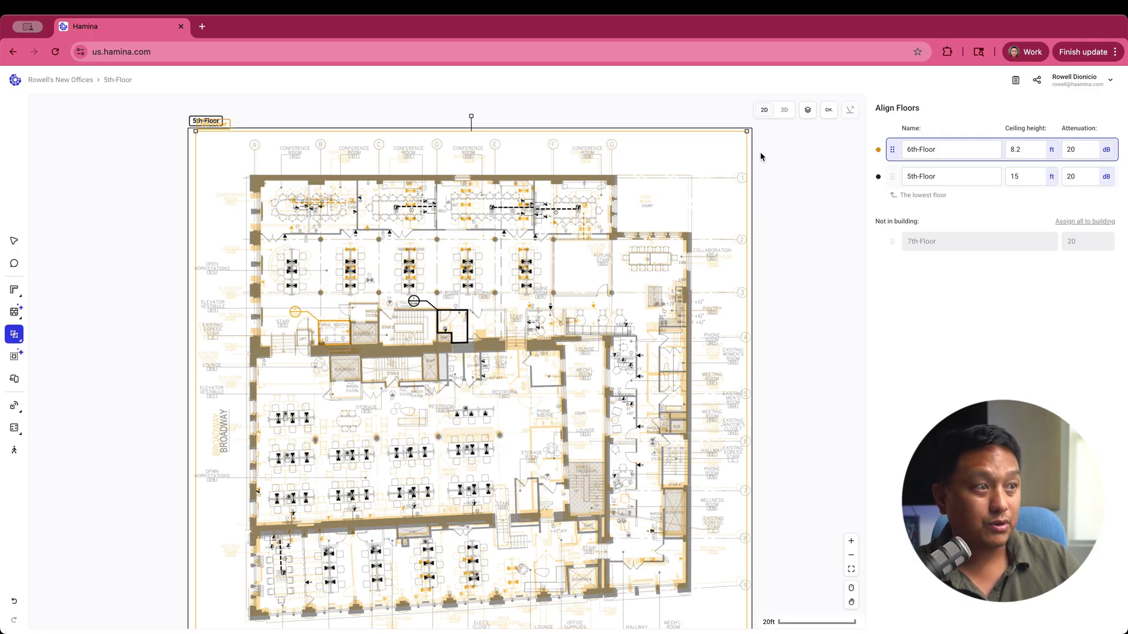
drag(749, 133, 750, 130)
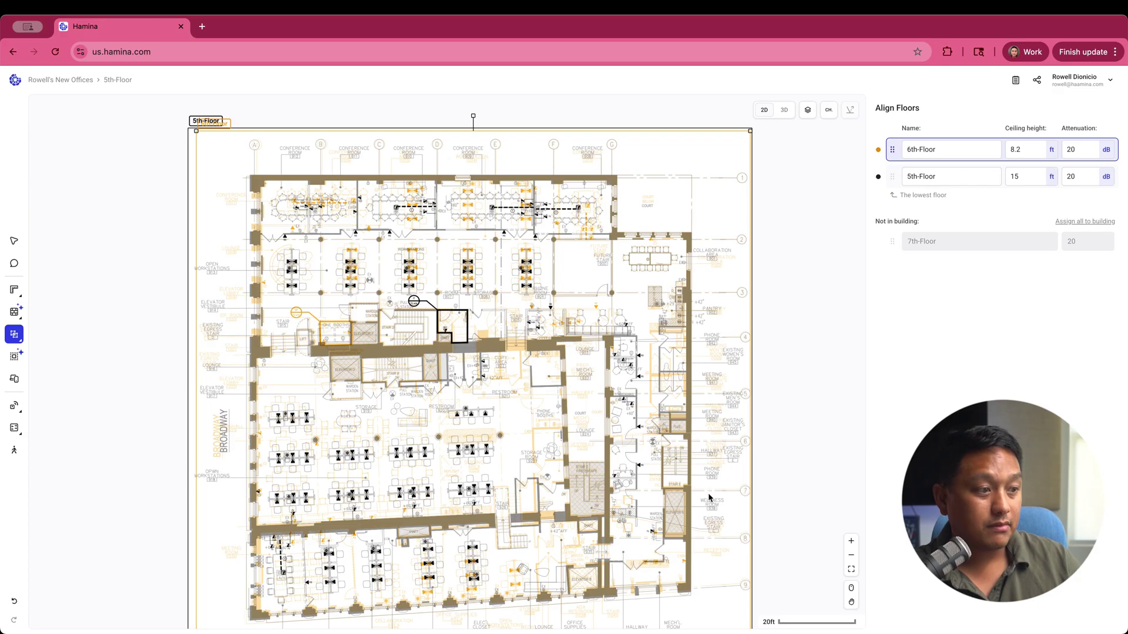
scroll(794, 388, down, 3)
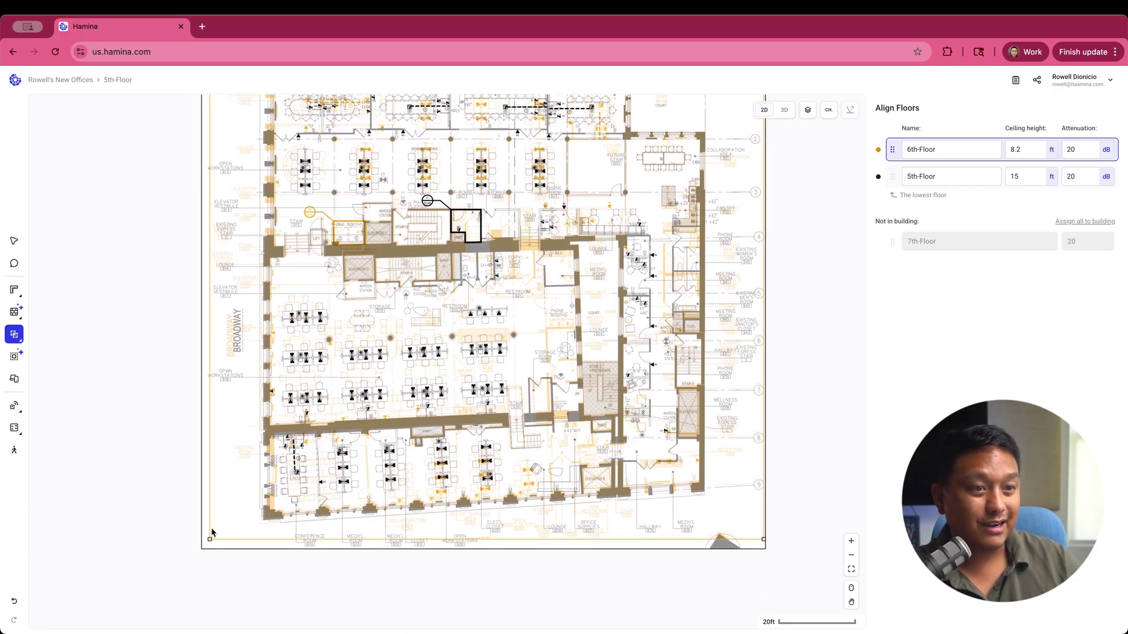
drag(211, 541, 208, 540)
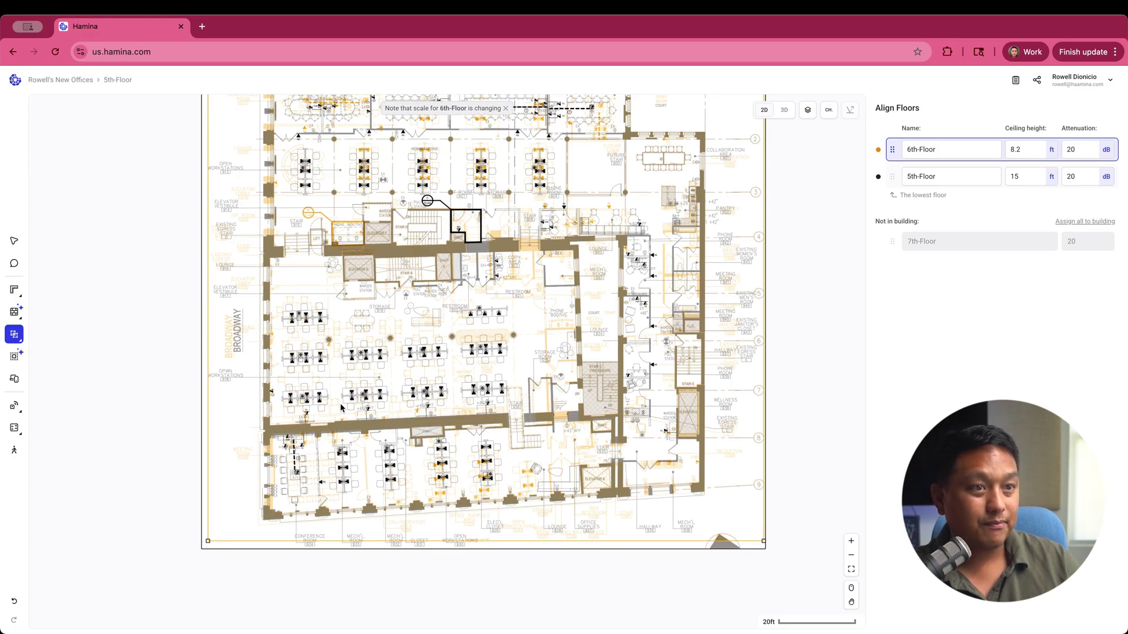
scroll(341, 407, up, 2)
scroll(341, 407, right, 2)
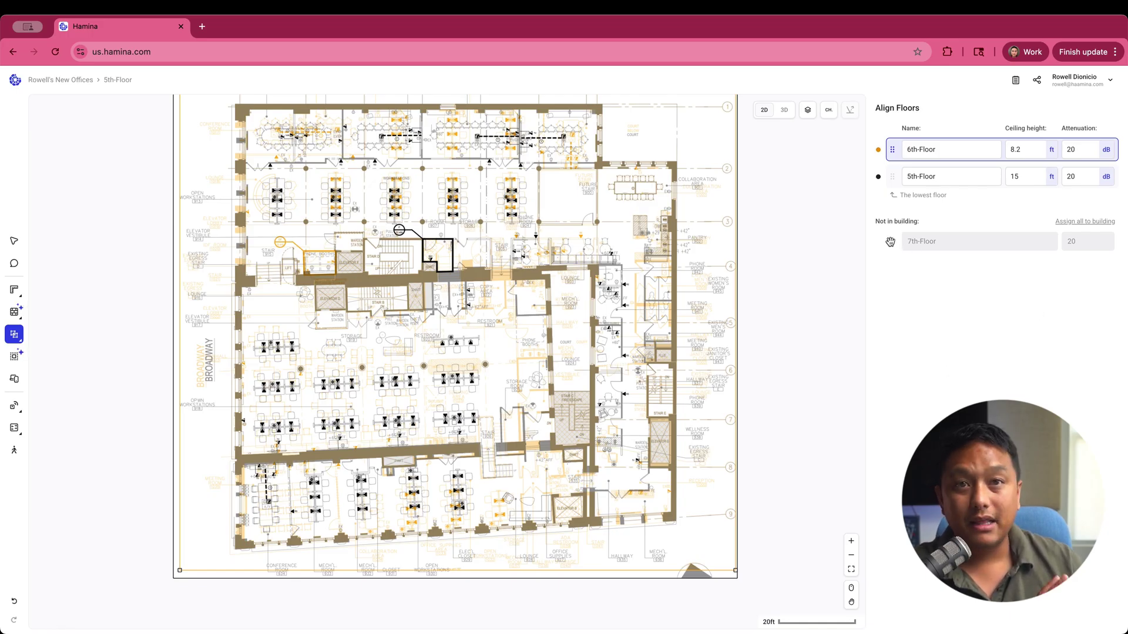
Step: Place the 7th-Floor on top of the building, then move and resize its overlay to match the 5th-Floor's walls and elevator shafts
drag(891, 241, 894, 148)
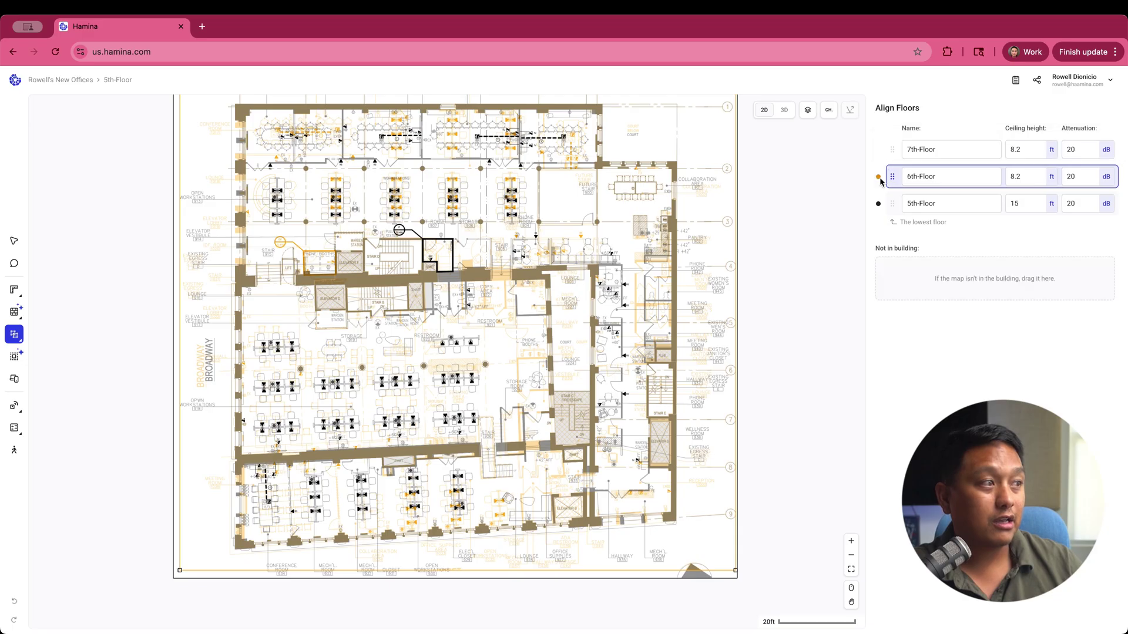
click(891, 151)
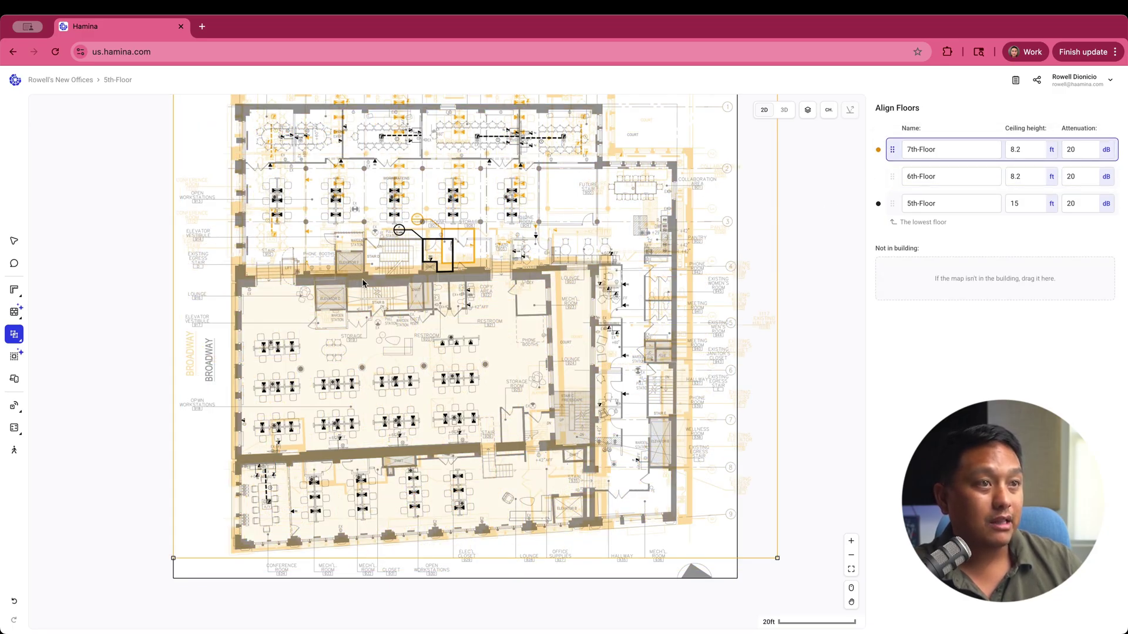
drag(431, 292, 333, 286)
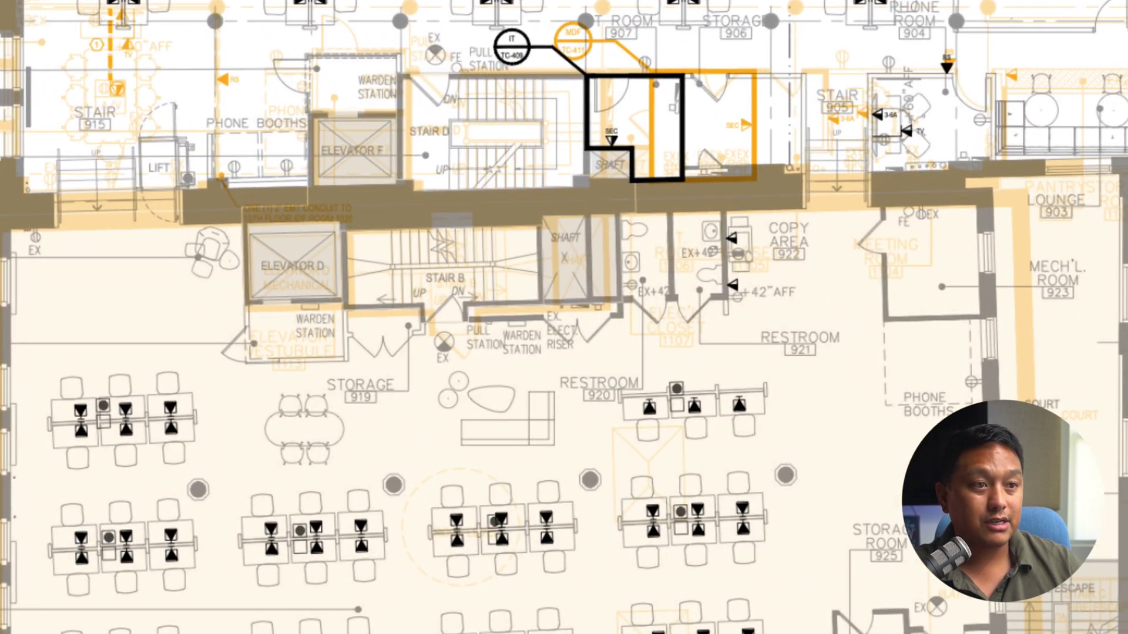
drag(537, 599, 536, 570)
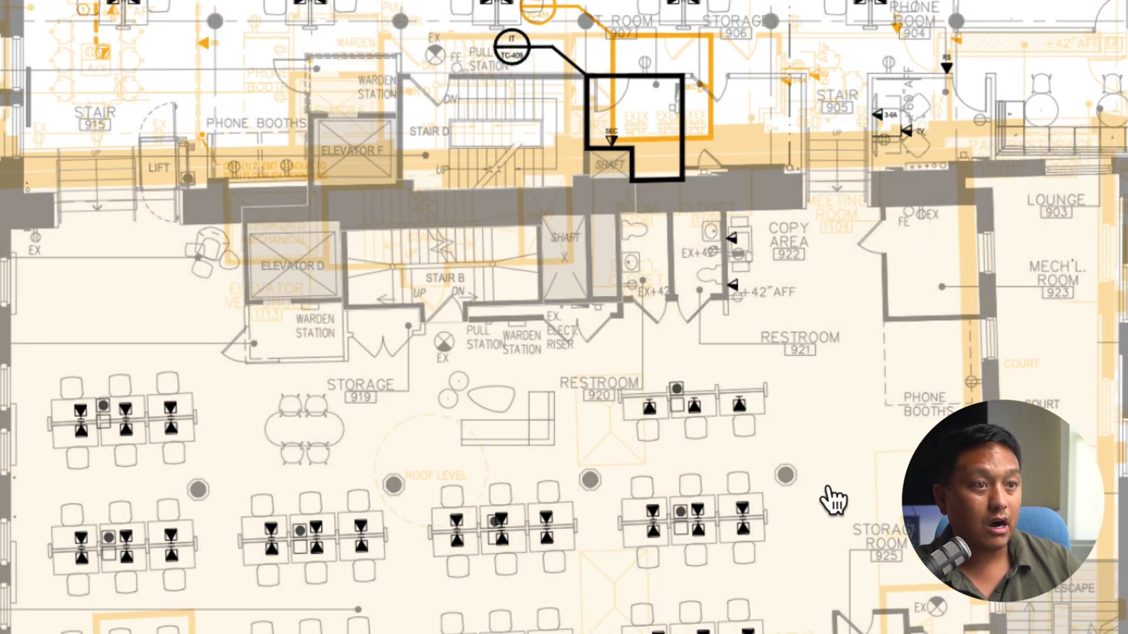
click(645, 430)
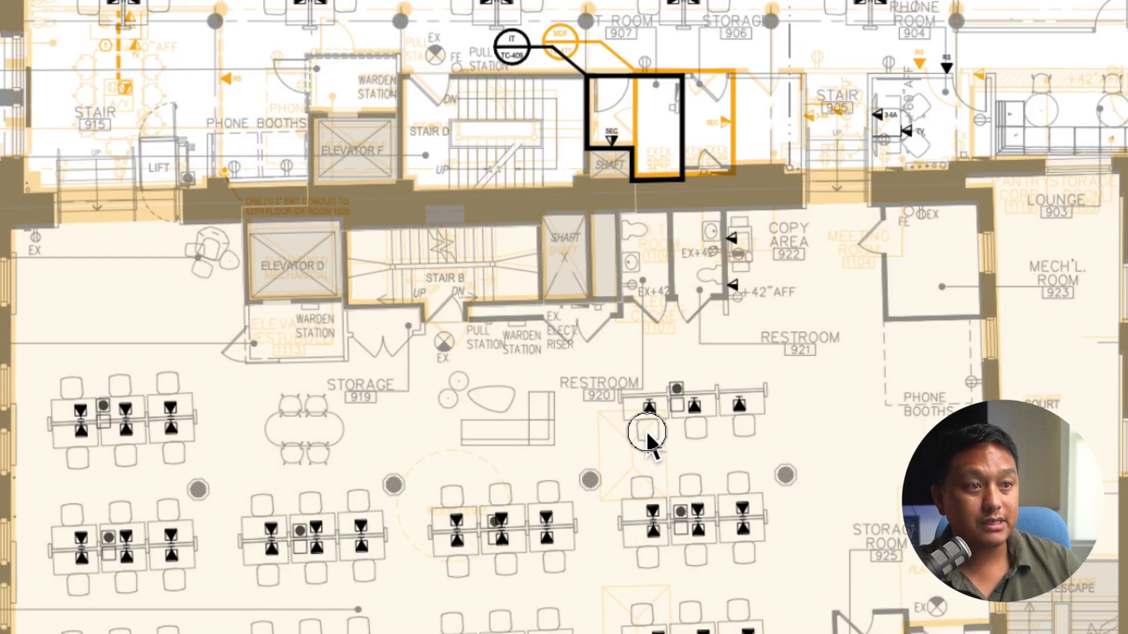
Step: Nudge the 7th-Floor overlay slightly to refine its fit over the 5th-Floor plan, and finish aligning the floors
drag(646, 432, 639, 436)
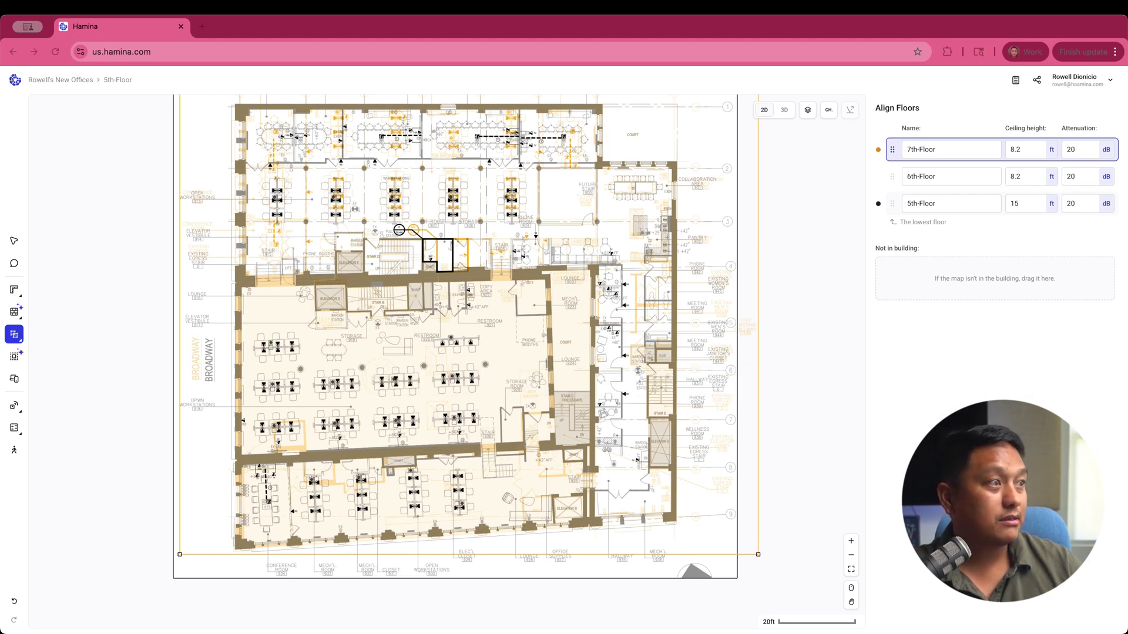
mouse_move(14, 340)
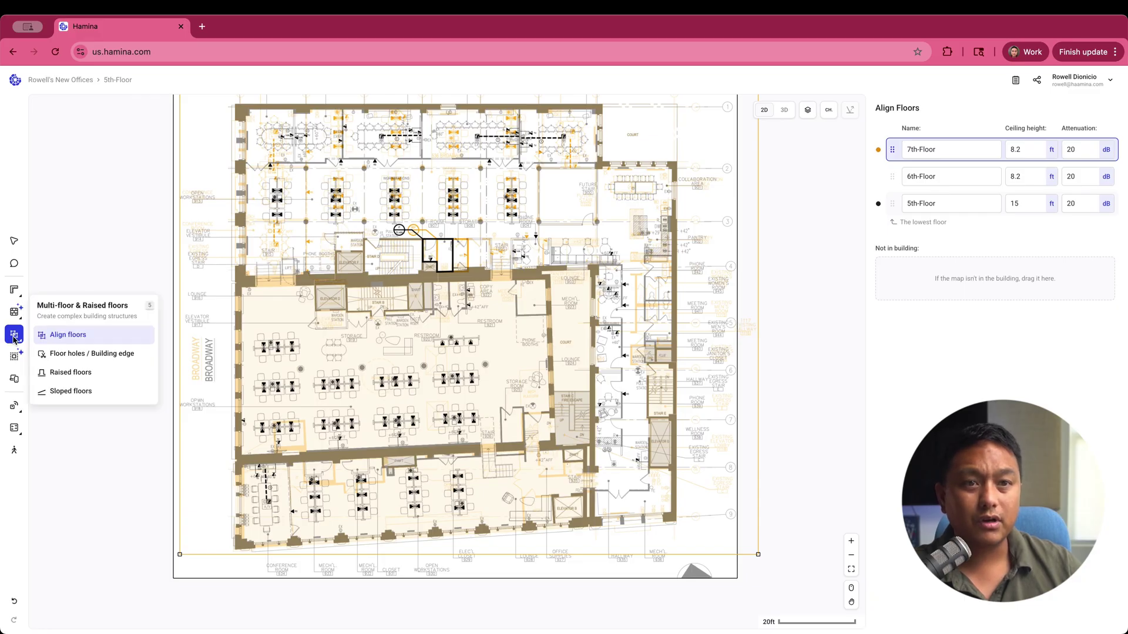
click(15, 242)
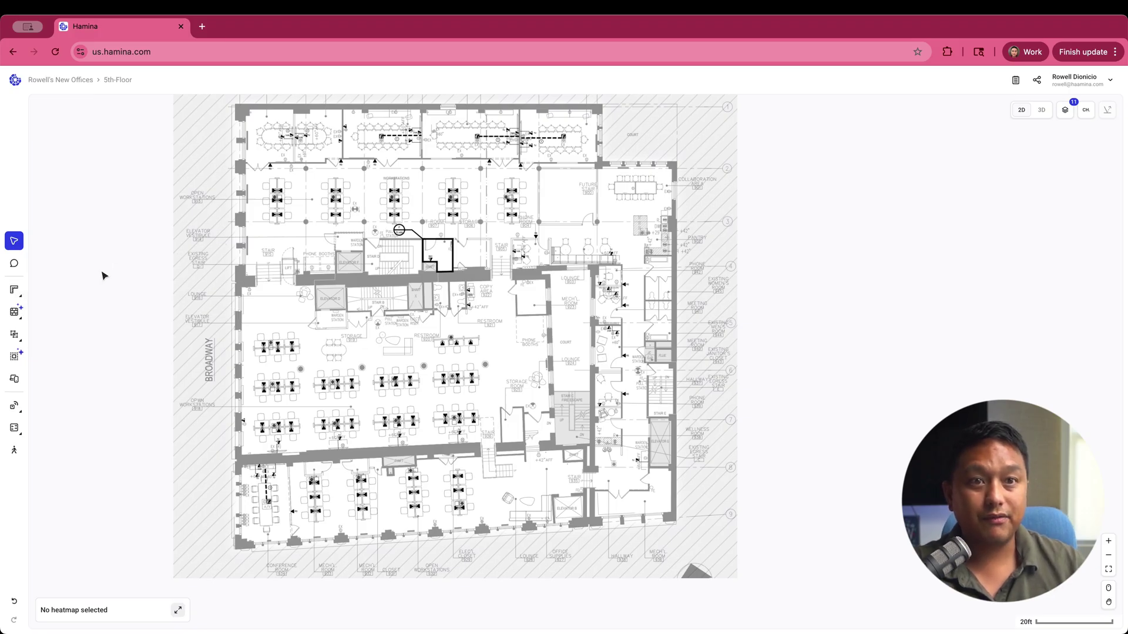
Step: On the 5th-Floor, try drawing a rectangular out-of-scope zone over the court beside the building's upper-right corner
mouse_move(17, 336)
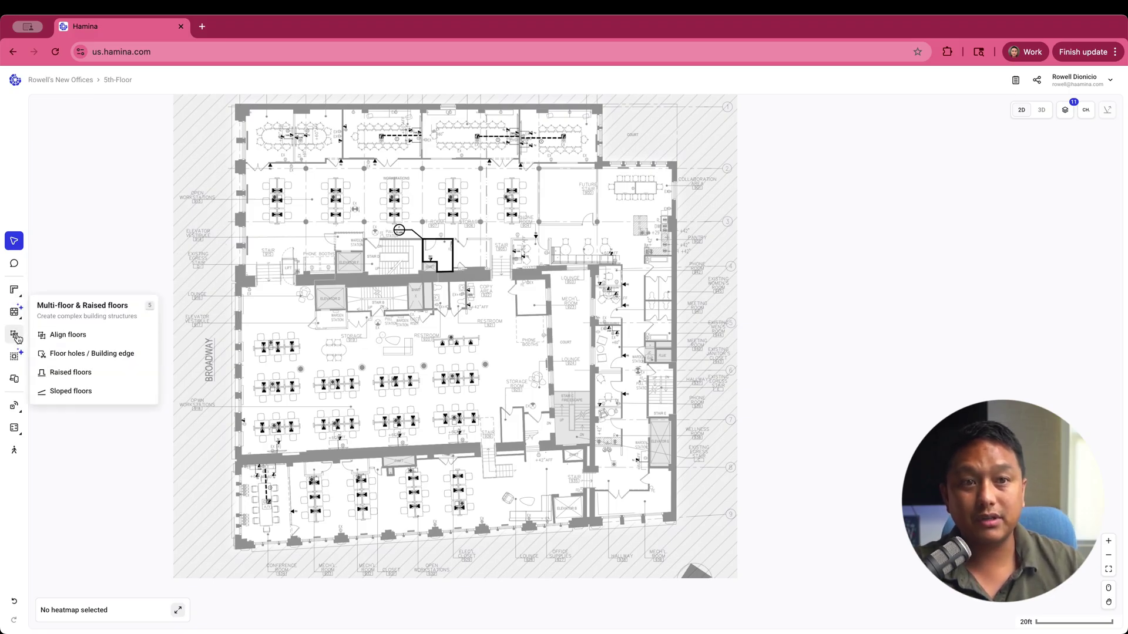
mouse_move(16, 360)
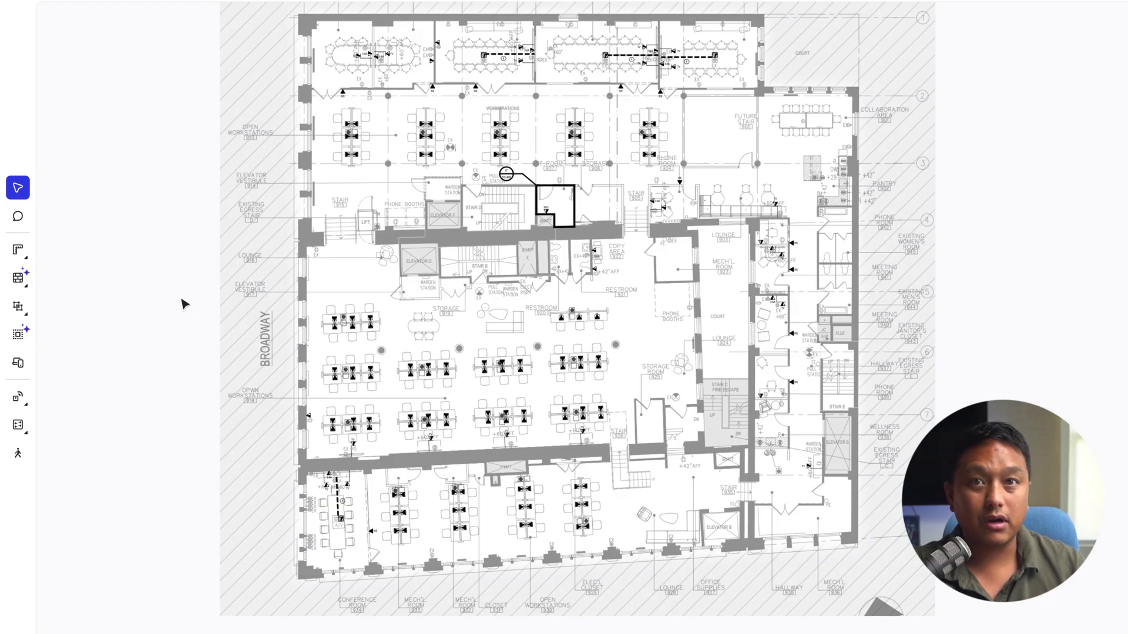
mouse_move(22, 335)
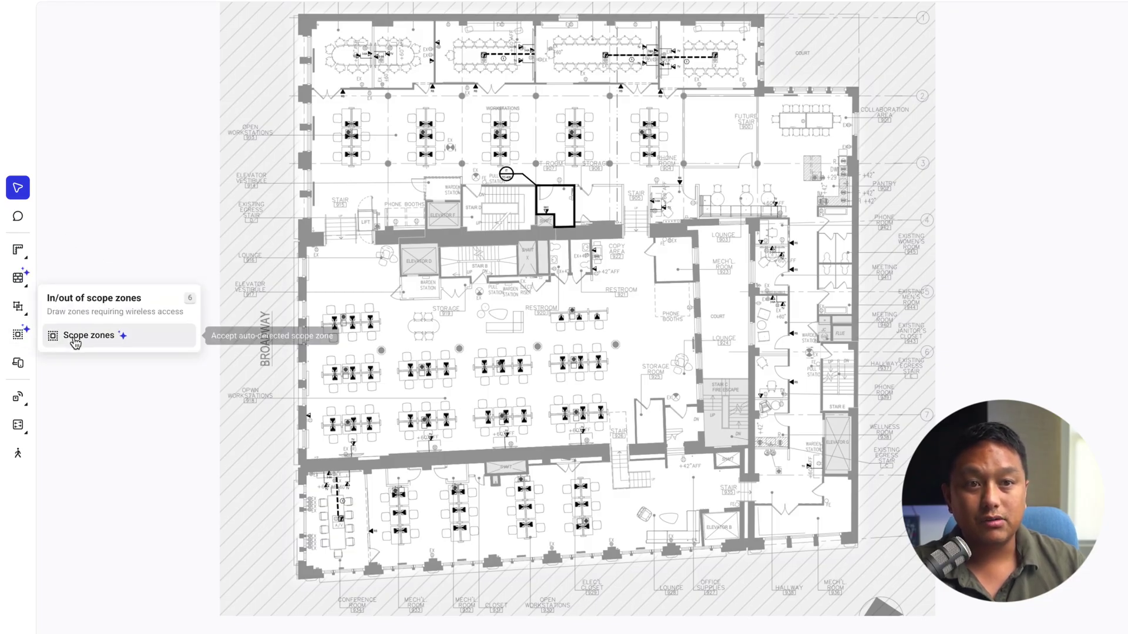
click(115, 336)
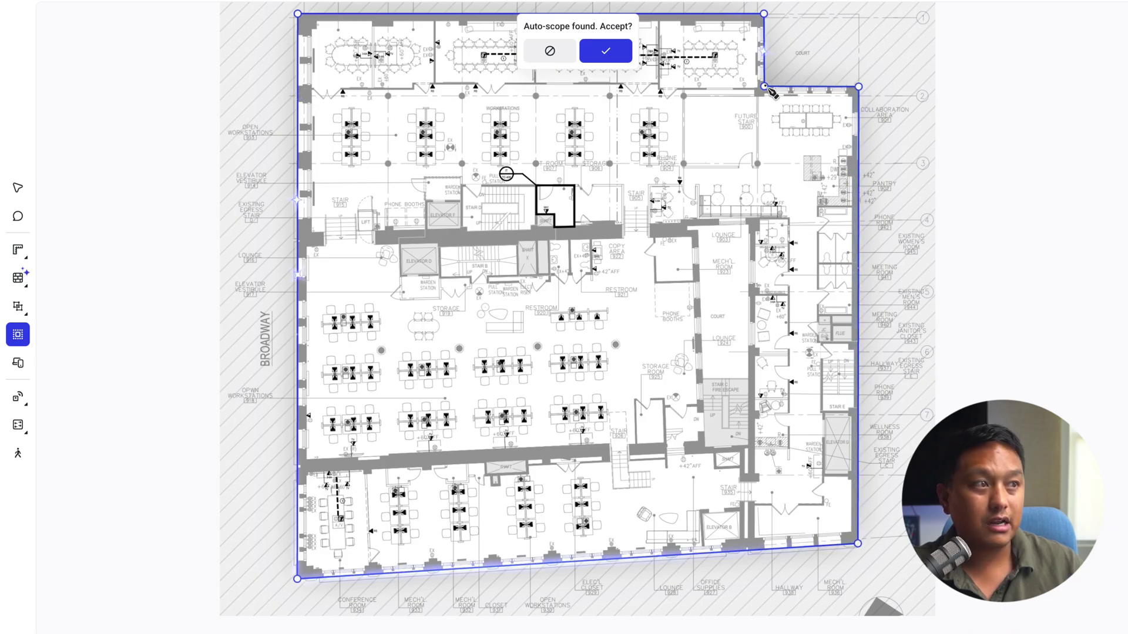
drag(763, 86, 859, 16)
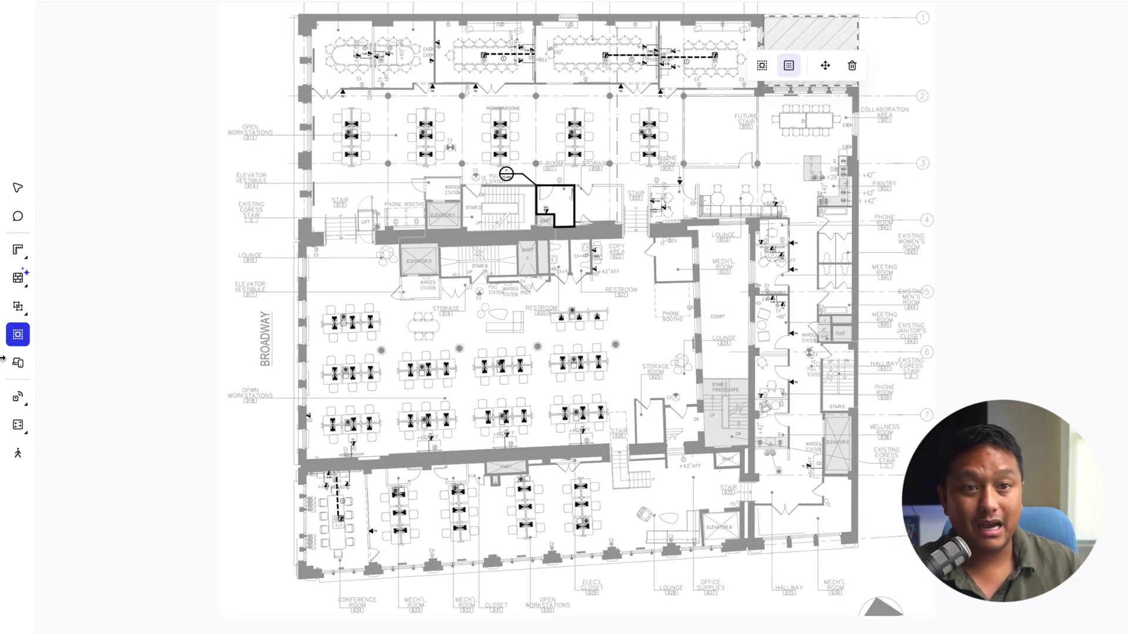
Step: Accept the auto-detected scope zone for the 5th-Floor and mark a rectangle over Stair E as an Out of Scope Zone
click(17, 342)
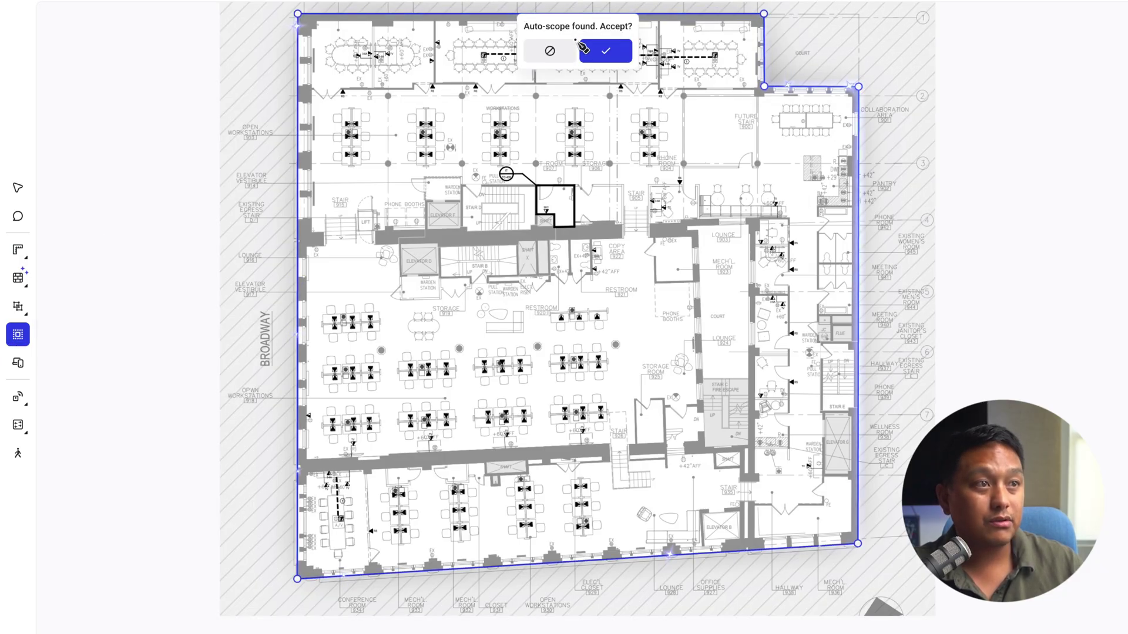
click(609, 51)
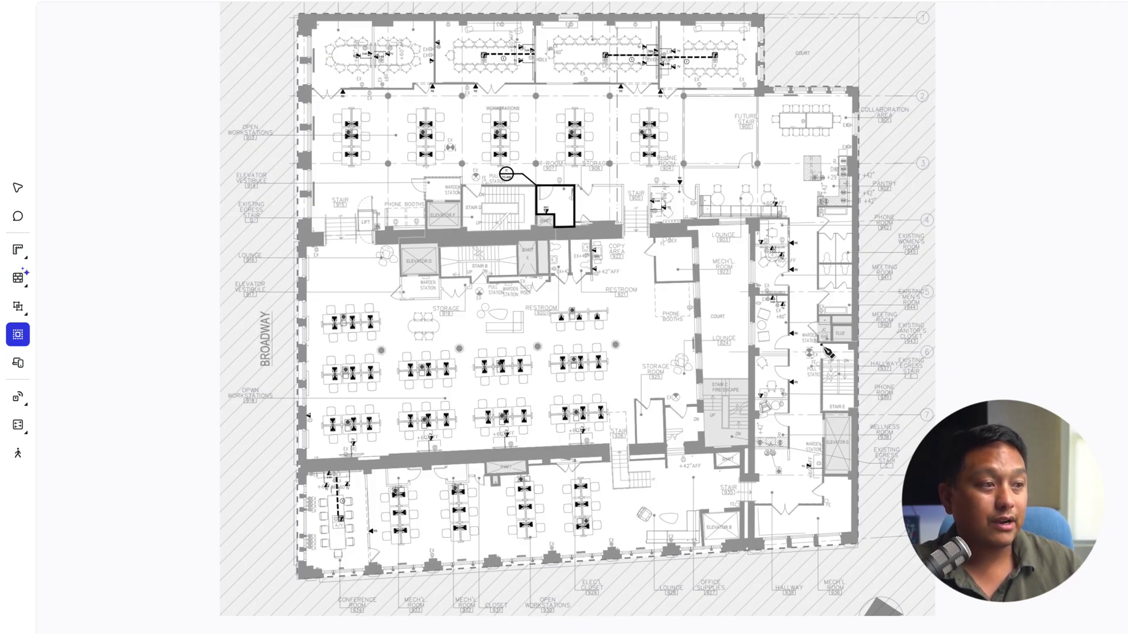
drag(821, 344, 858, 413)
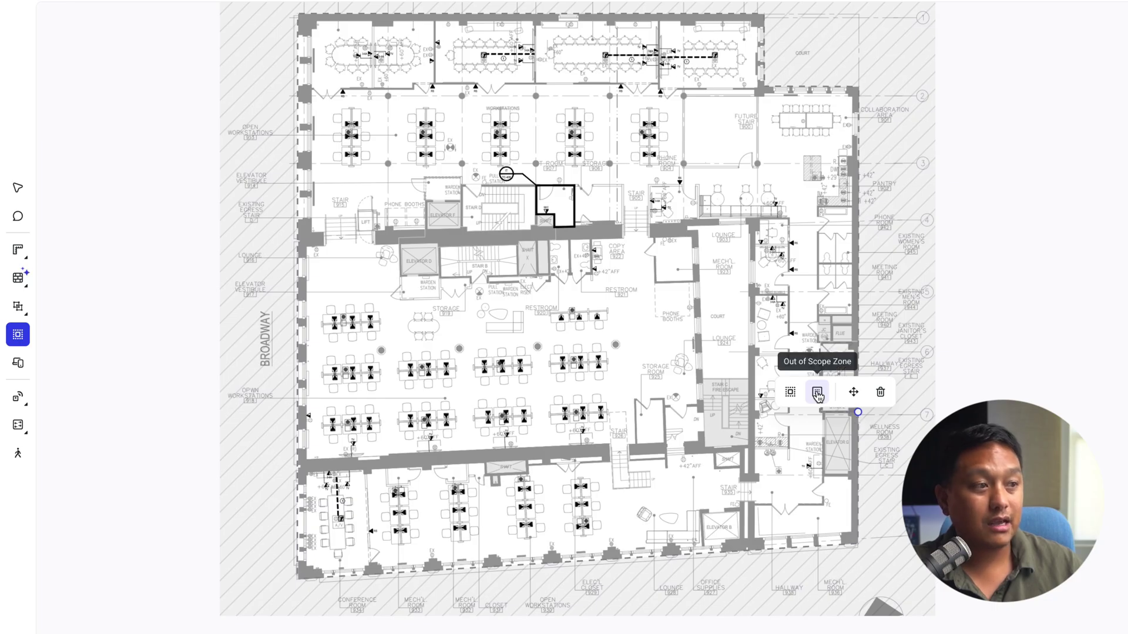
click(817, 393)
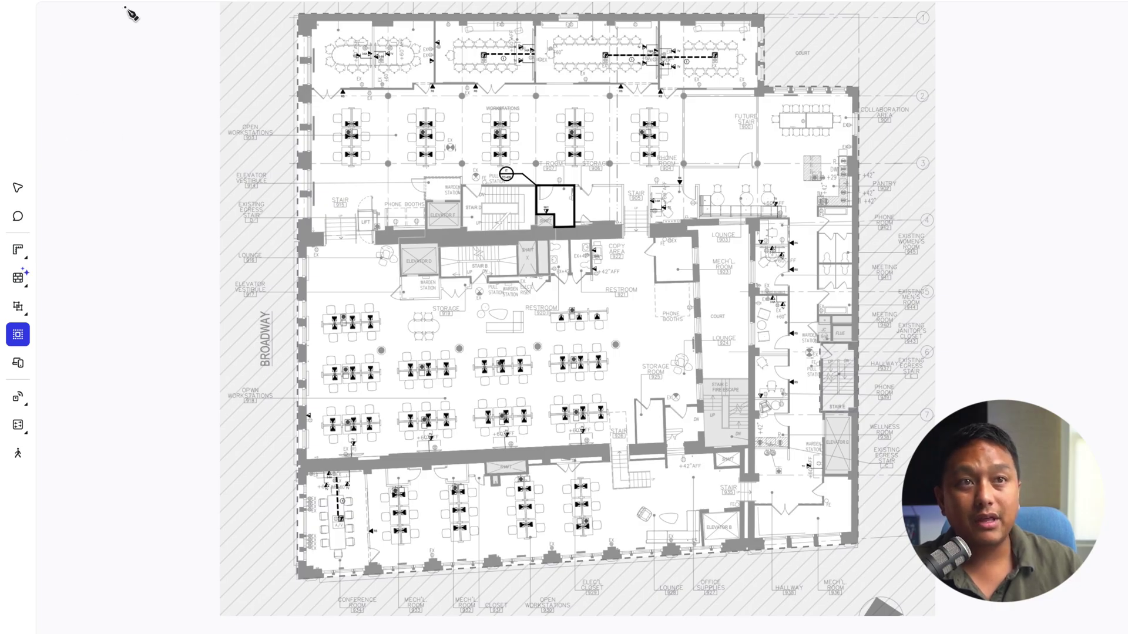
Step: Try to bring up the auto-detected scope zone for acceptance on the 6th-Floor map
click(149, 3)
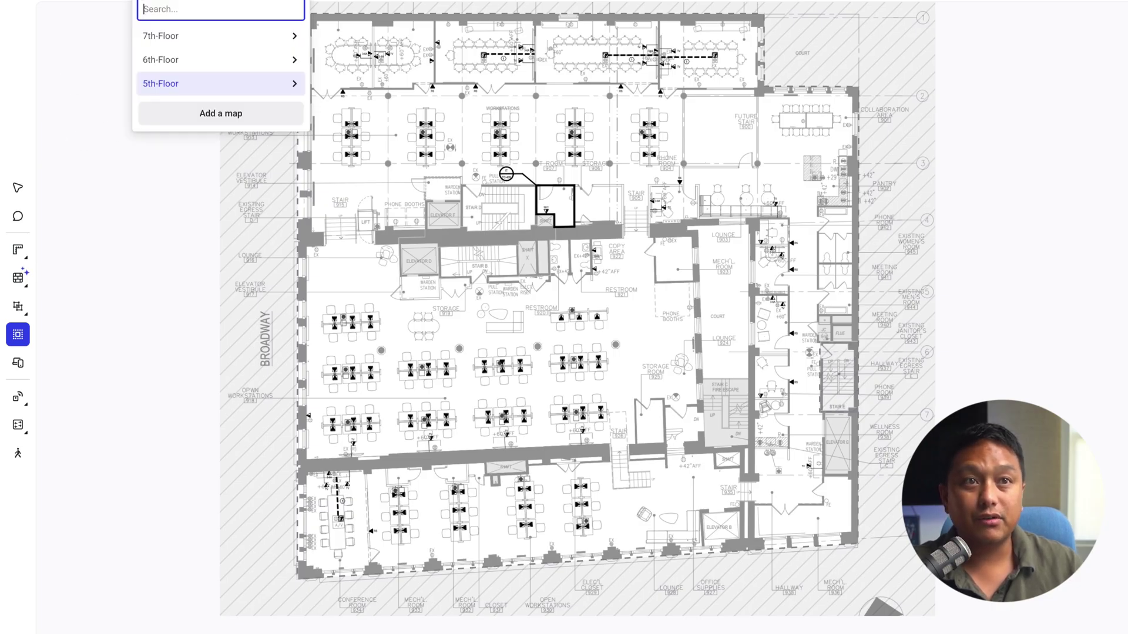
click(151, 64)
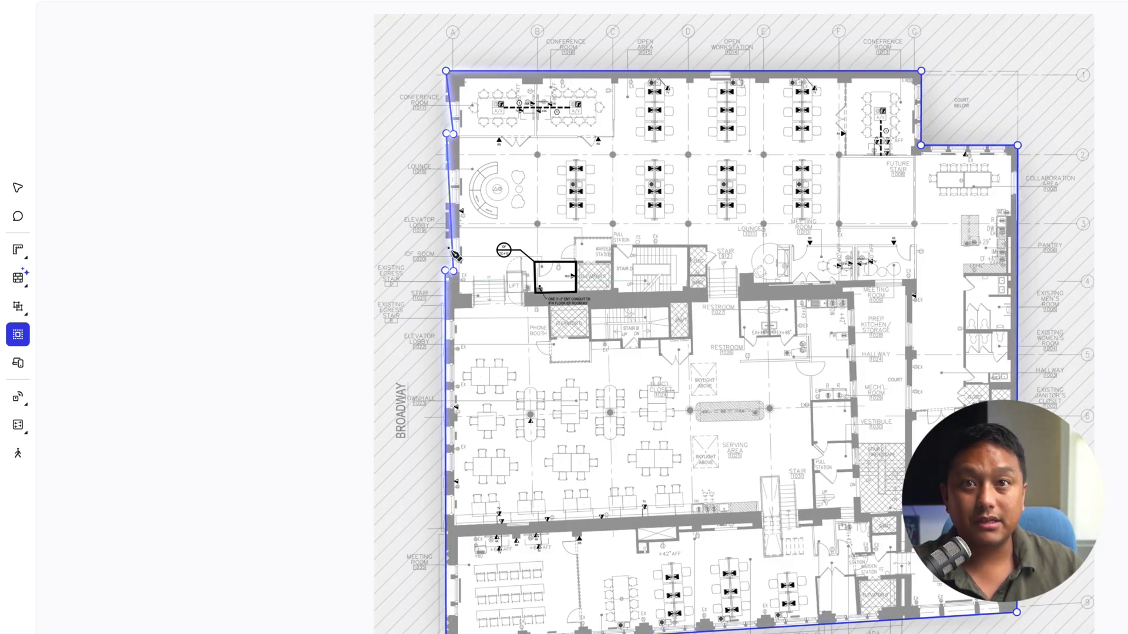
mouse_move(39, 329)
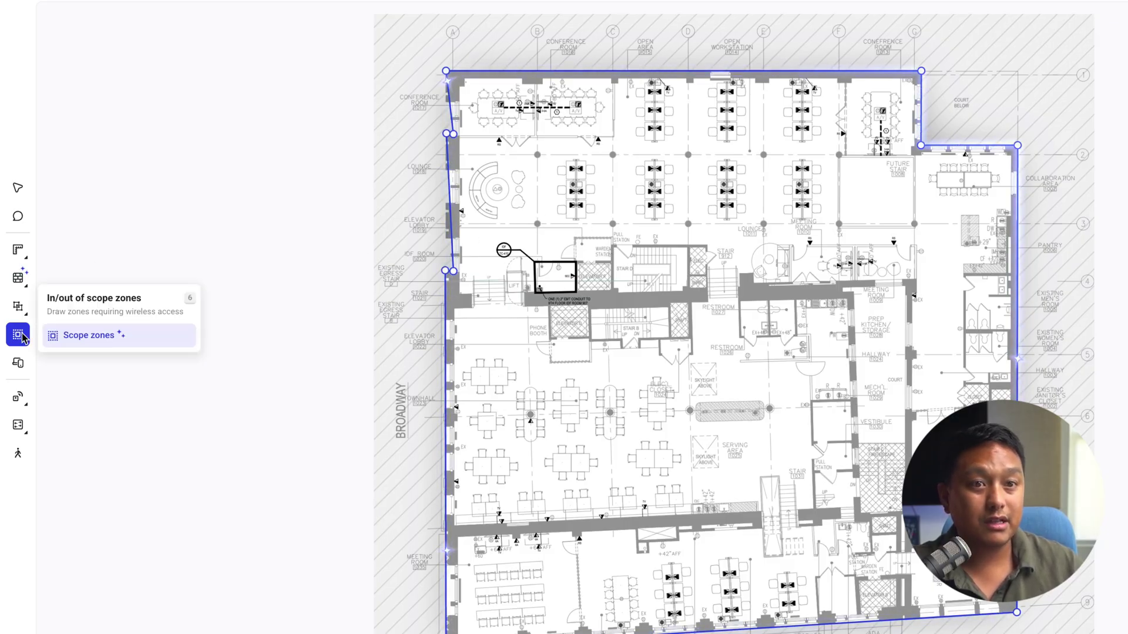
click(68, 342)
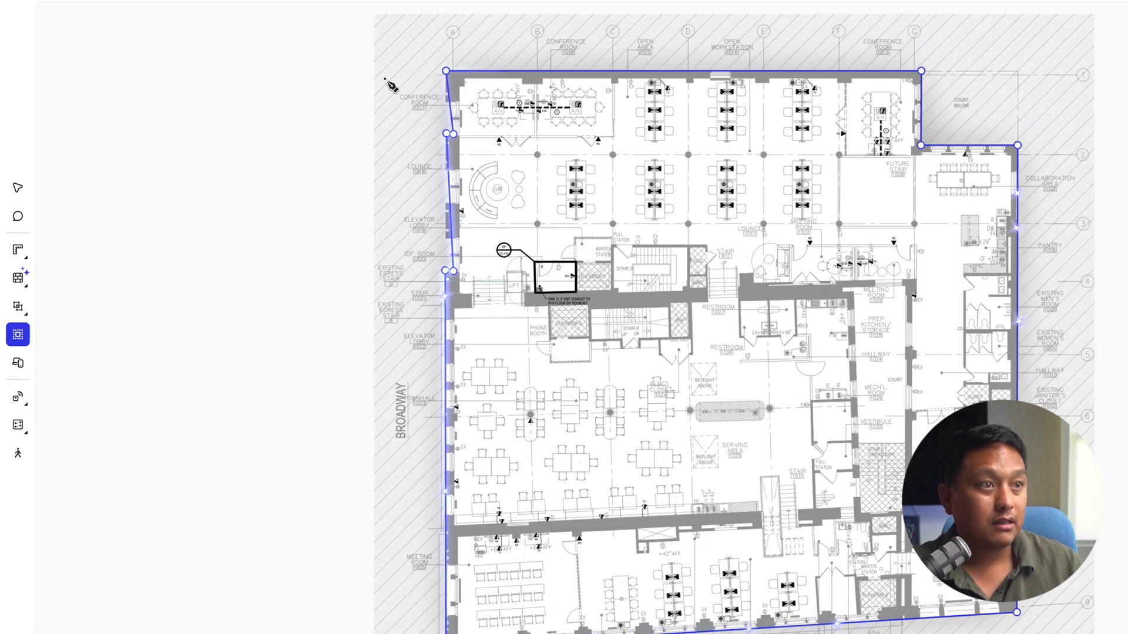
Step: Switch to the 7th-Floor map and accept its auto-detected scope zone
click(159, 5)
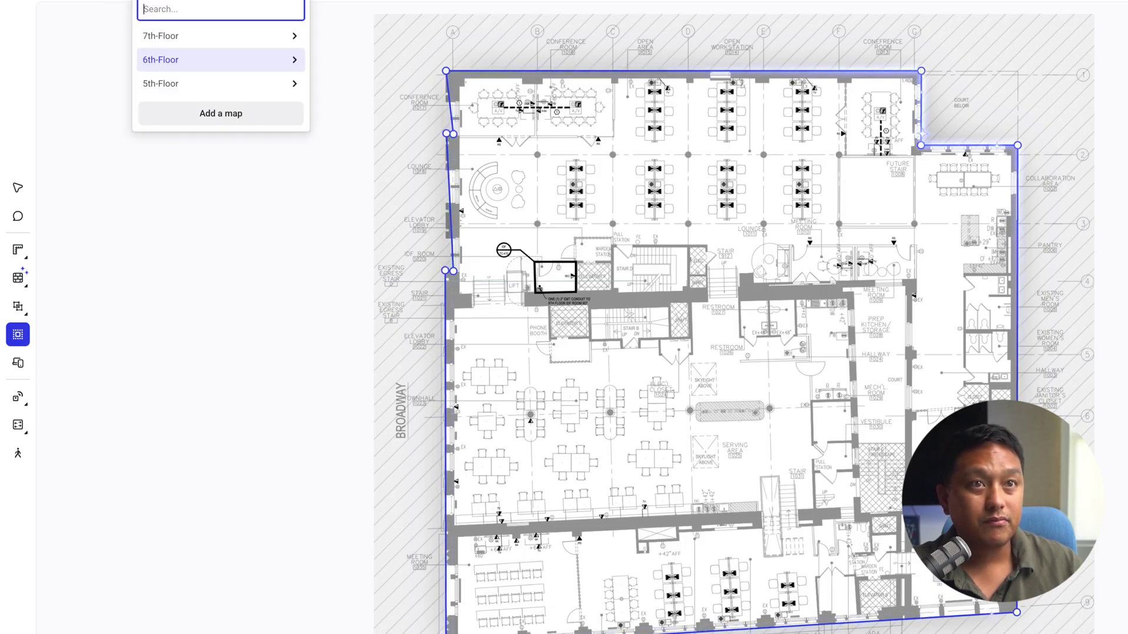
click(160, 36)
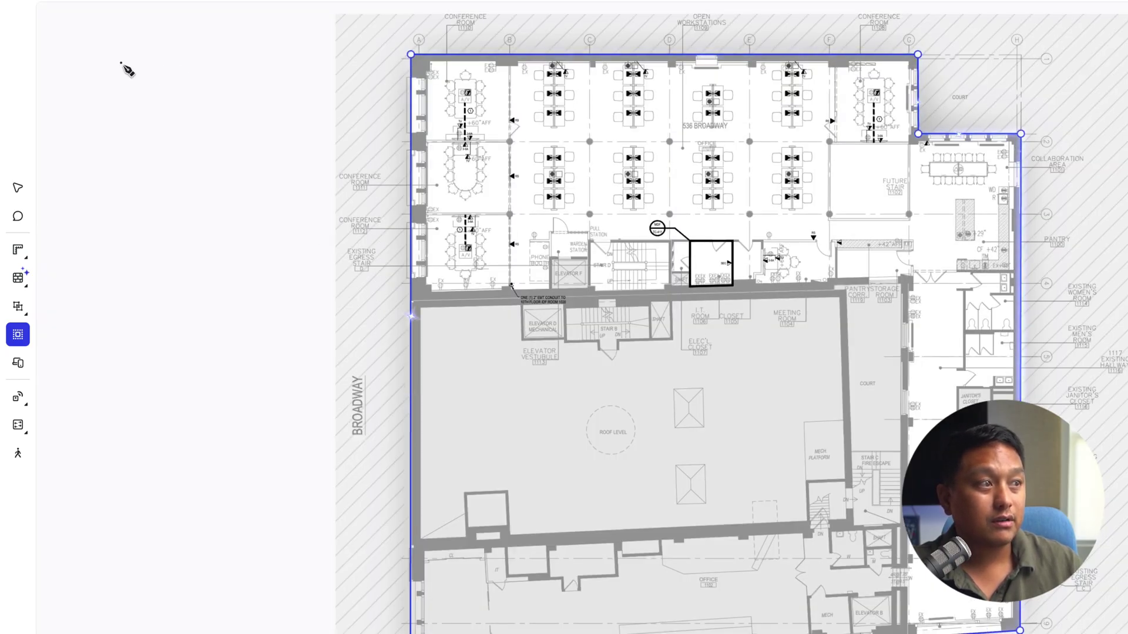
mouse_move(17, 190)
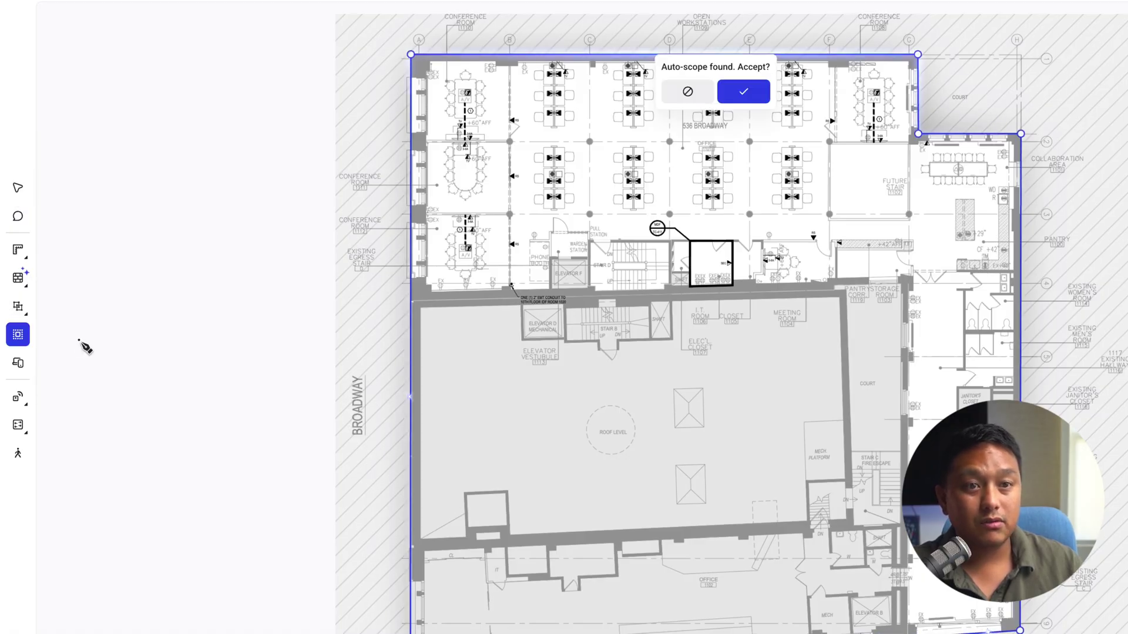
click(743, 96)
Step: Return to the 6th-Floor map, restart the Scope zones tool and accept the auto-detected scope zone
click(153, 7)
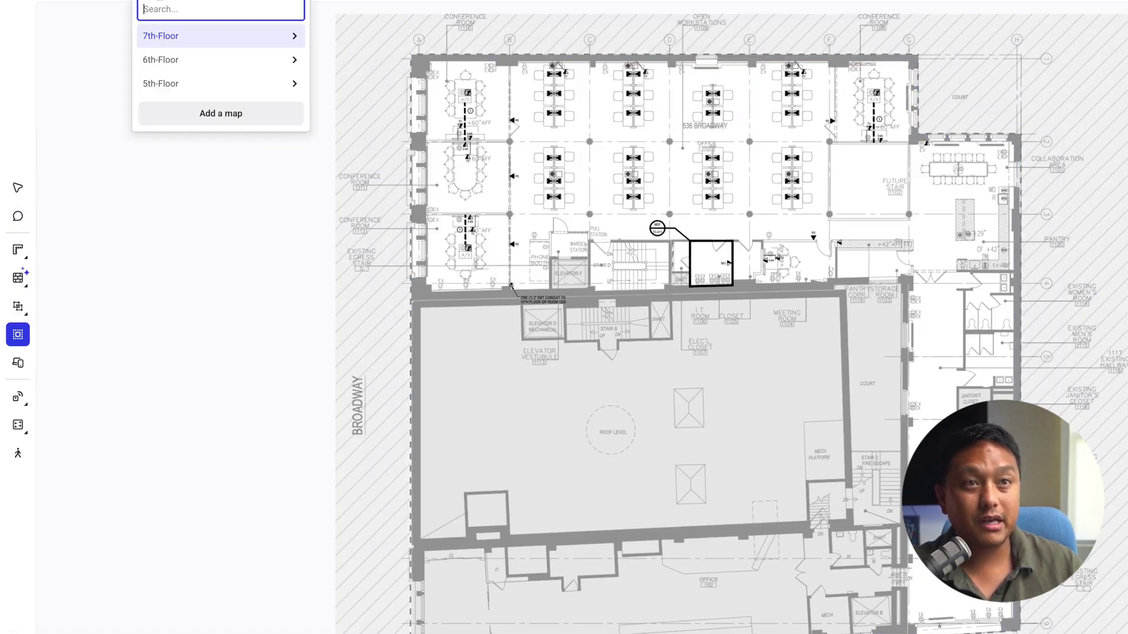
click(170, 63)
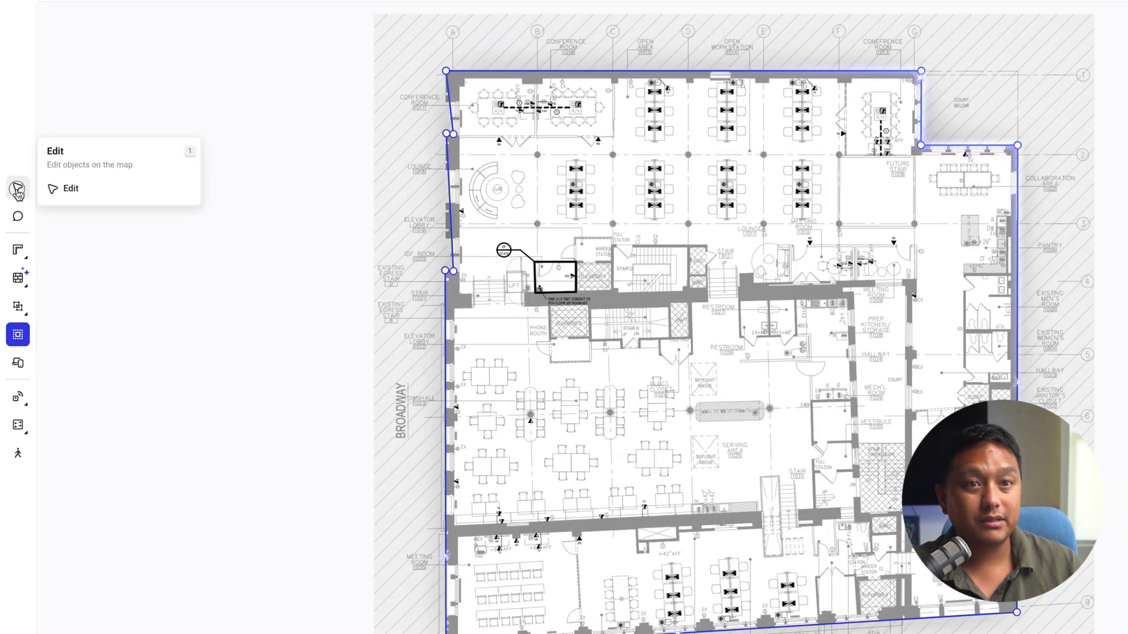
click(16, 188)
mouse_move(16, 327)
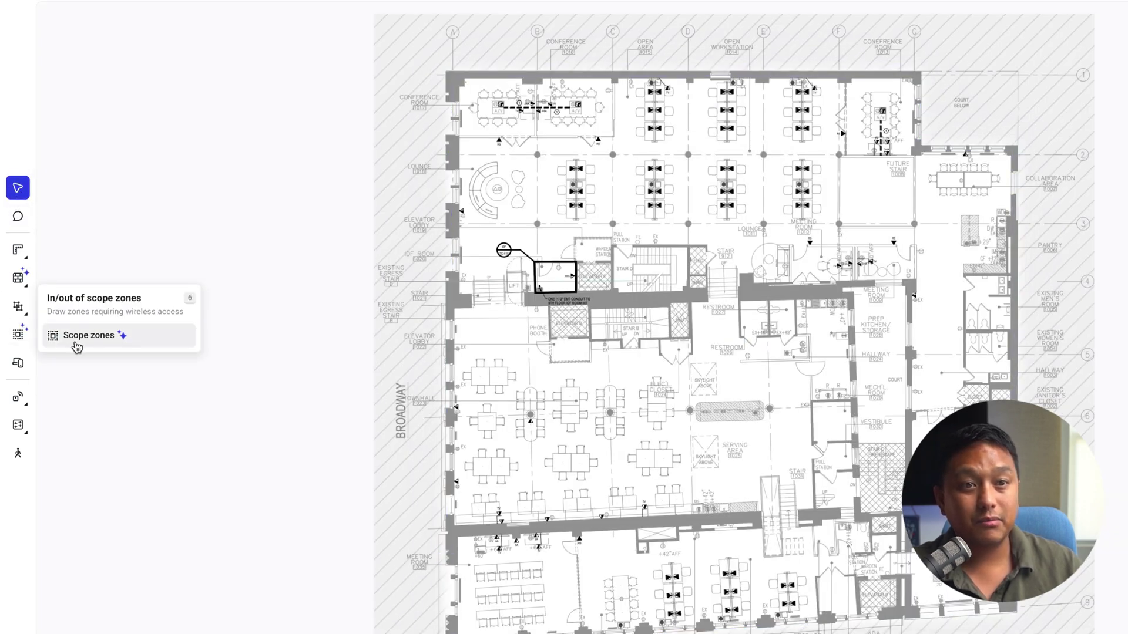
click(74, 337)
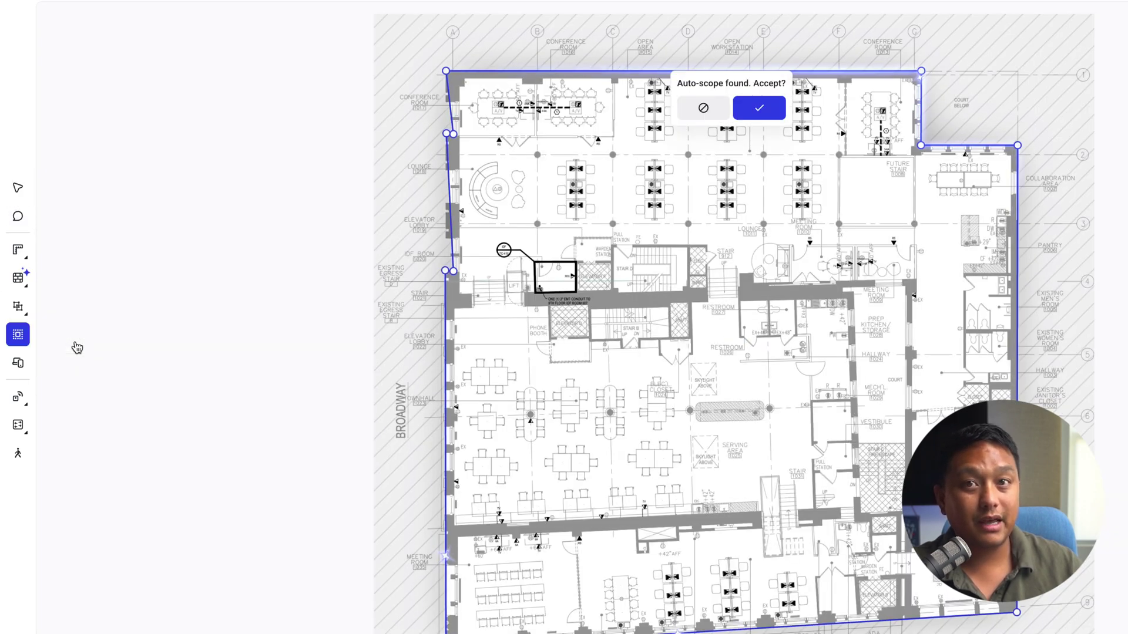
click(760, 109)
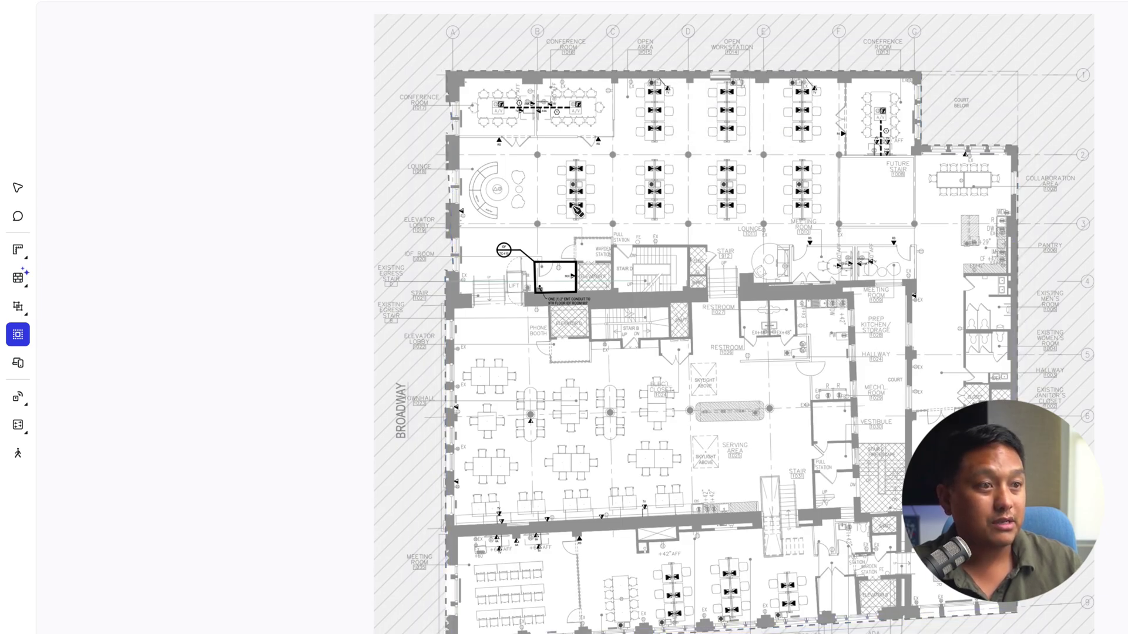
scroll(576, 209, down, 1)
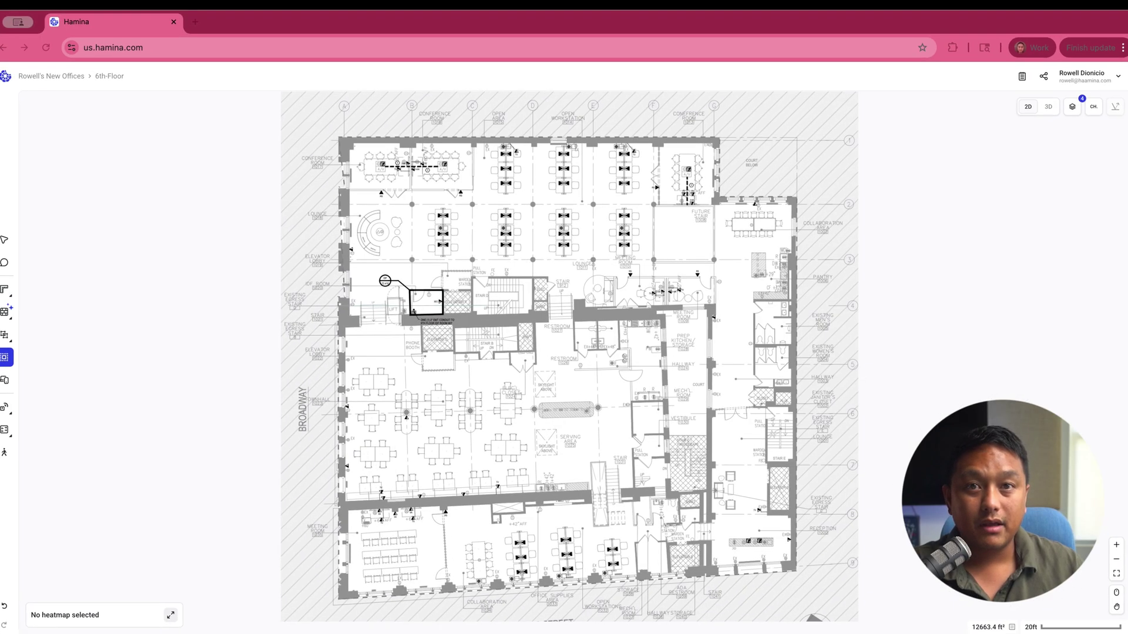
click(314, 253)
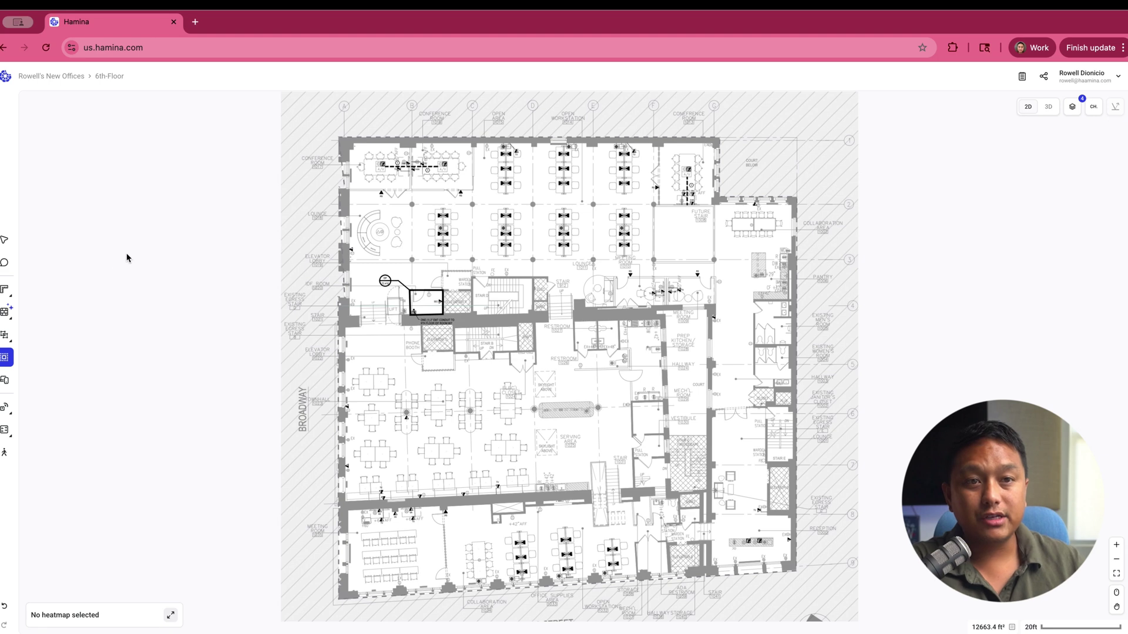
Step: Go back to the 5th-Floor map and start the Walls tool in manual Draw mode instead of Auto-draw
click(123, 76)
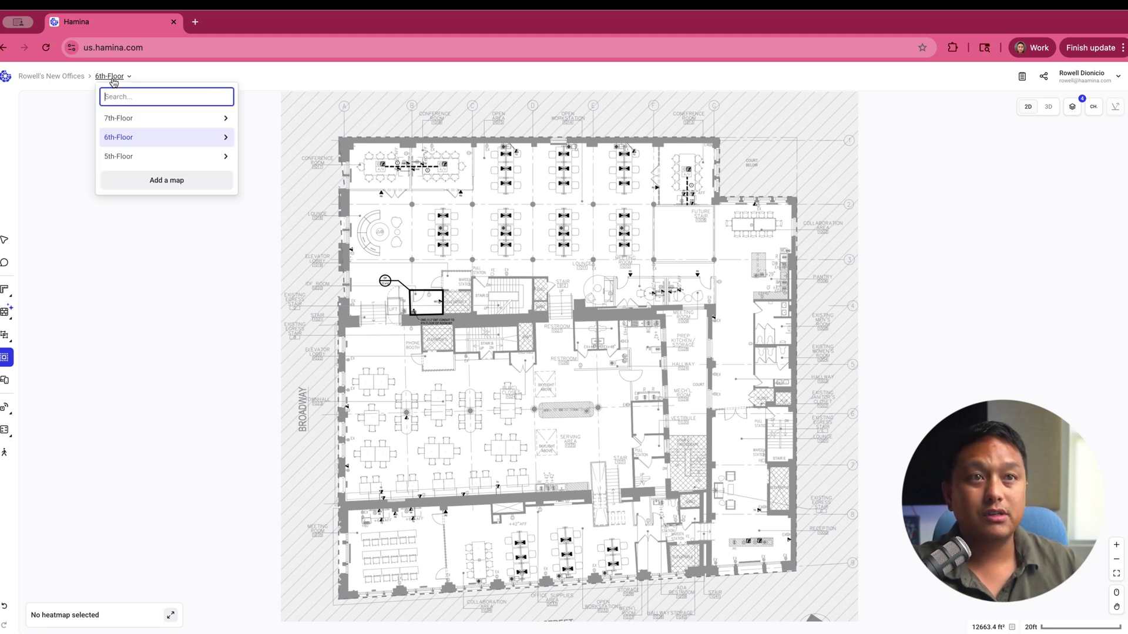
click(121, 157)
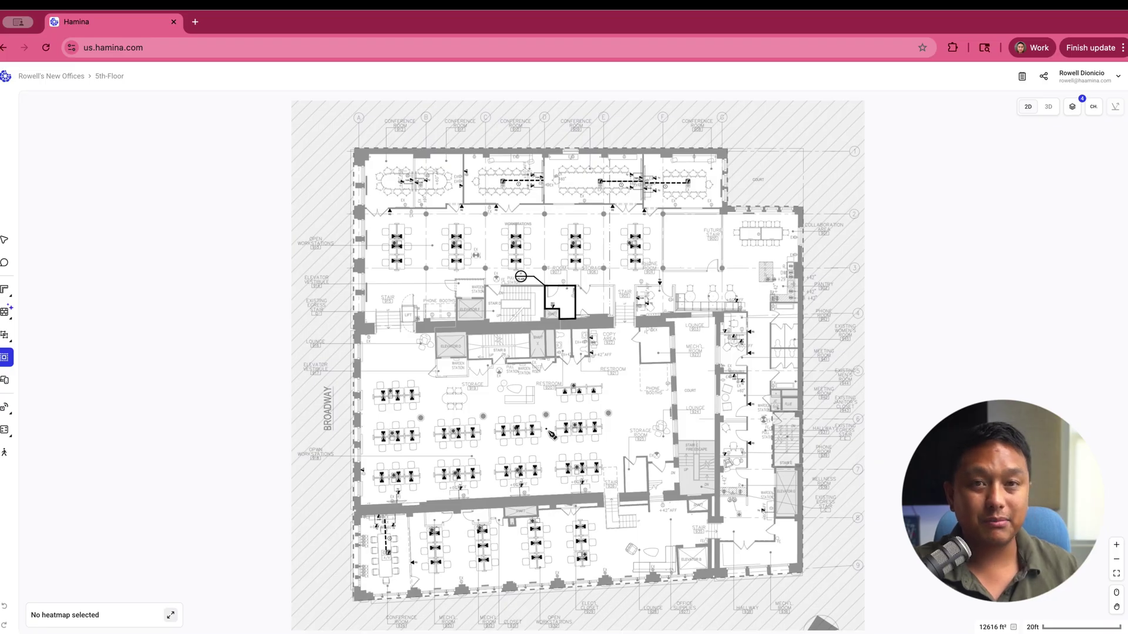
scroll(546, 426, right, 6)
scroll(546, 426, down, 2)
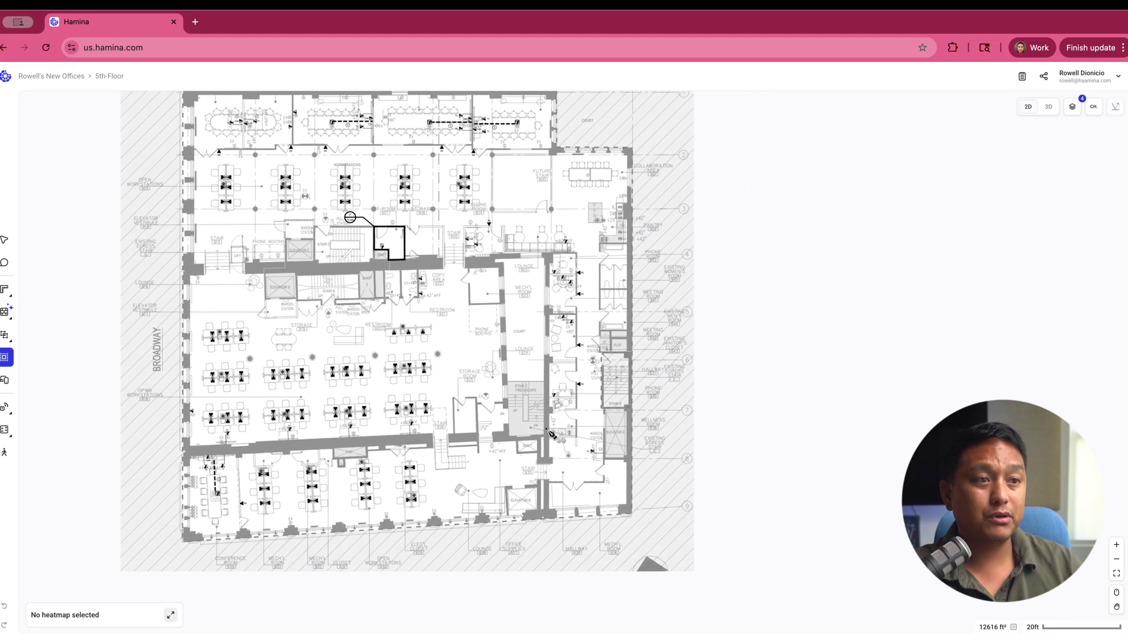
scroll(522, 383, up, 3)
scroll(375, 219, left, 2)
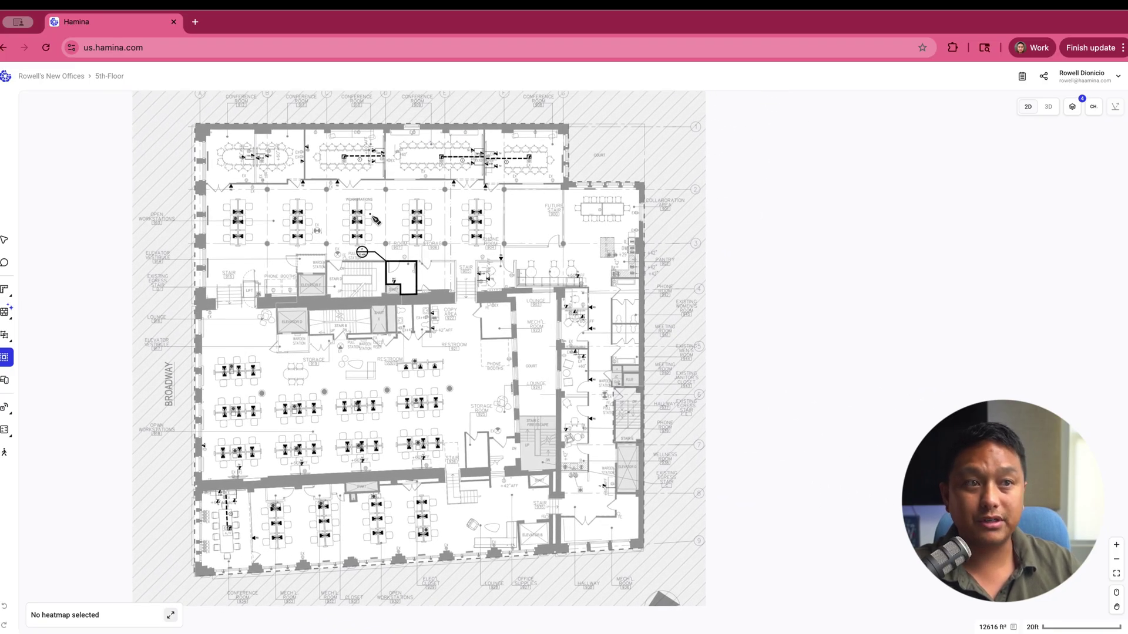
scroll(223, 167, up, 5)
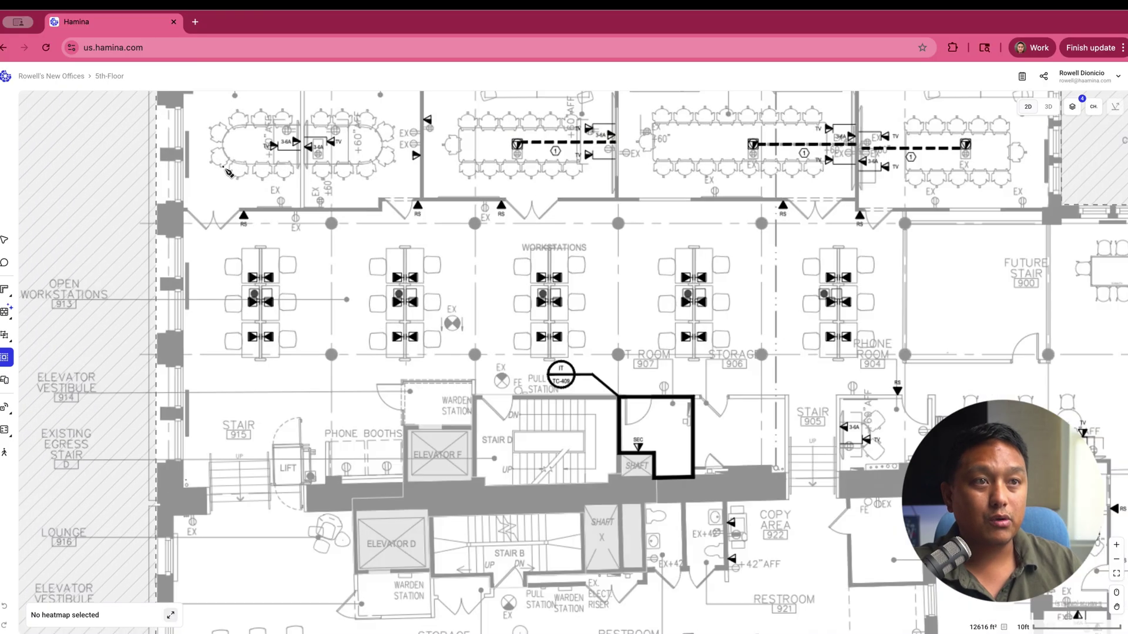
scroll(223, 166, down, 3)
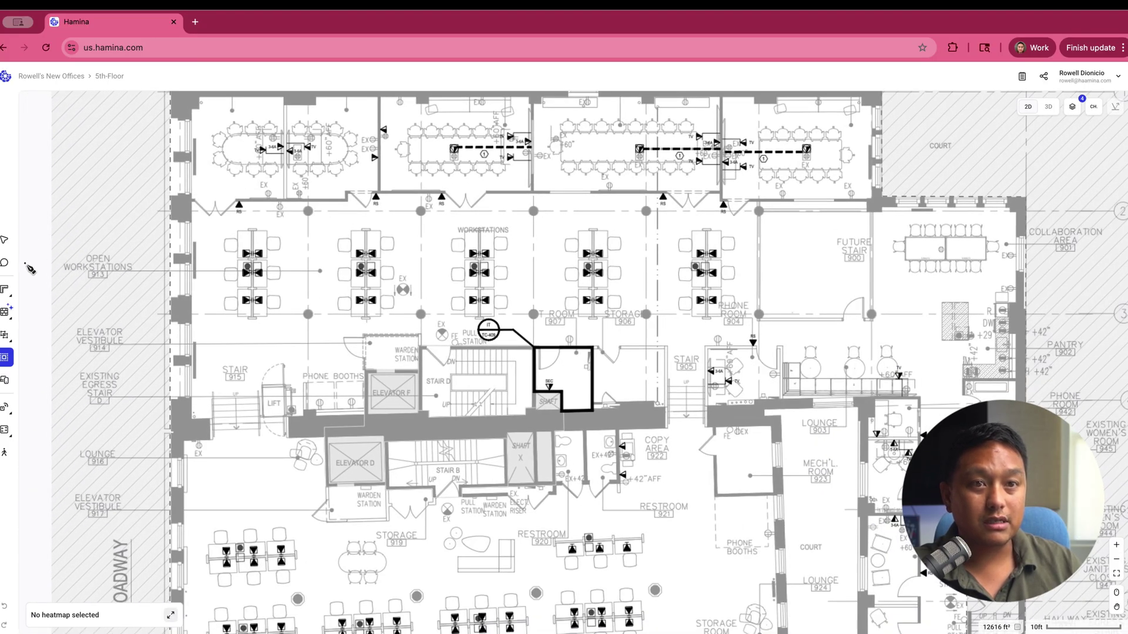
mouse_move(5, 312)
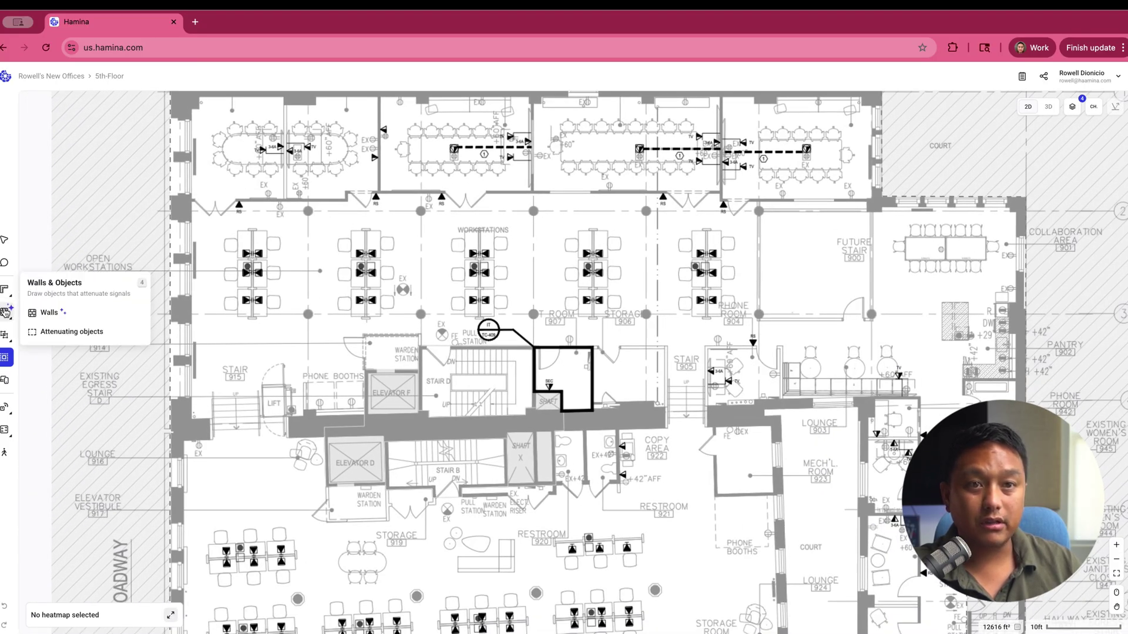
click(48, 313)
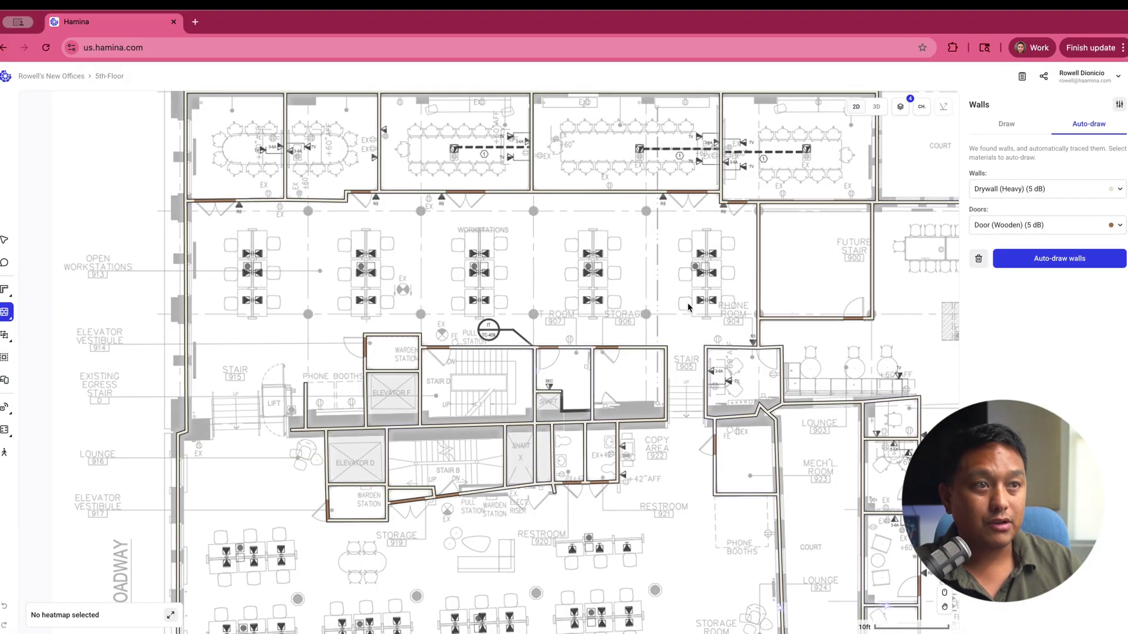
click(1018, 125)
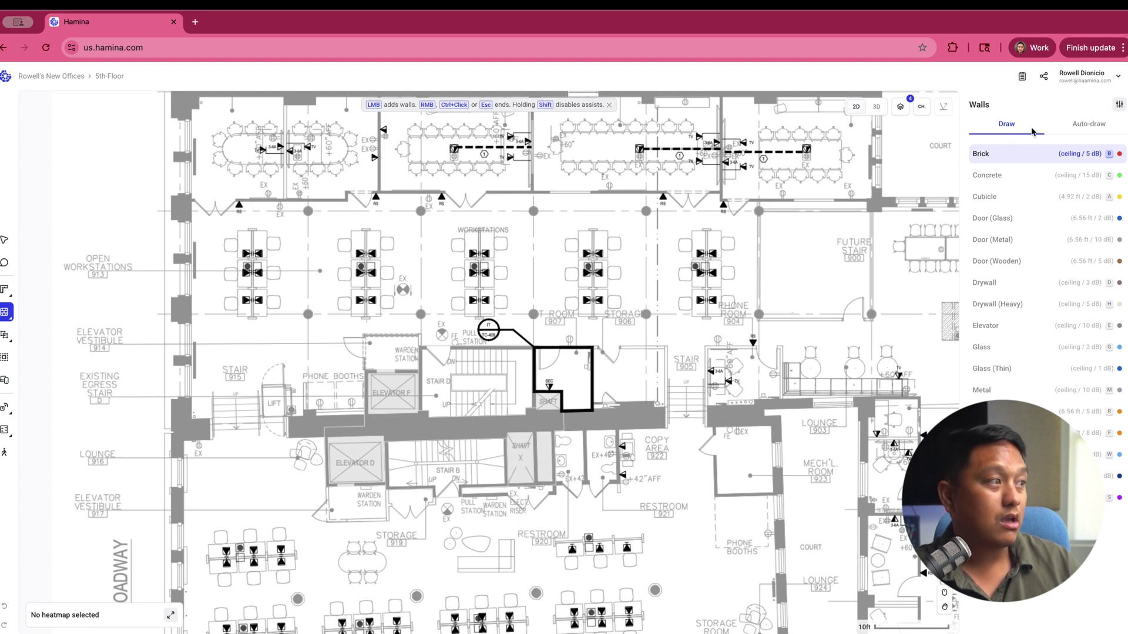
Step: Auto-draw the detected walls on the 5th-Floor map, using Drywall (Heavy) for walls and Door (Wooden) for doors
click(1069, 132)
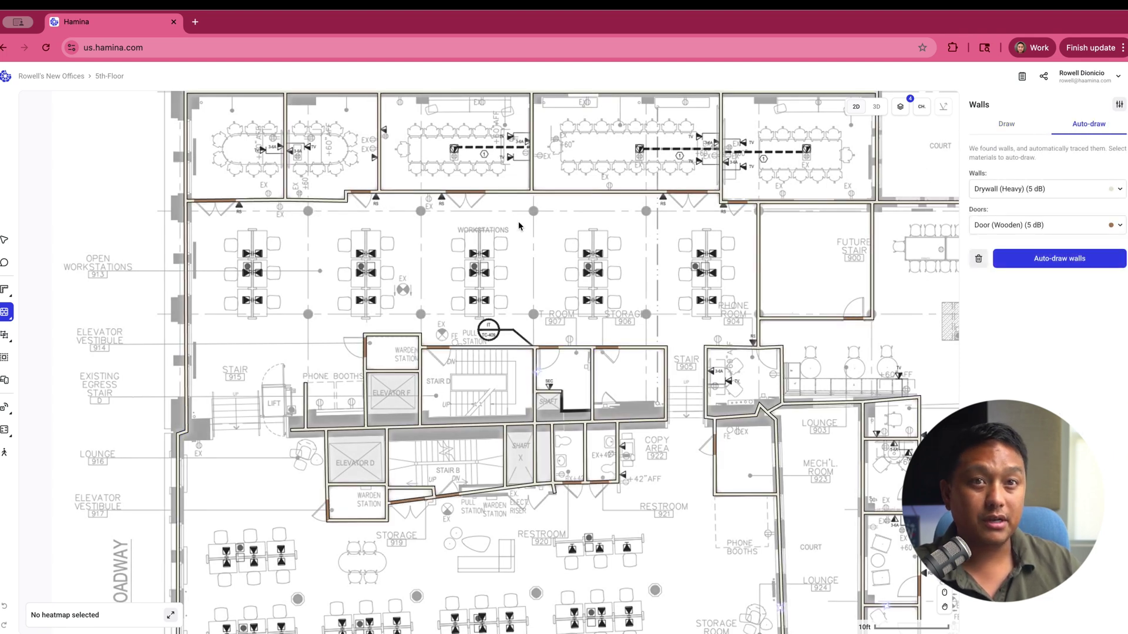
scroll(470, 253, down, 5)
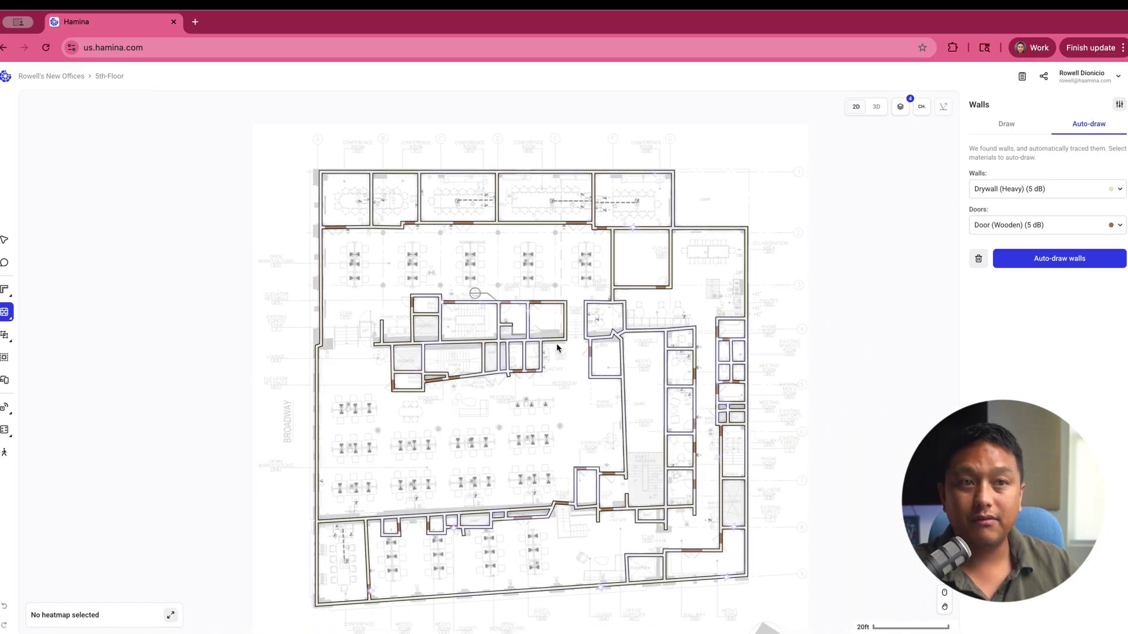
scroll(557, 346, right, 5)
scroll(557, 347, down, 2)
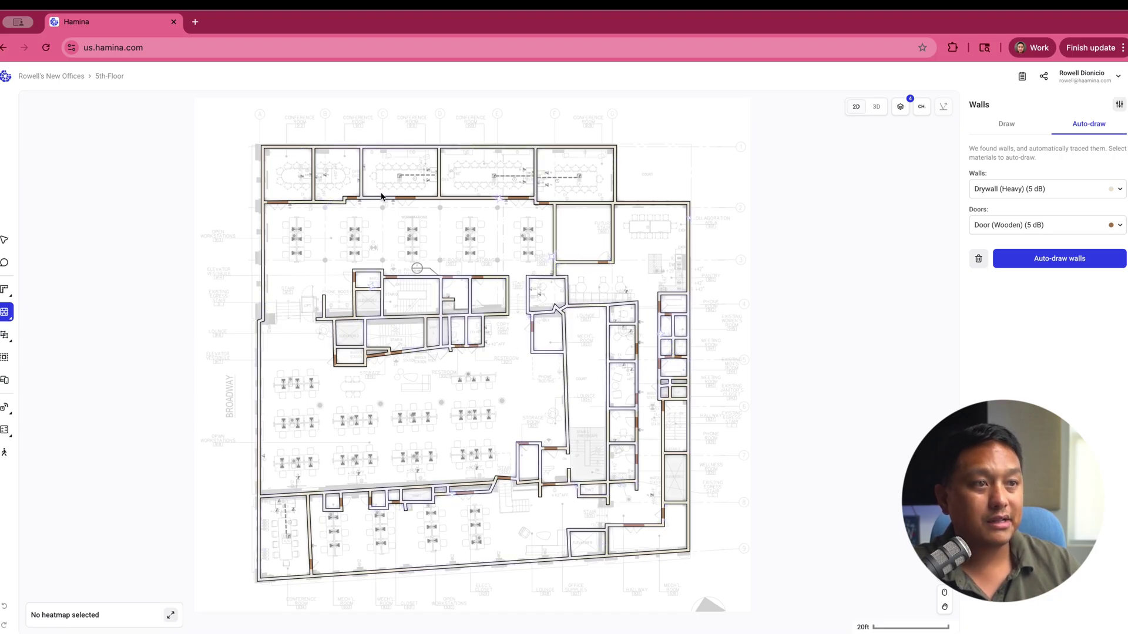
scroll(382, 197, up, 5)
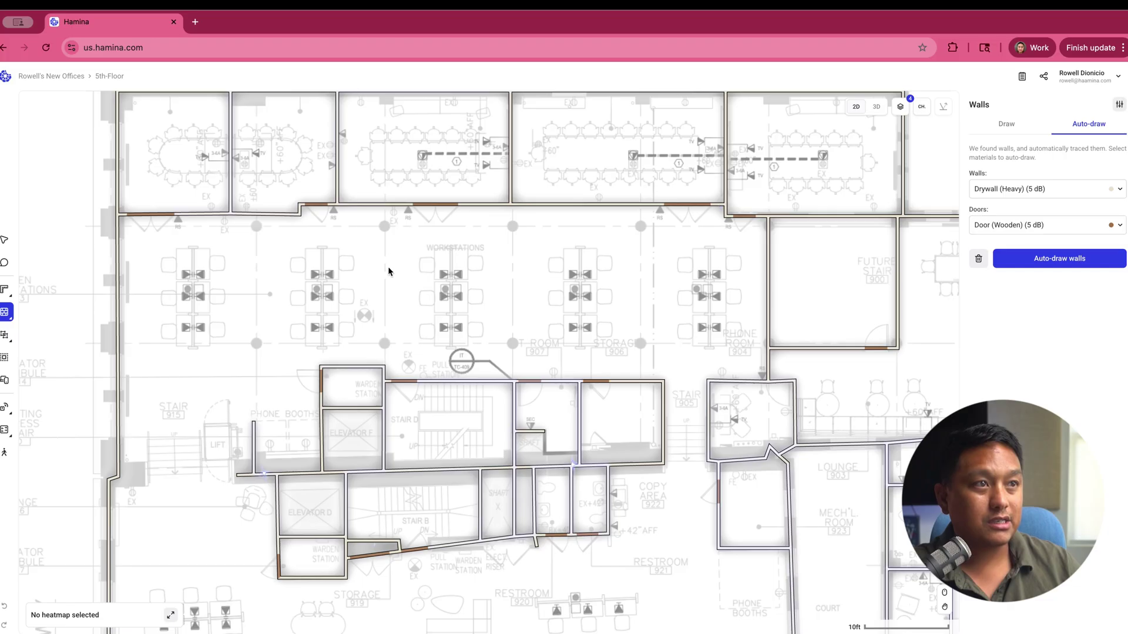
scroll(389, 272, down, 2)
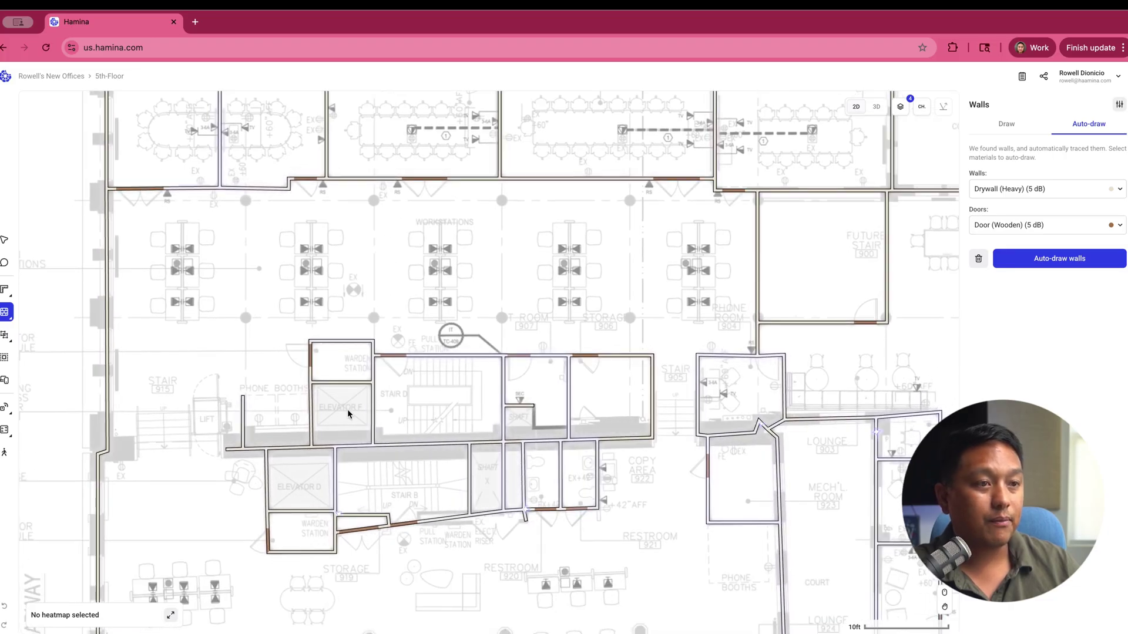
scroll(348, 414, down, 4)
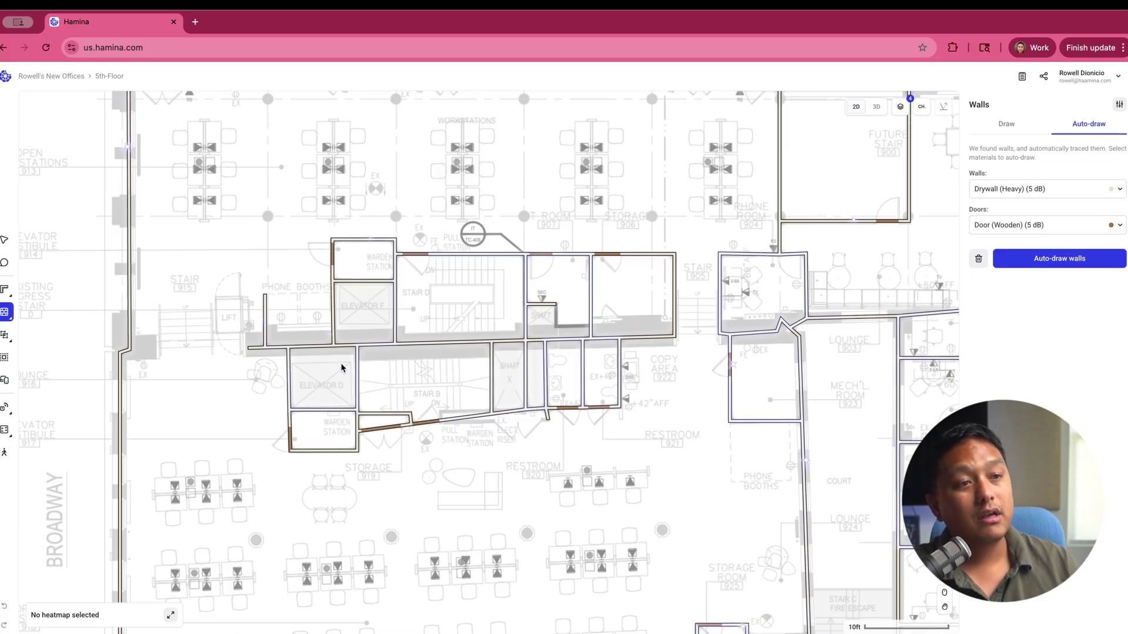
scroll(531, 382, down, 6)
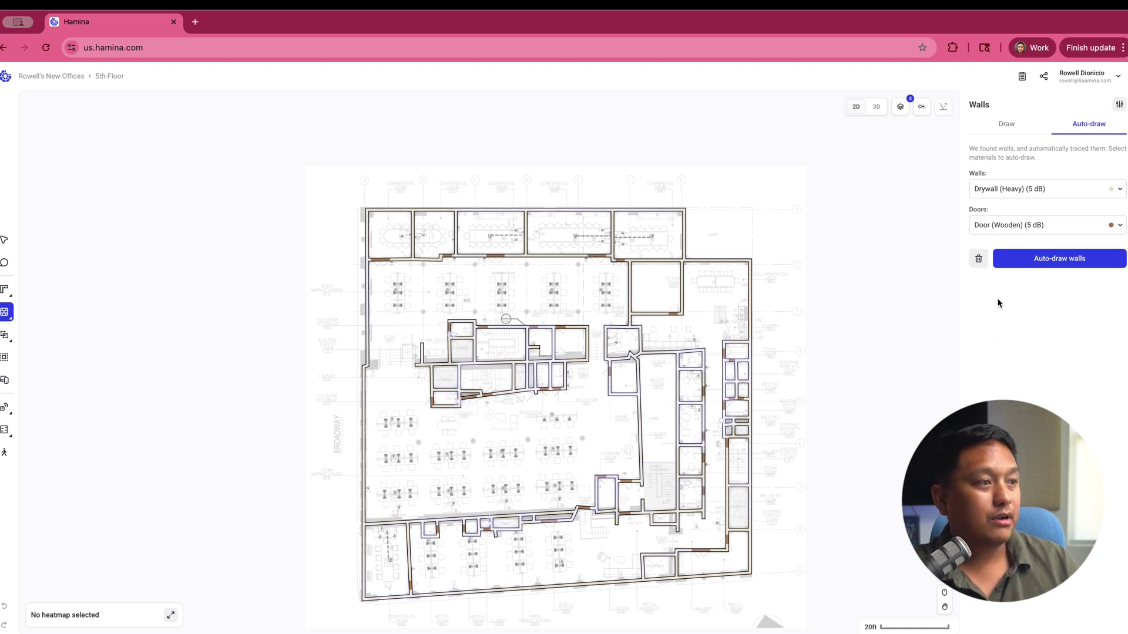
click(1039, 268)
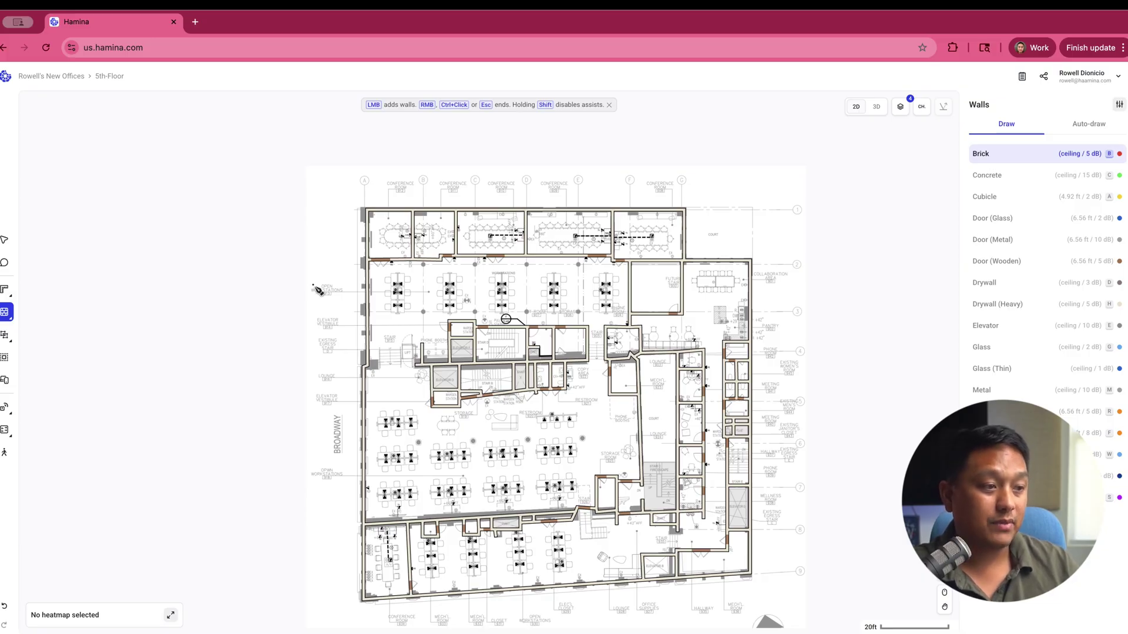
Step: Switch to the 6th-Floor map and auto-draw its detected walls as Drywall (Heavy) with Door (Wooden) doors
click(117, 79)
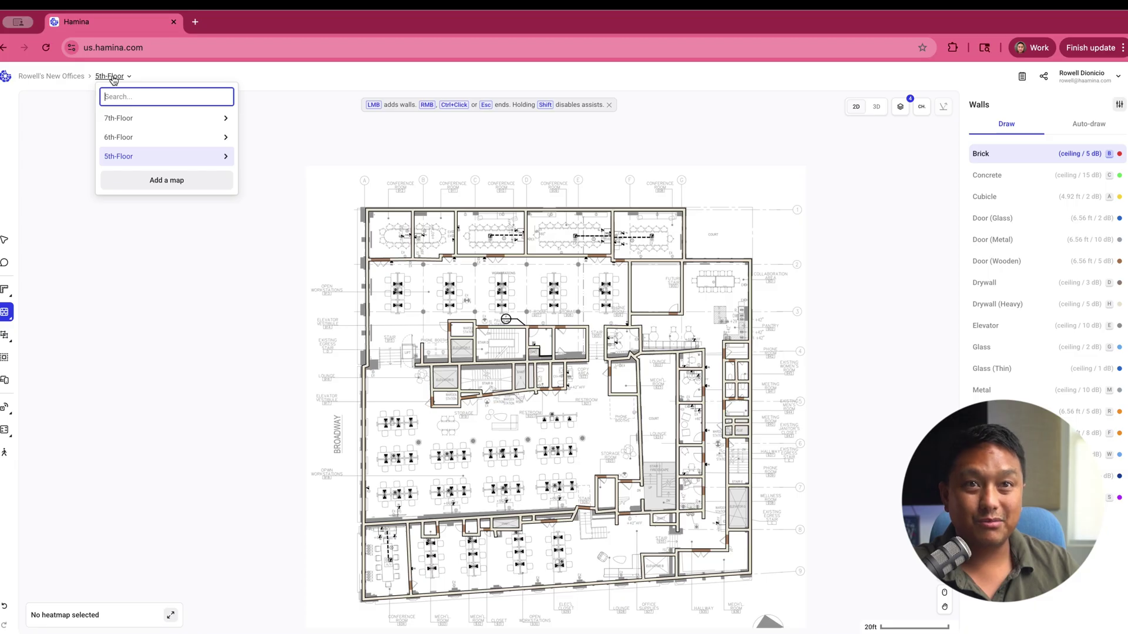
click(115, 137)
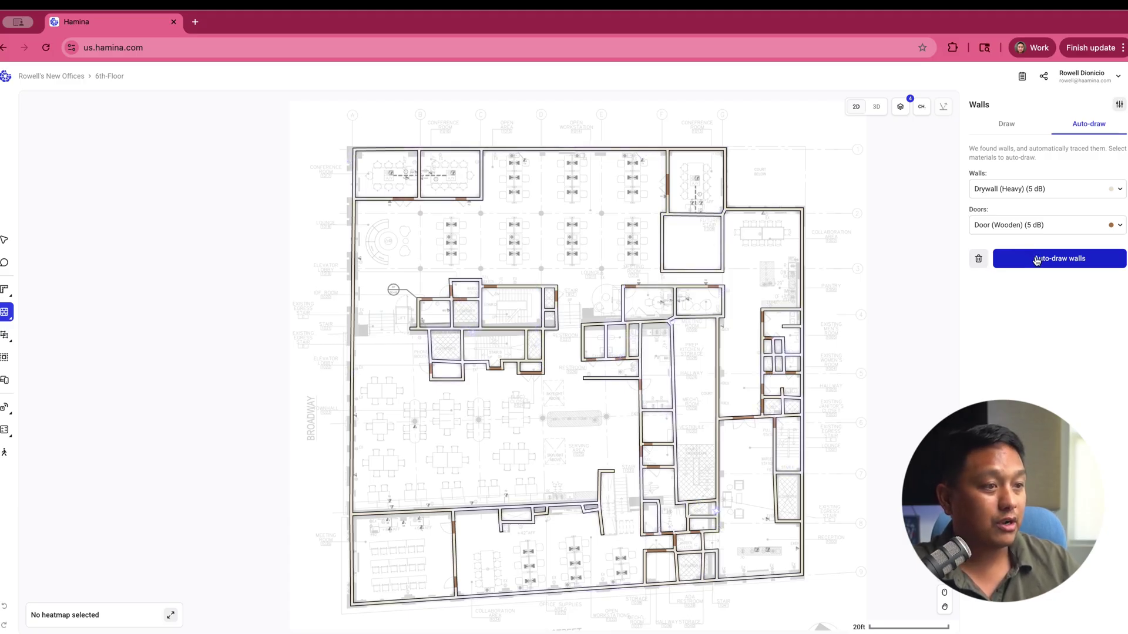
click(1037, 260)
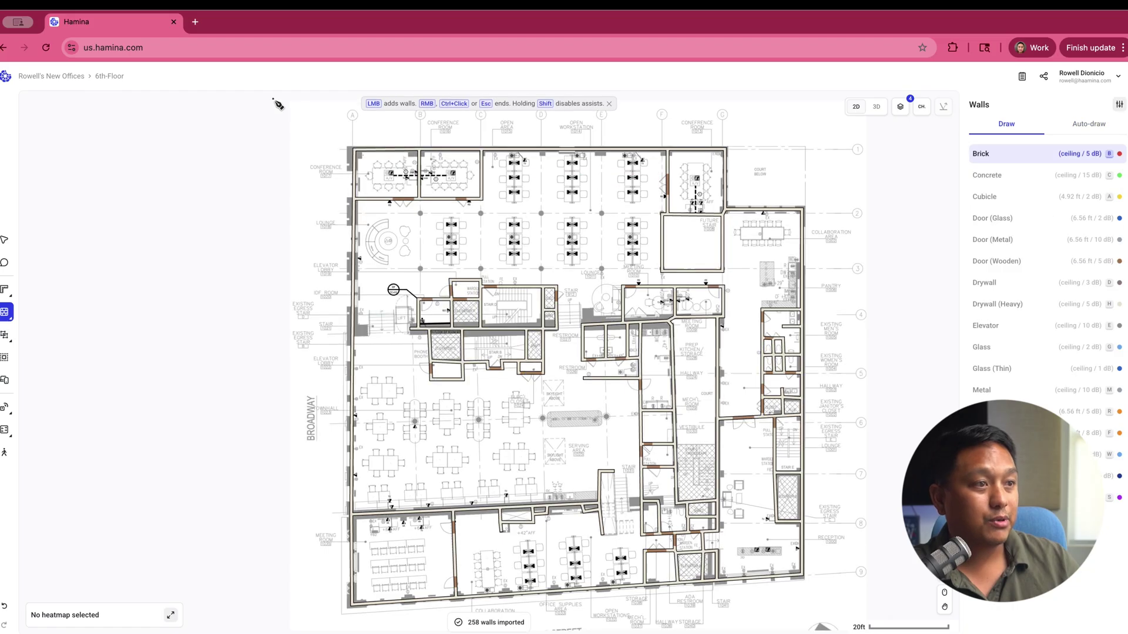
Step: Switch to the 7th-Floor map and auto-draw its detected walls as Drywall (Heavy) with Door (Wooden) doors
click(109, 76)
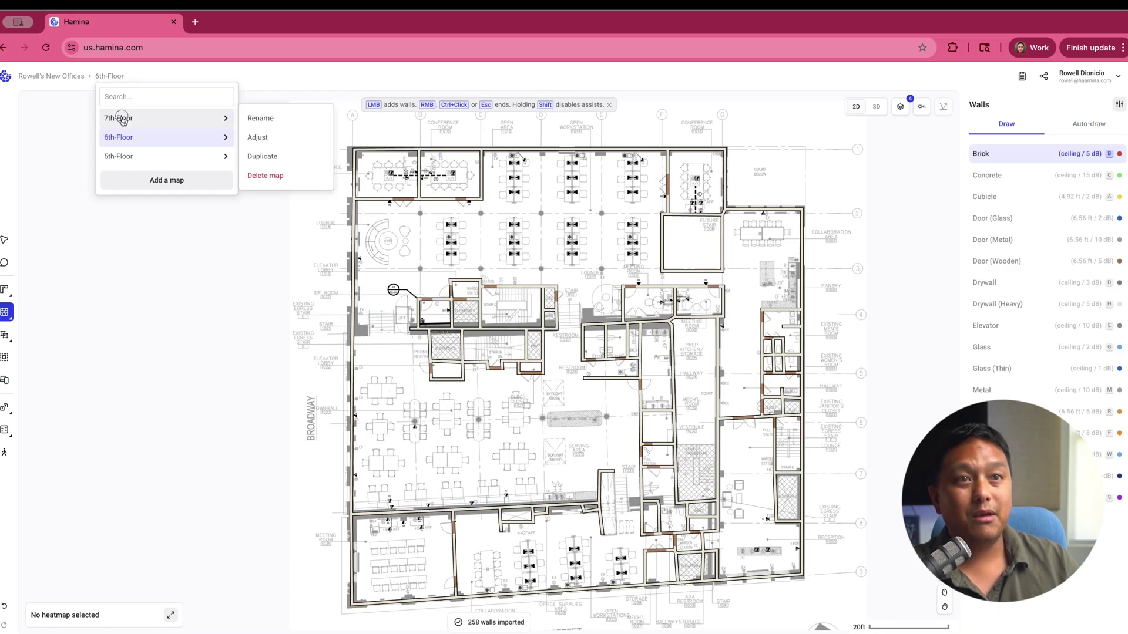
click(117, 115)
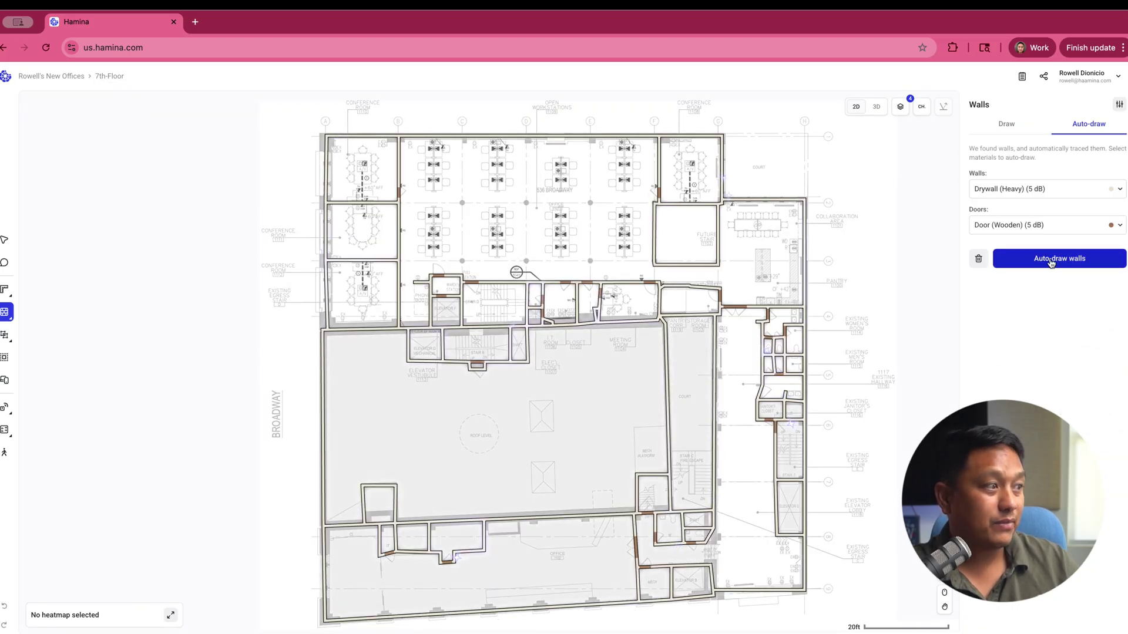
click(1051, 263)
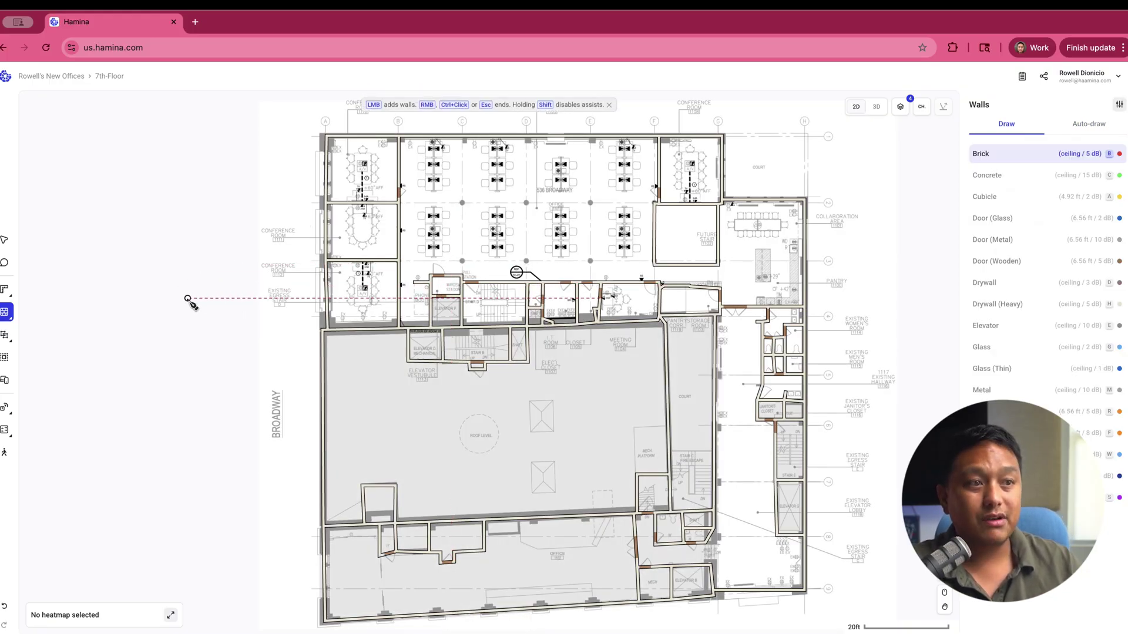
Step: Draw an out-of-scope zone around the grey roof, office and court area on the 7th-Floor map, following its outer walls
scroll(188, 300, down, 2)
scroll(188, 301, right, 2)
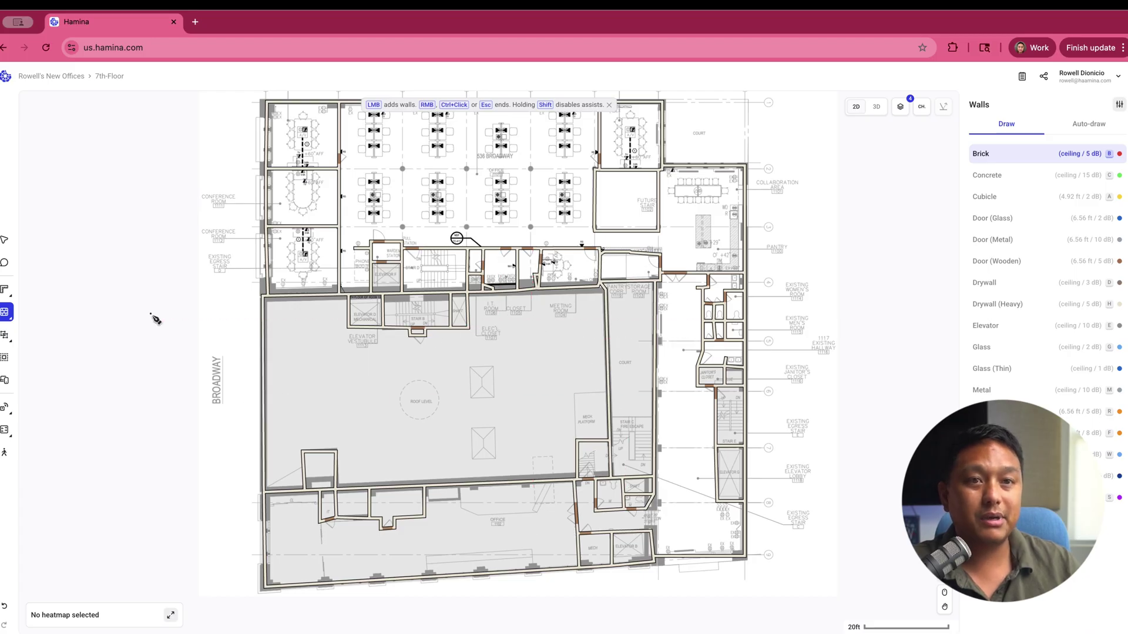
mouse_move(5, 360)
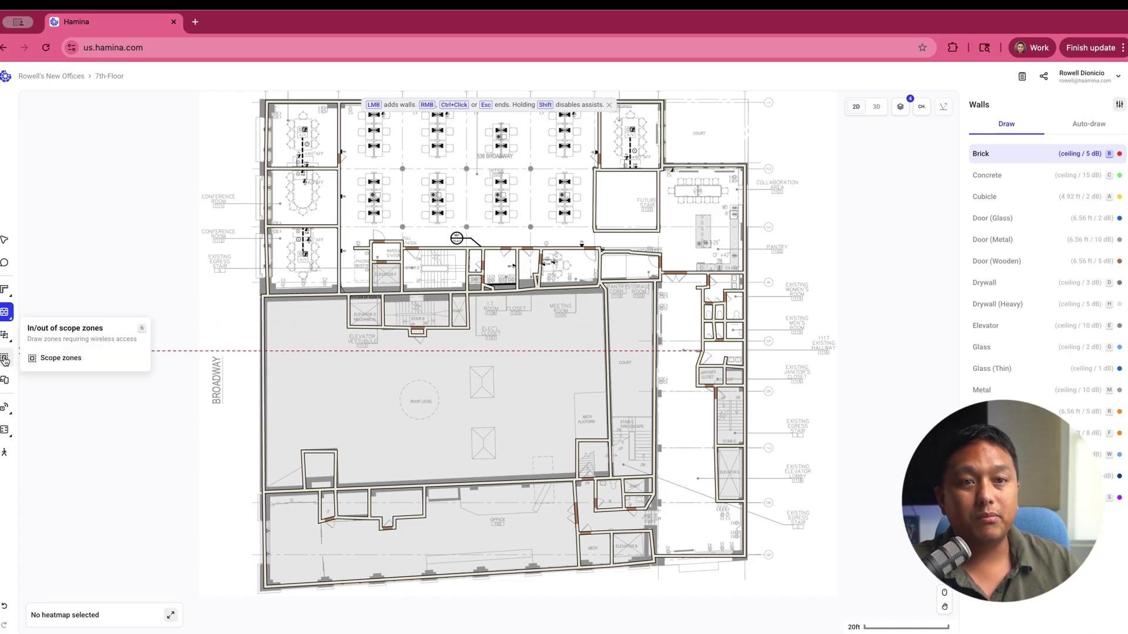
click(54, 363)
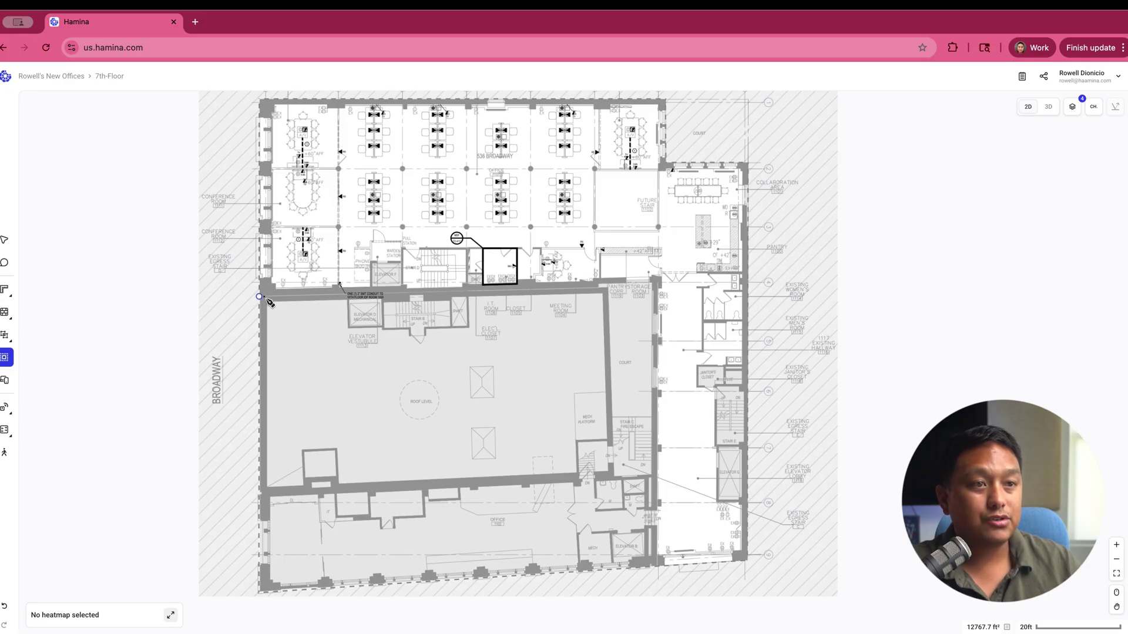
click(261, 297)
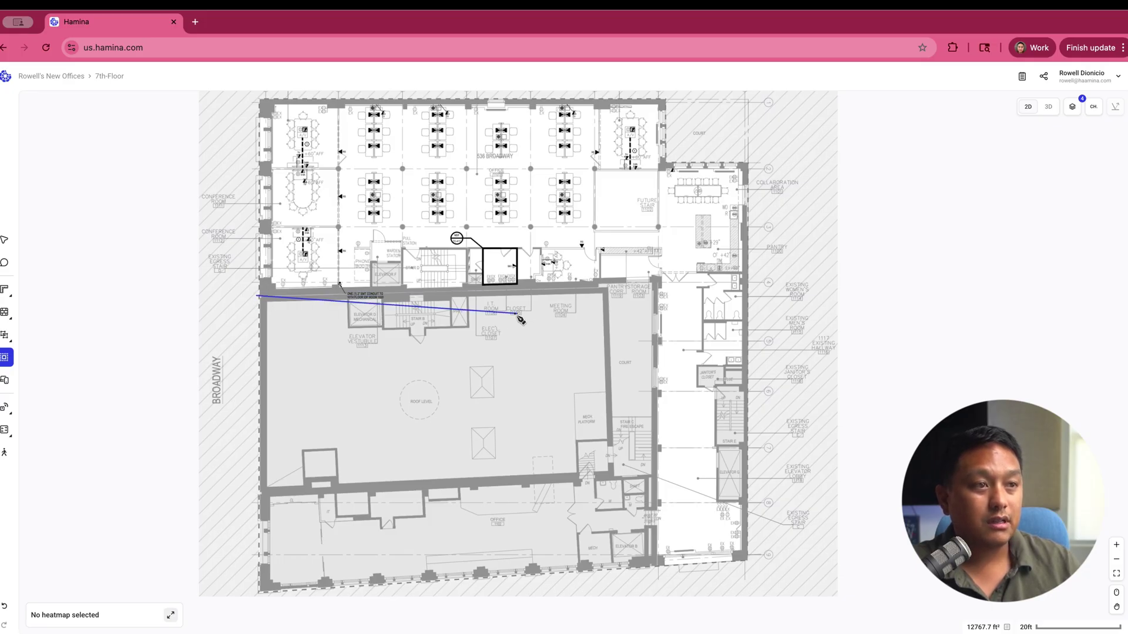
click(598, 283)
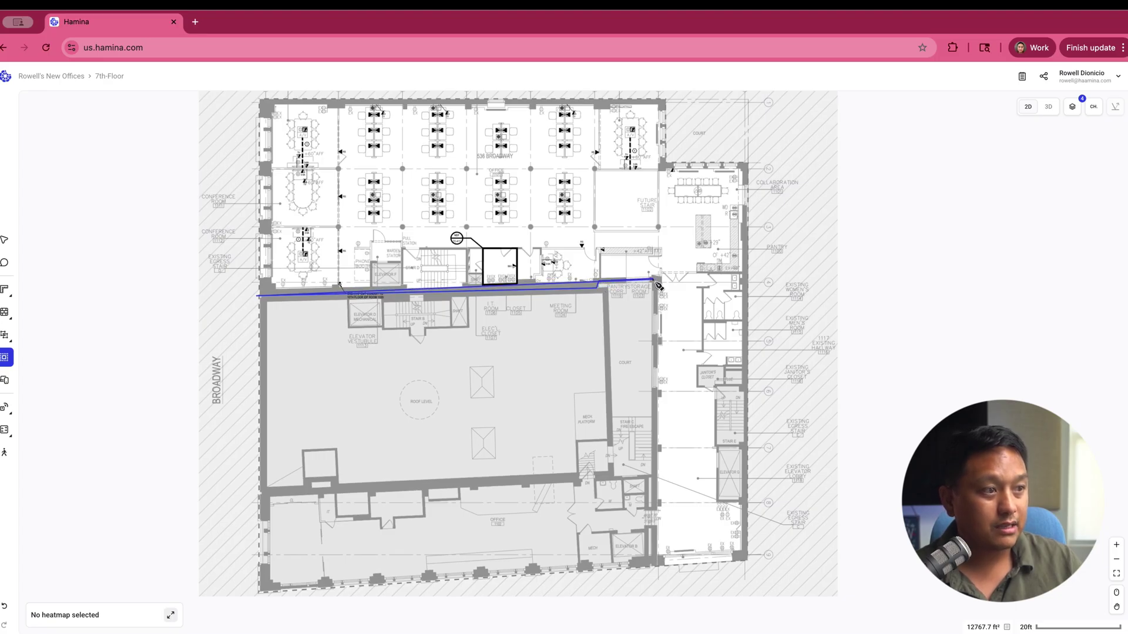
click(654, 279)
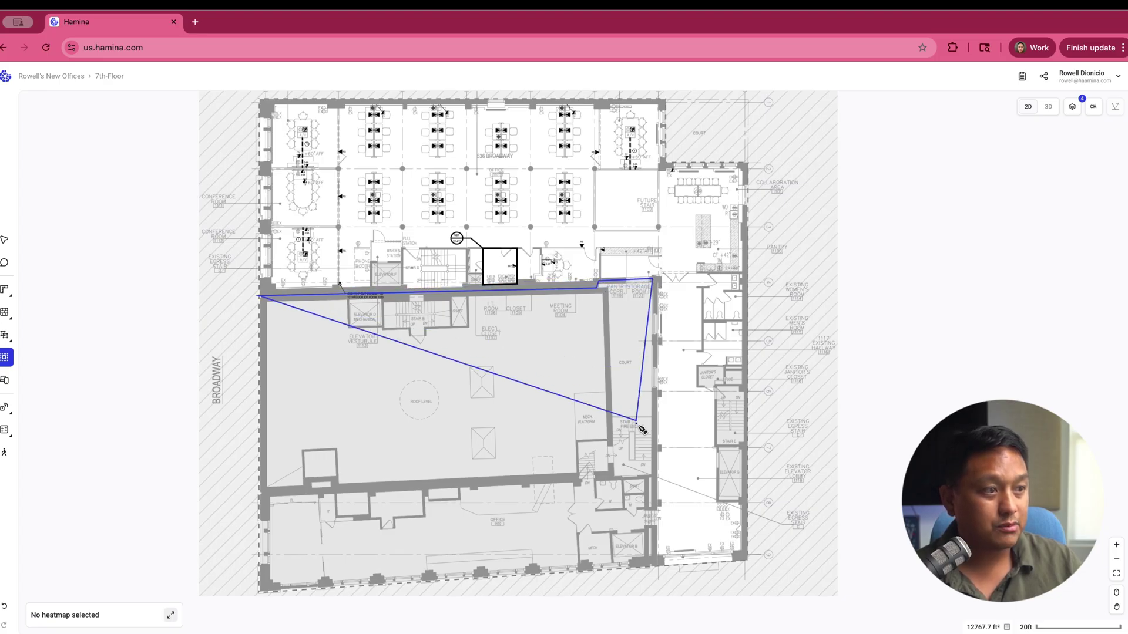
click(657, 567)
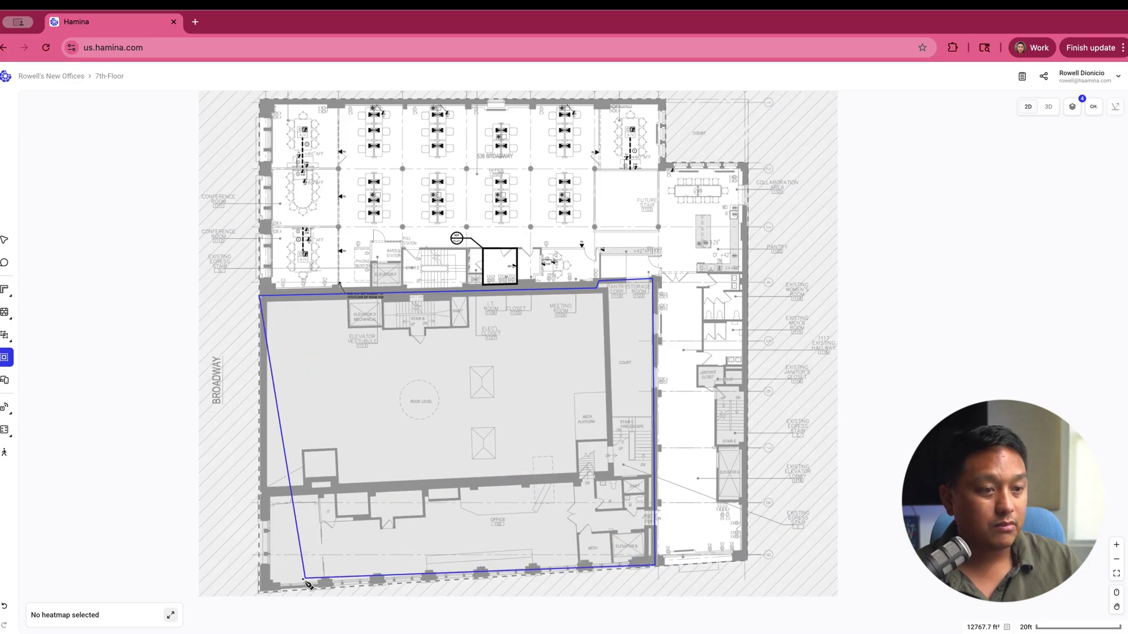
click(262, 592)
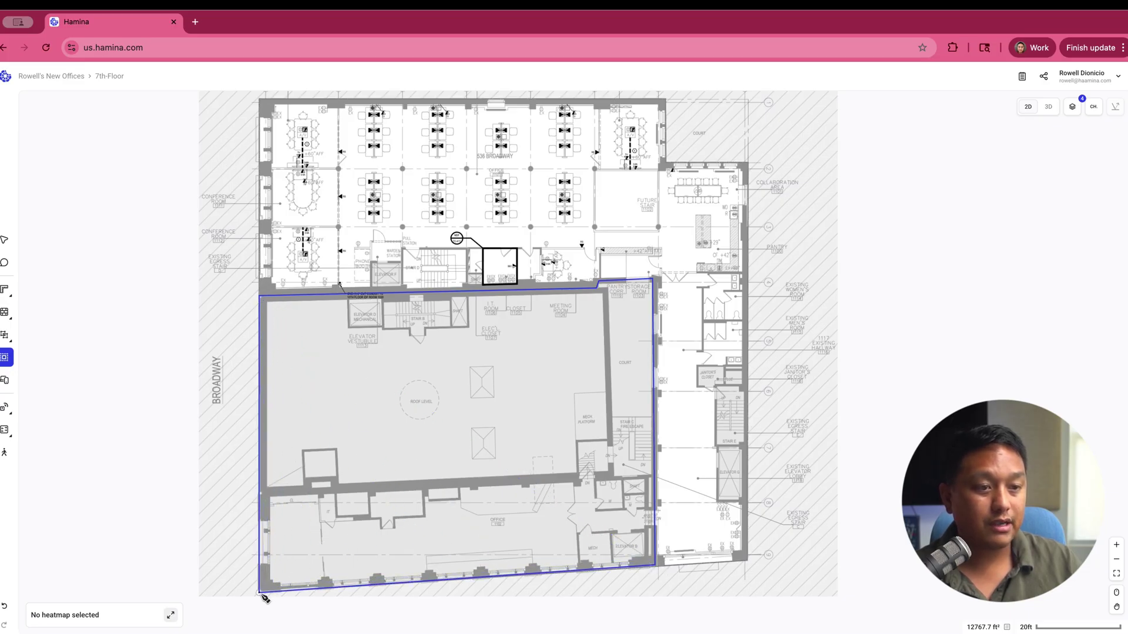
click(263, 594)
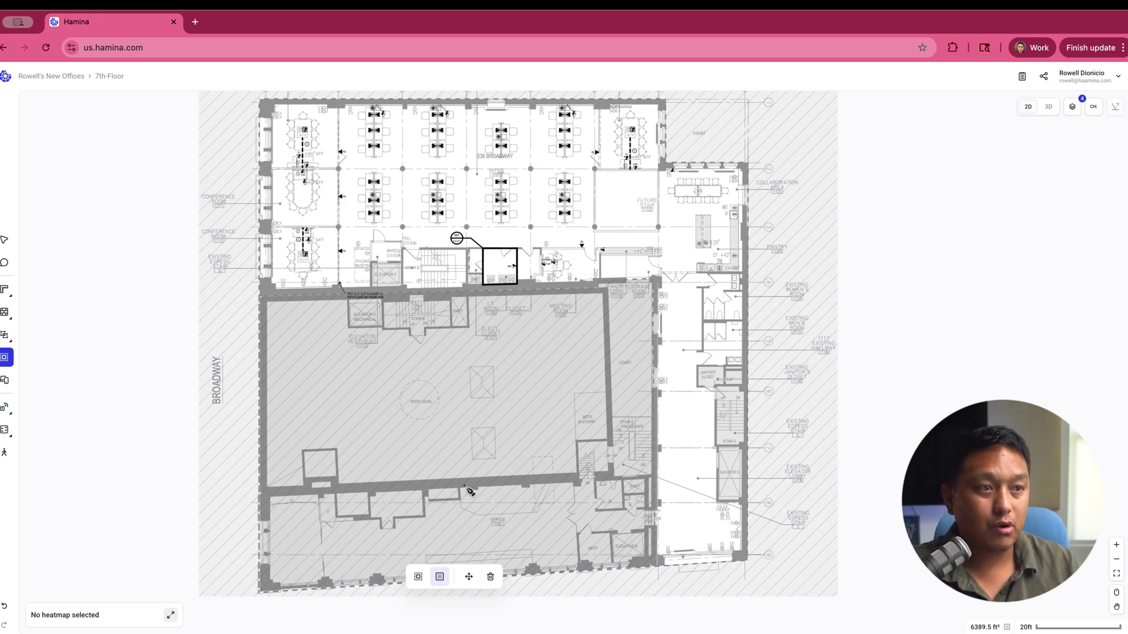
click(444, 580)
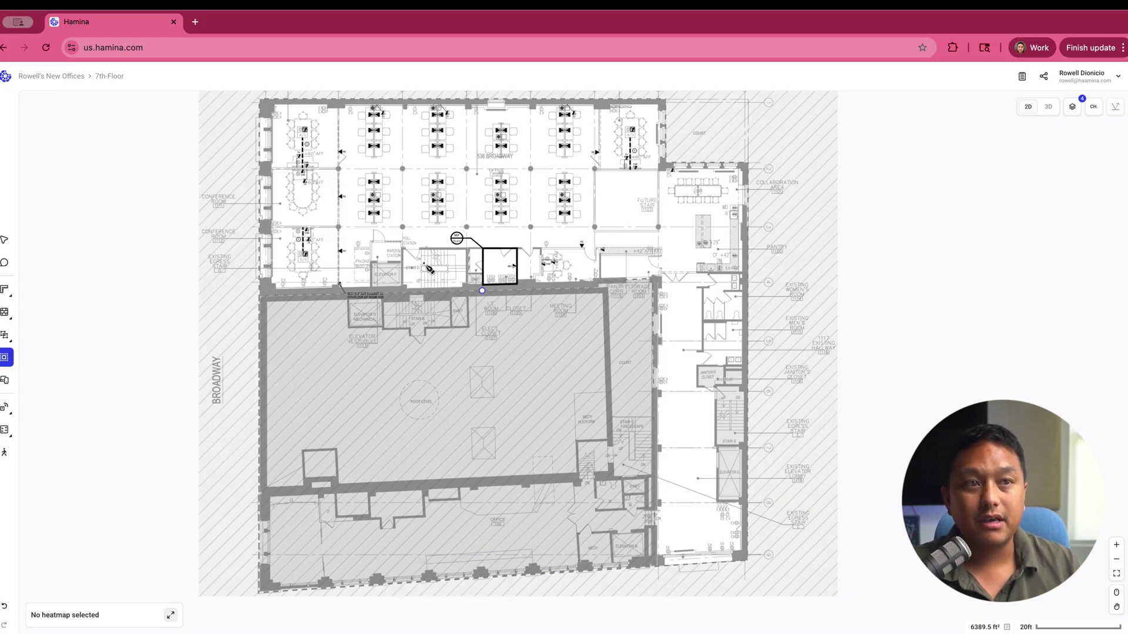
click(4, 239)
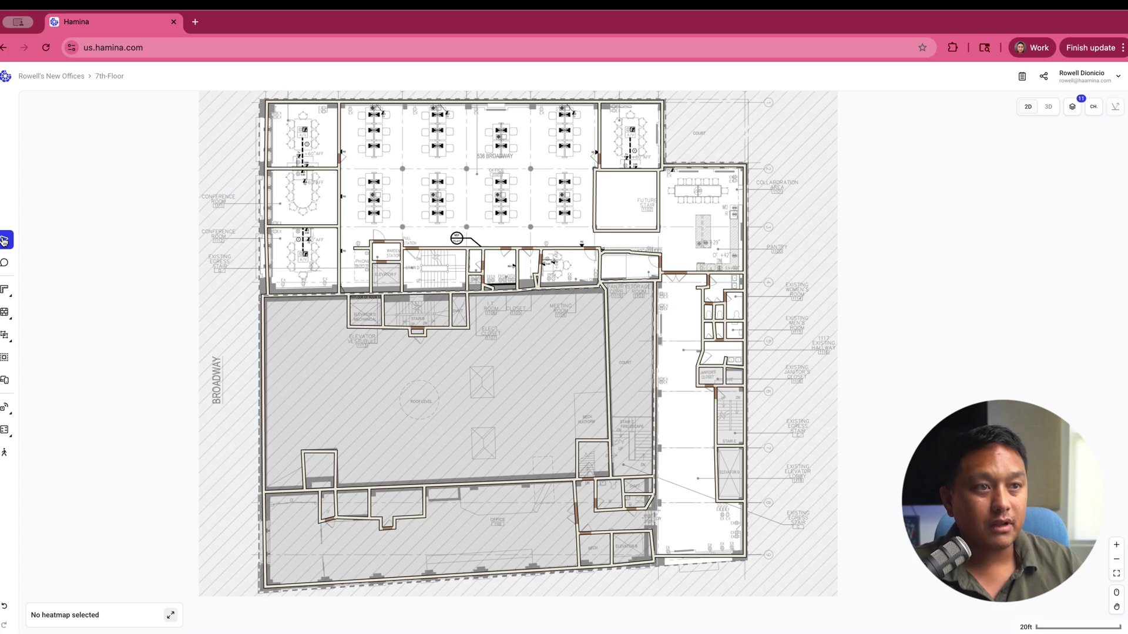
Step: Switch to the 5th-Floor map and change the wall between Future Stair 900 and the collaboration area to Concrete
click(109, 76)
click(125, 155)
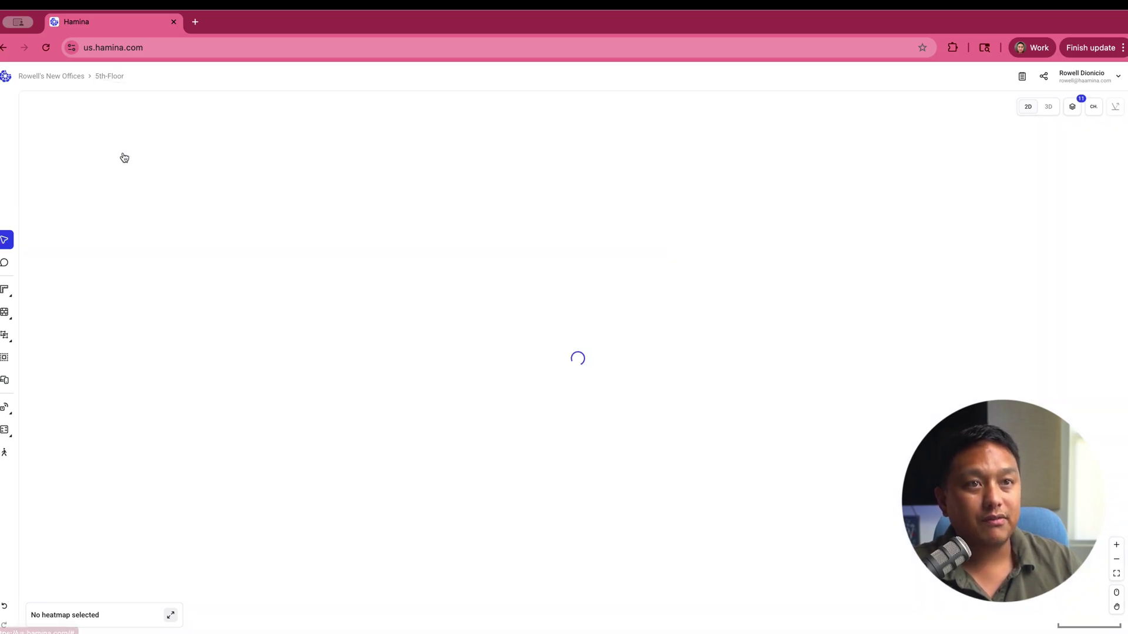
scroll(497, 418, right, 5)
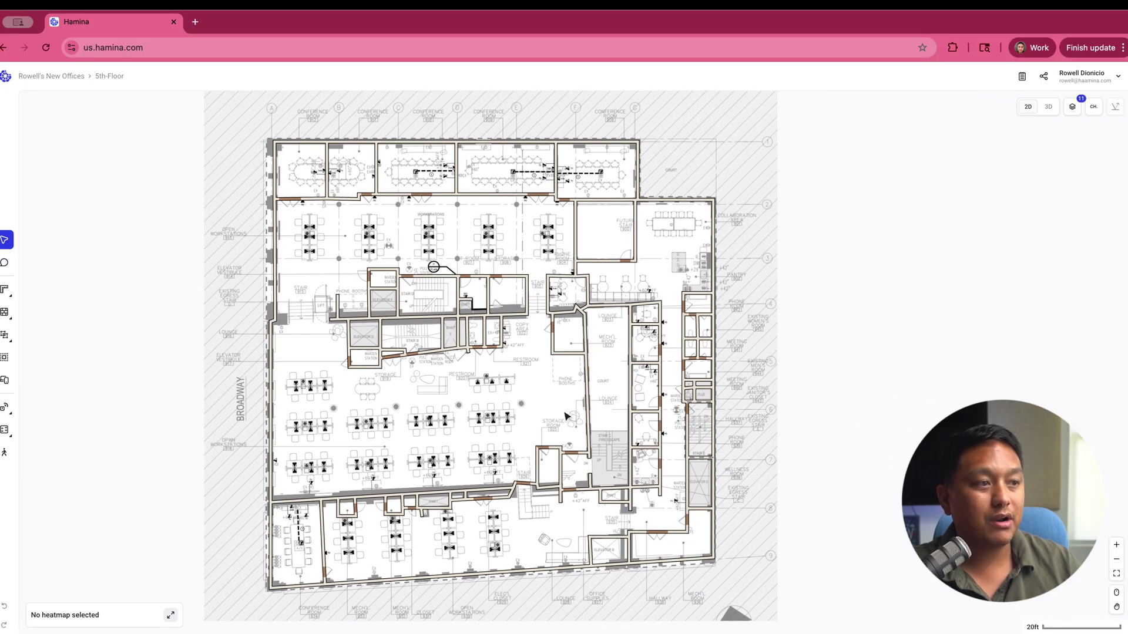
scroll(567, 416, right, 5)
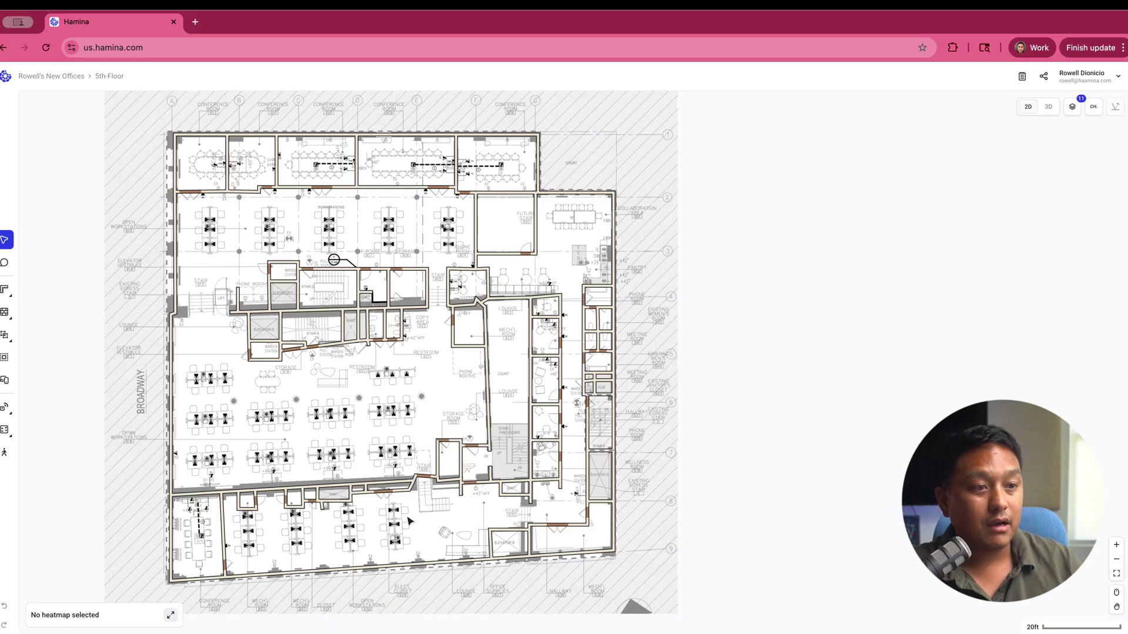
scroll(334, 422, up, 3)
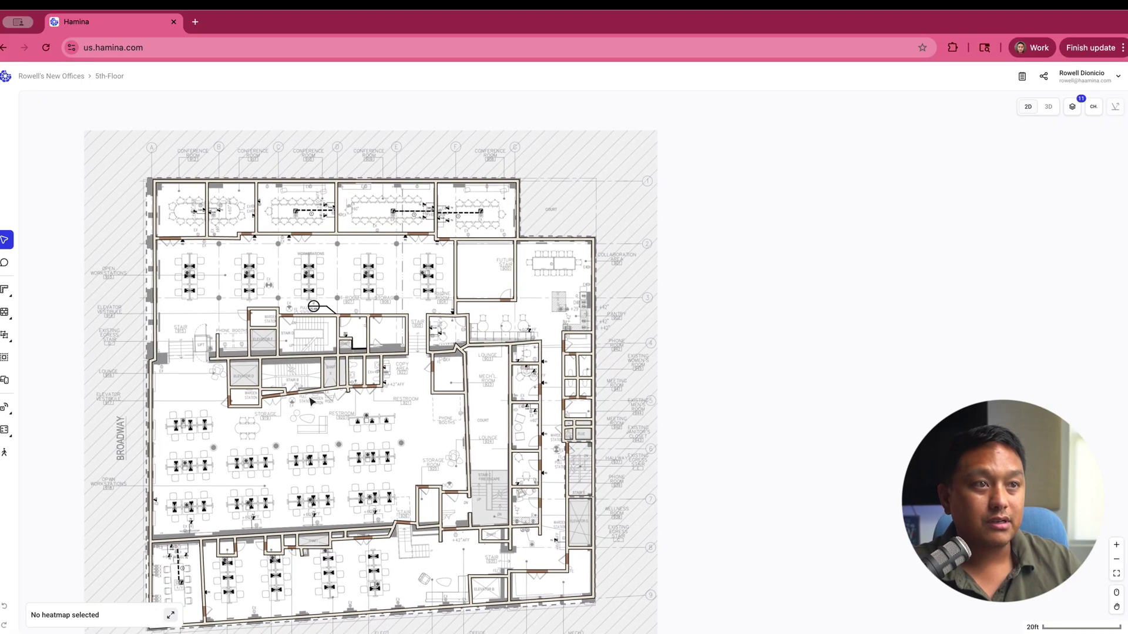
scroll(470, 336, up, 5)
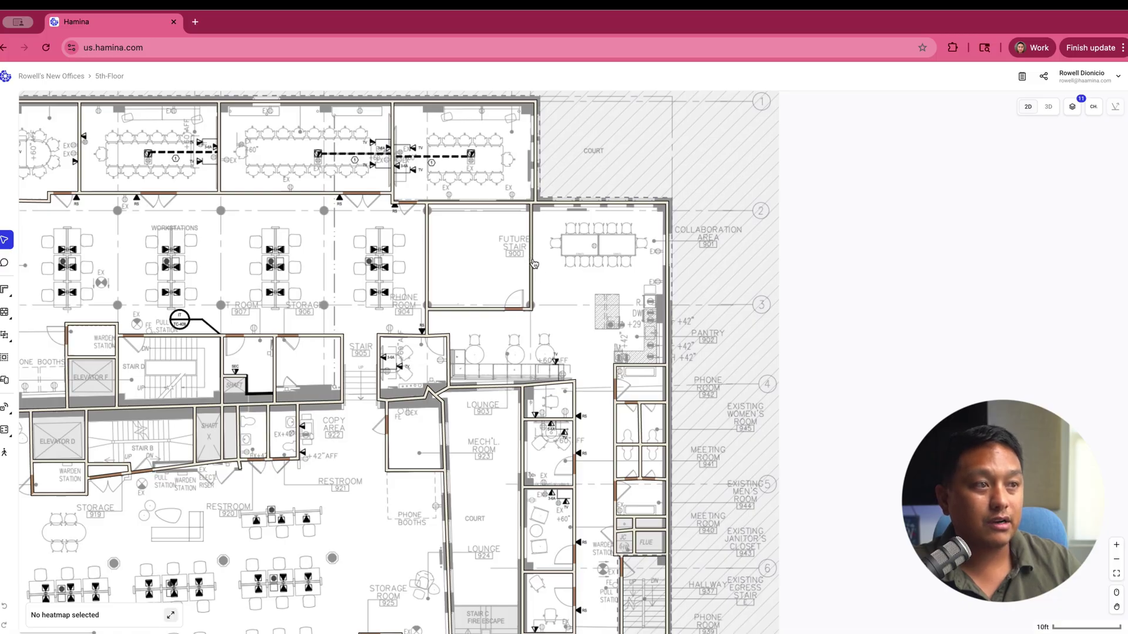
click(532, 264)
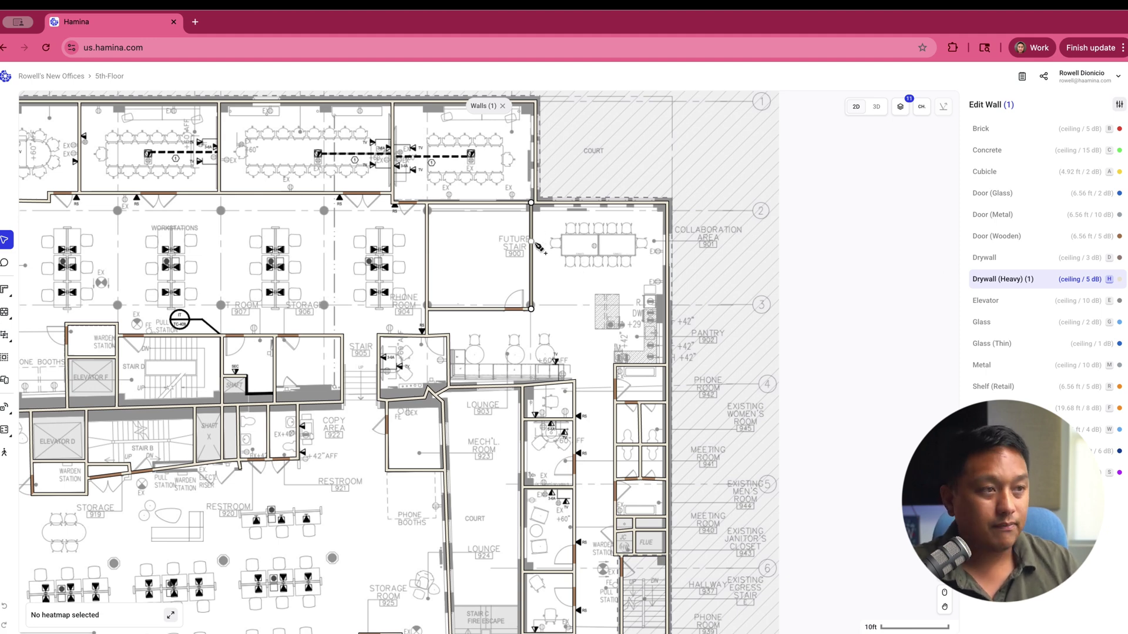
click(988, 151)
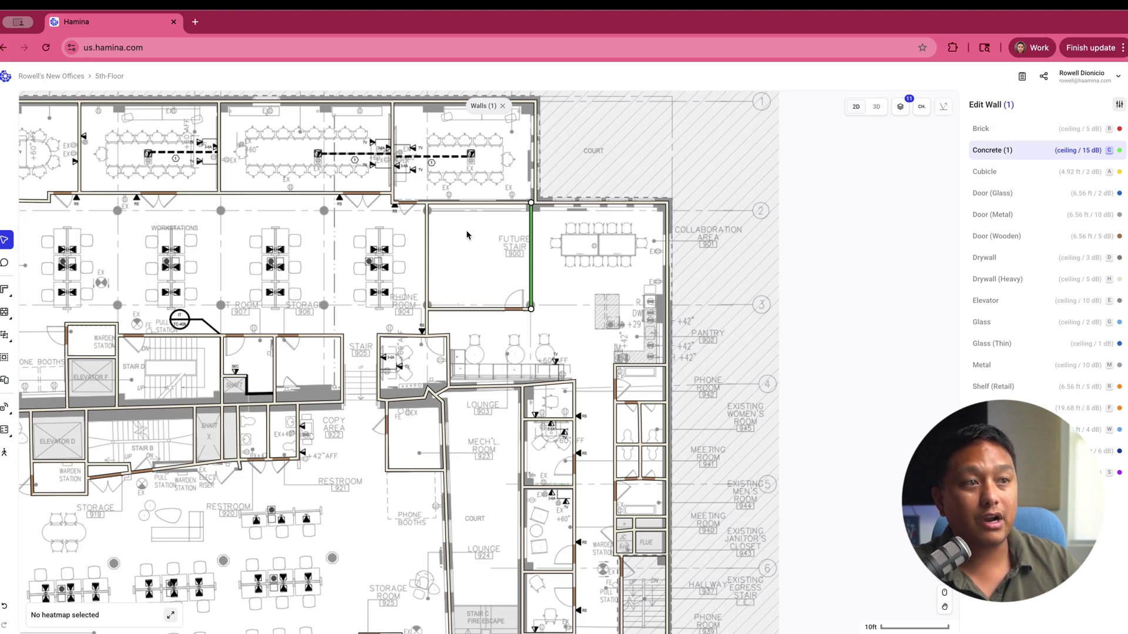
click(550, 272)
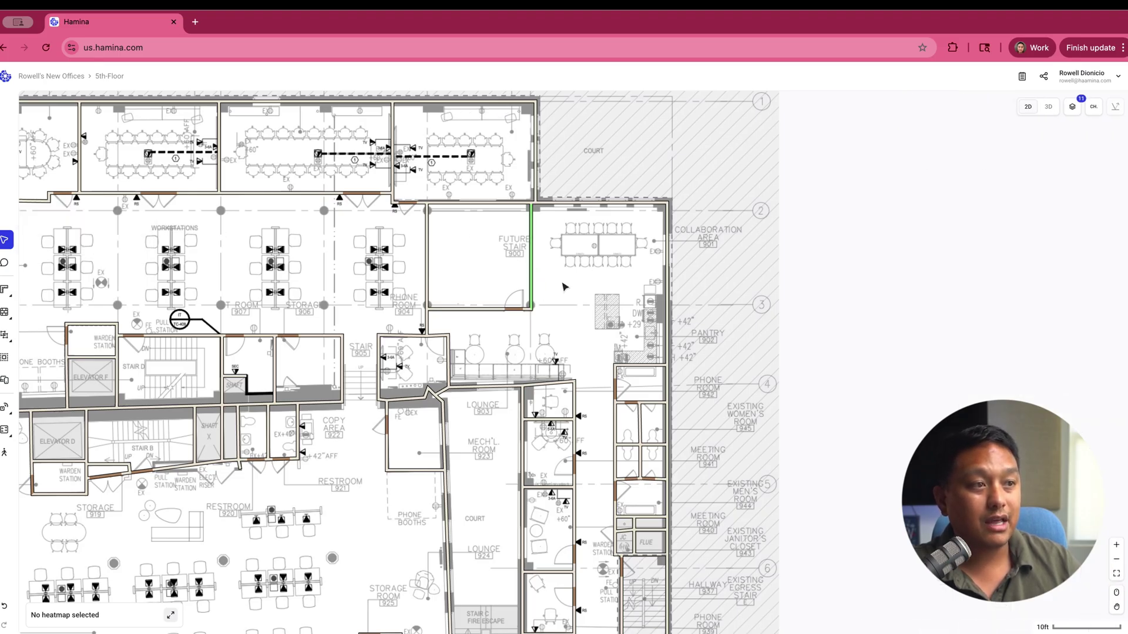
click(531, 271)
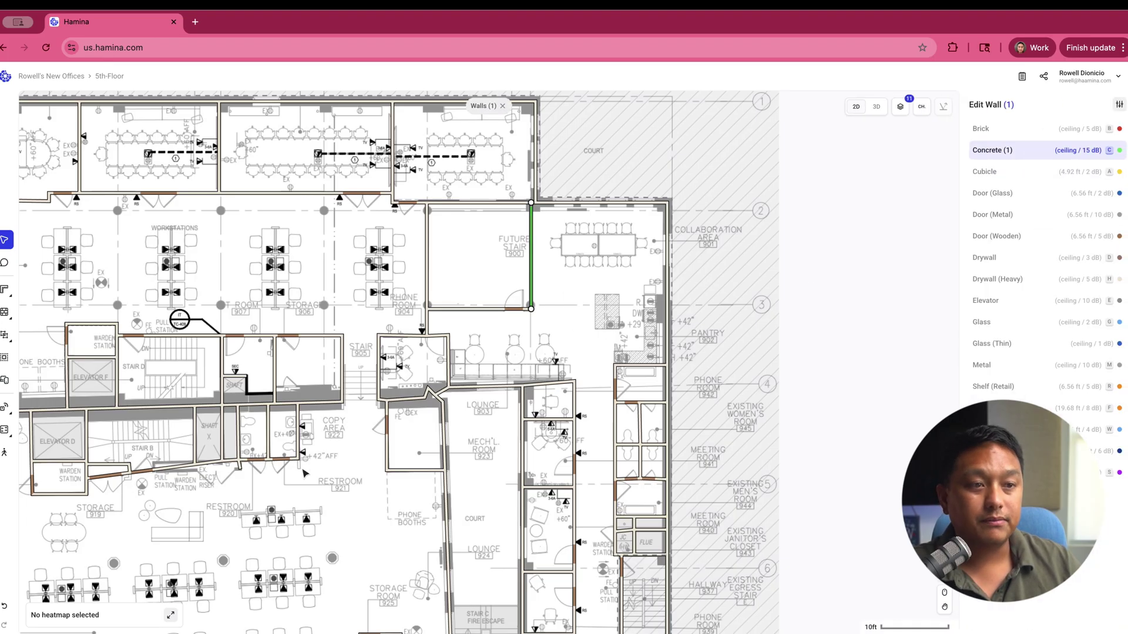
scroll(303, 473, down, 3)
scroll(303, 473, left, 4)
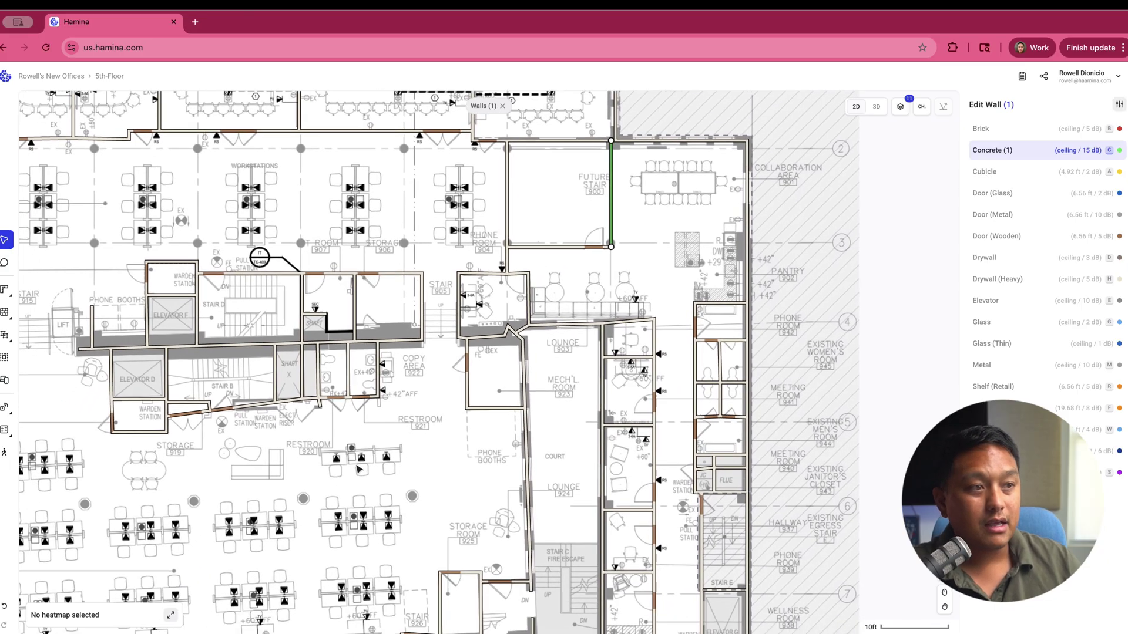
scroll(359, 469, down, 3)
scroll(359, 469, left, 3)
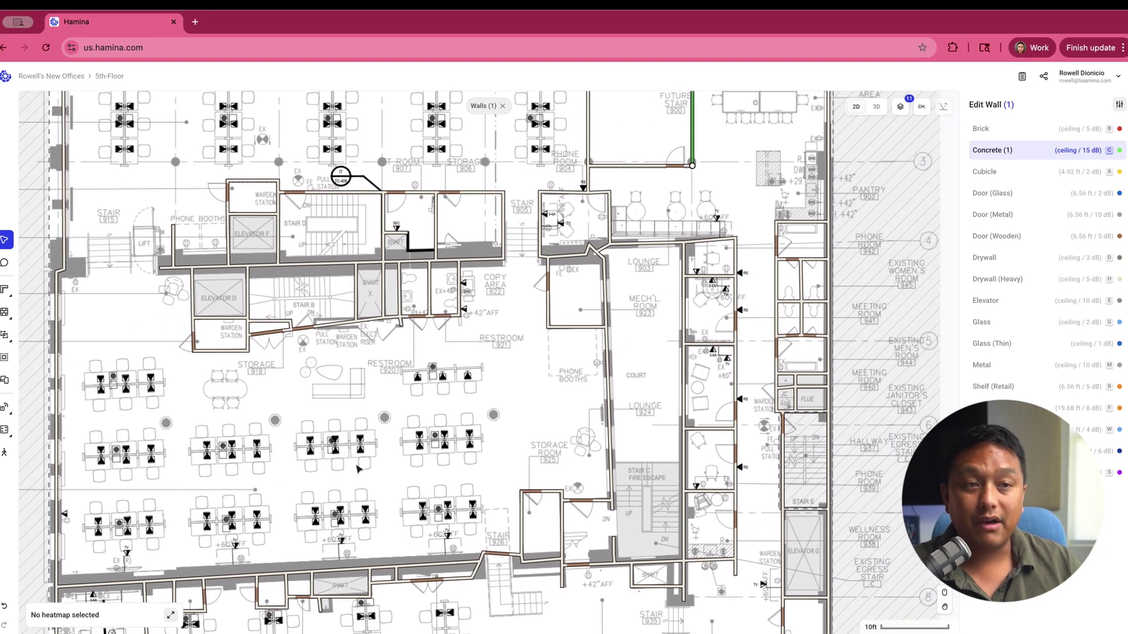
scroll(359, 469, left, 1)
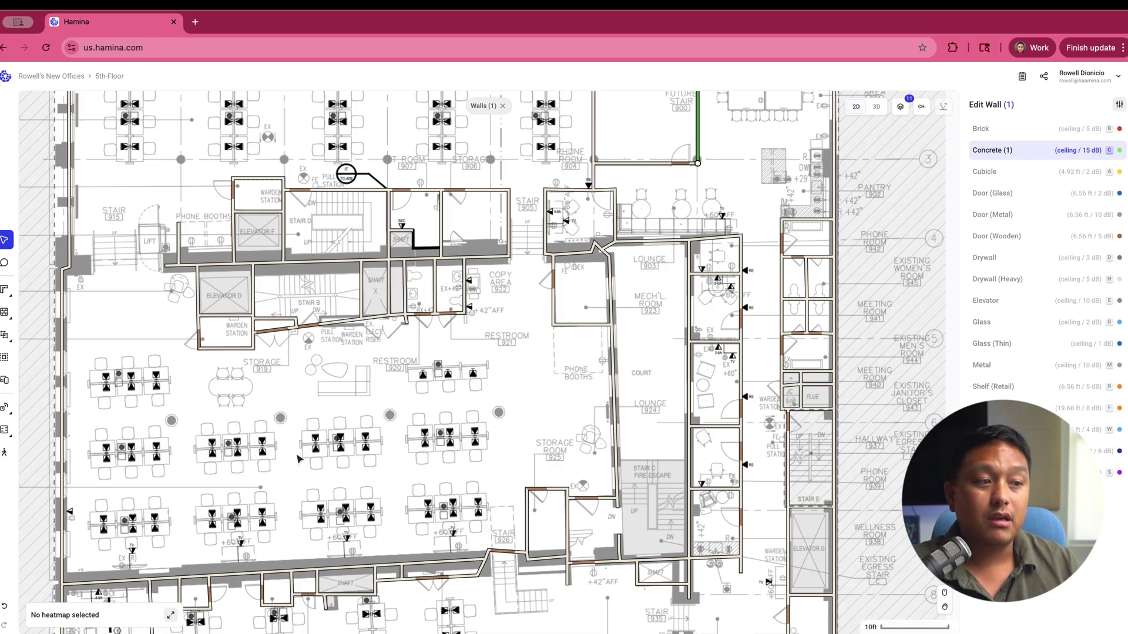
scroll(298, 459, down, 5)
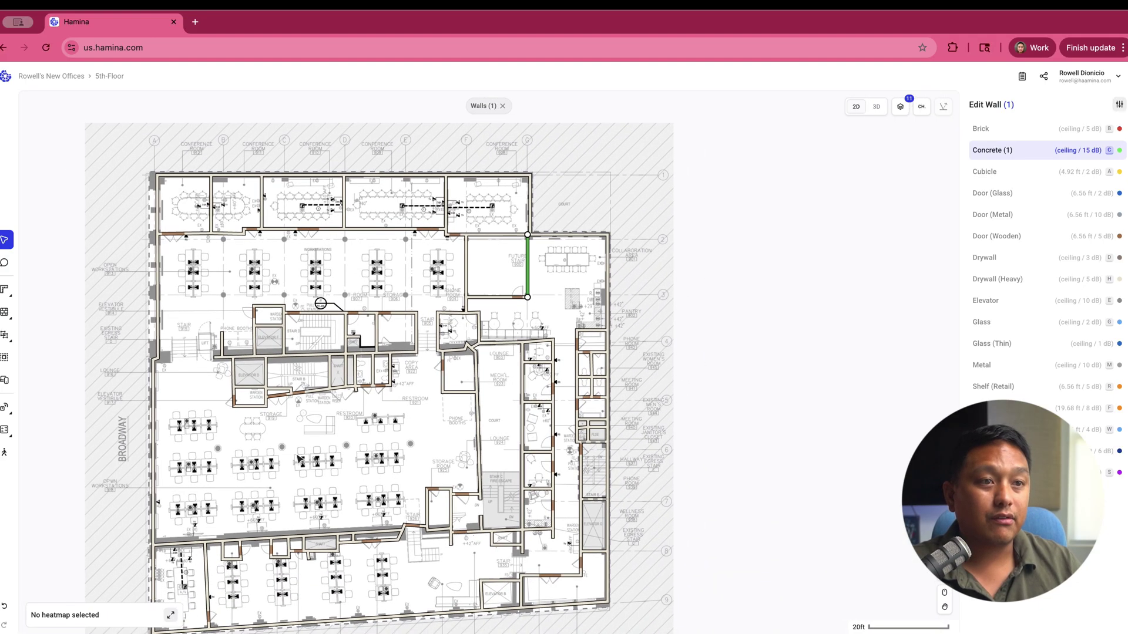
scroll(299, 459, up, 5)
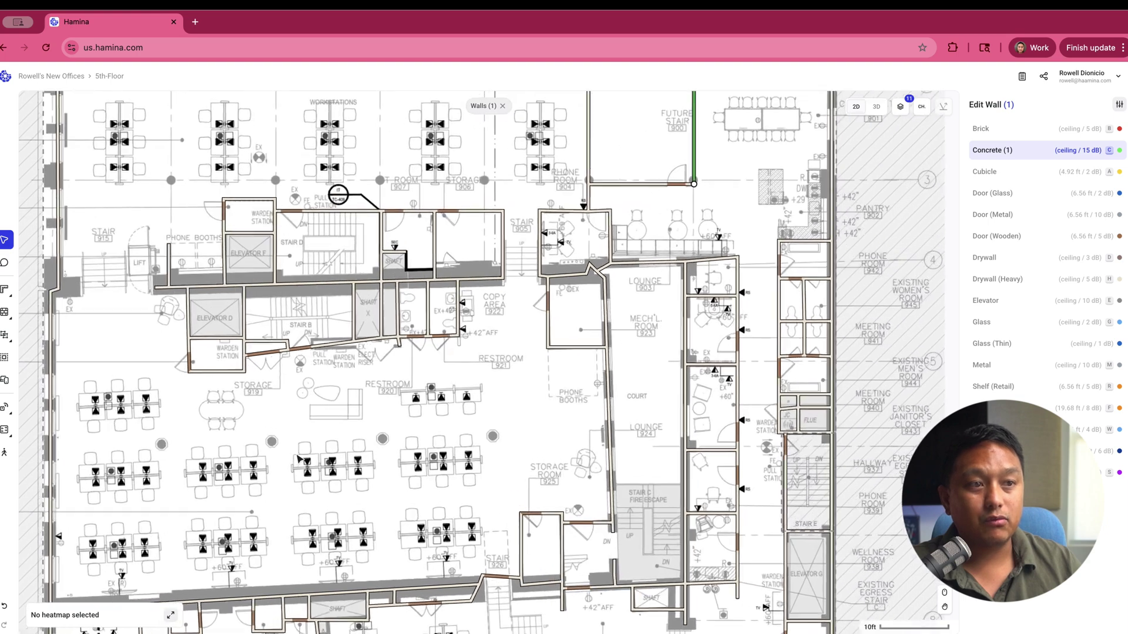
scroll(298, 459, up, 2)
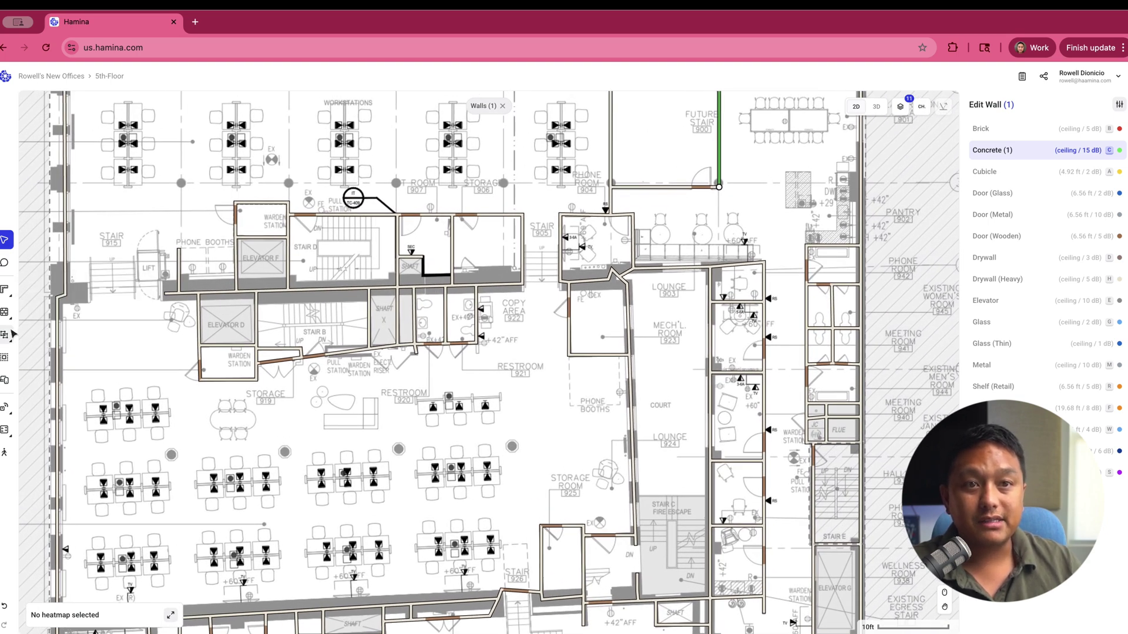
Step: Start the Attenuating Objects tool and review the Server Rack settings in the type editor, leaving them as they are
mouse_move(11, 322)
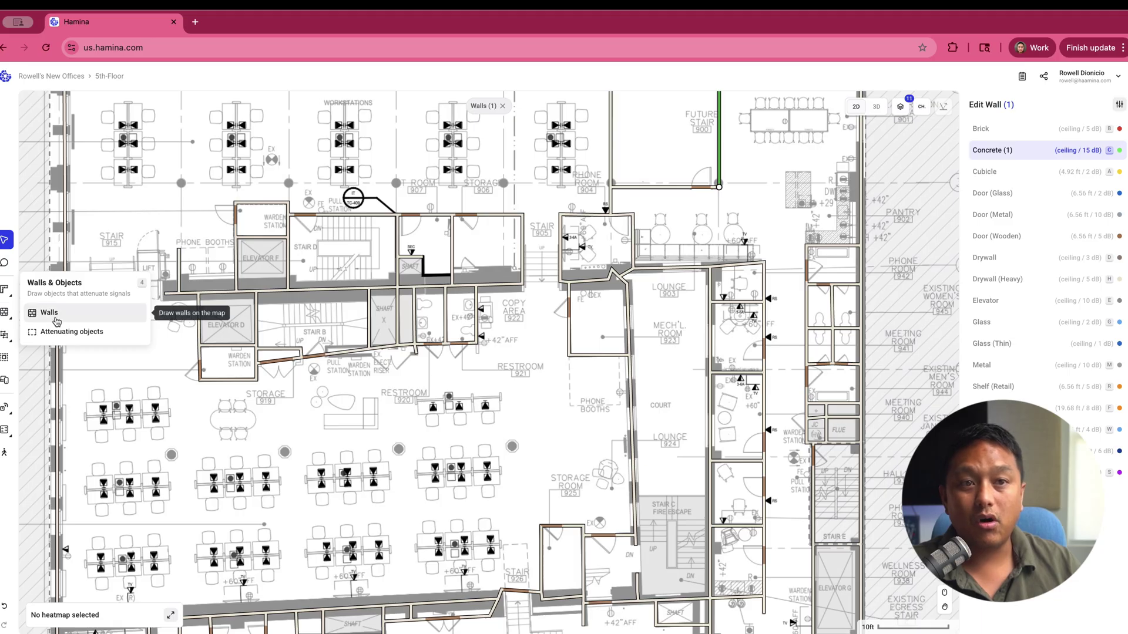
click(44, 312)
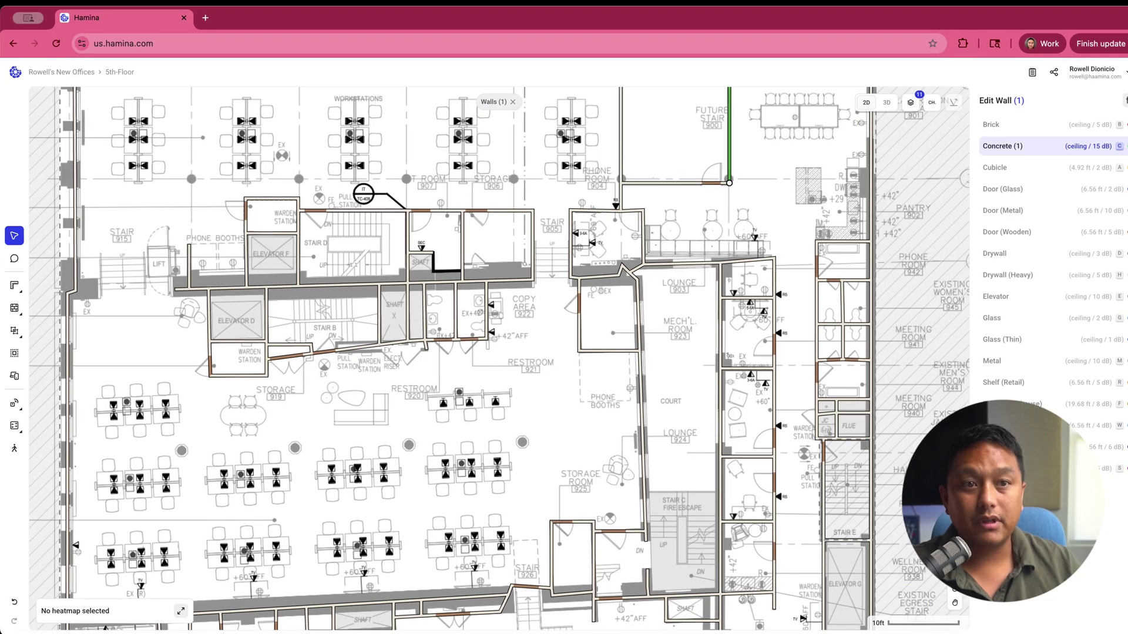
mouse_move(15, 308)
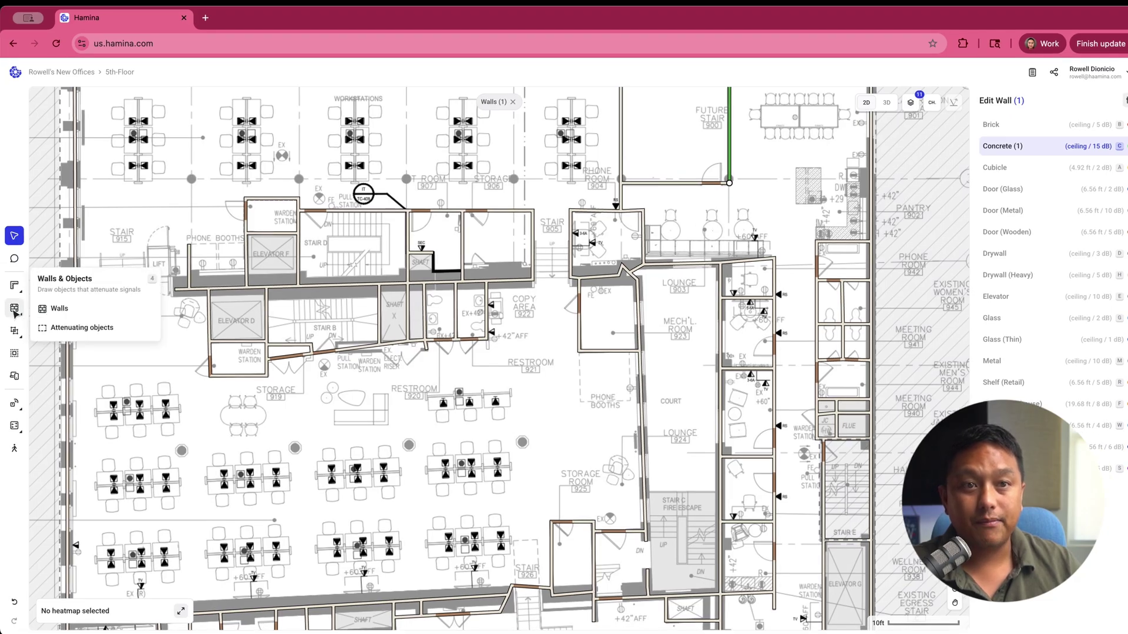
click(58, 328)
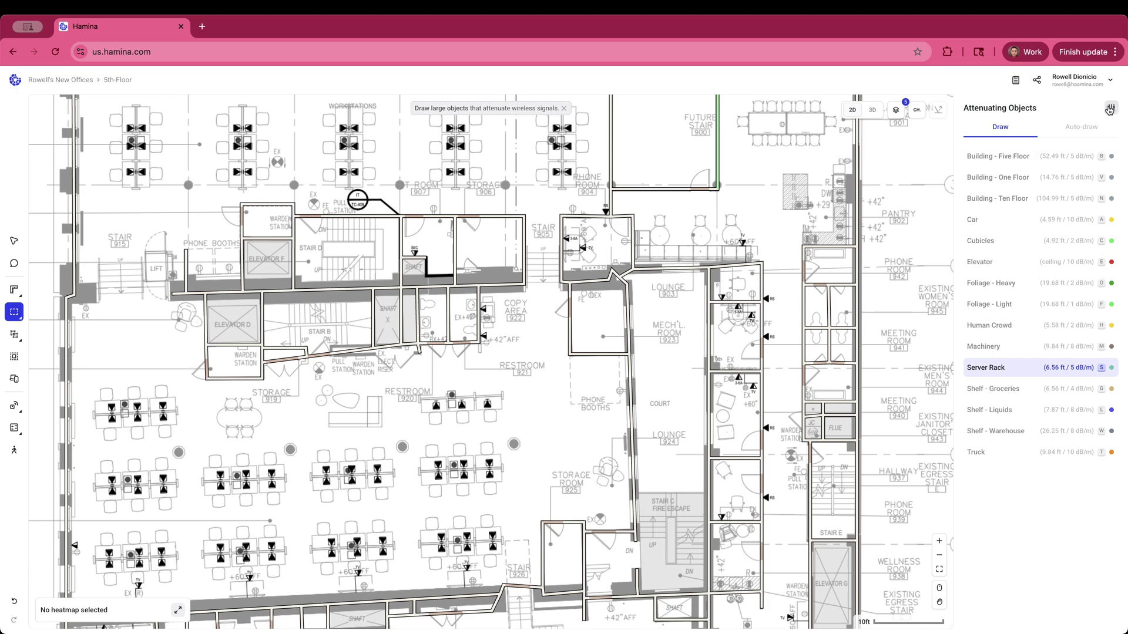
click(1111, 110)
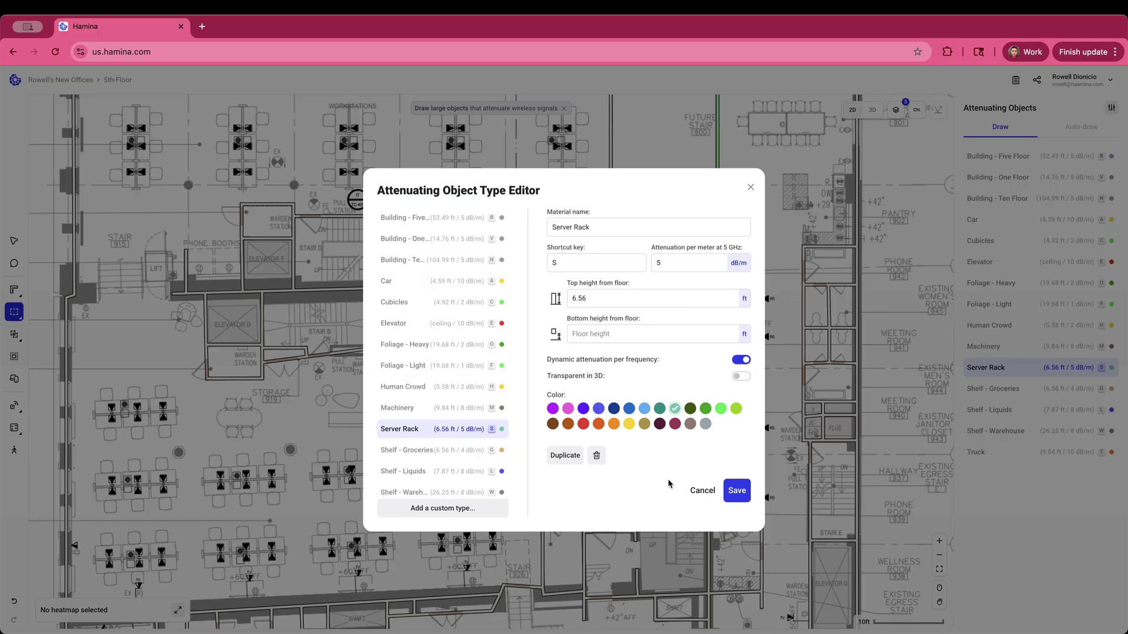
click(701, 492)
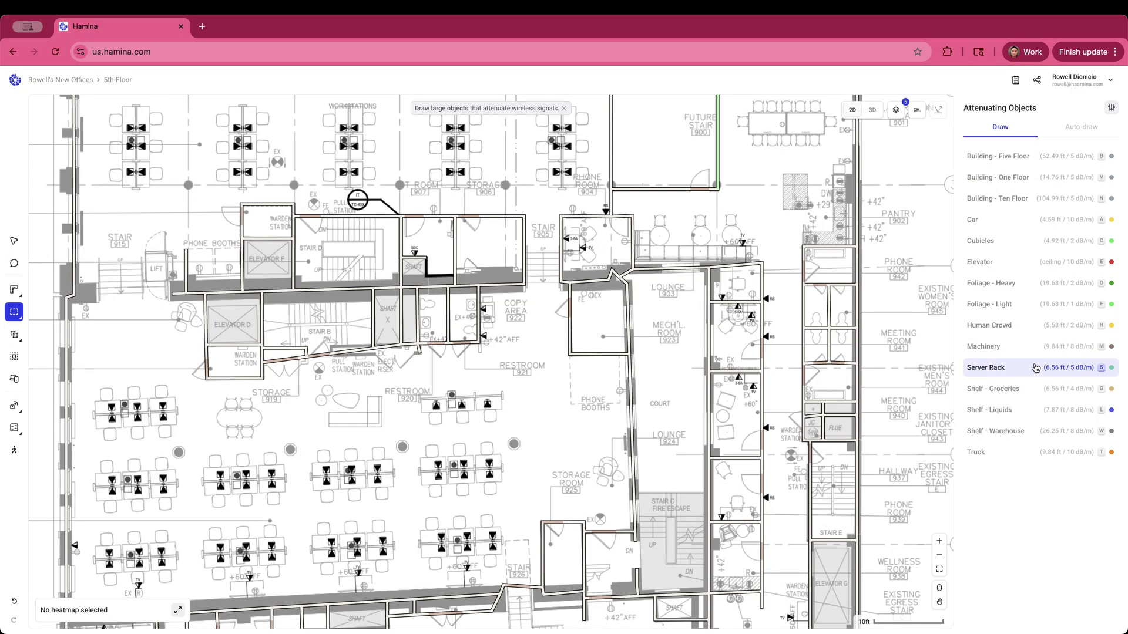
Step: Draw Elevator attenuating objects over Elevator D, Elevator F and Elevator G on the 5th-Floor map
click(990, 267)
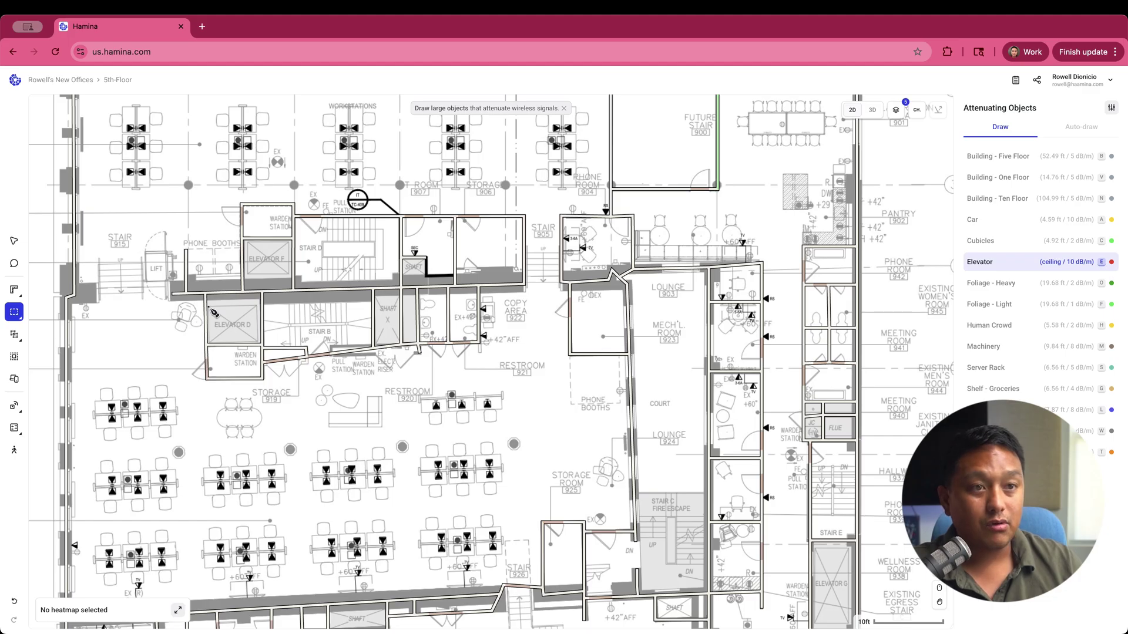
drag(209, 306, 262, 346)
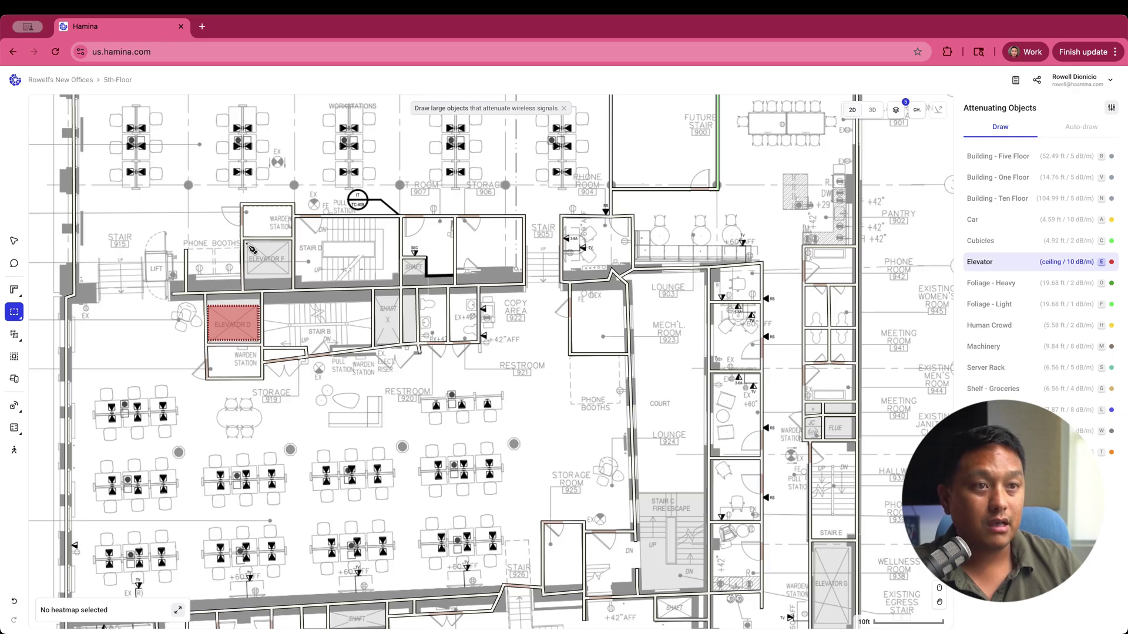
drag(250, 247, 294, 281)
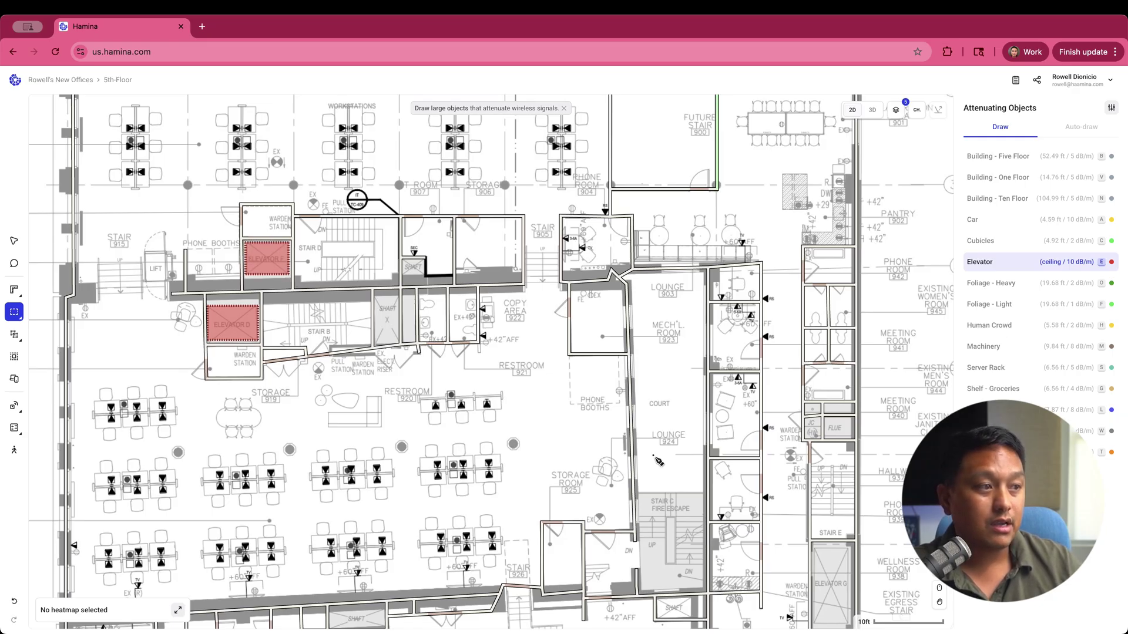
scroll(659, 461, down, 5)
scroll(660, 461, right, 4)
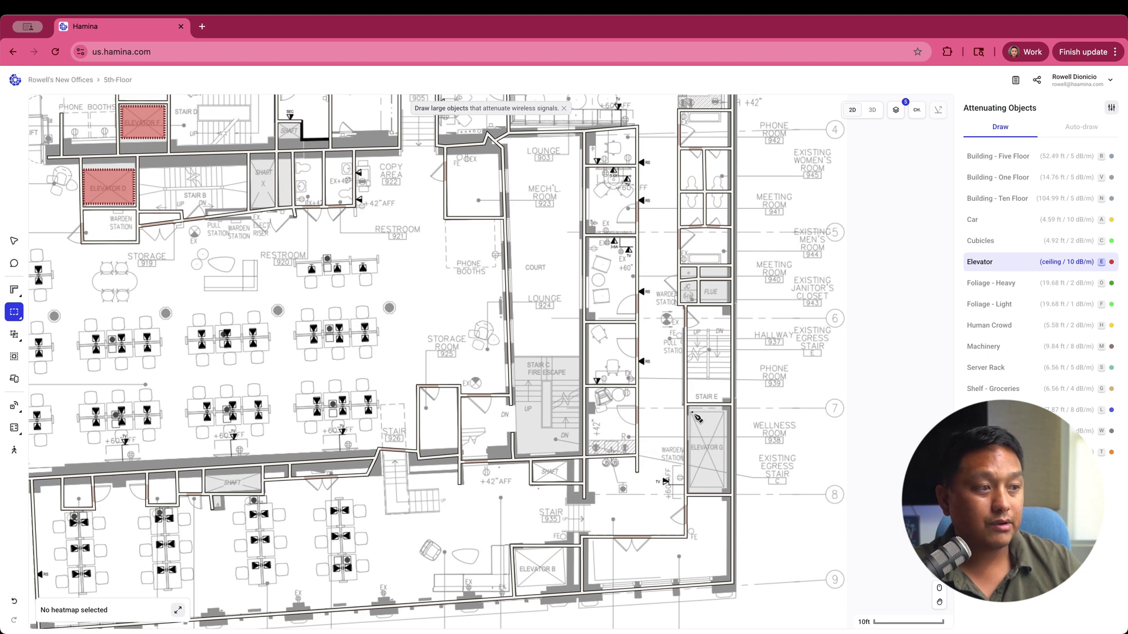
drag(689, 413, 731, 494)
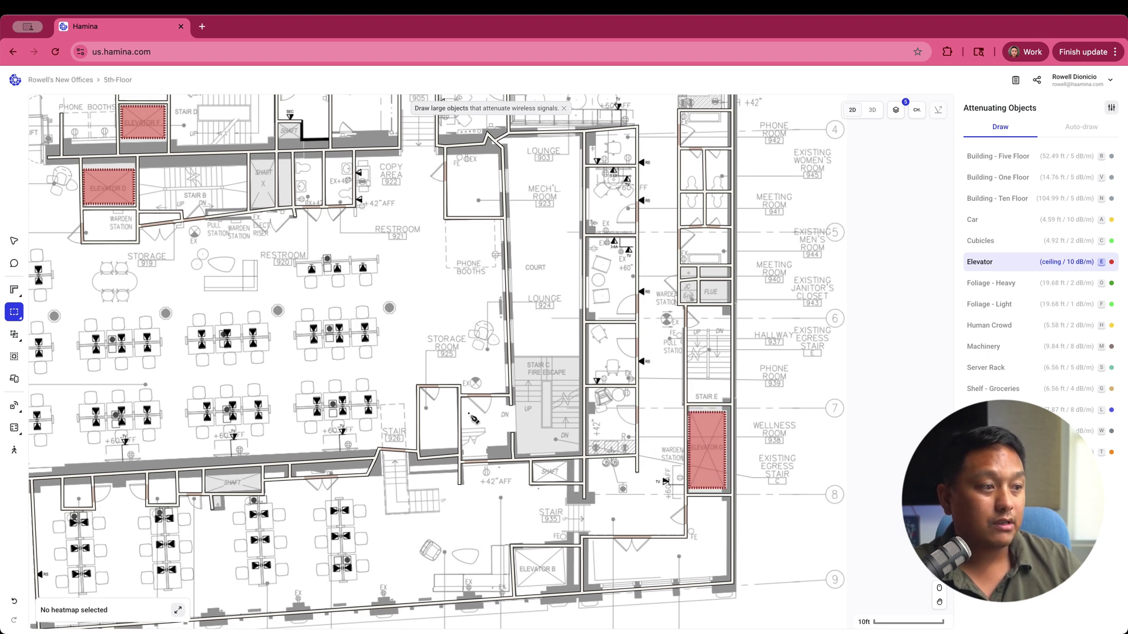
Step: Switch to the 6th-Floor map and draw Elevator attenuating objects over its four elevator cars, including Elevator B
scroll(471, 421, up, 3)
scroll(471, 421, down, 5)
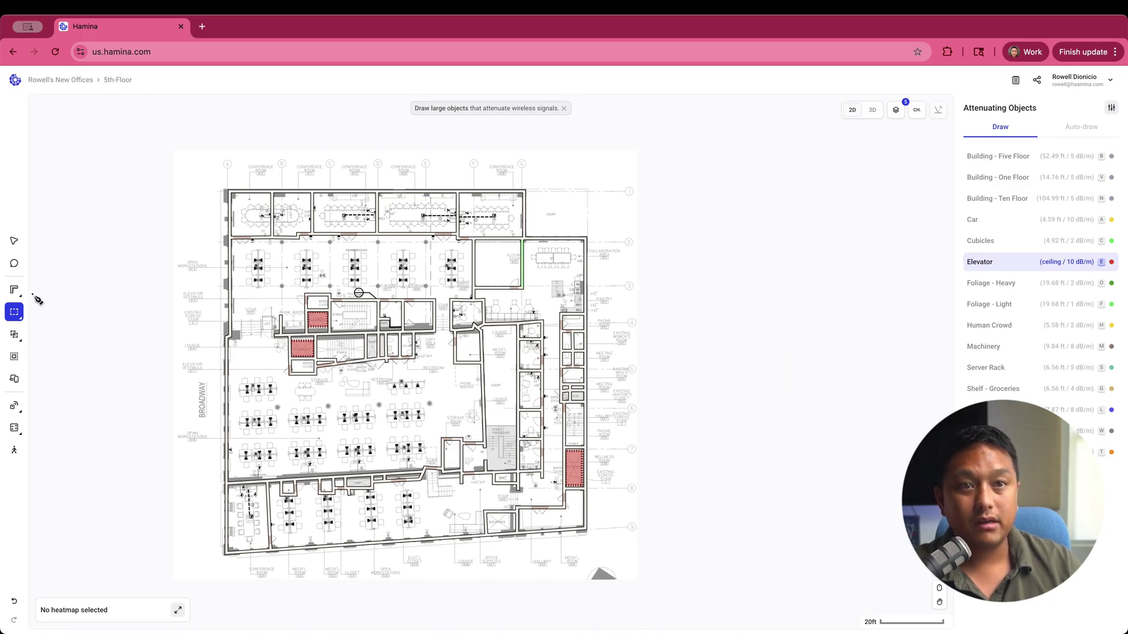
click(117, 80)
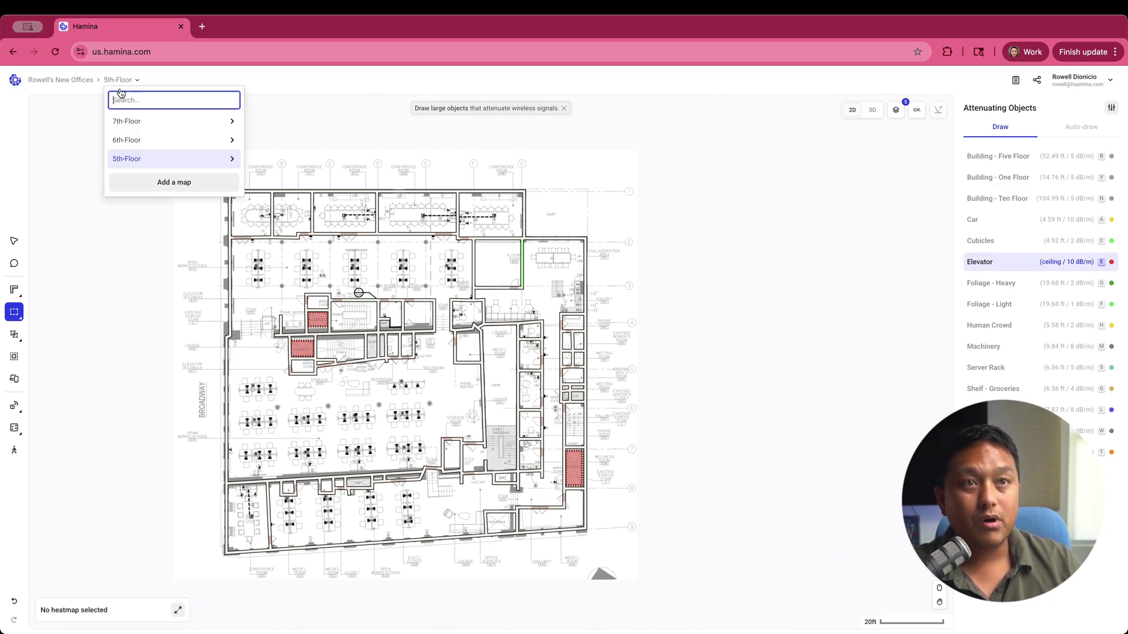
click(133, 144)
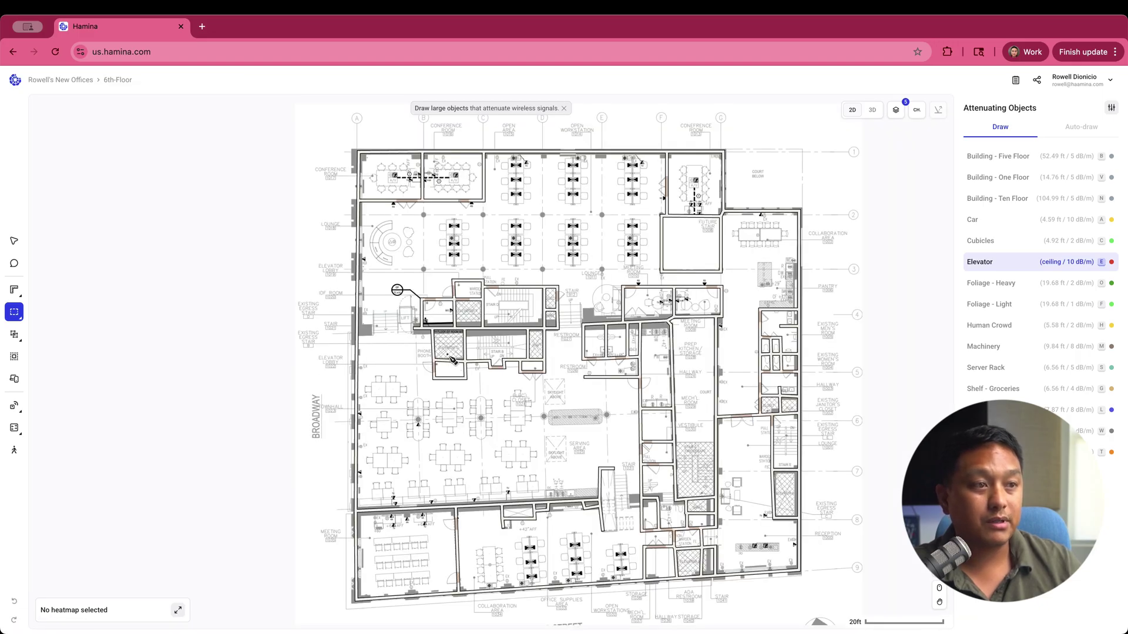
drag(435, 332, 468, 363)
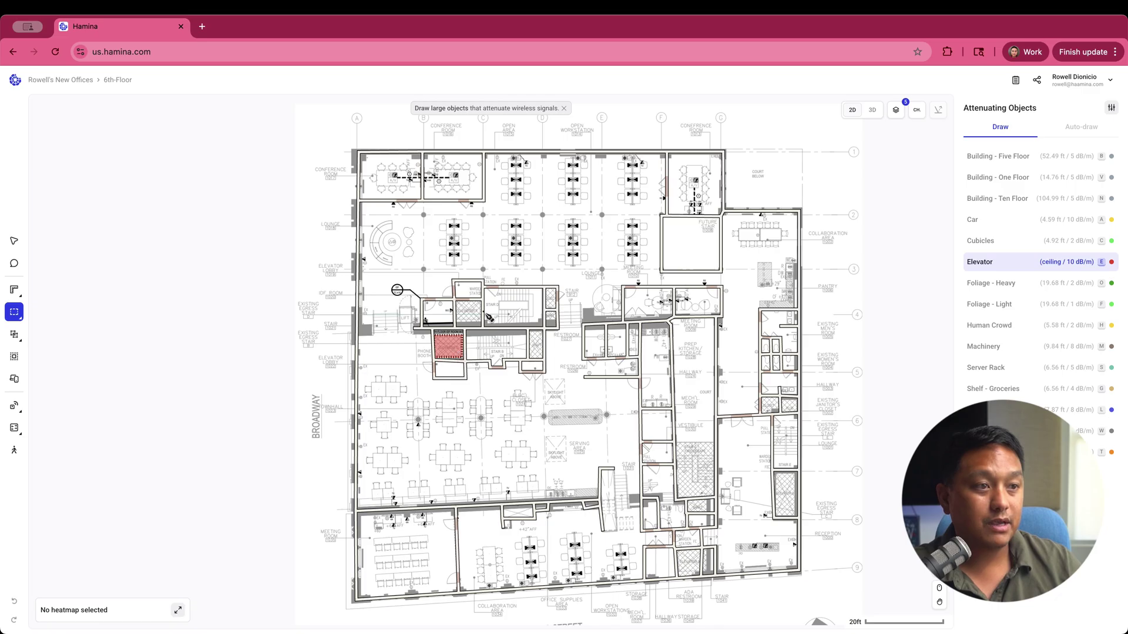
mouse_move(457, 302)
mouse_down()
mouse_move(487, 330)
mouse_move(506, 328)
mouse_up()
drag(776, 472, 796, 517)
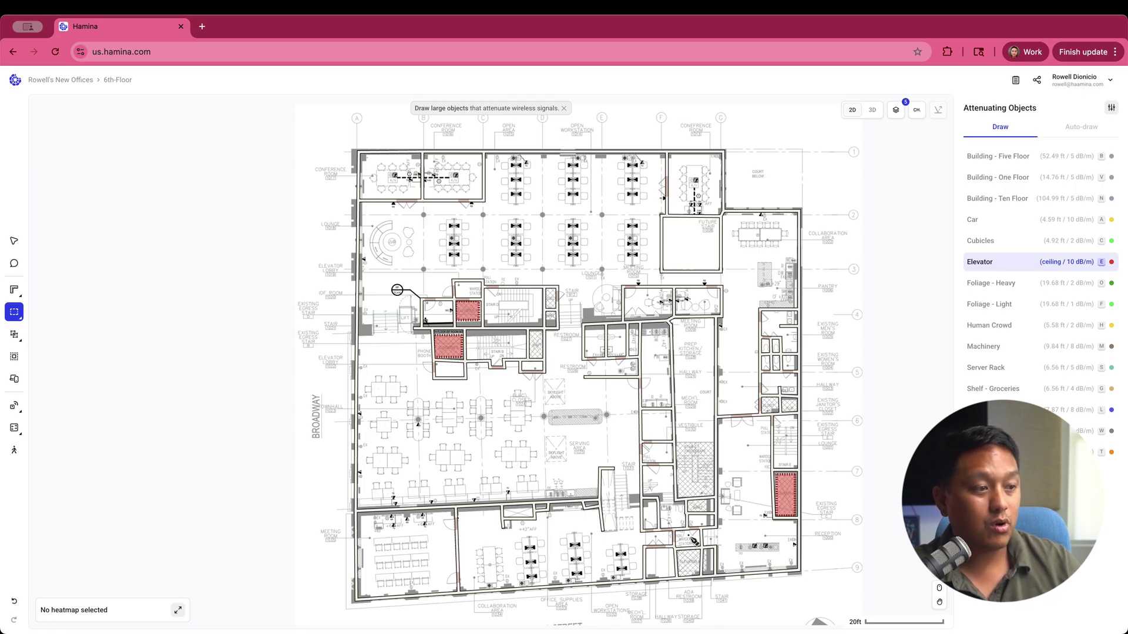
drag(680, 551, 712, 577)
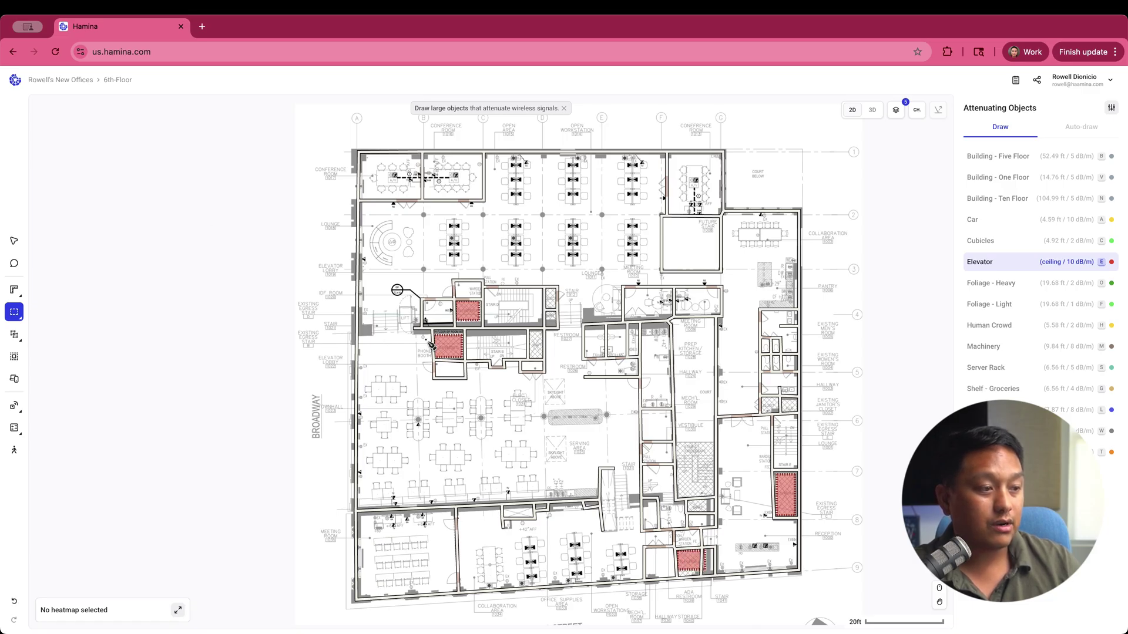
Step: Delete the misplaced Drywall (Heavy) wall that cuts through Elevator B on the 6th-Floor map
click(15, 241)
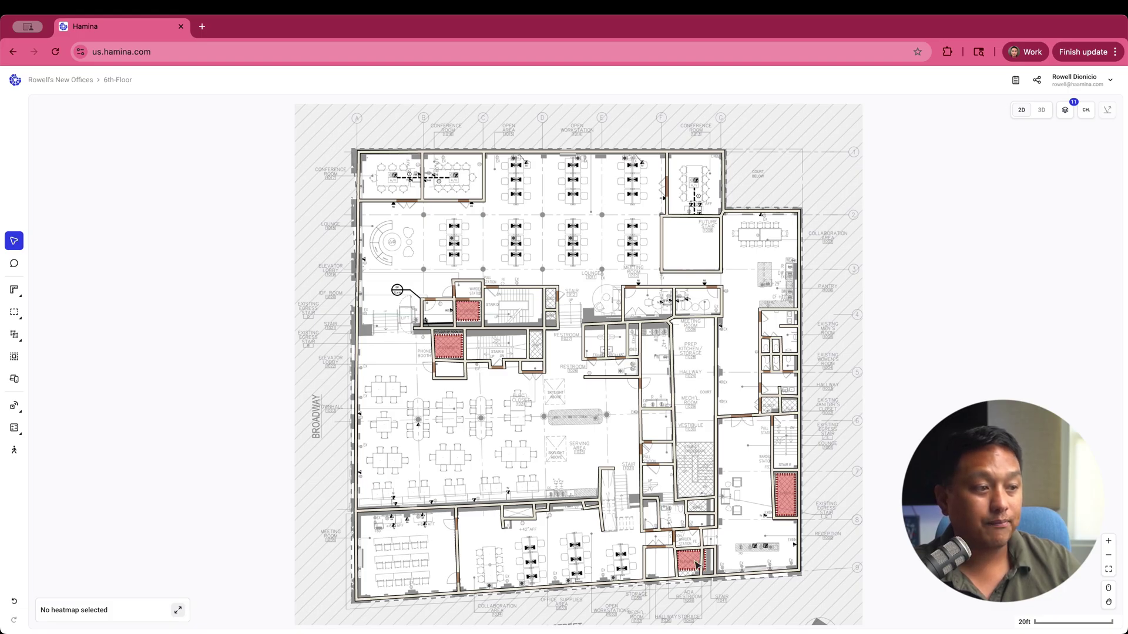
scroll(697, 565, up, 10)
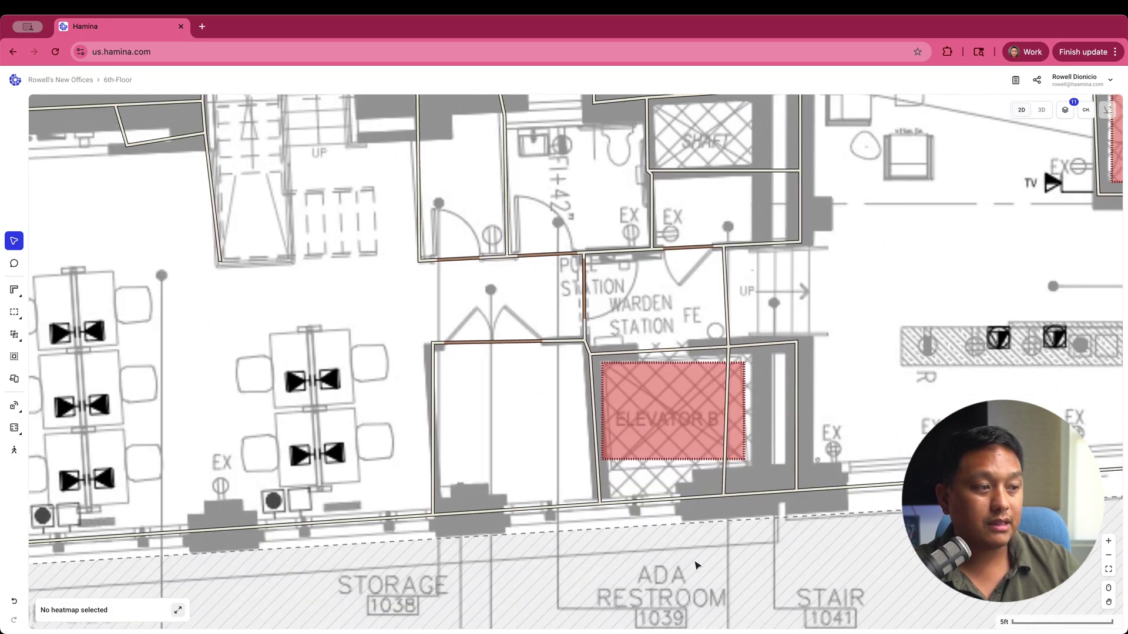
scroll(696, 565, down, 1)
click(727, 391)
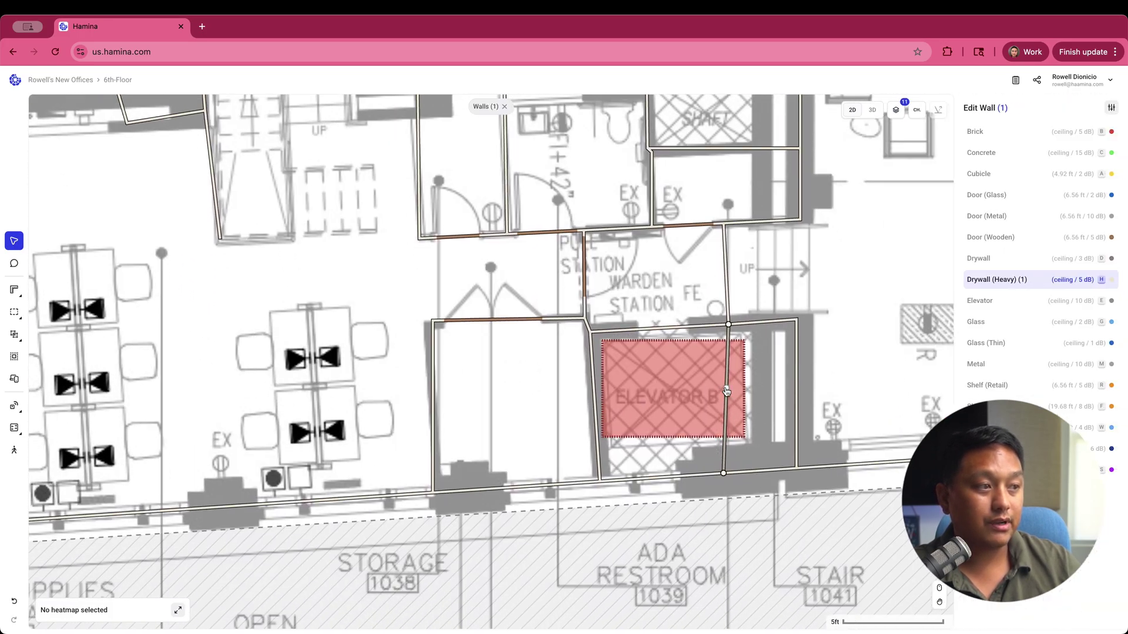
key(Delete)
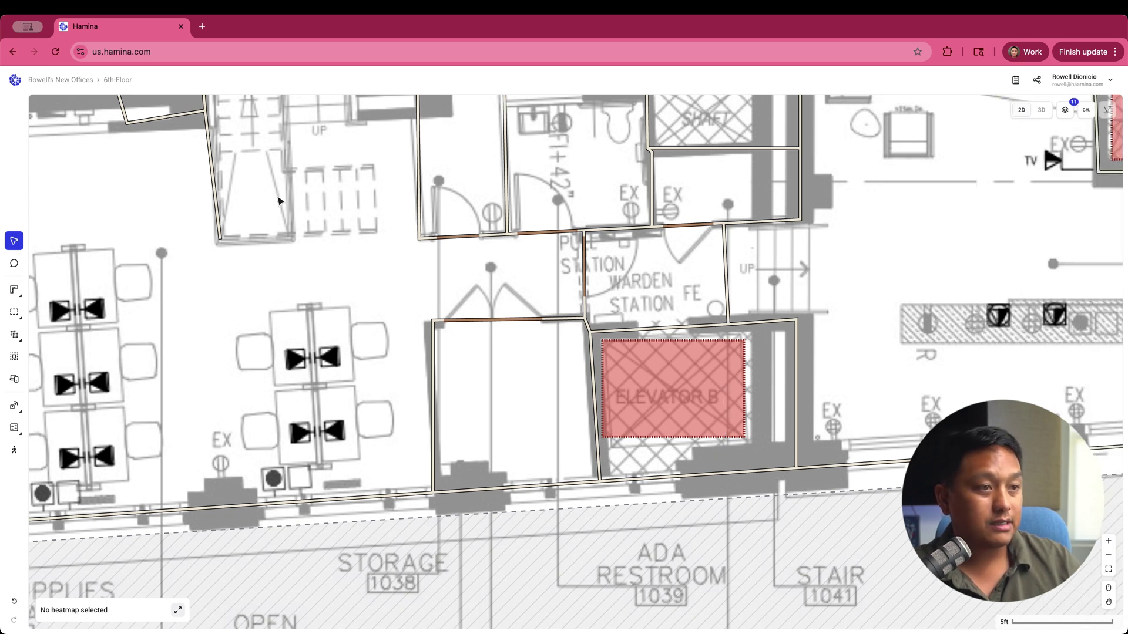
Step: Draw a straight Drywall (Heavy) wall along the stair side of Elevator B, from the shaft's upper wall to the outer wall
mouse_move(18, 312)
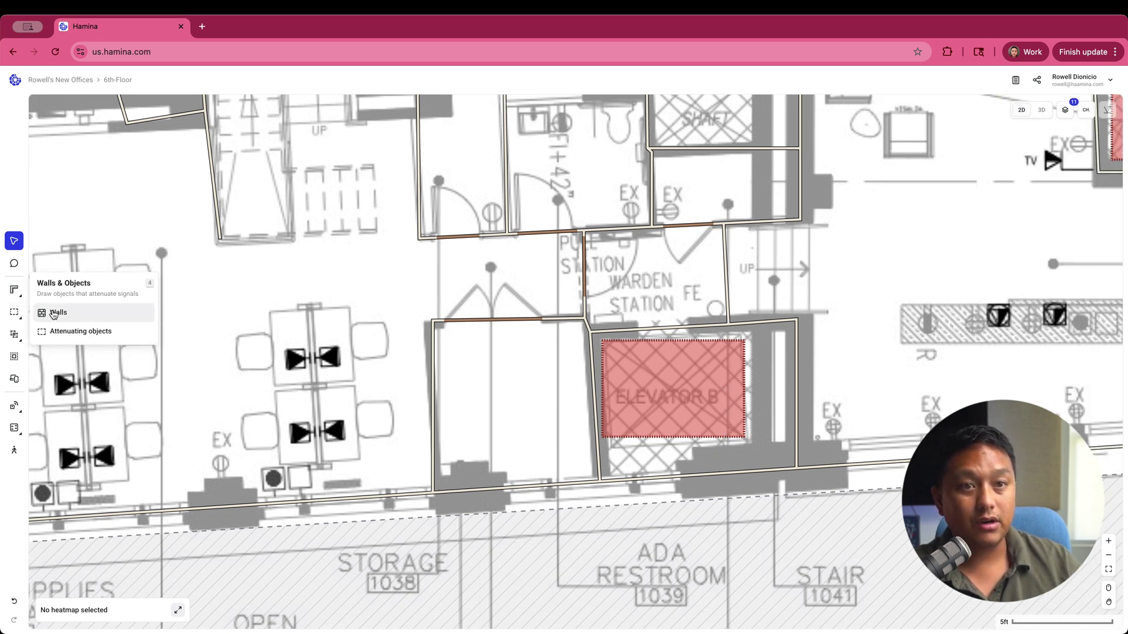
click(75, 312)
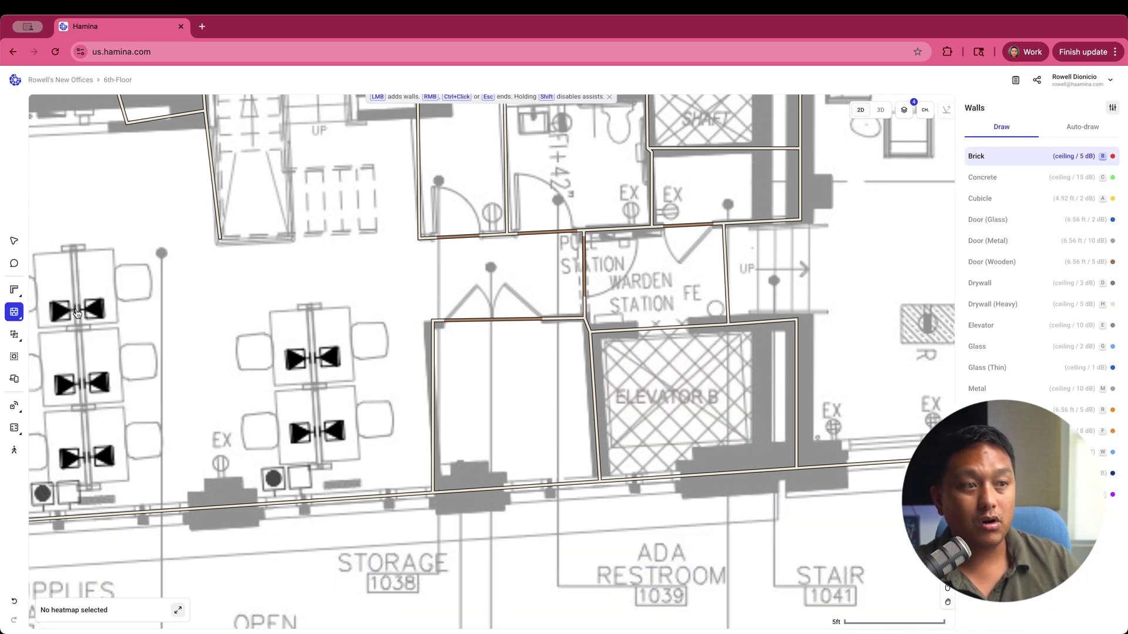
click(993, 303)
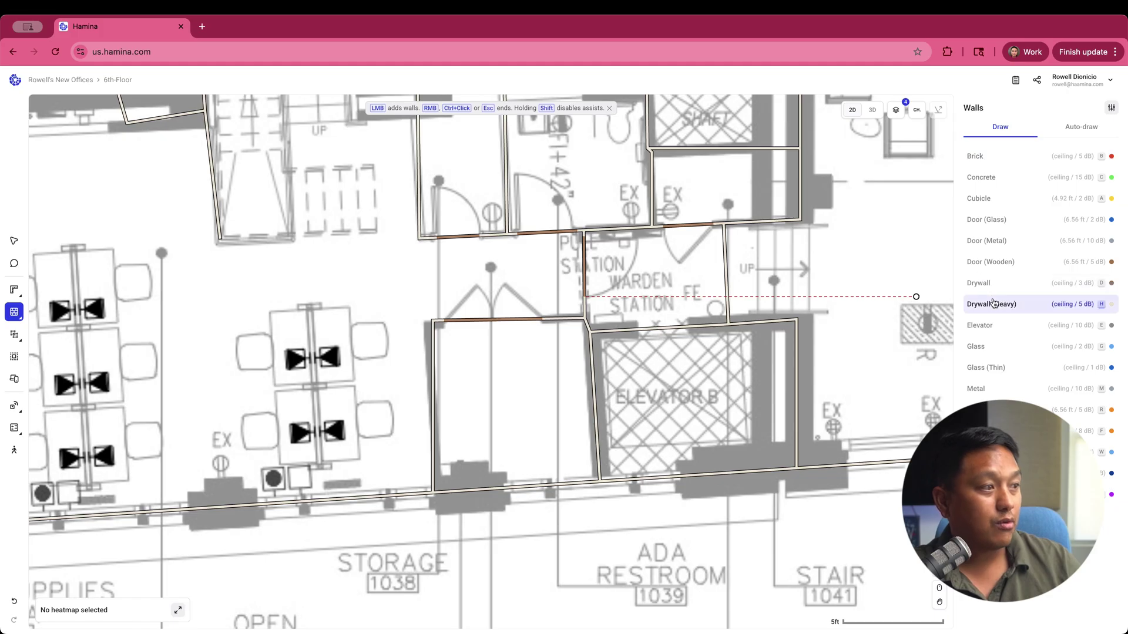
click(762, 322)
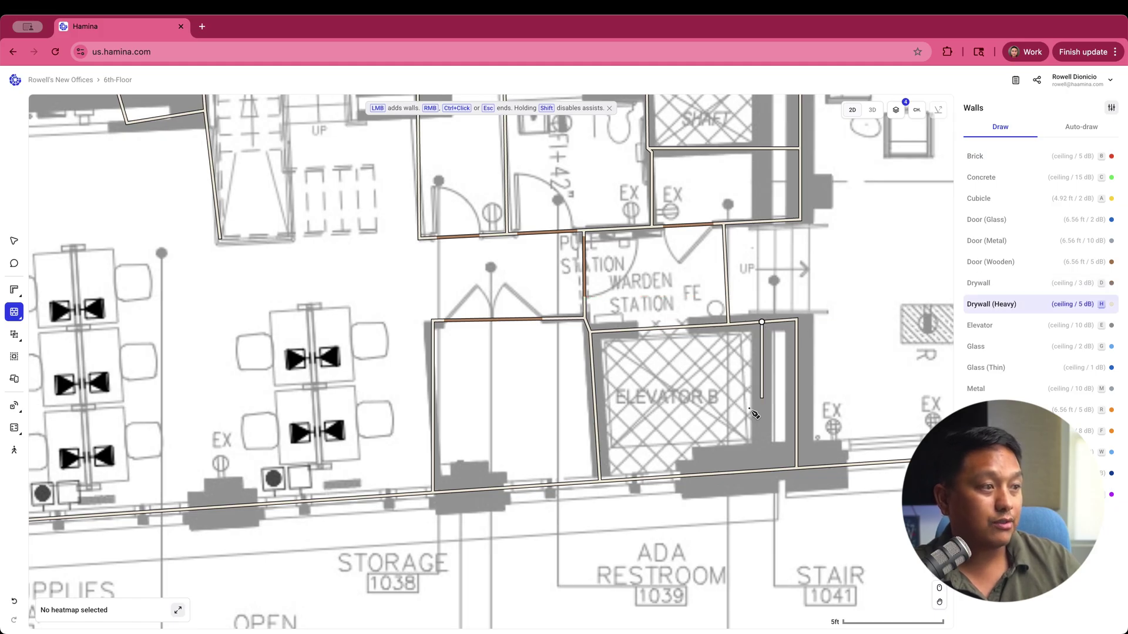
click(762, 471)
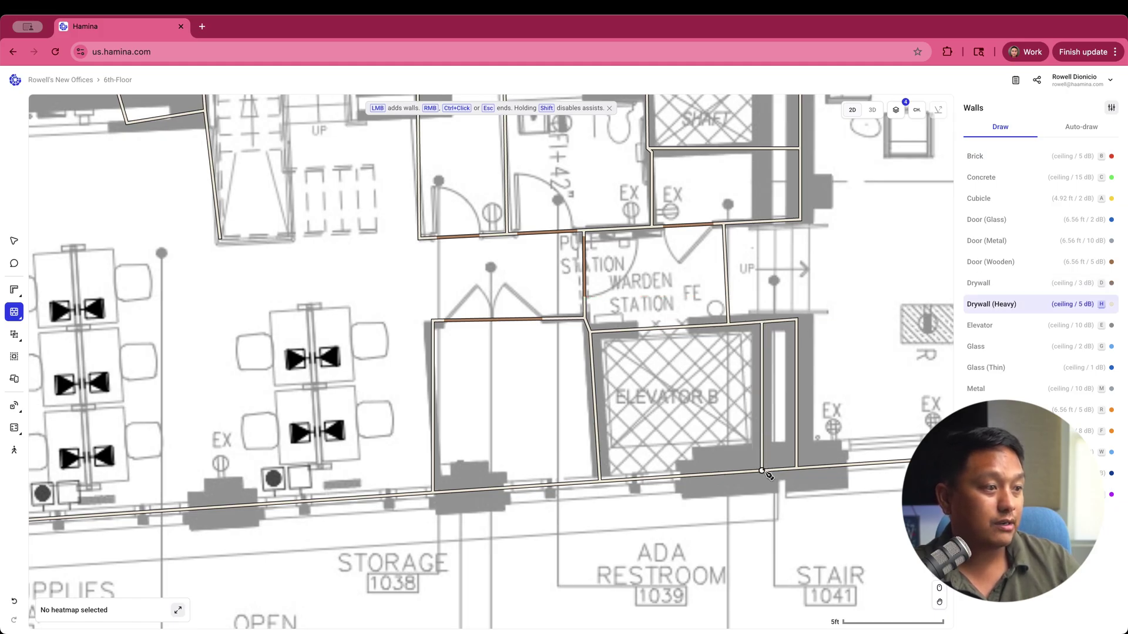
Step: Switch to the 5th-Floor map and draw an Elevator attenuating object over Elevator B
click(117, 80)
click(136, 160)
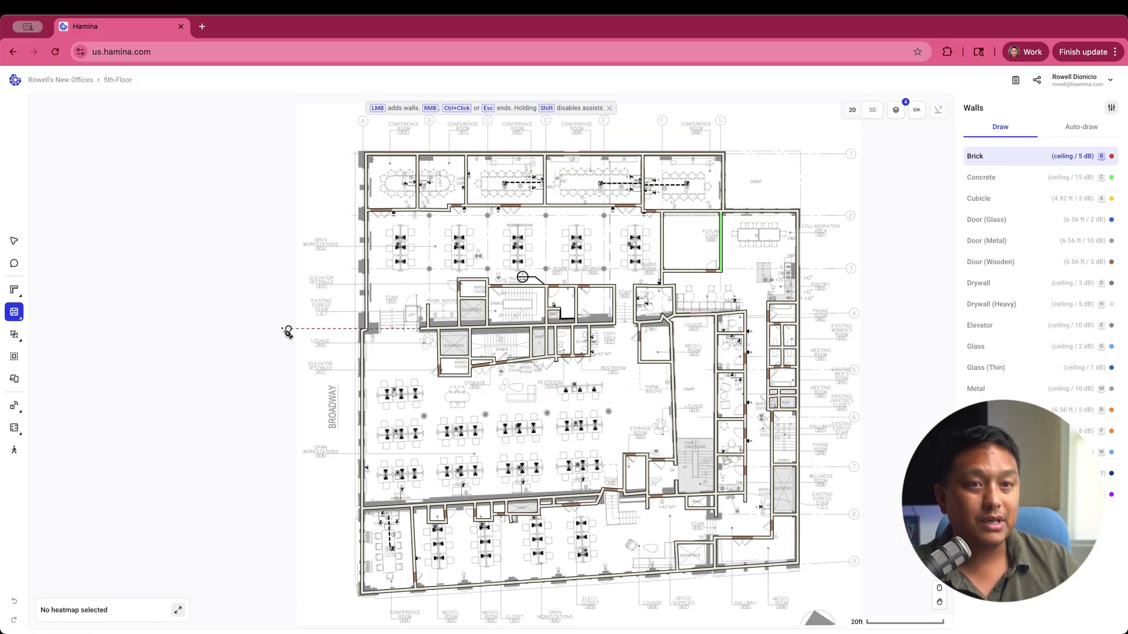
mouse_move(14, 312)
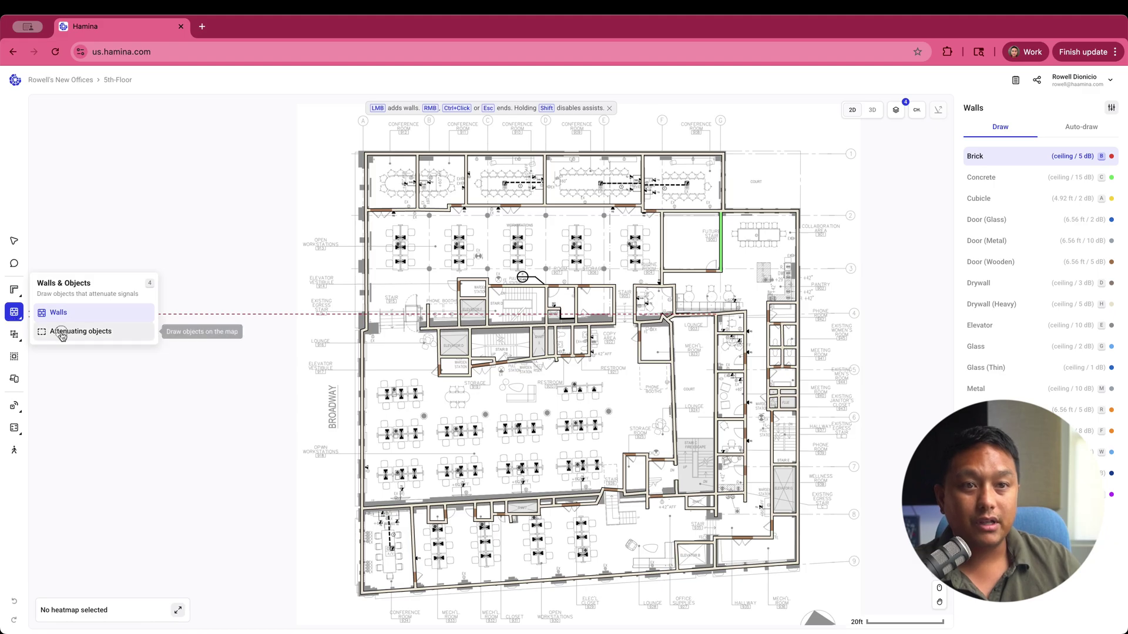
click(62, 333)
scroll(705, 563, up, 10)
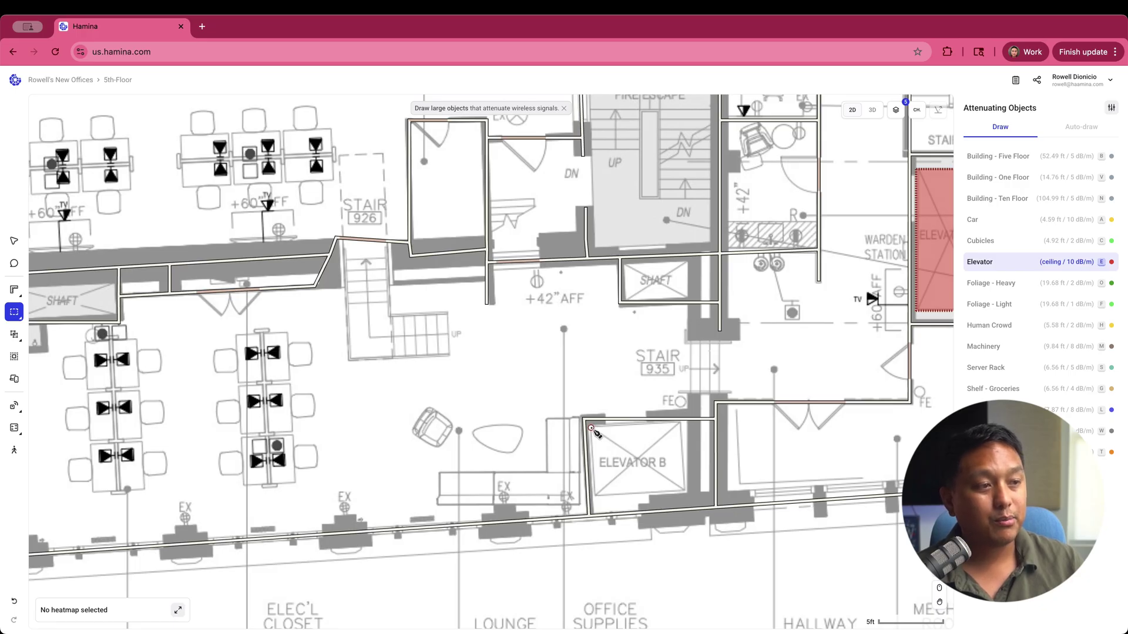
click(595, 495)
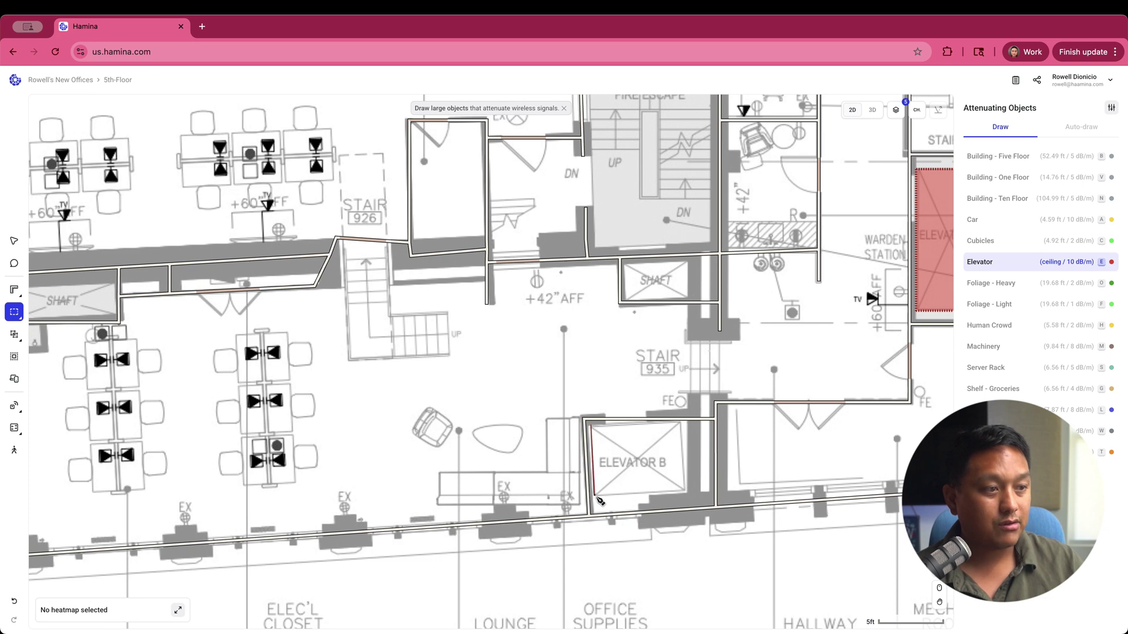
click(685, 493)
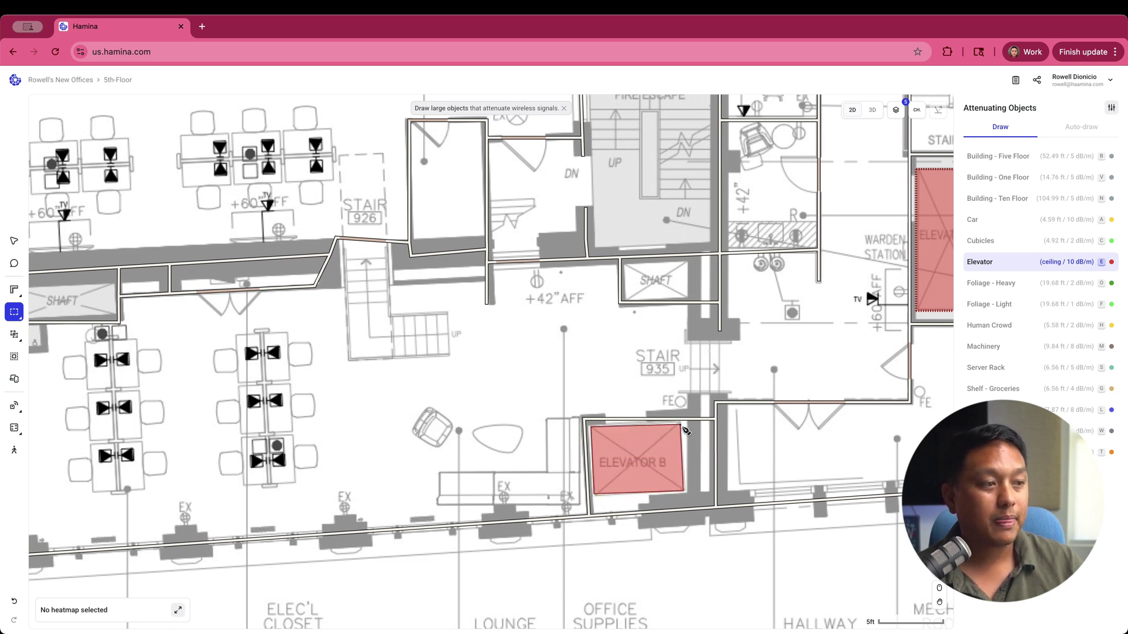
double_click(682, 424)
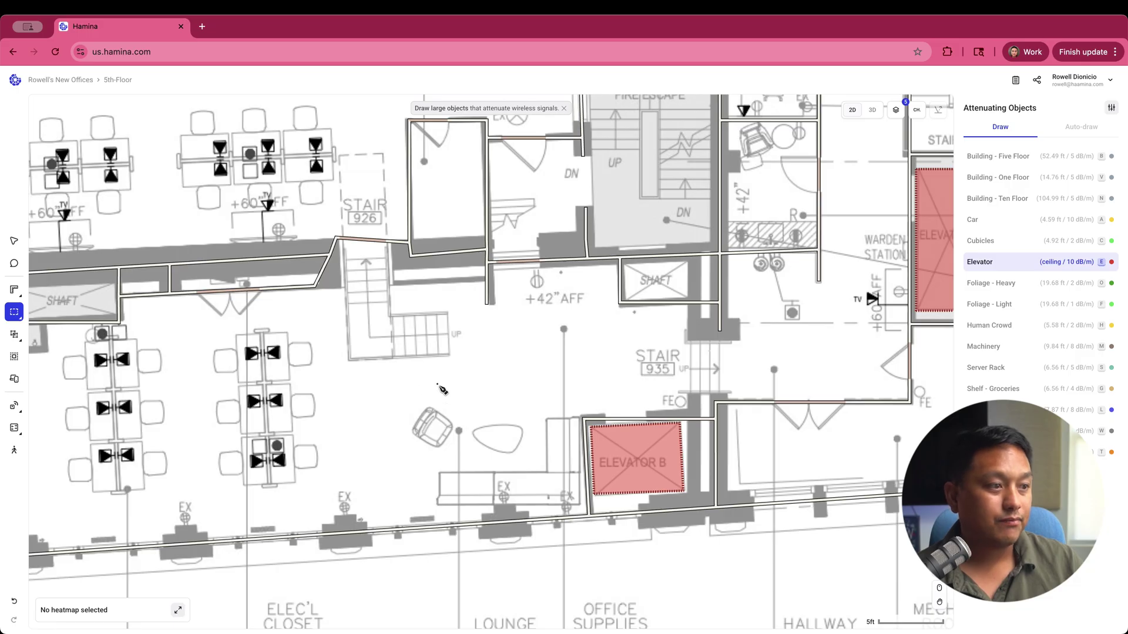
scroll(378, 398, down, 10)
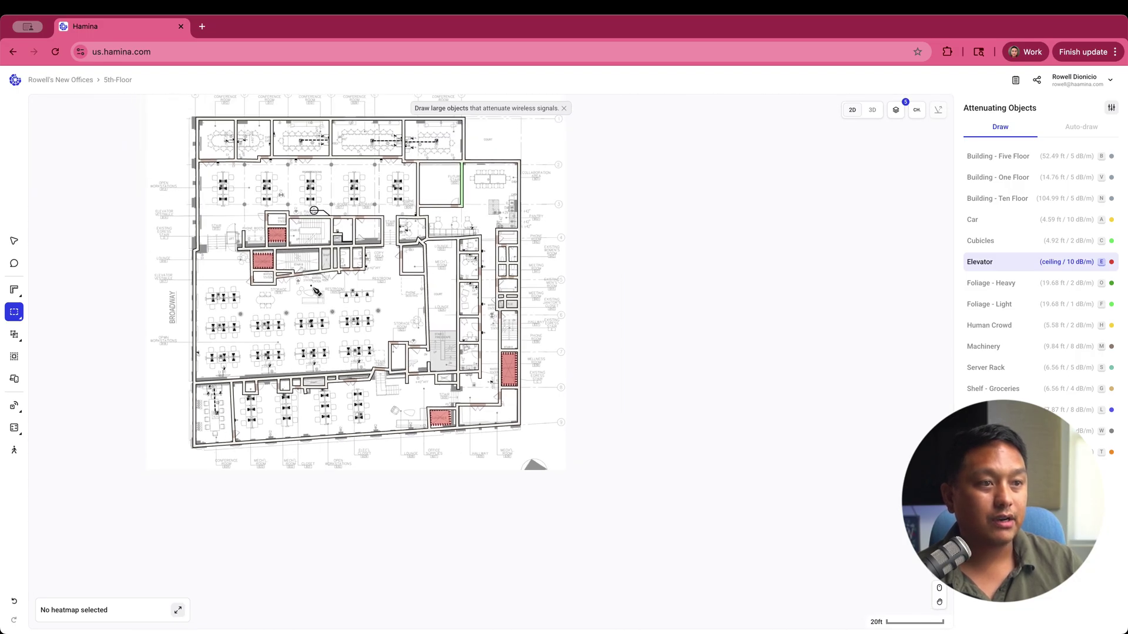
scroll(317, 292, left, 3)
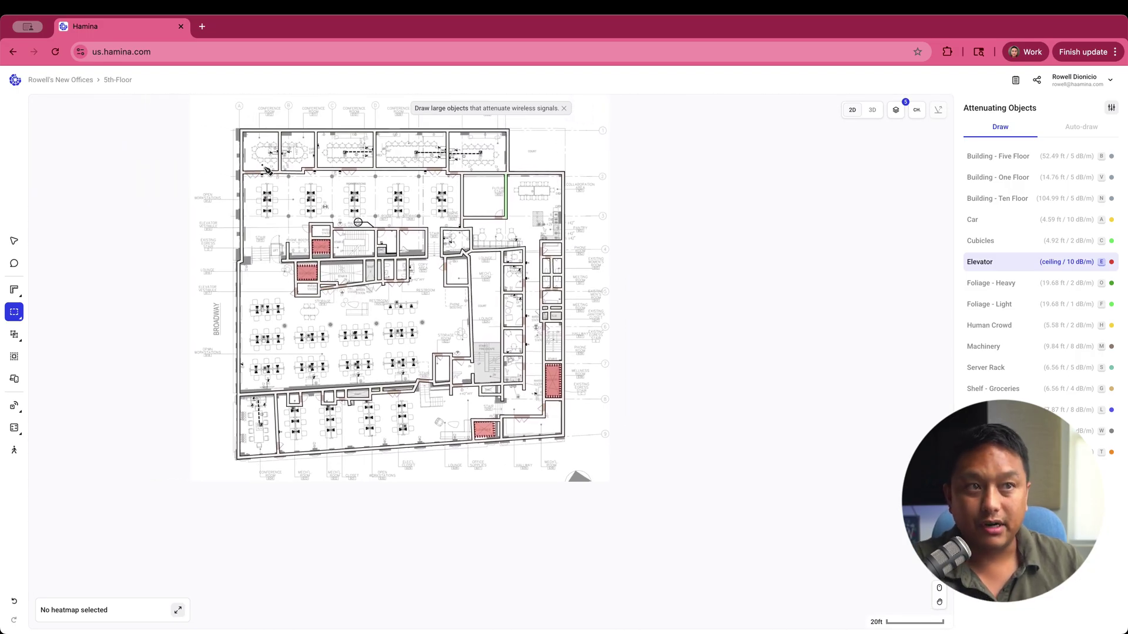
Step: Switch to the 7th-Floor map and draw Elevator attenuating objects over Elevator F and the tall elevator shaft beside the existing elevator lobby
click(115, 80)
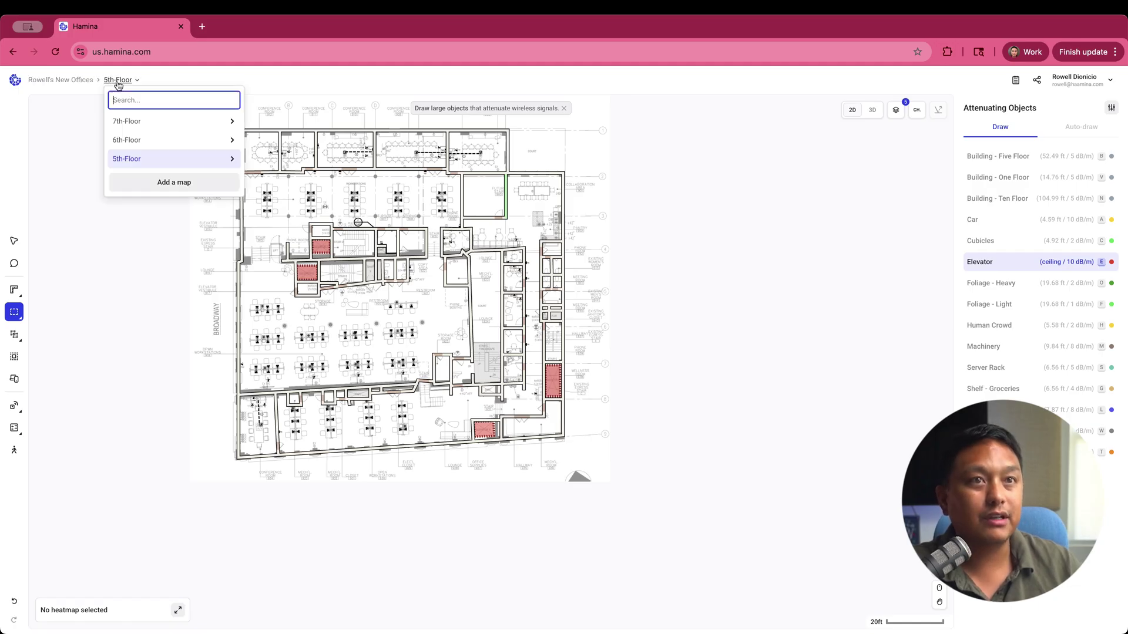
click(131, 121)
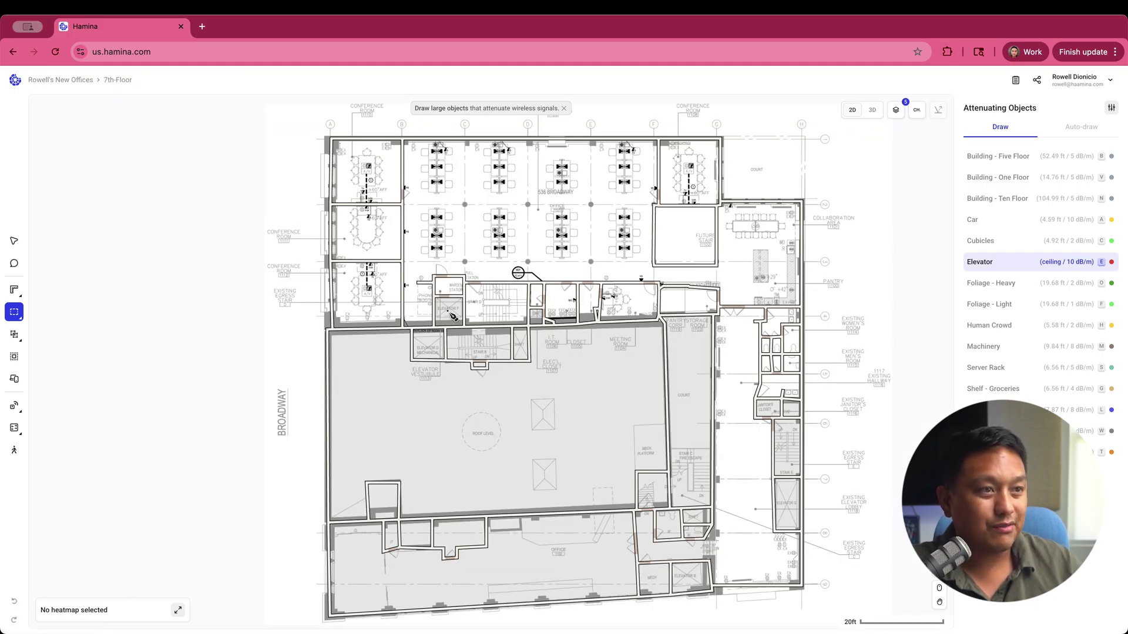
drag(437, 300, 465, 322)
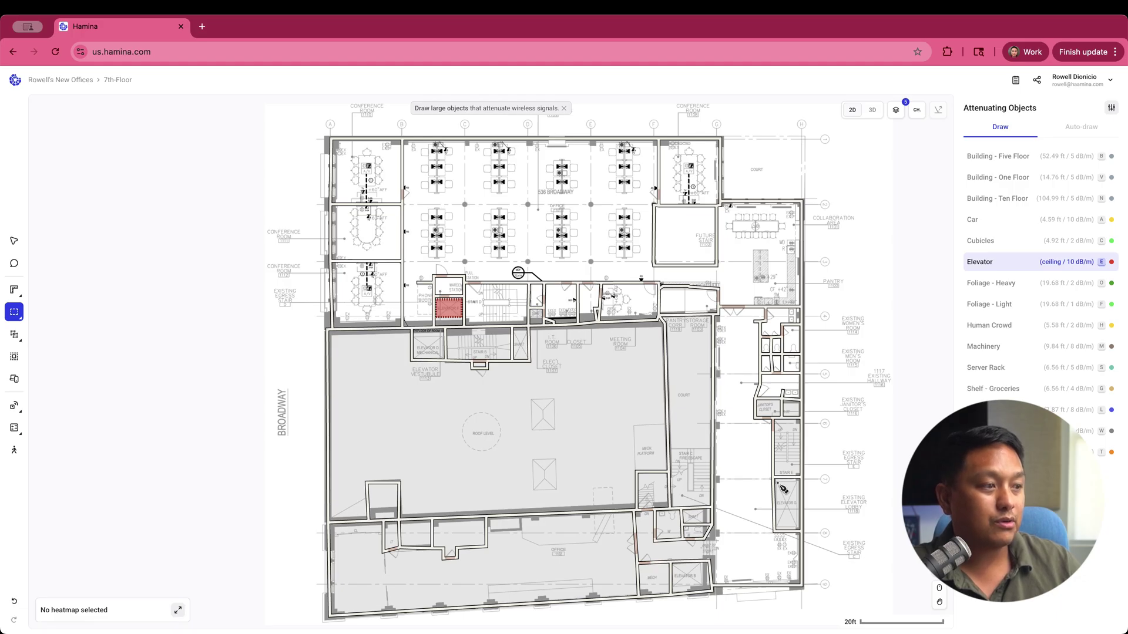
drag(779, 484, 802, 534)
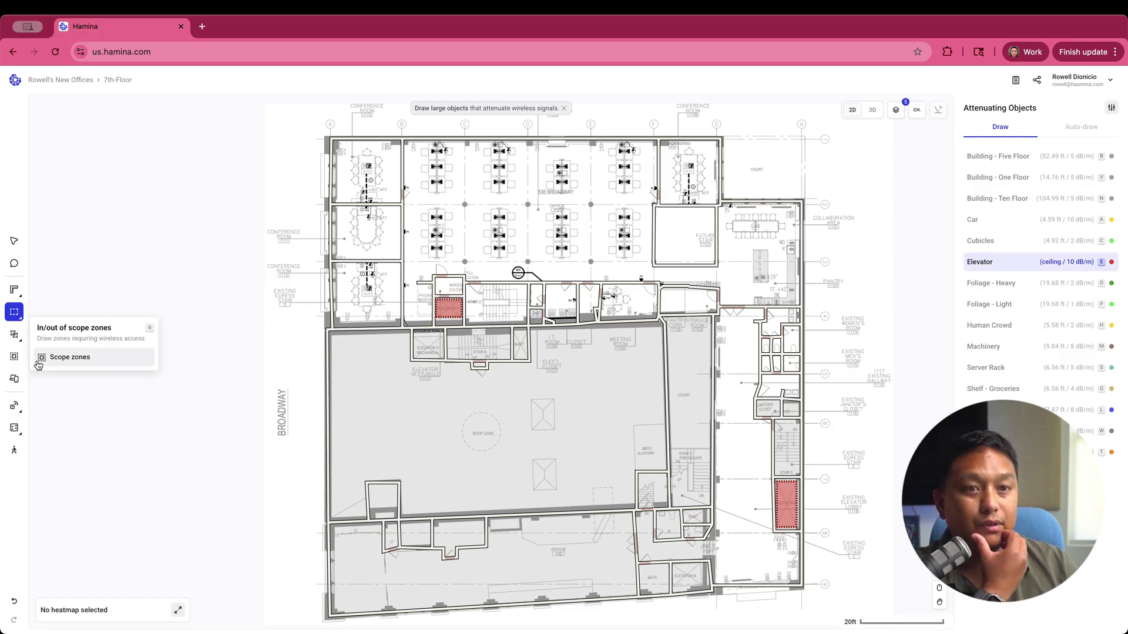
Step: Check the 7th-Floor scope zones, and draw Elevator attenuating objects over Elevator D and the elevator in the out-of-scope area's lower corner
click(47, 367)
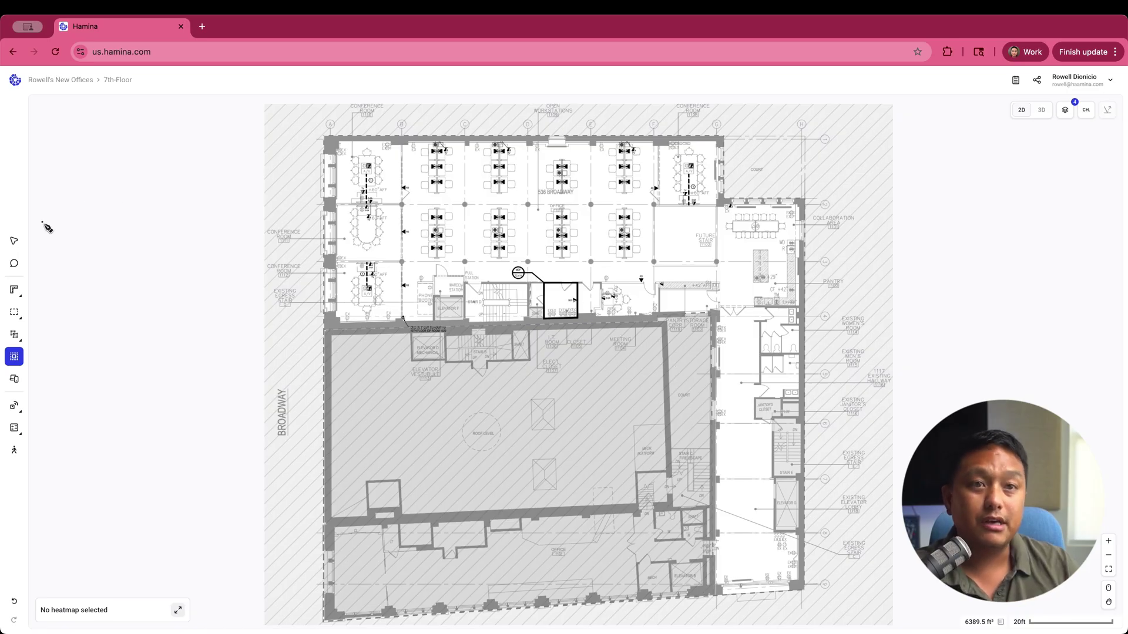
click(15, 242)
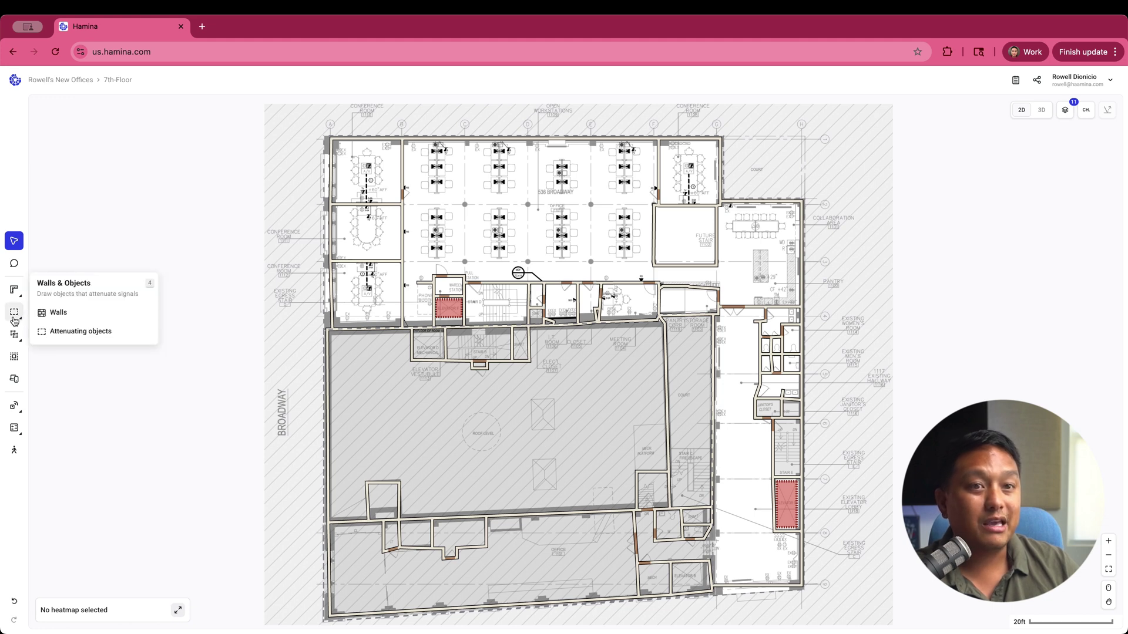
mouse_move(14, 336)
mouse_move(14, 312)
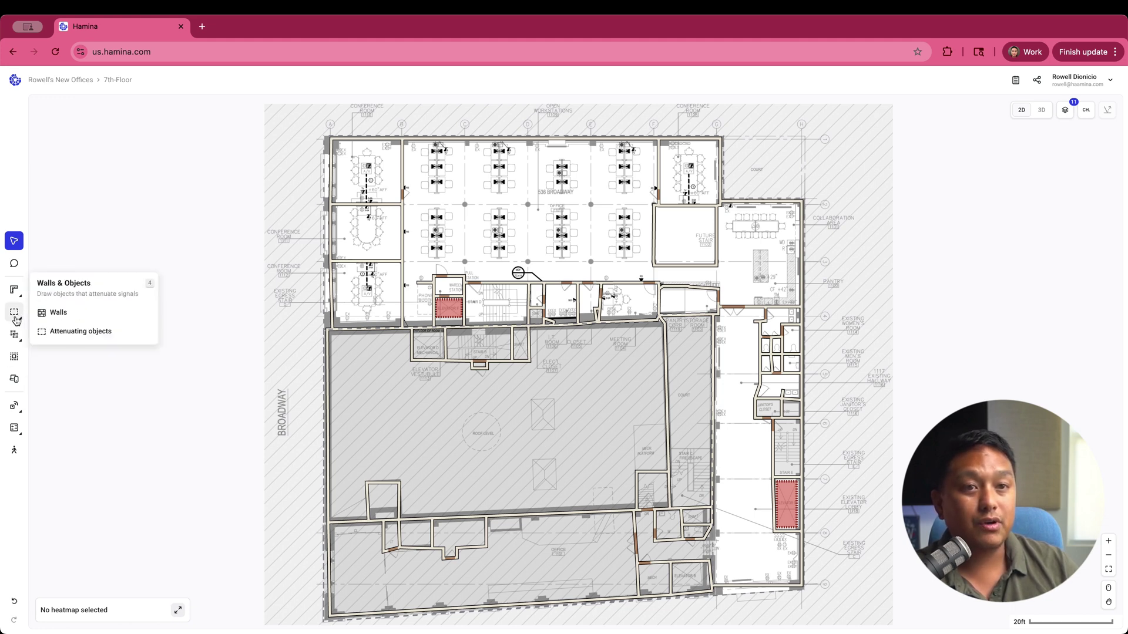
click(56, 330)
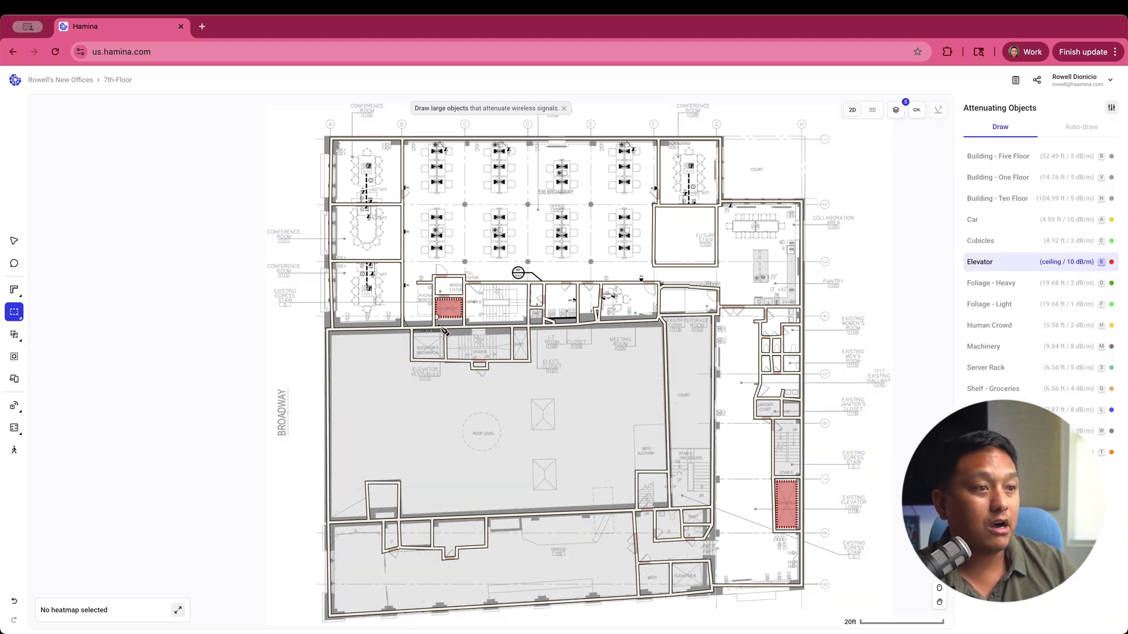
drag(414, 332, 448, 362)
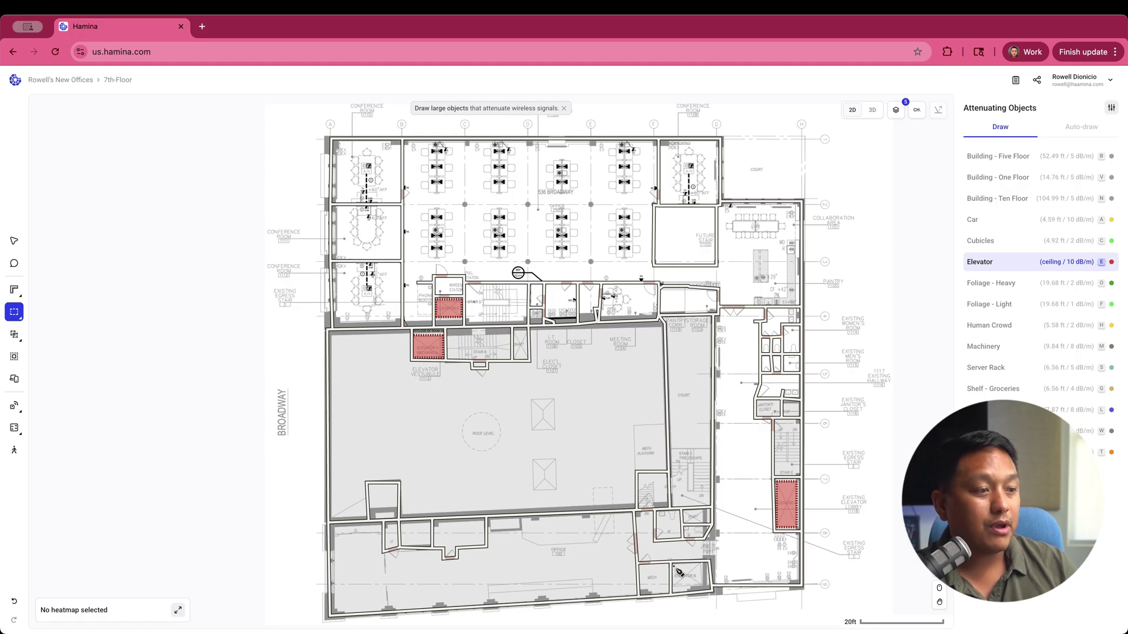
drag(675, 565, 699, 583)
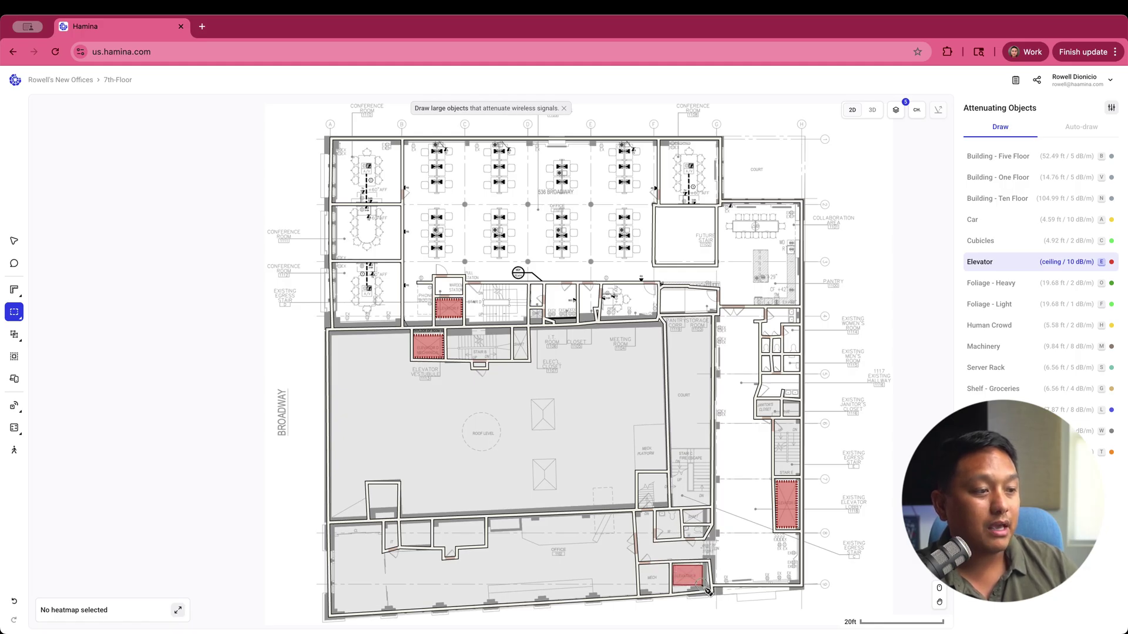
click(707, 591)
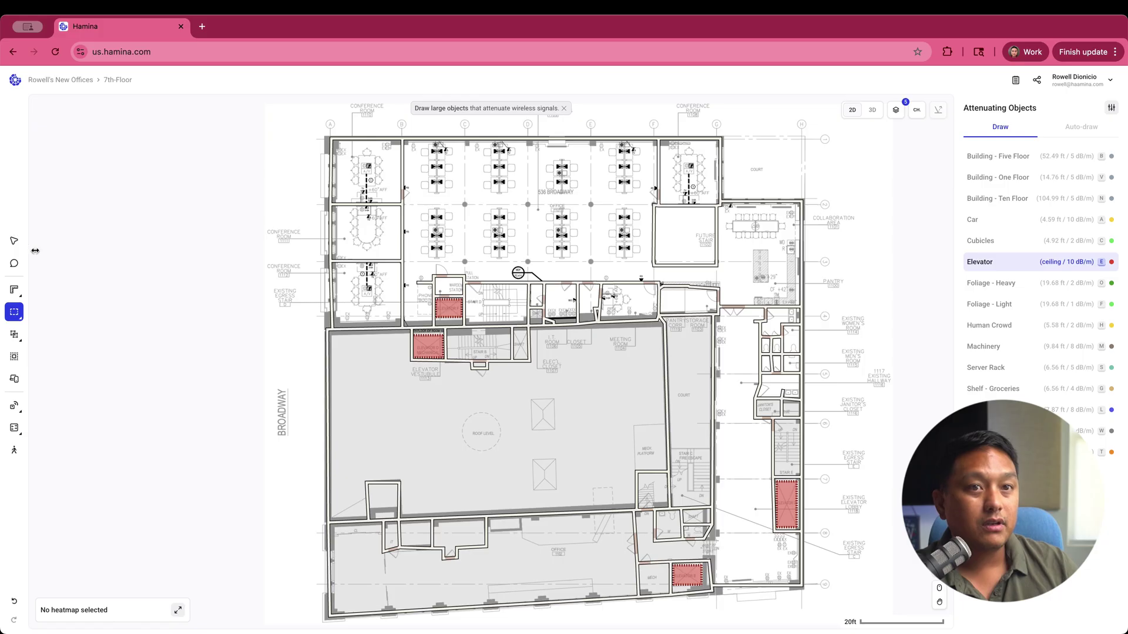
click(14, 241)
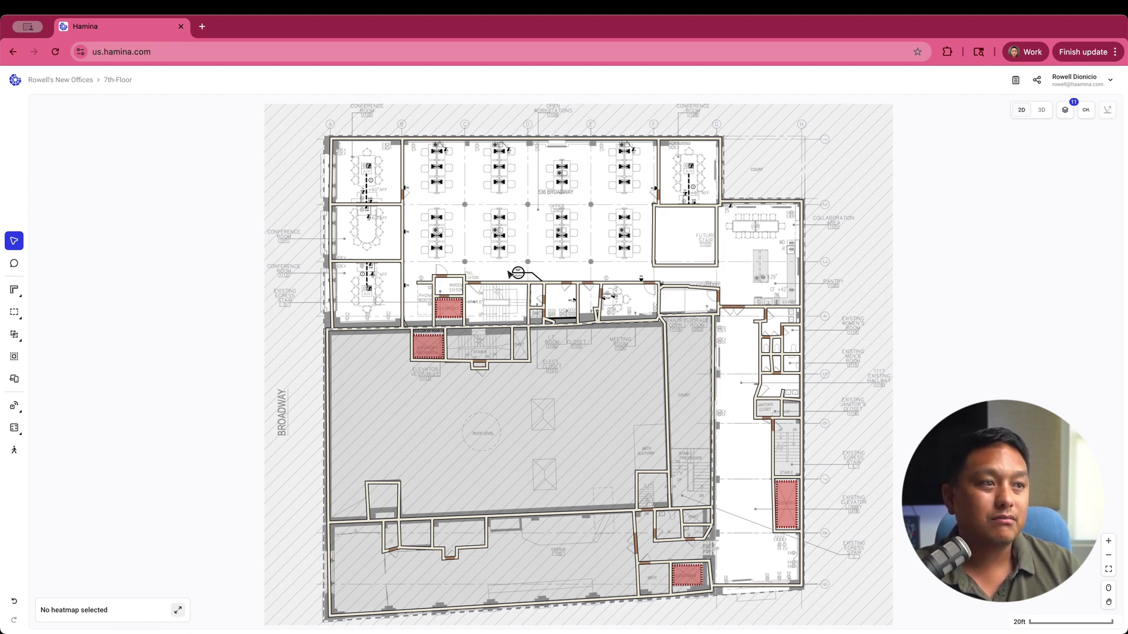
Step: Add a custom attenuating object type named Cement Pillar
scroll(472, 243, up, 5)
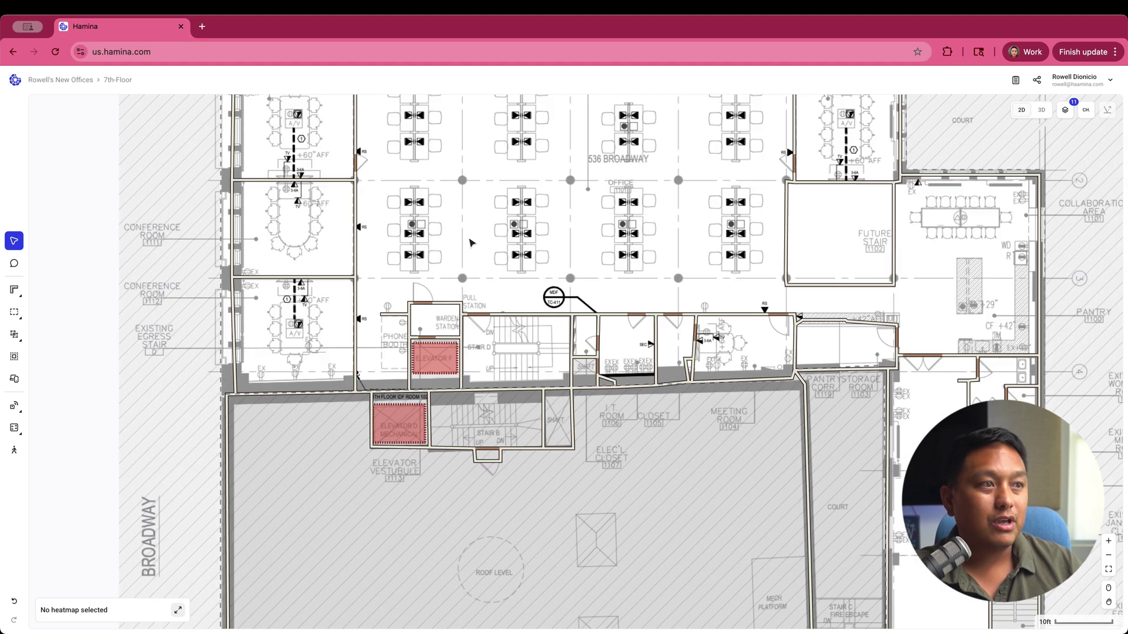
scroll(472, 243, right, 1)
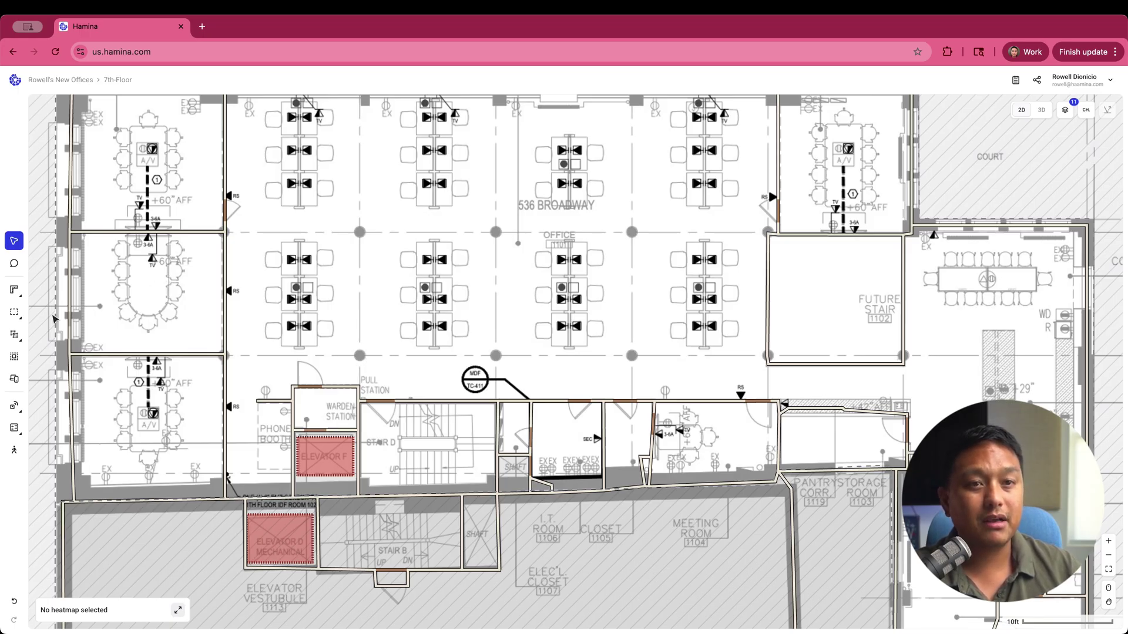
mouse_move(18, 316)
click(70, 331)
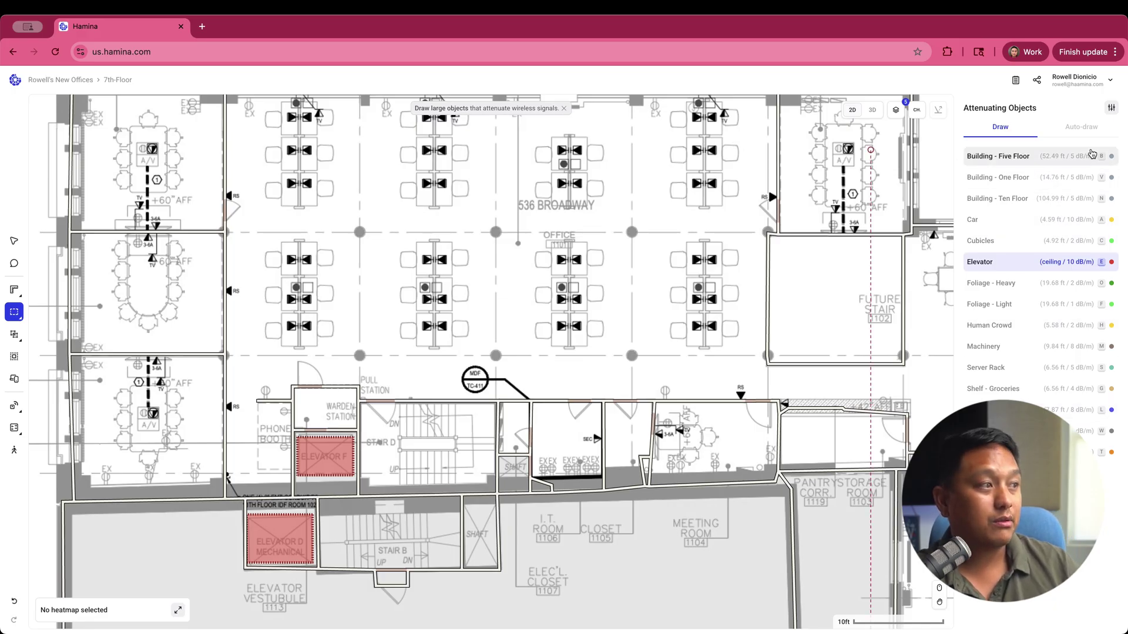
click(1112, 108)
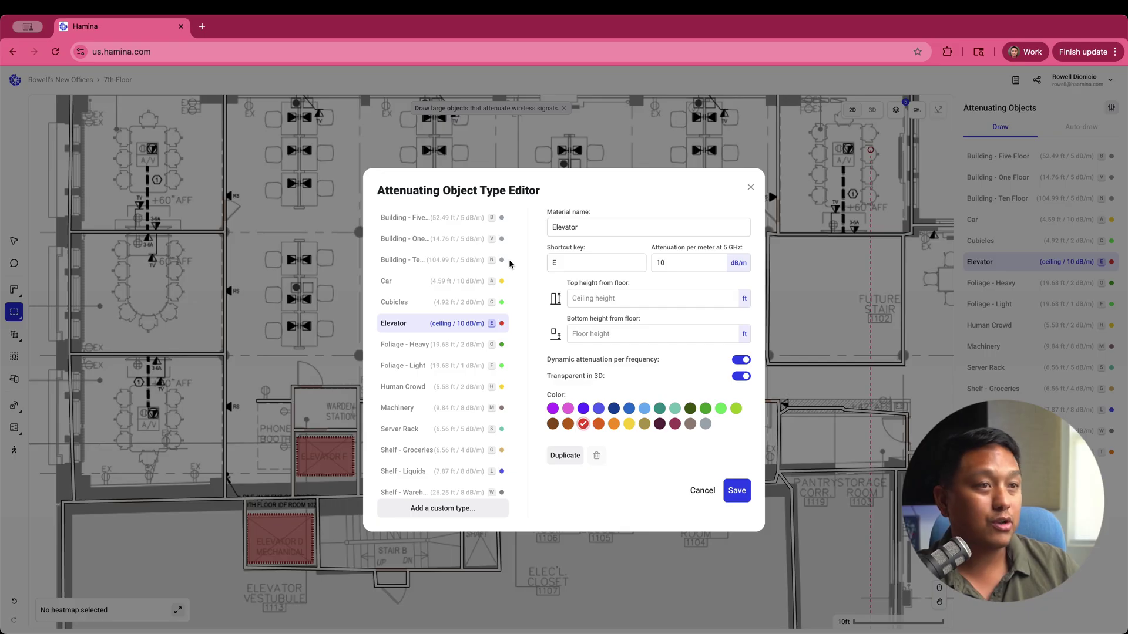
click(429, 511)
click(585, 226)
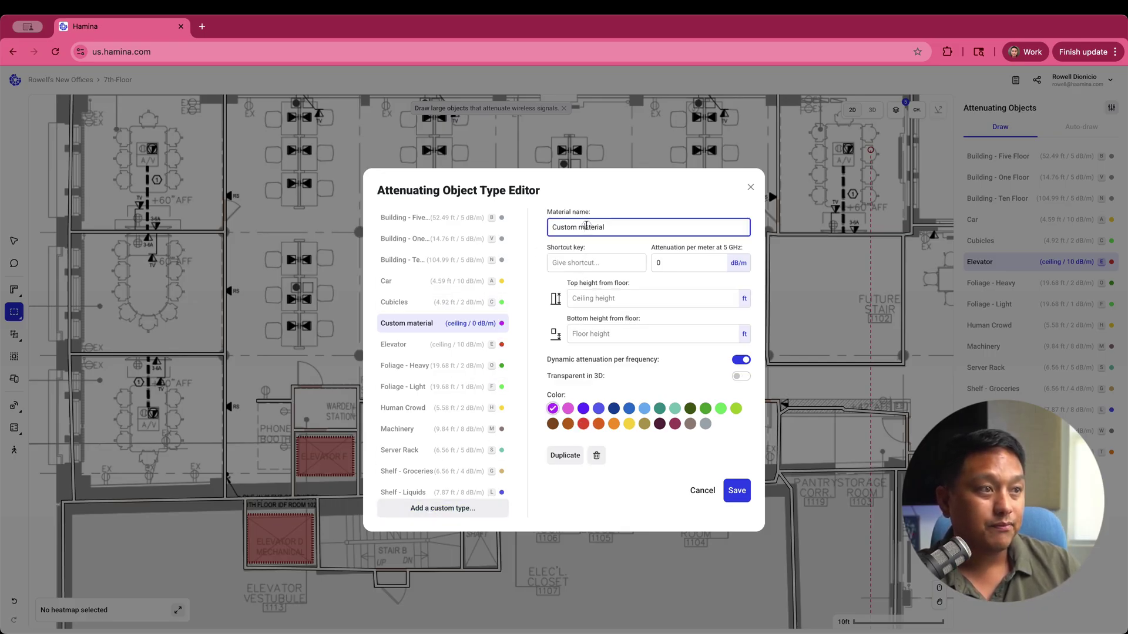
key(super+a)
text(Ceme)
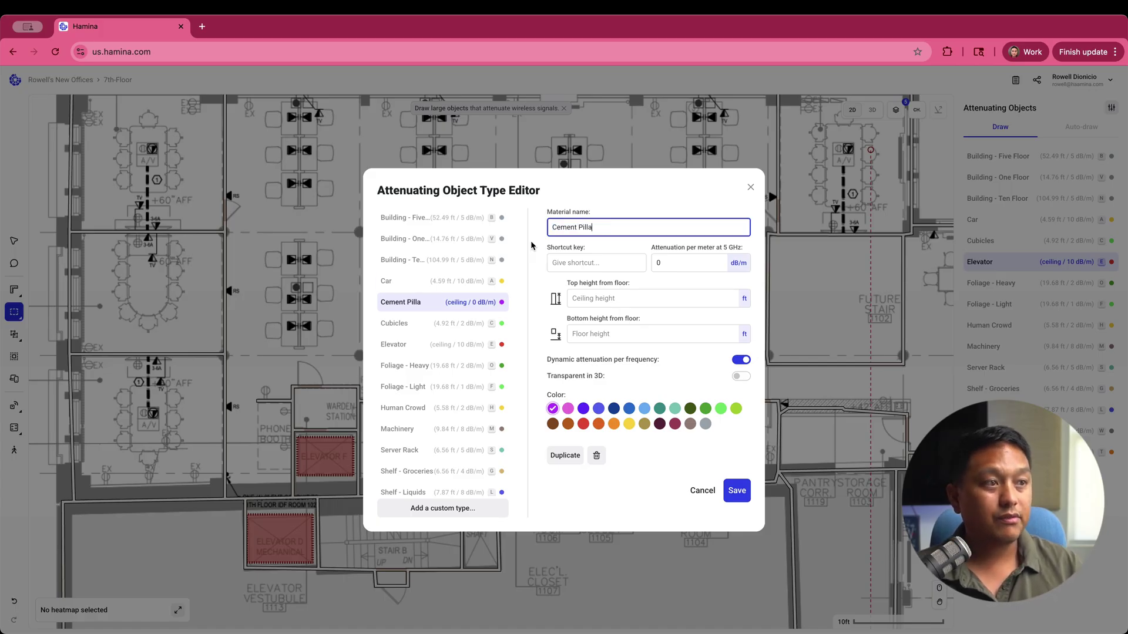
Step: Set the Cement Pillar attenuation to 8 dB/m at 5 GHz, give it a blue color, and save the type
click(671, 266)
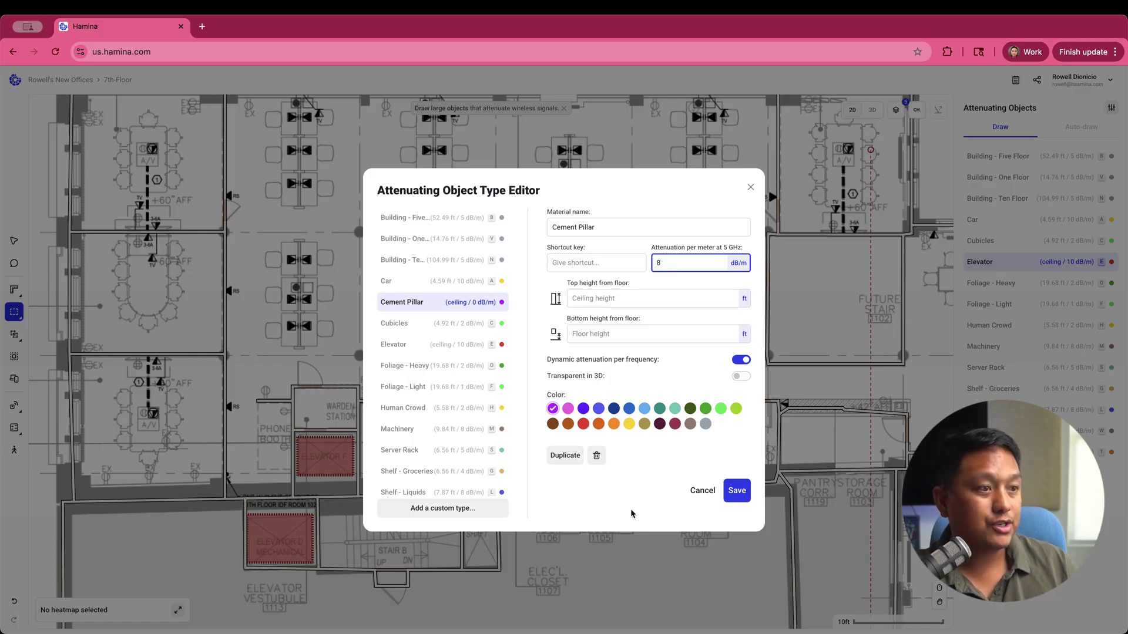
click(704, 424)
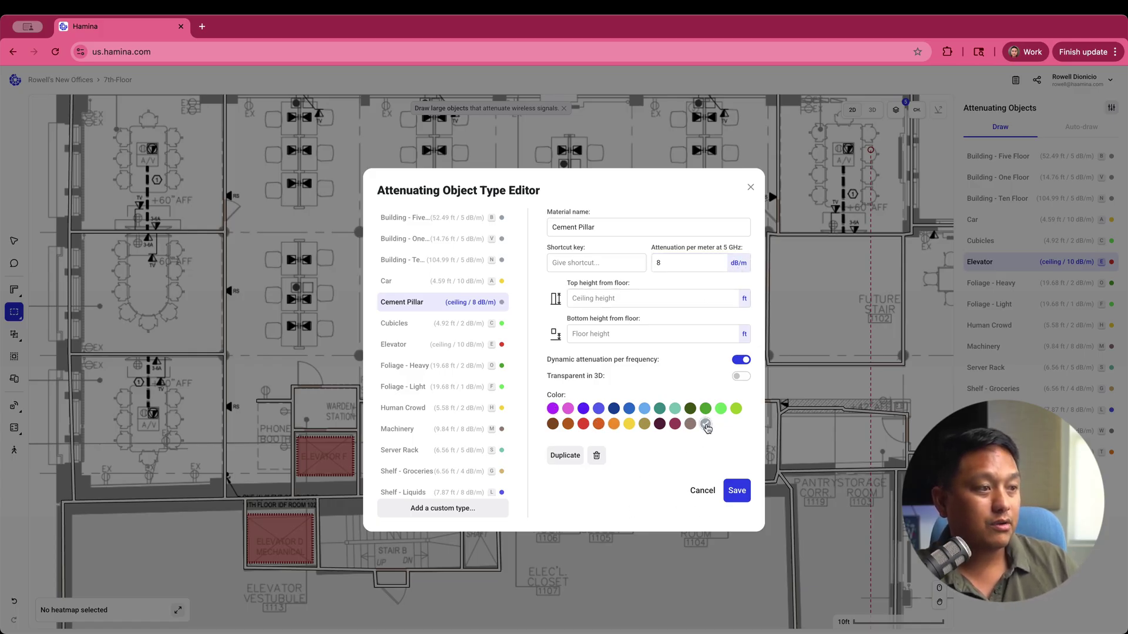
click(599, 409)
click(737, 491)
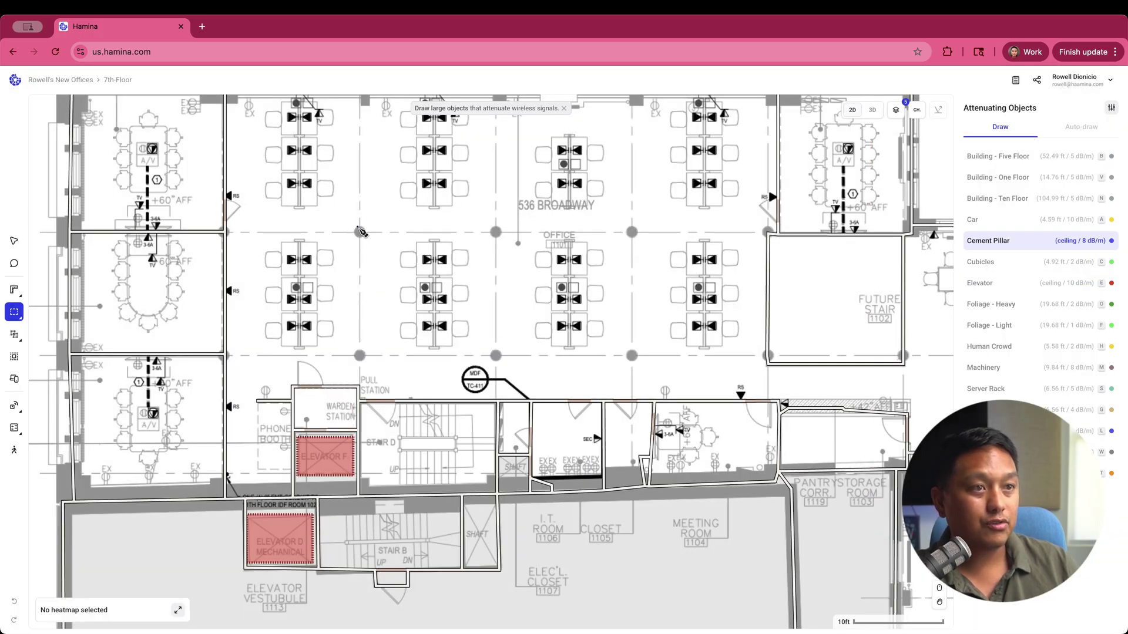
Step: Draw an eight-sided Cement Pillar object around the round column above Elevator F, between the first two desk columns of the 7th-Floor office
scroll(360, 232, up, 5)
click(356, 234)
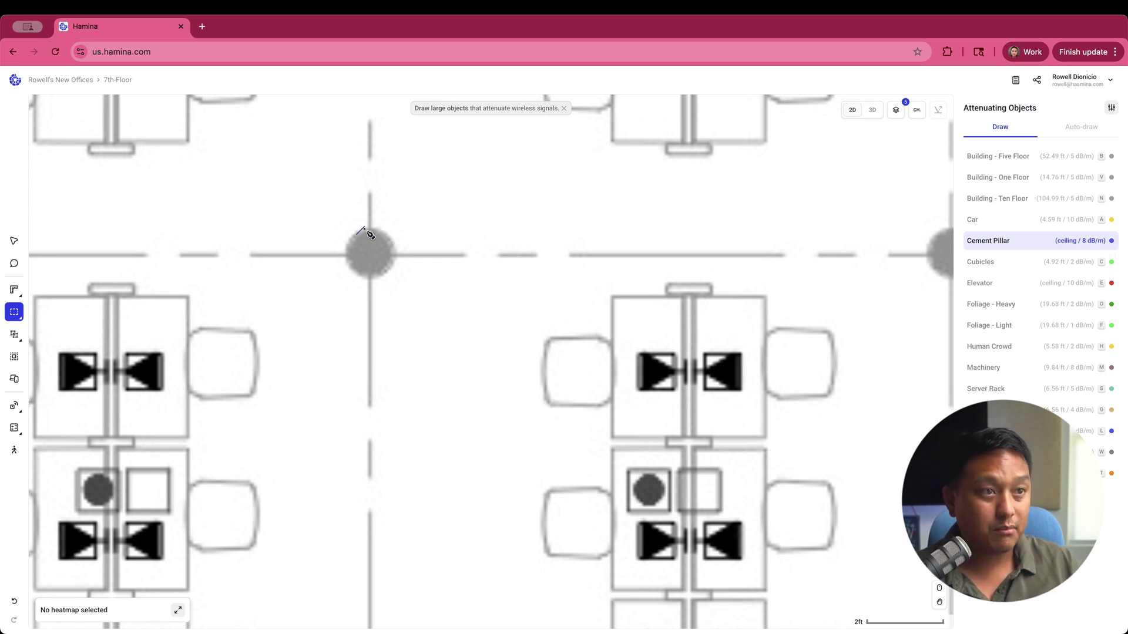
click(365, 229)
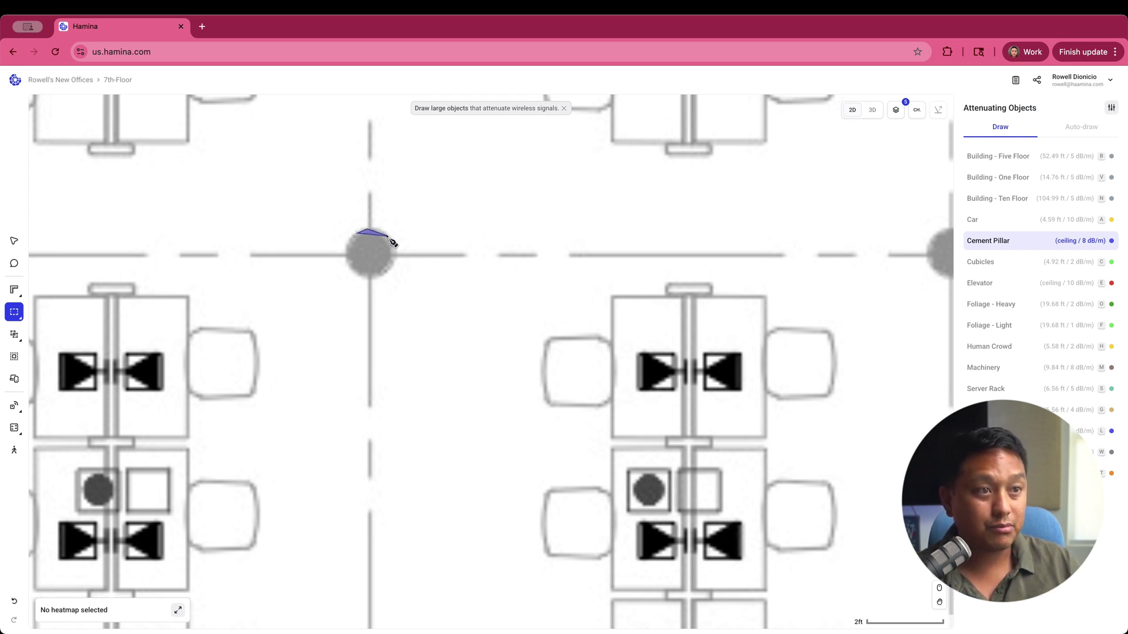
click(387, 236)
click(394, 254)
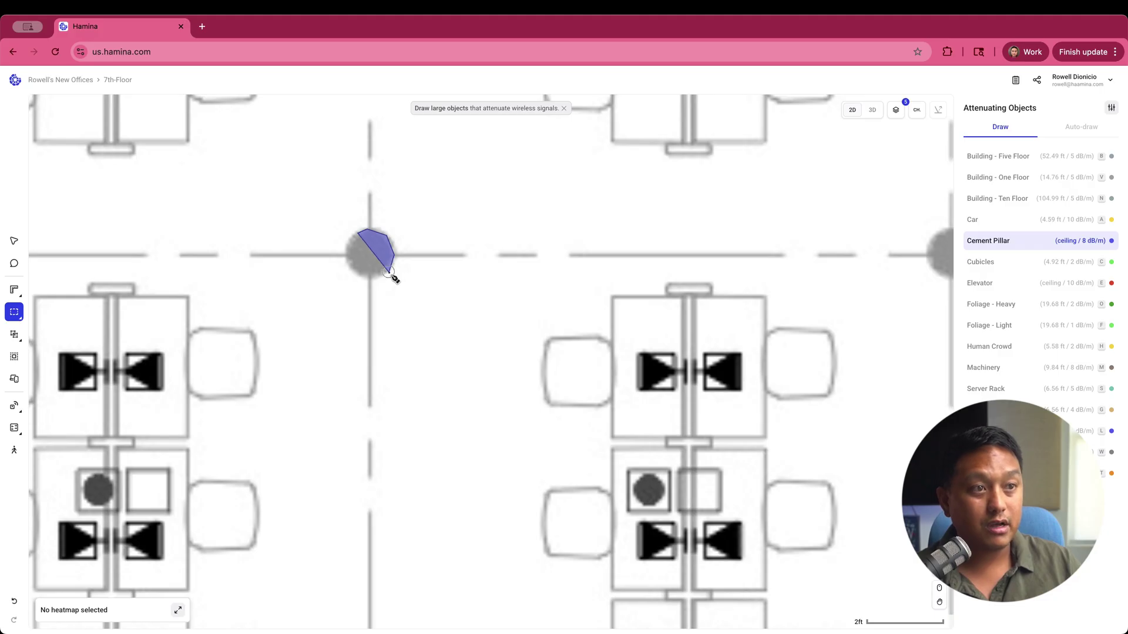
click(387, 272)
click(374, 278)
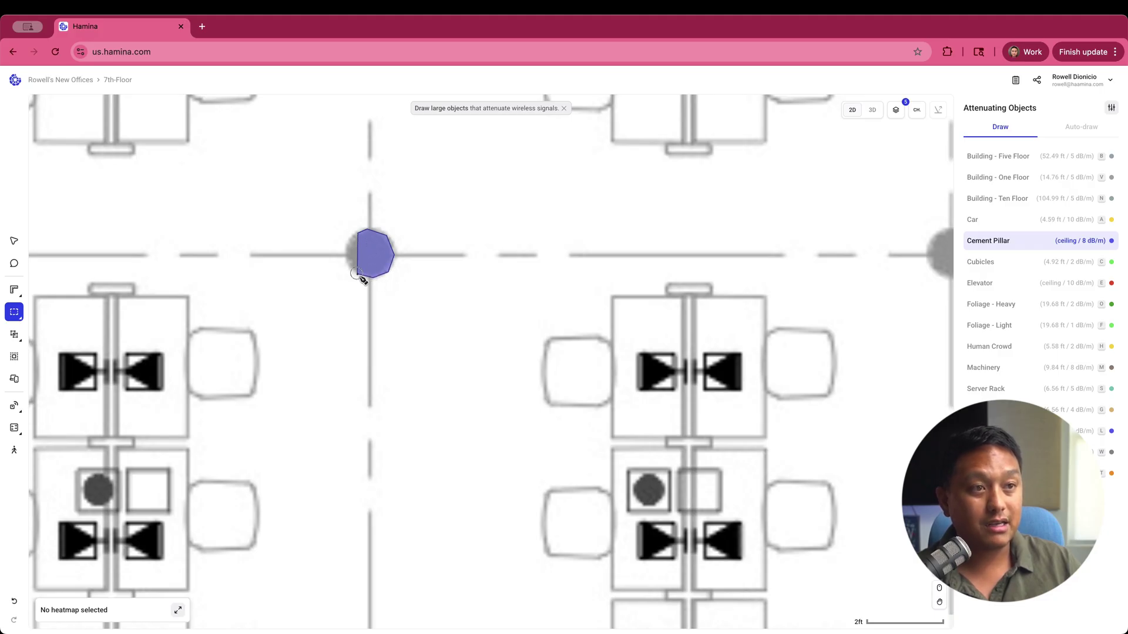
click(356, 274)
click(346, 255)
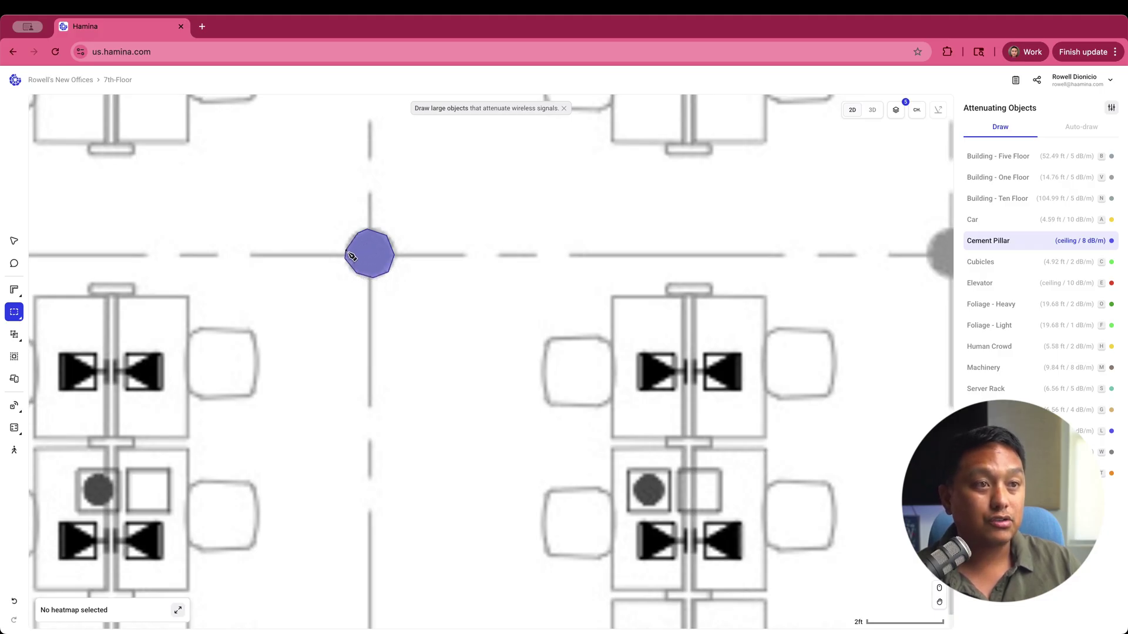
click(347, 241)
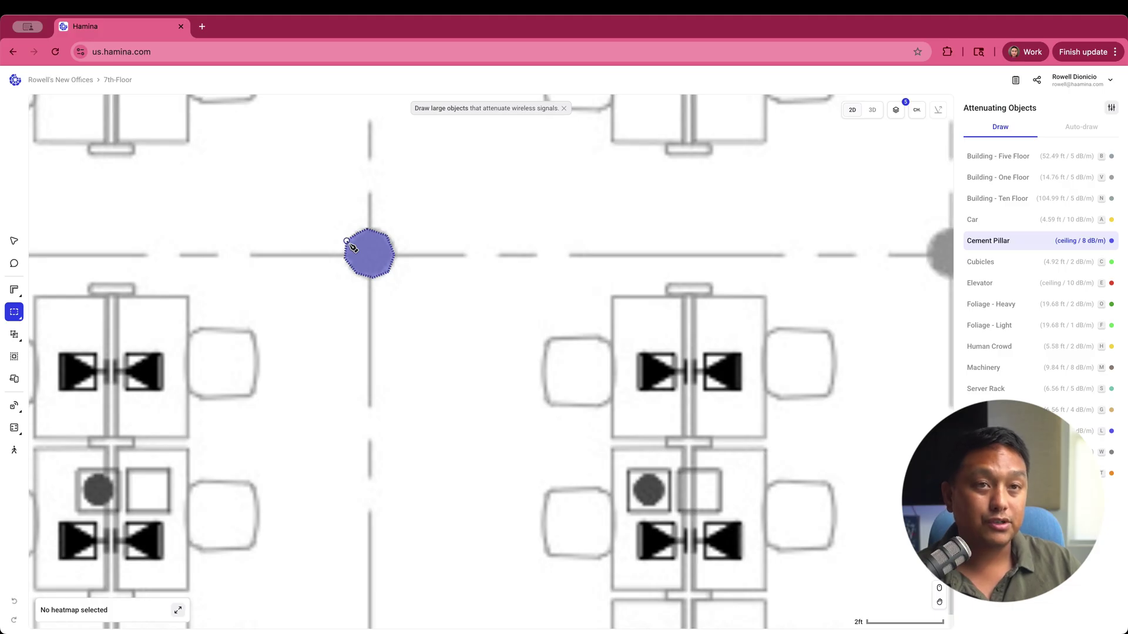
Step: Try to duplicate the Cement Pillar object for the other round columns on the 7th-Floor, and delete the stray copy over the desks
click(14, 241)
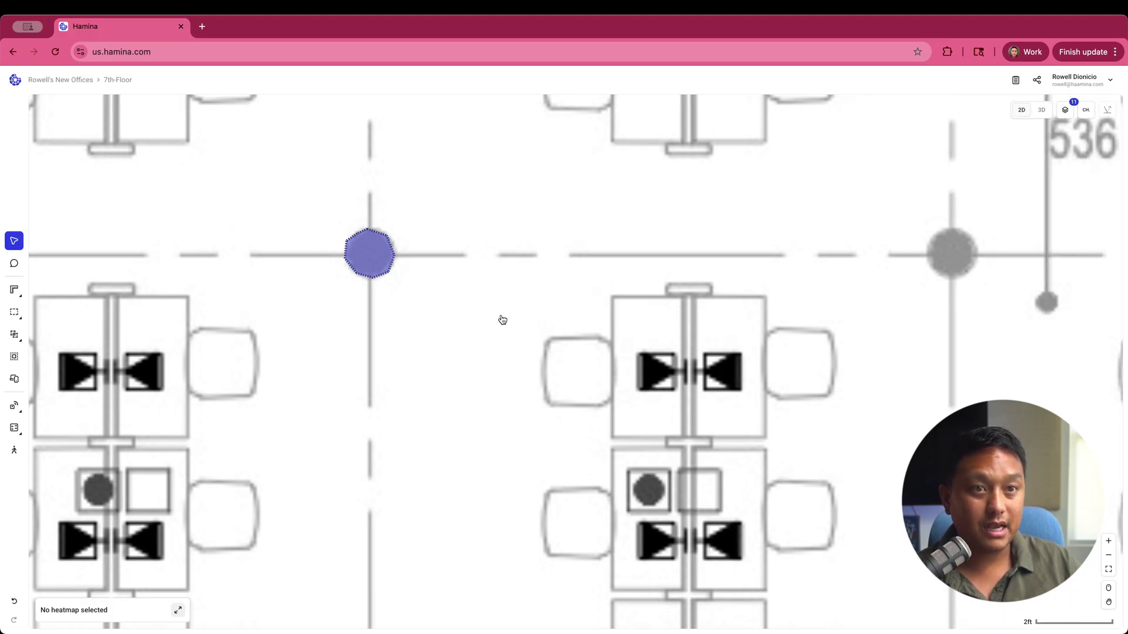
scroll(499, 320, down, 5)
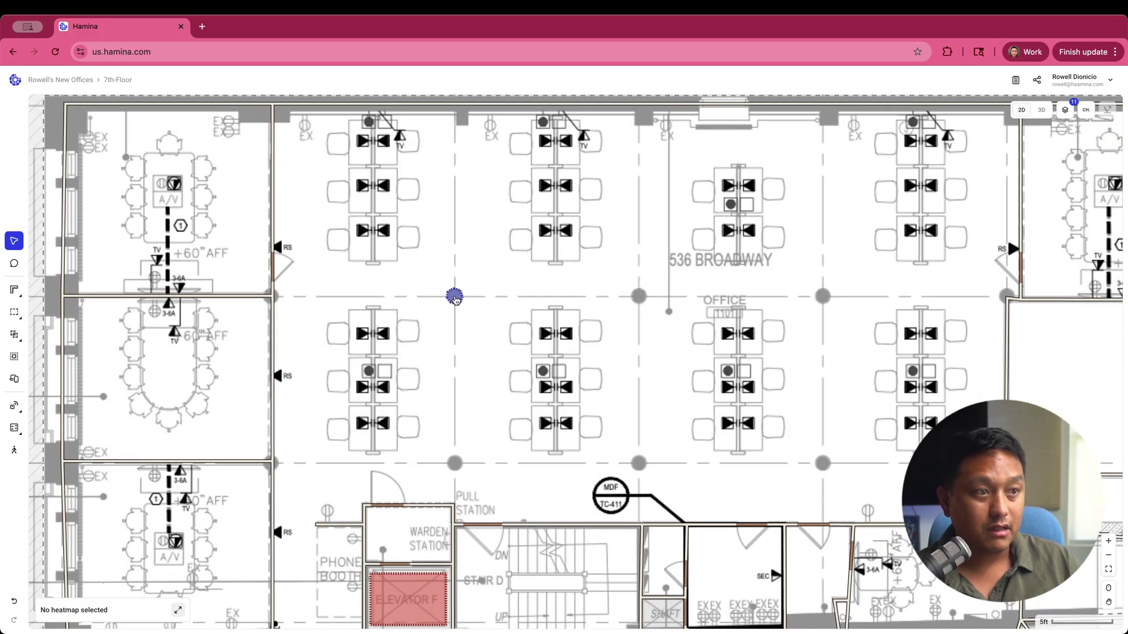
click(455, 296)
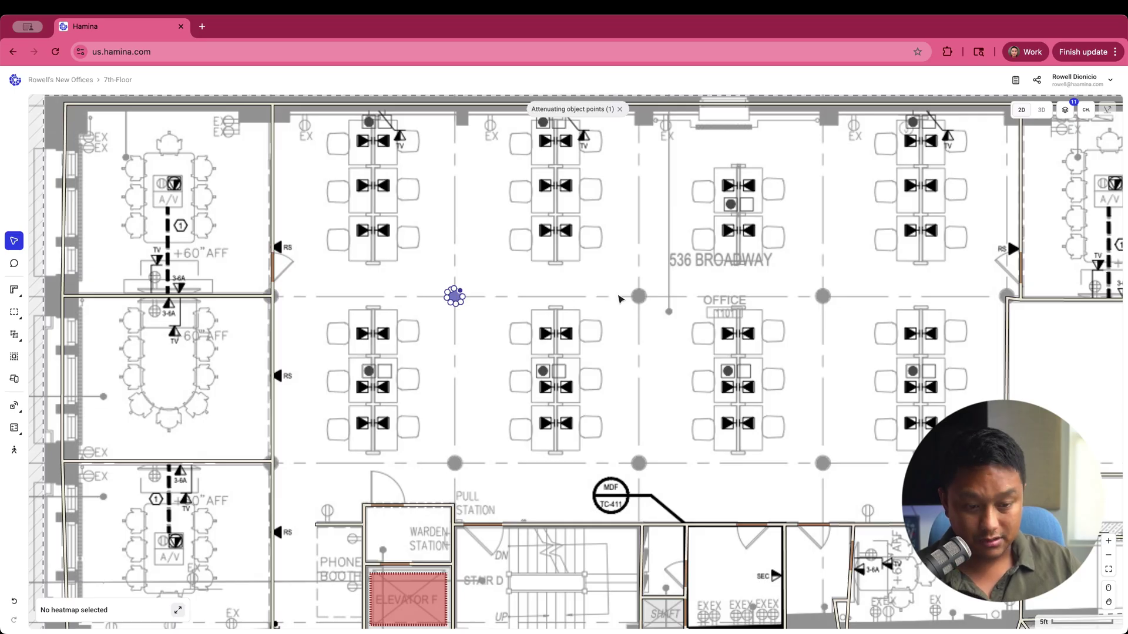
click(627, 320)
scroll(610, 207, up, 3)
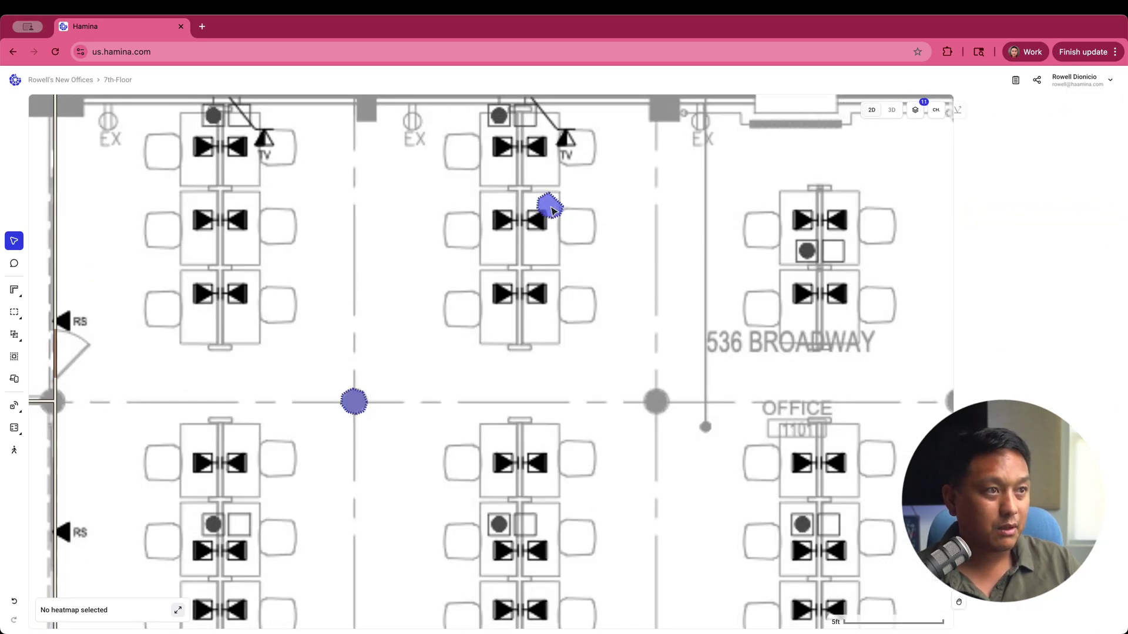
click(550, 207)
key(Delete)
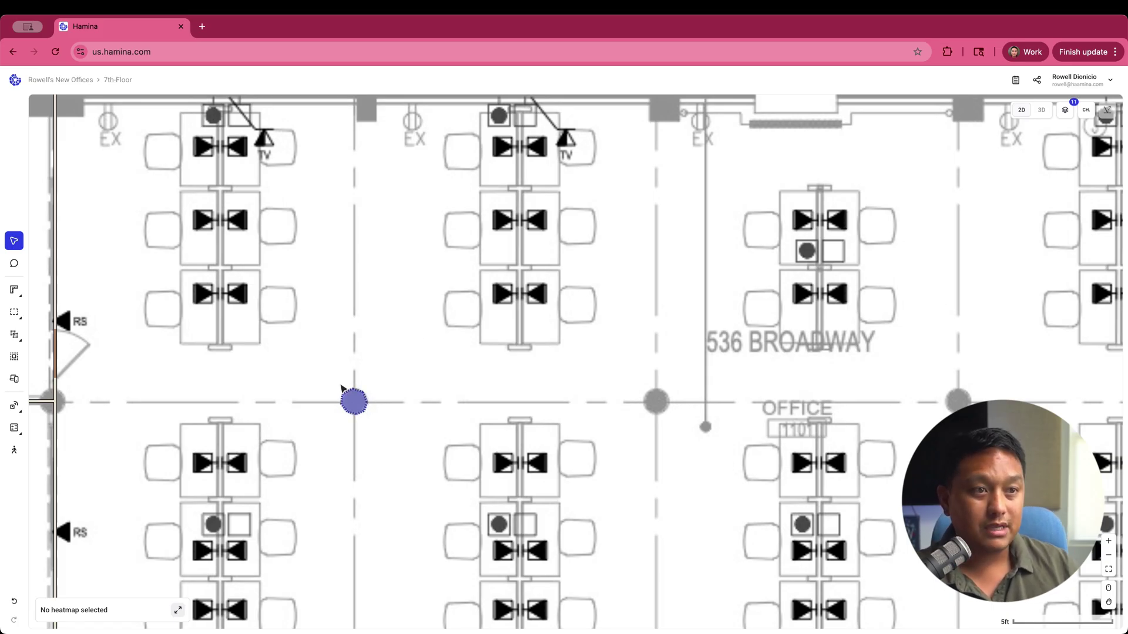
Step: Switch from the 7th-Floor plan to the 5th-Floor plan
scroll(436, 409, down, 5)
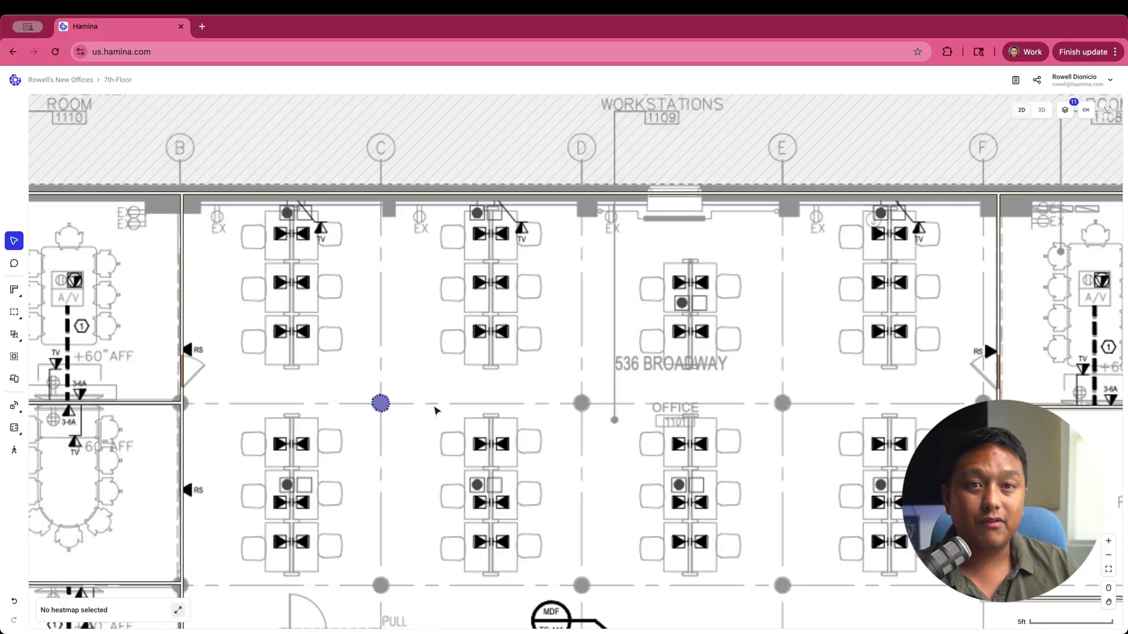
scroll(436, 409, down, 4)
scroll(437, 410, right, 2)
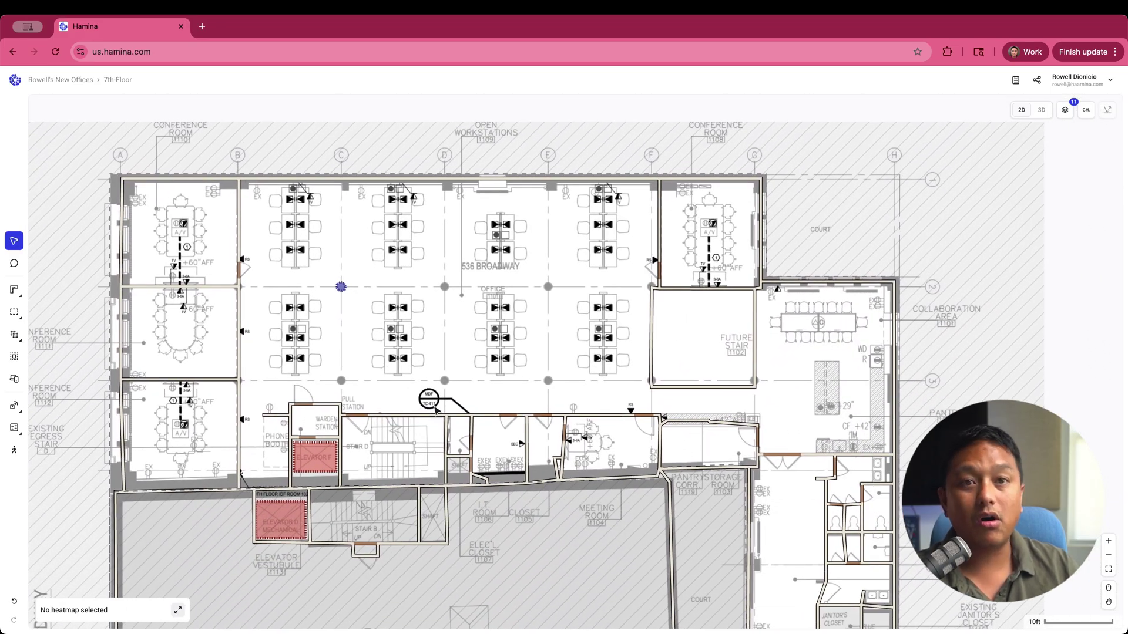
scroll(437, 409, right, 3)
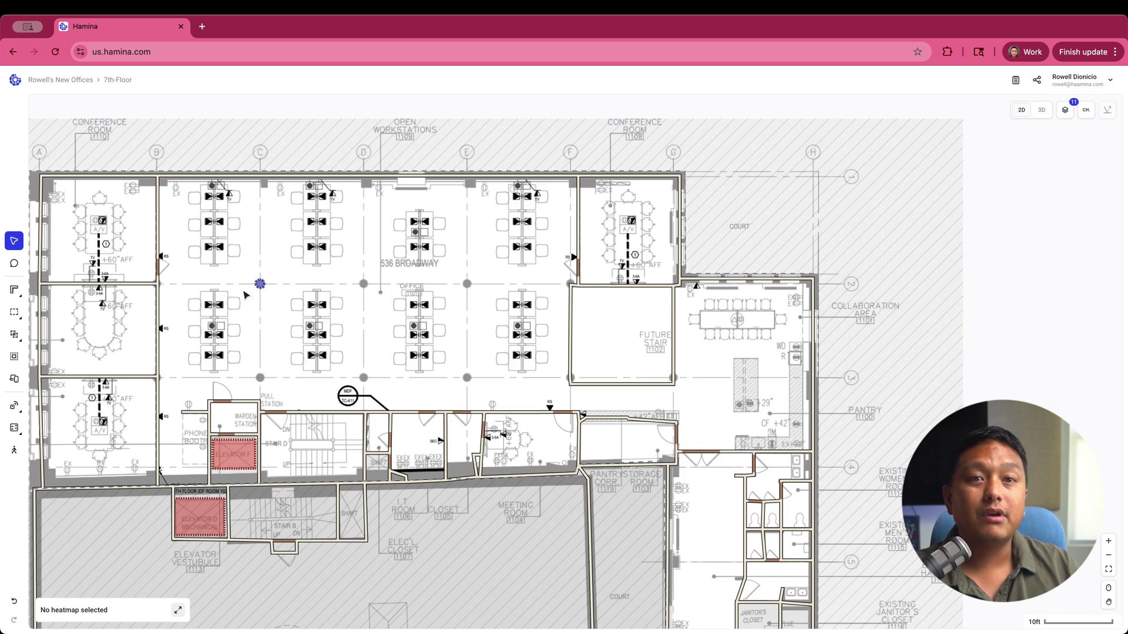
click(117, 81)
click(268, 254)
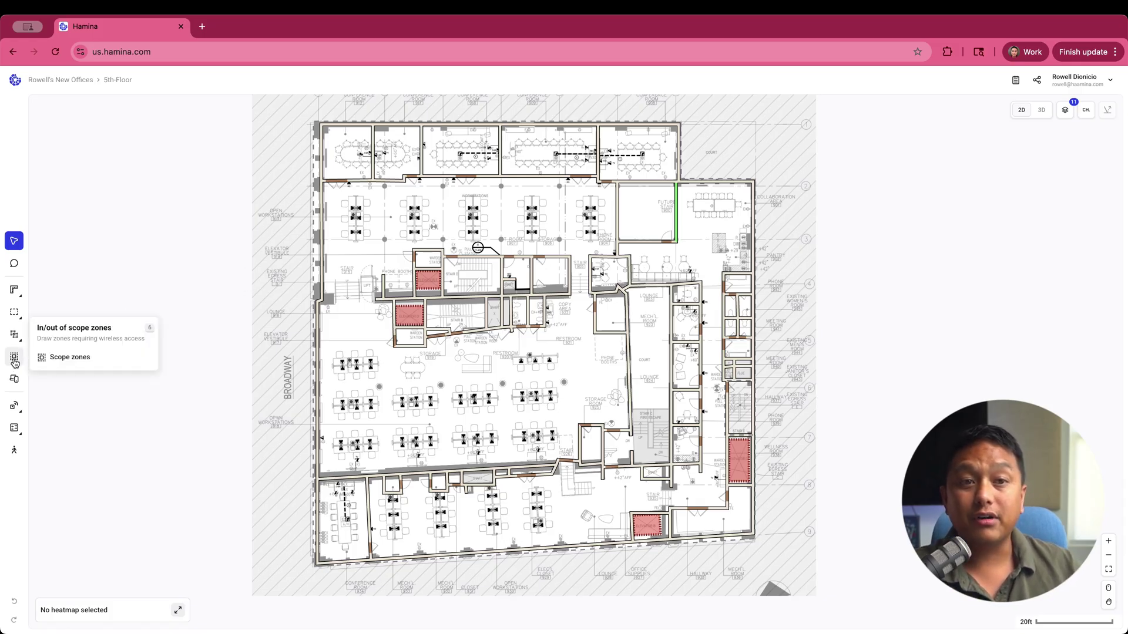
Step: Start a new capacity zone on the 5th-Floor and name it 5th Floor Open Desks
mouse_move(13, 376)
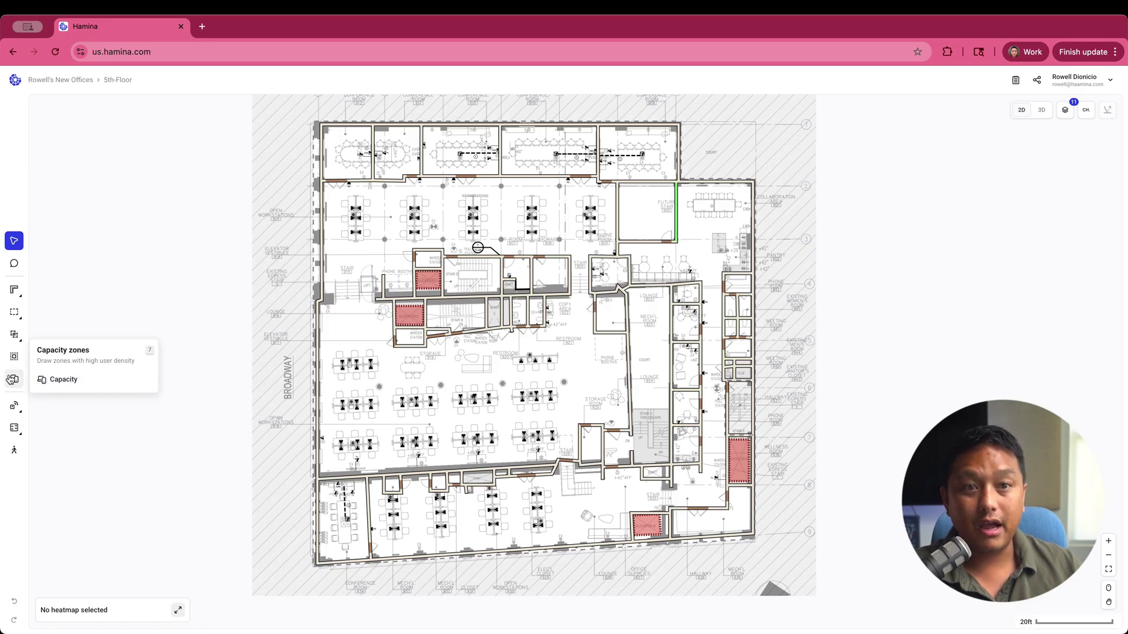
click(58, 380)
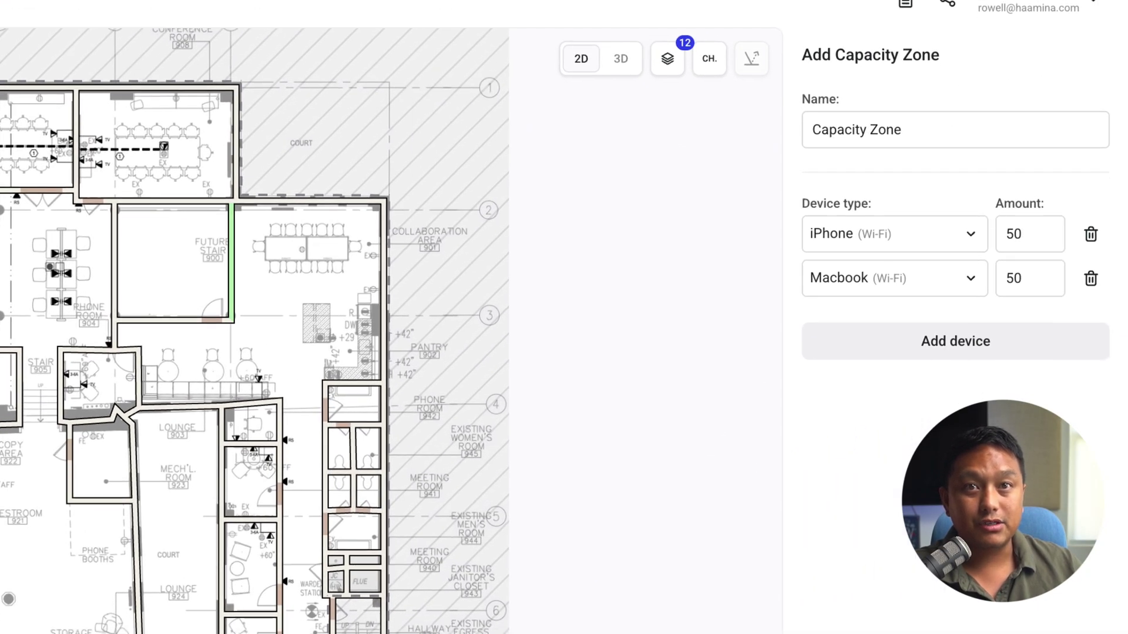
triple_click(960, 128)
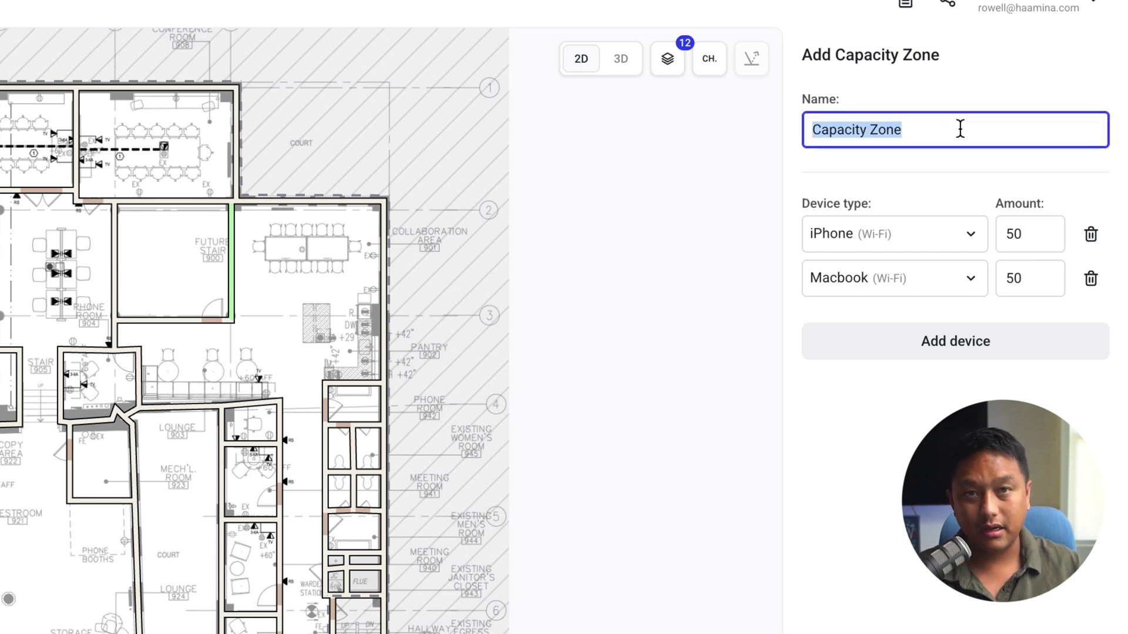
text(5-th)
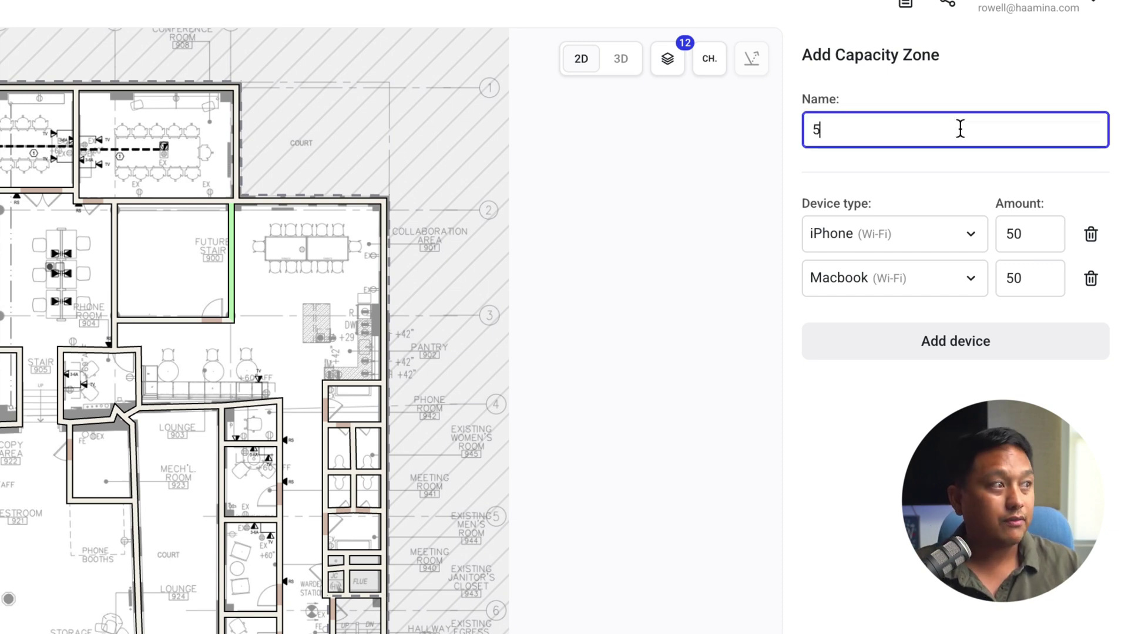
key(BackSpace)
key(BackSpace)
key(BackSpace)
text(th )
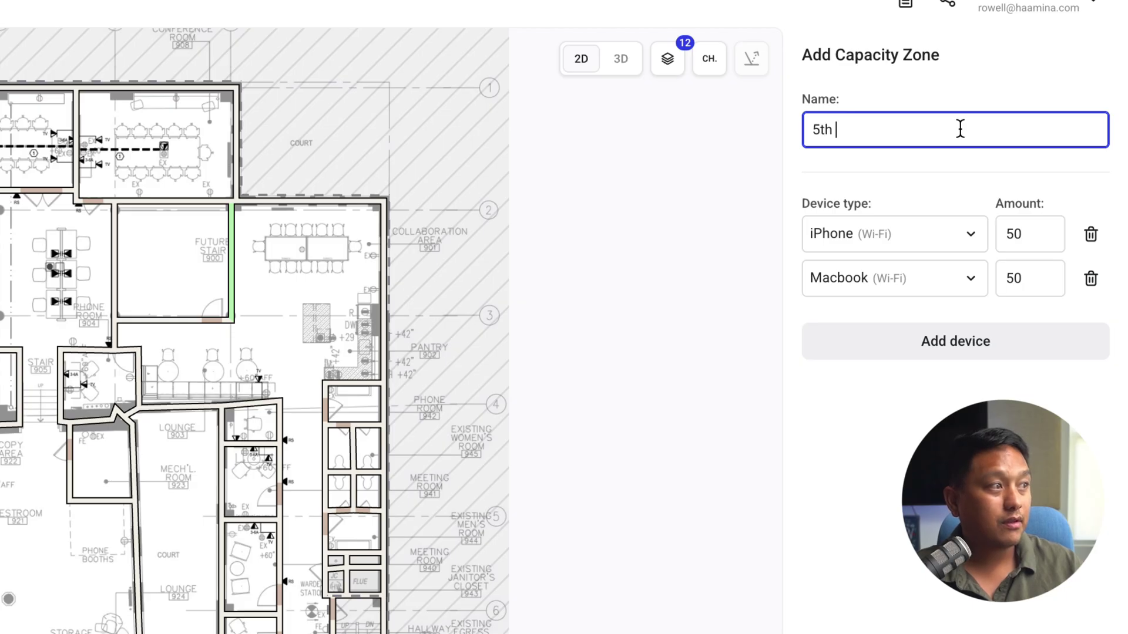
text(Floor Op)
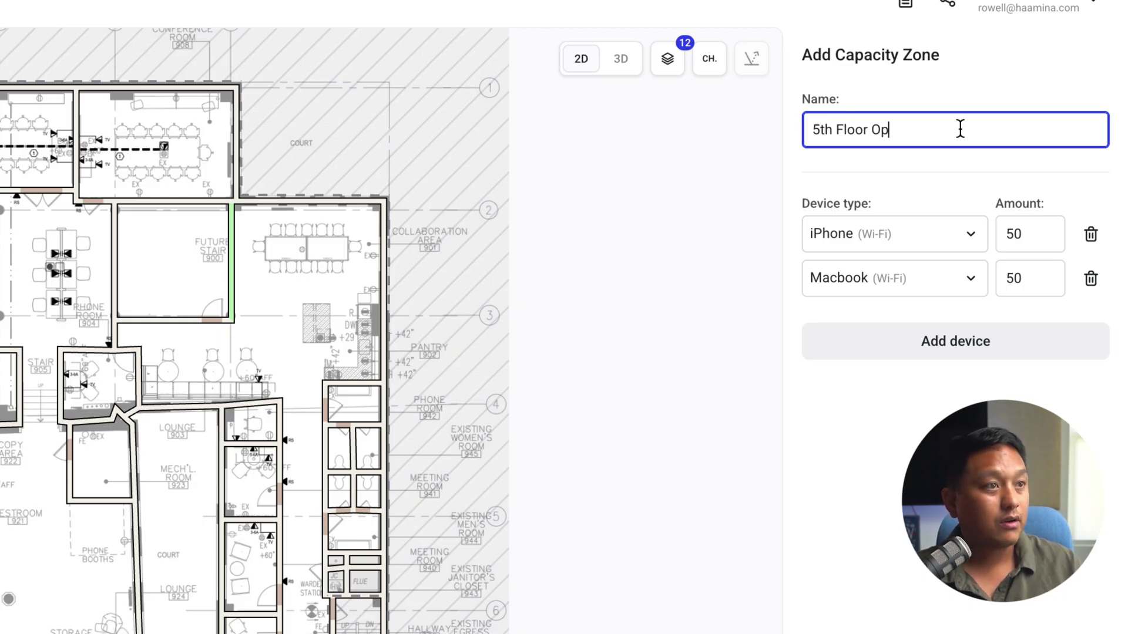
text(en Desks)
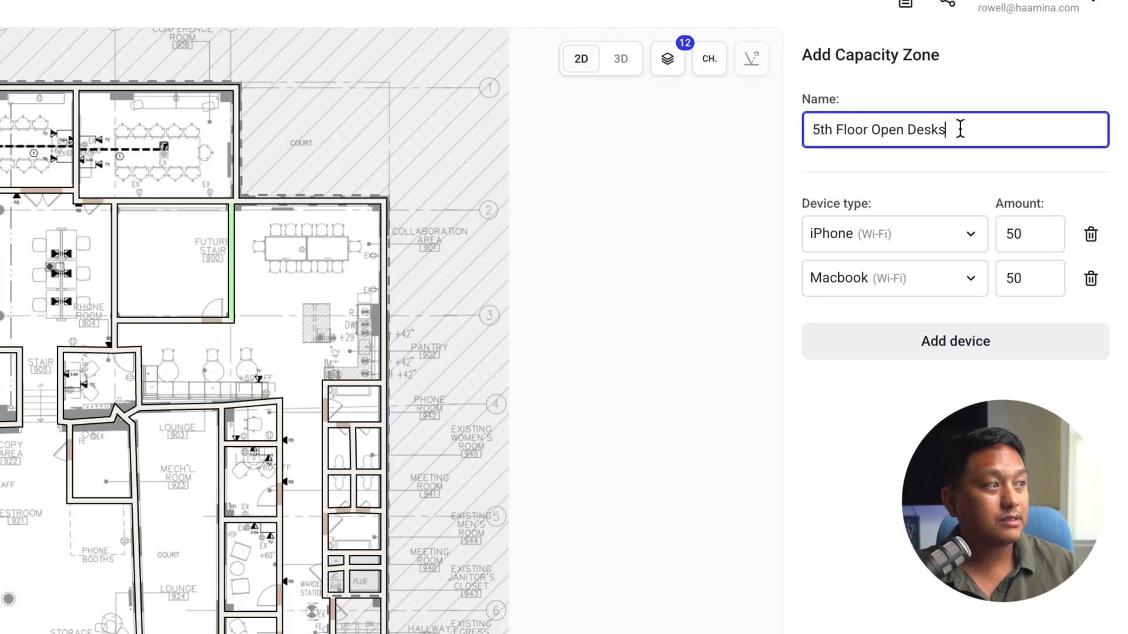
Step: Set the capacity zone's device amounts to 60 iPhone and 60 Macbook clients
double_click(1026, 234)
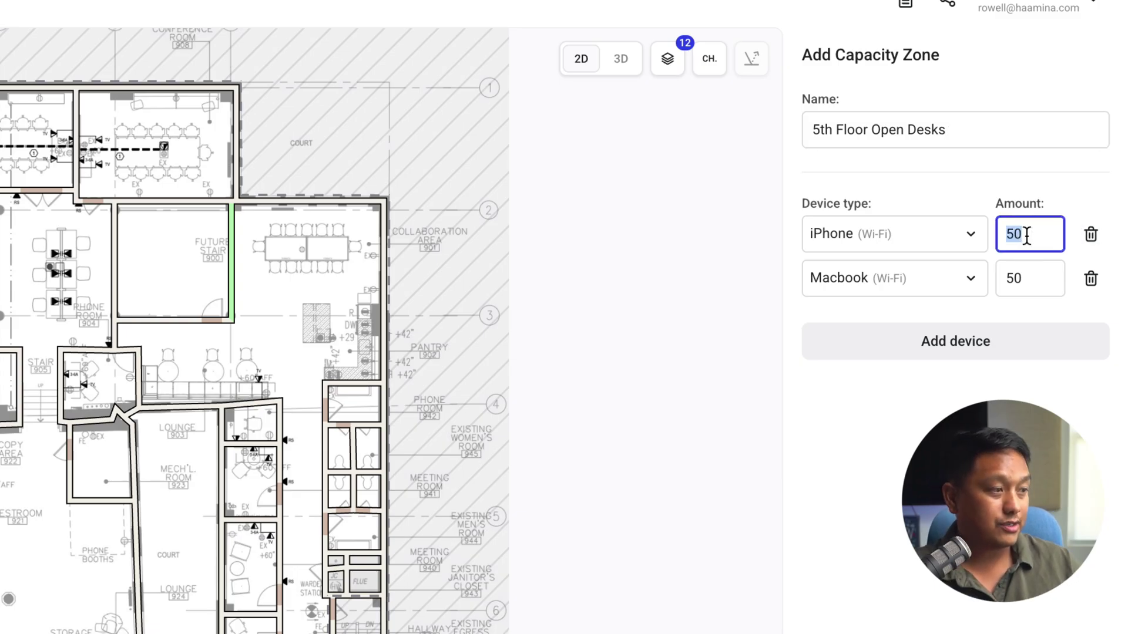
text(60)
click(1024, 280)
double_click(1030, 287)
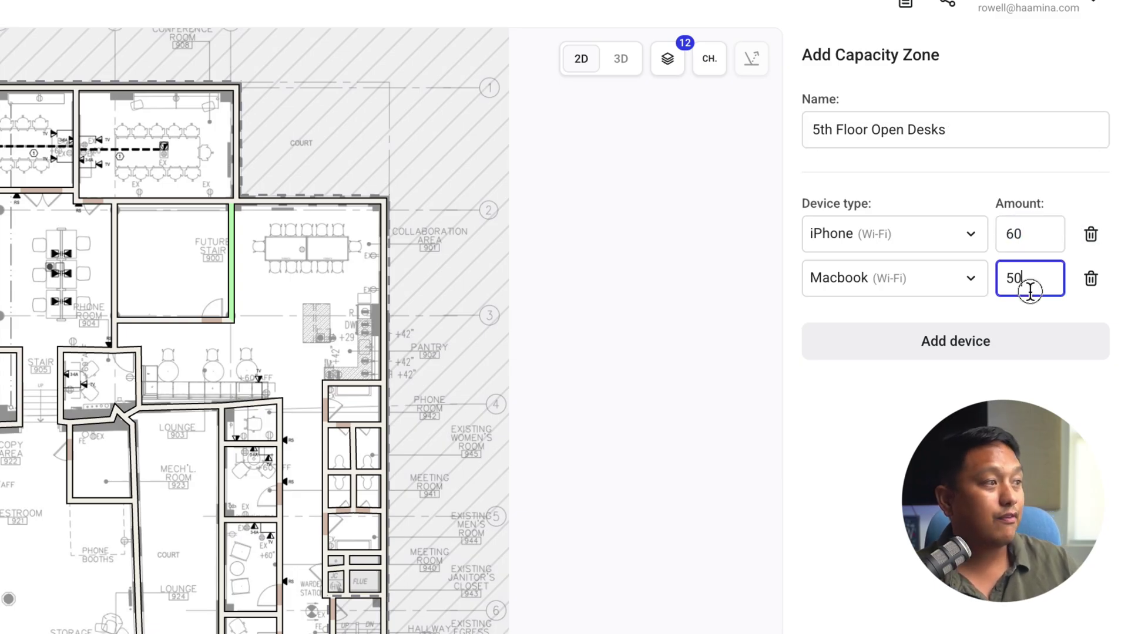
text(600)
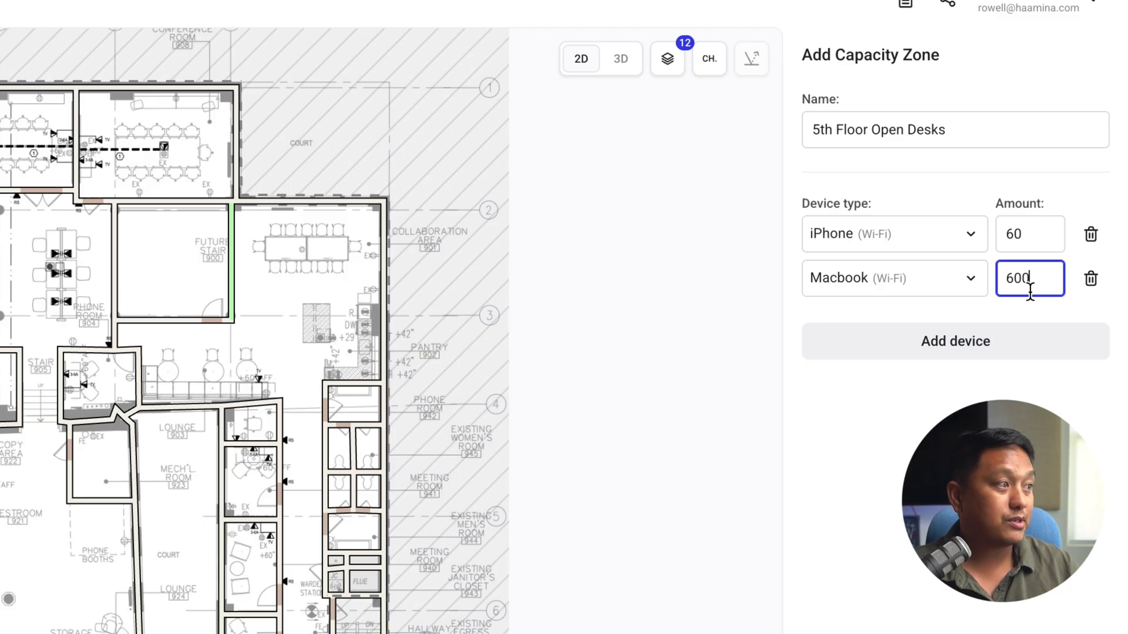
key(BackSpace)
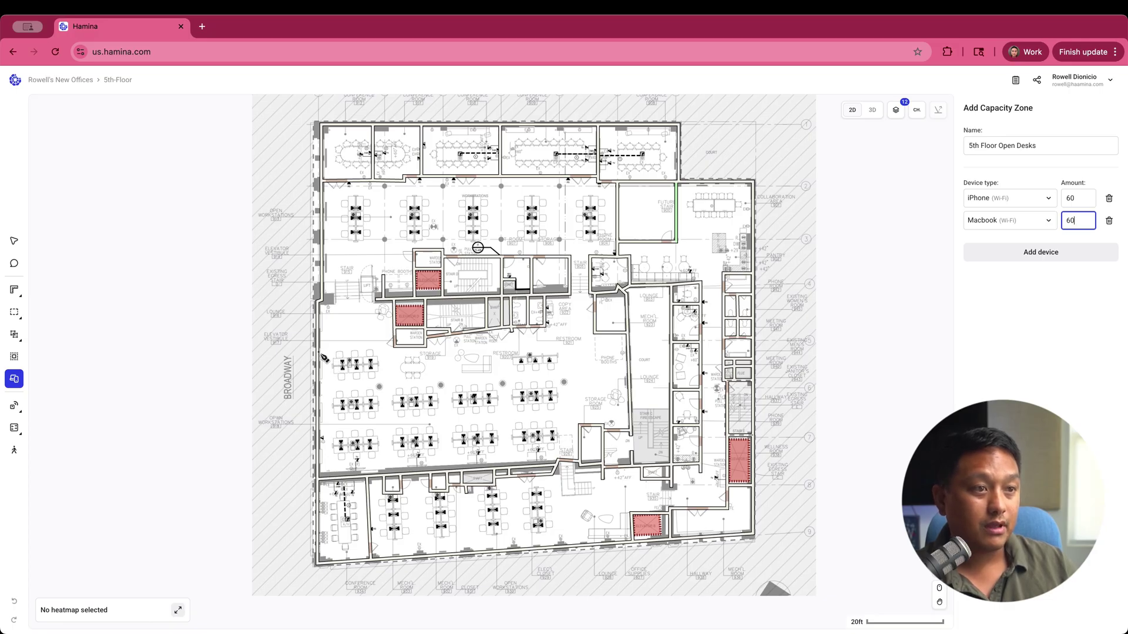
Step: Draw a four-sided capacity zone around the three rows of open desks below Elevator D, from the Broadway wall to the last desk column
click(318, 352)
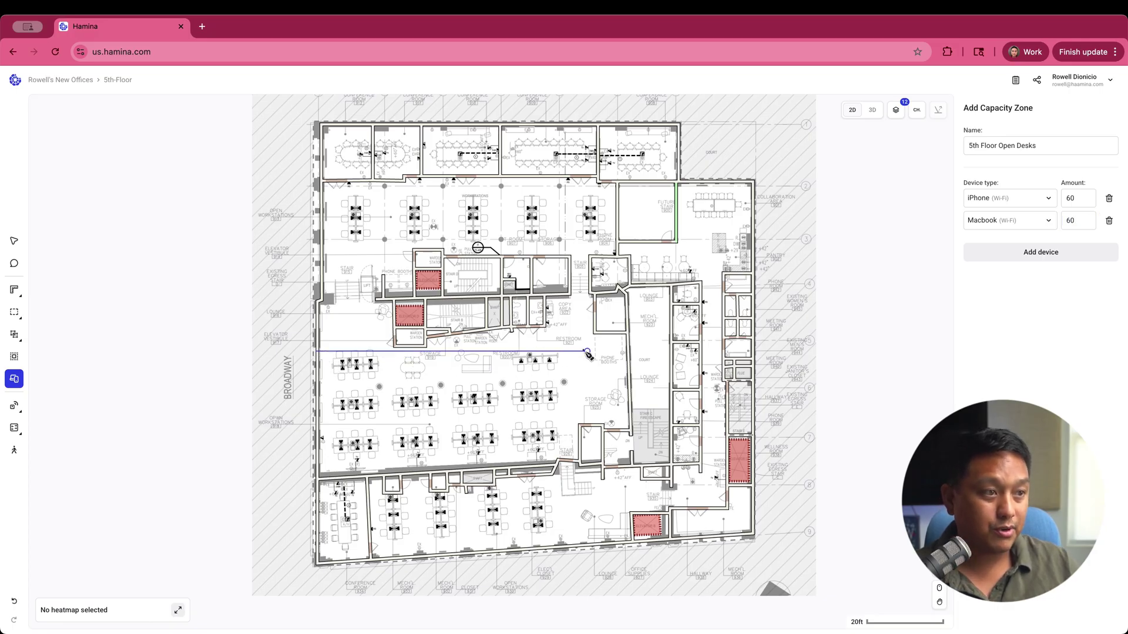
click(565, 351)
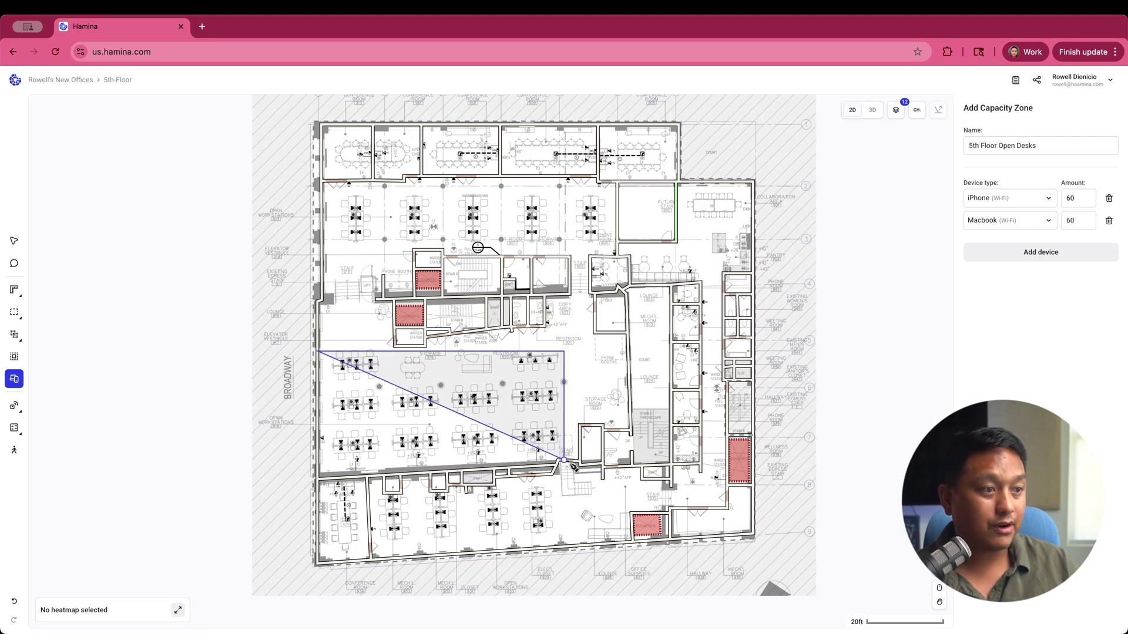
click(566, 456)
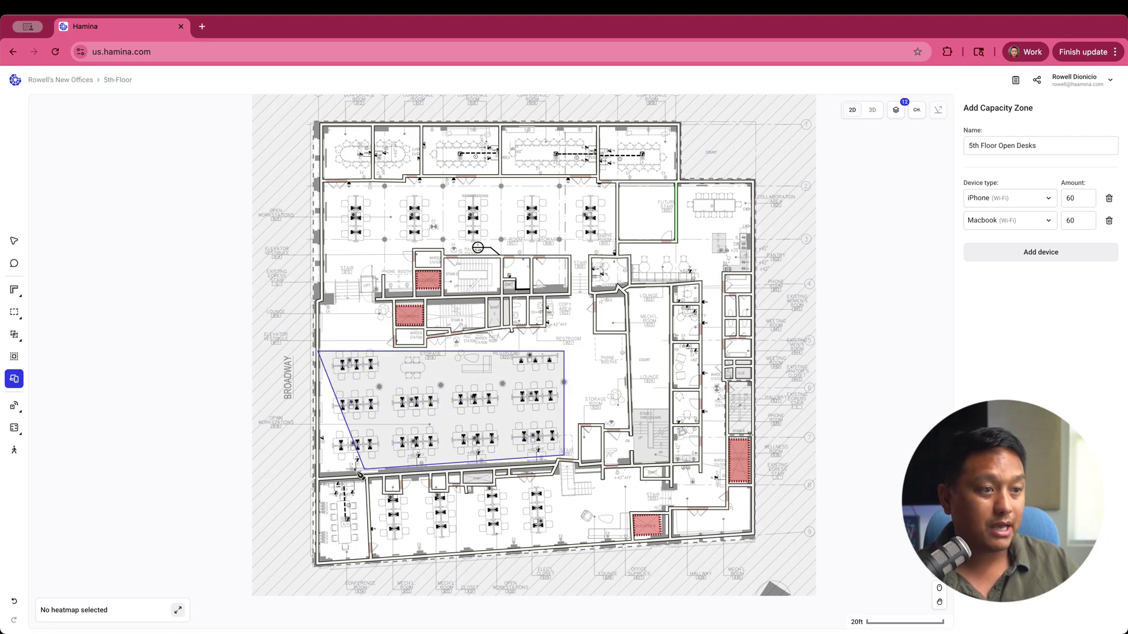
double_click(321, 472)
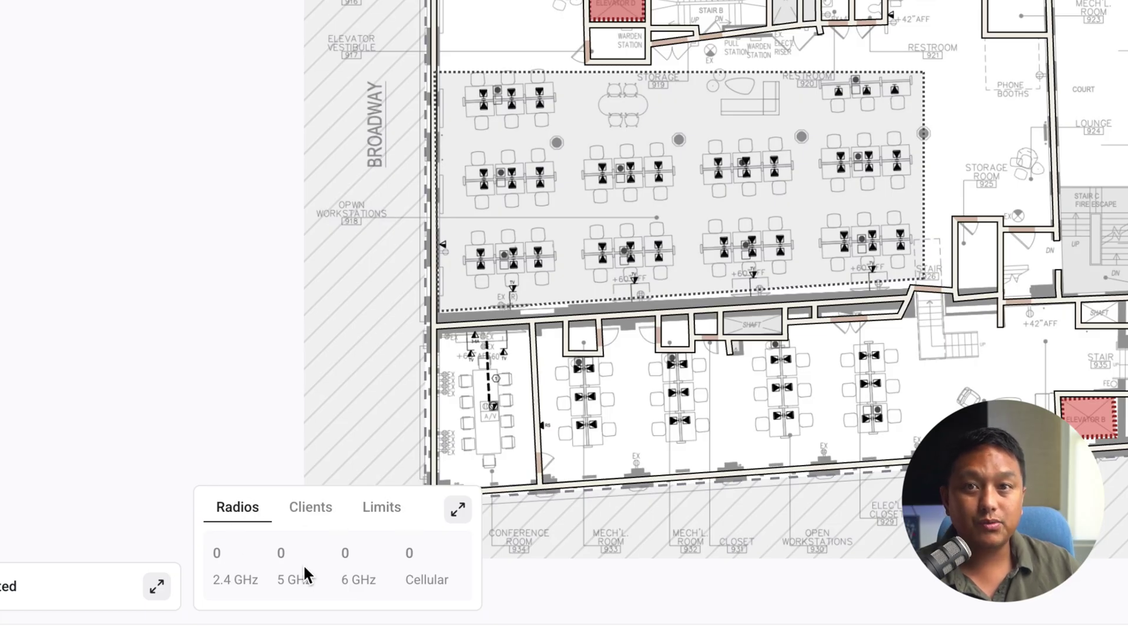
Step: Review the capacity summary's clients and limits, and the maximum client devices per radio in the capacity requirements
click(304, 513)
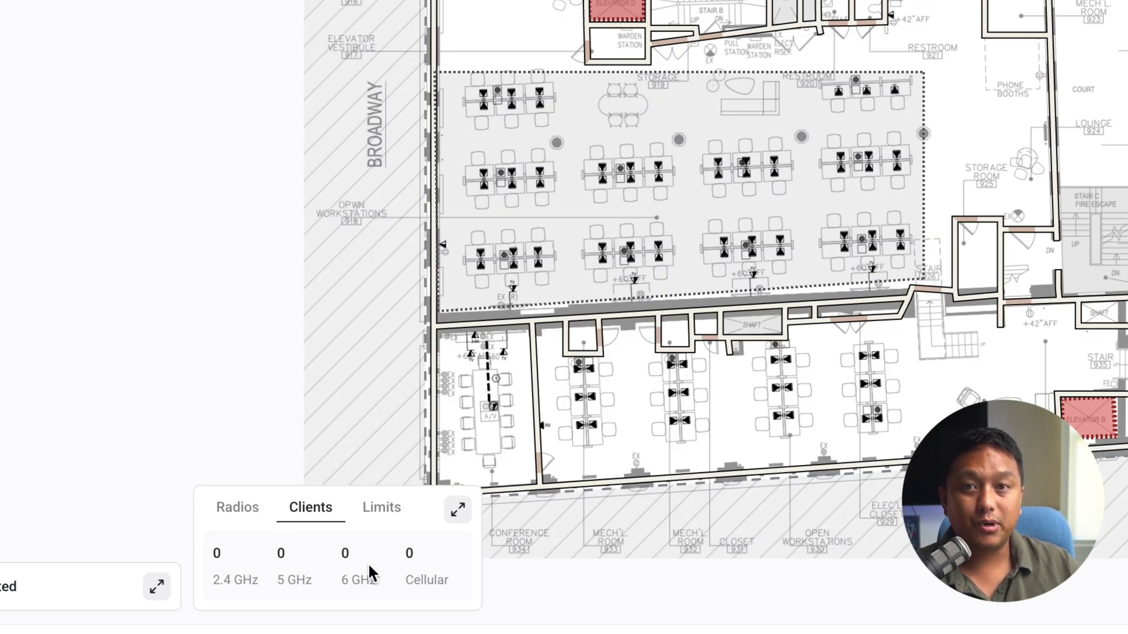
click(379, 505)
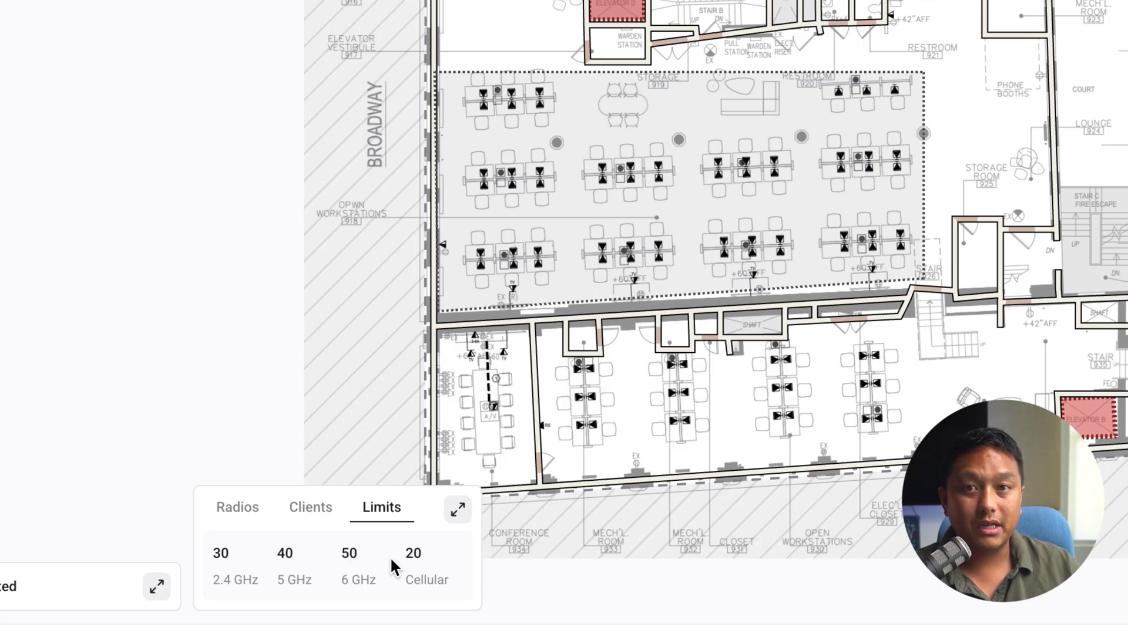
click(458, 511)
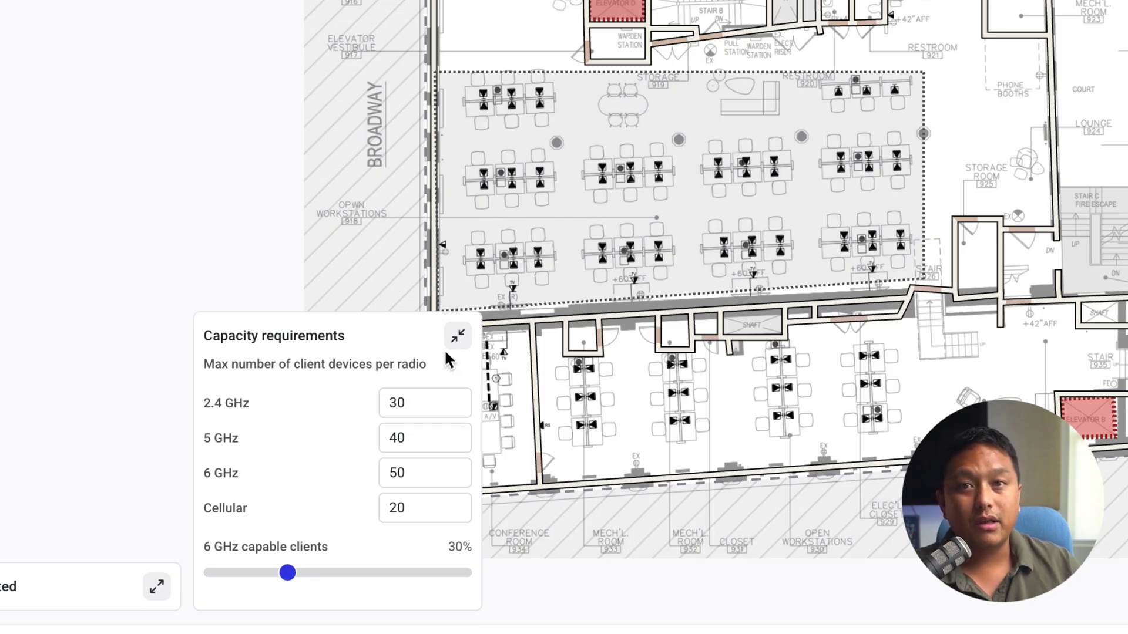
click(457, 335)
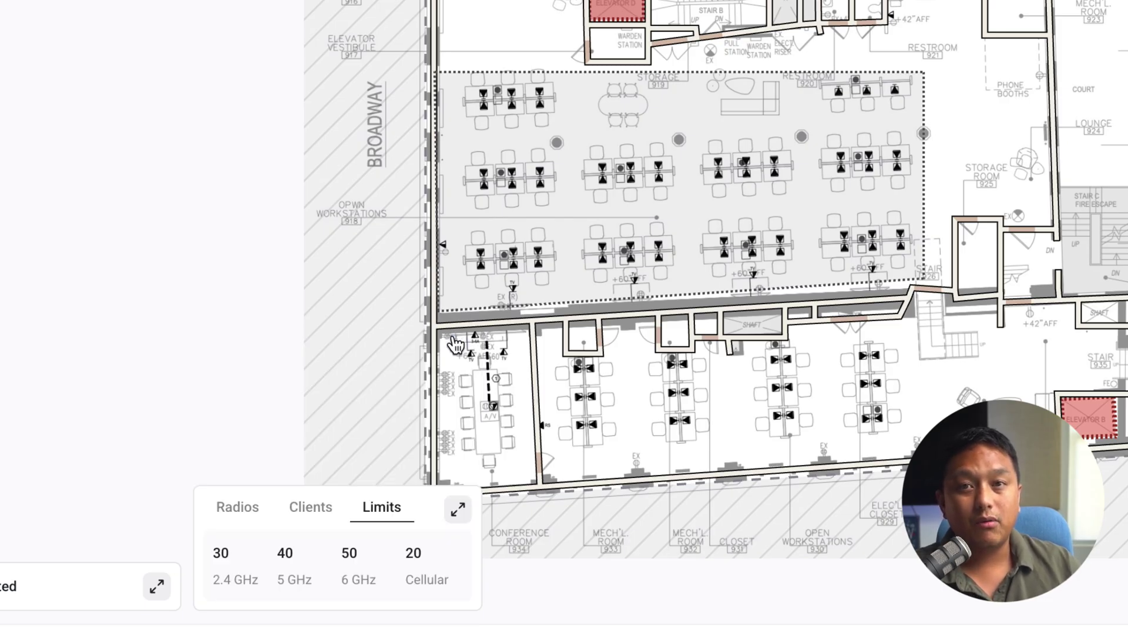
click(315, 509)
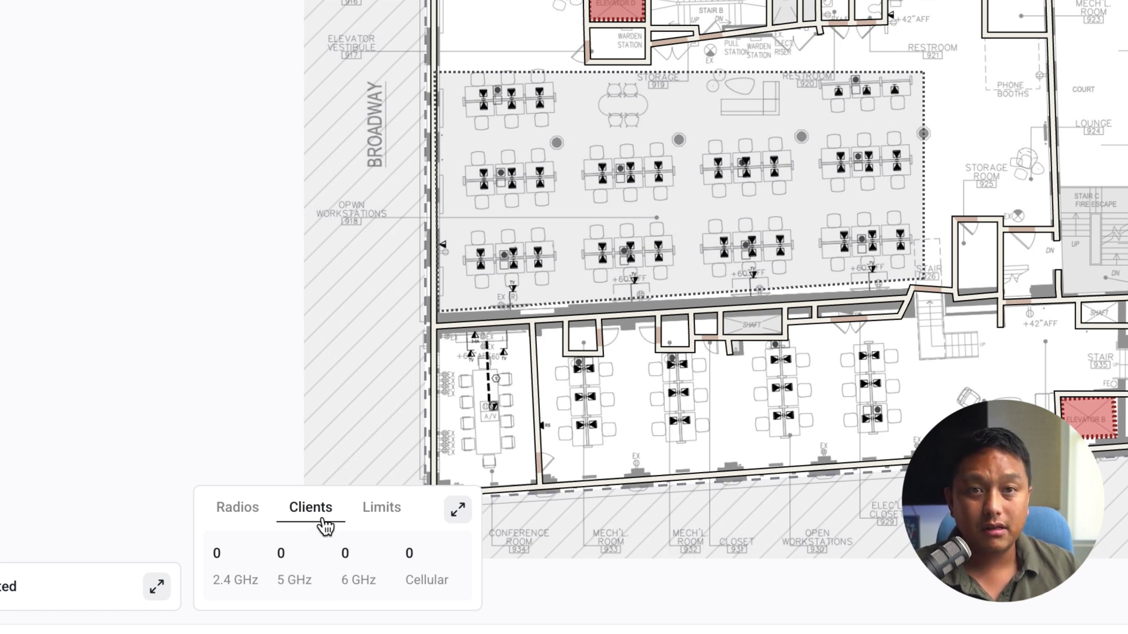
click(456, 510)
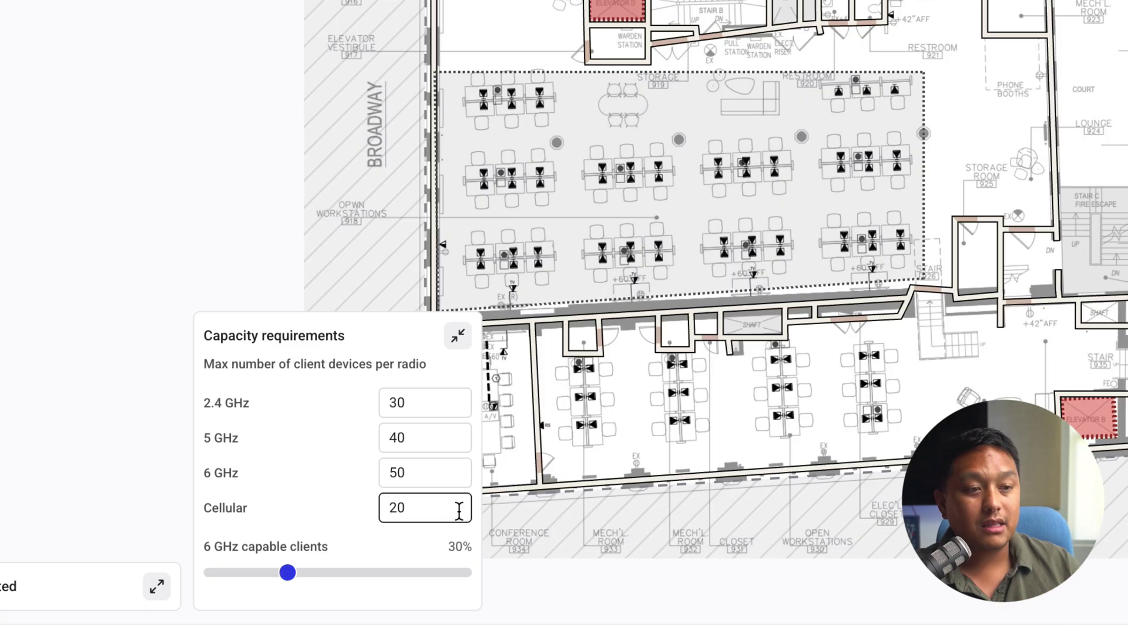
click(392, 438)
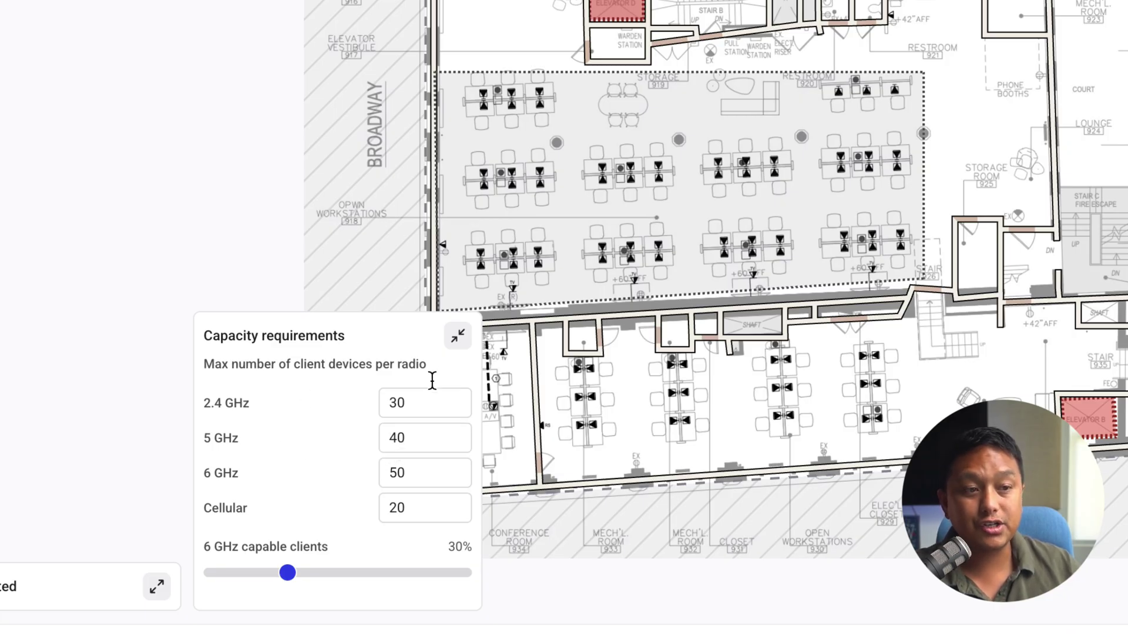
click(457, 336)
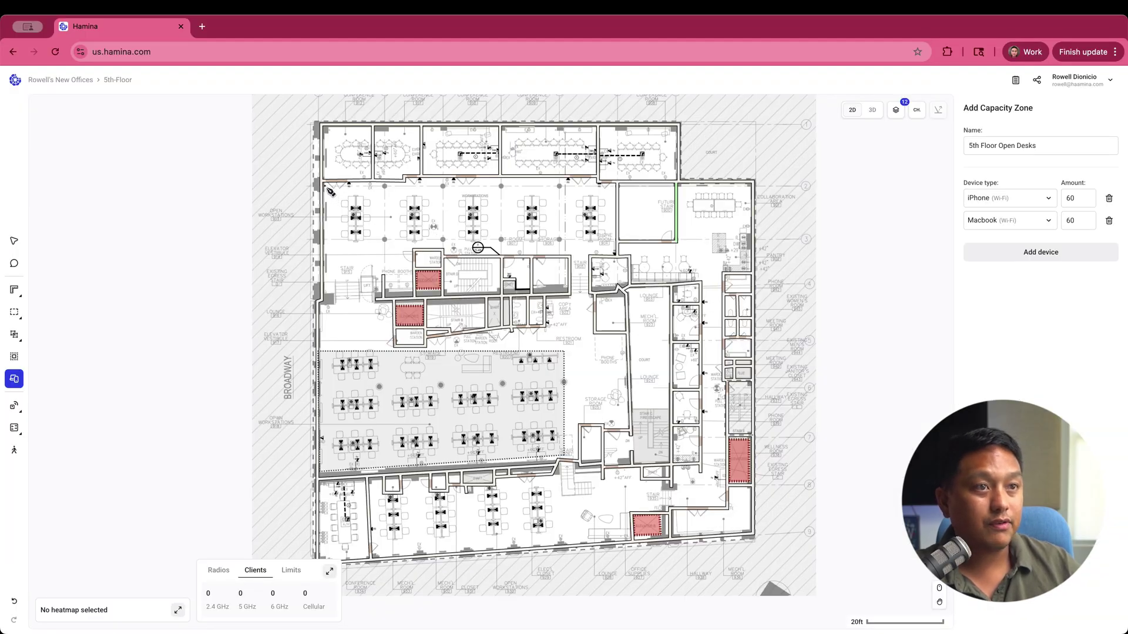
Step: Draw a second four-sided 5th Floor Open Desks capacity zone around the desk row between the upper meeting rooms and the elevator and stair core
click(324, 184)
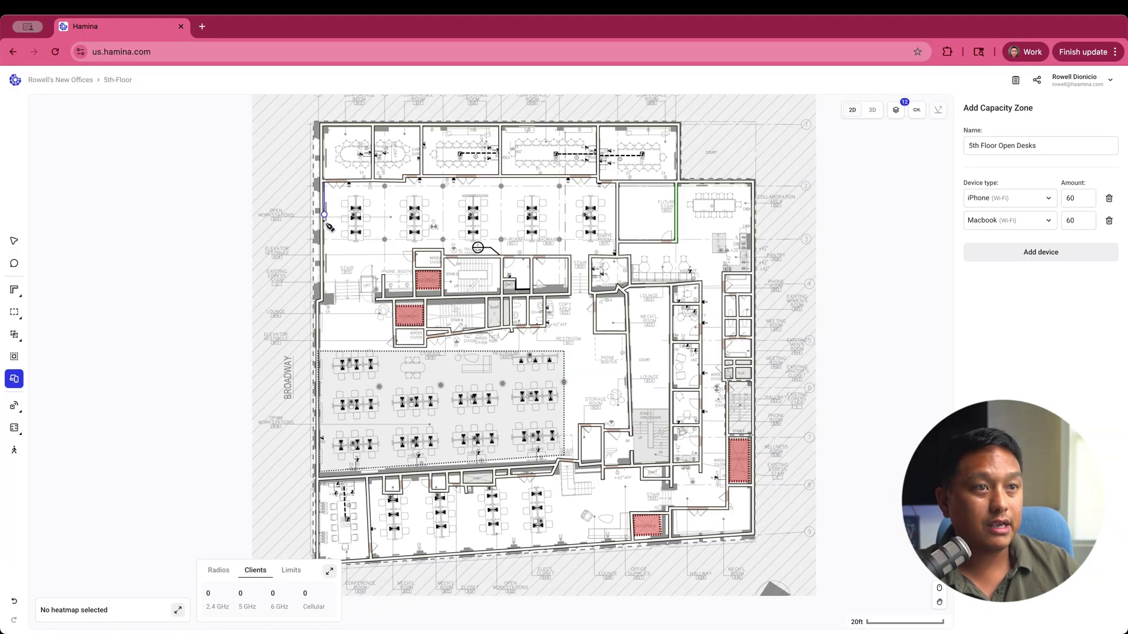
click(324, 248)
click(616, 247)
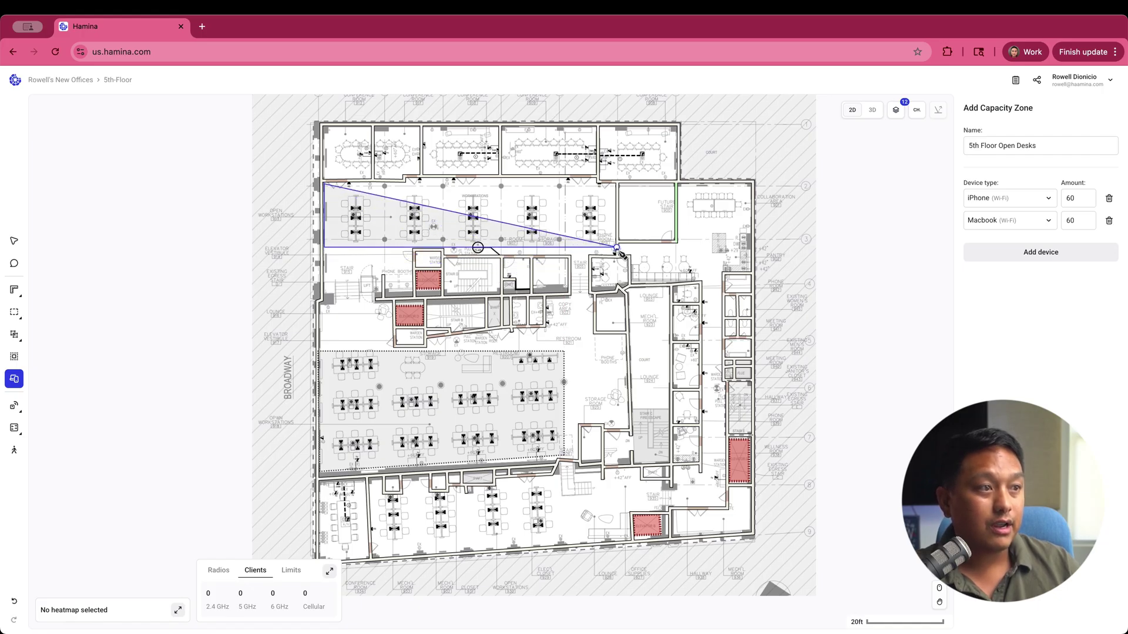
double_click(621, 193)
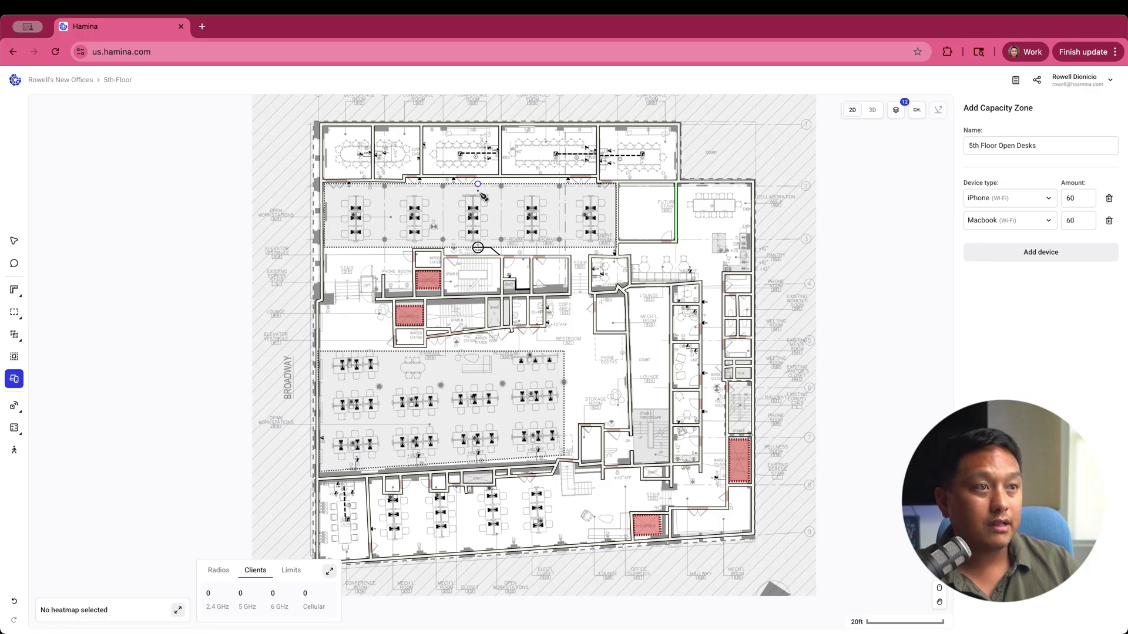
Step: Rename the capacity zone over the desk row below the upper meeting rooms to 5th Floor Open Desks North
click(459, 188)
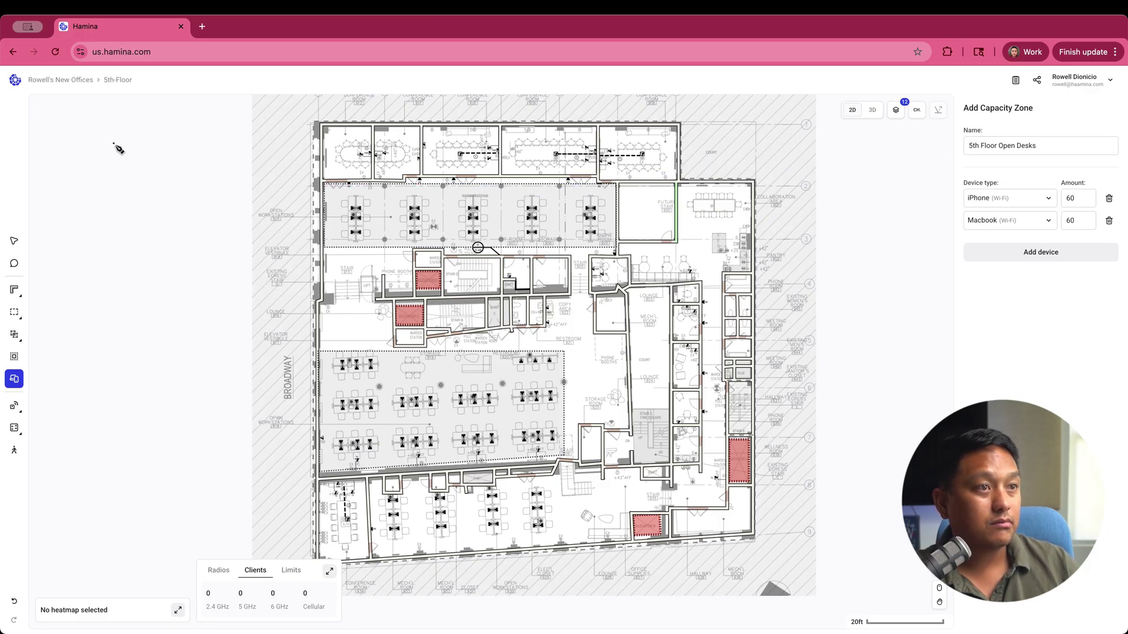
click(14, 242)
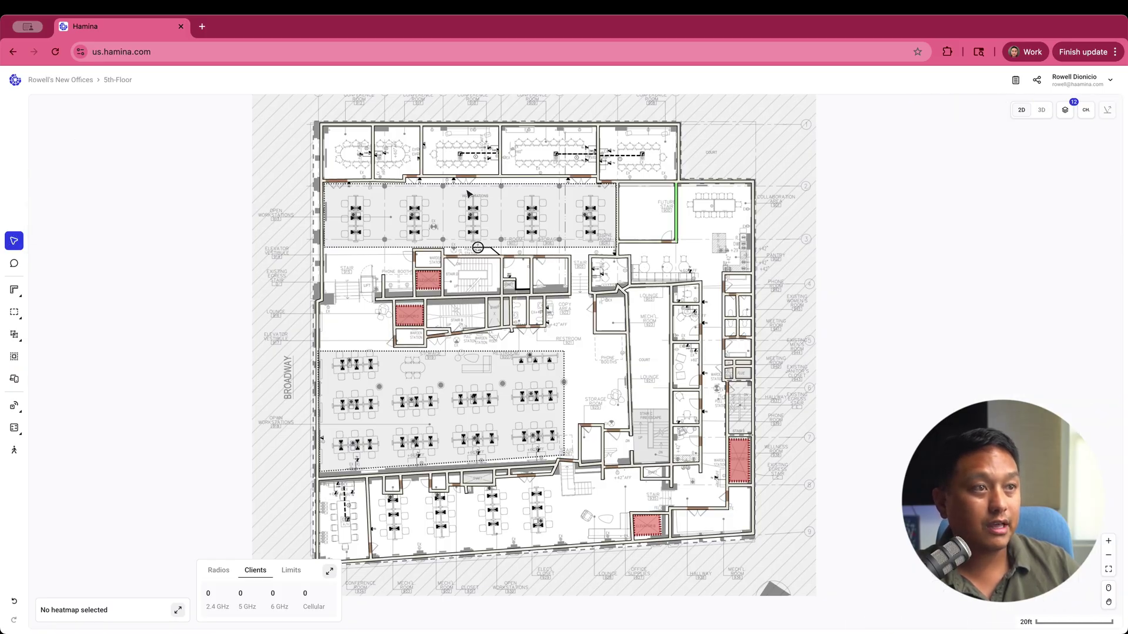
click(468, 195)
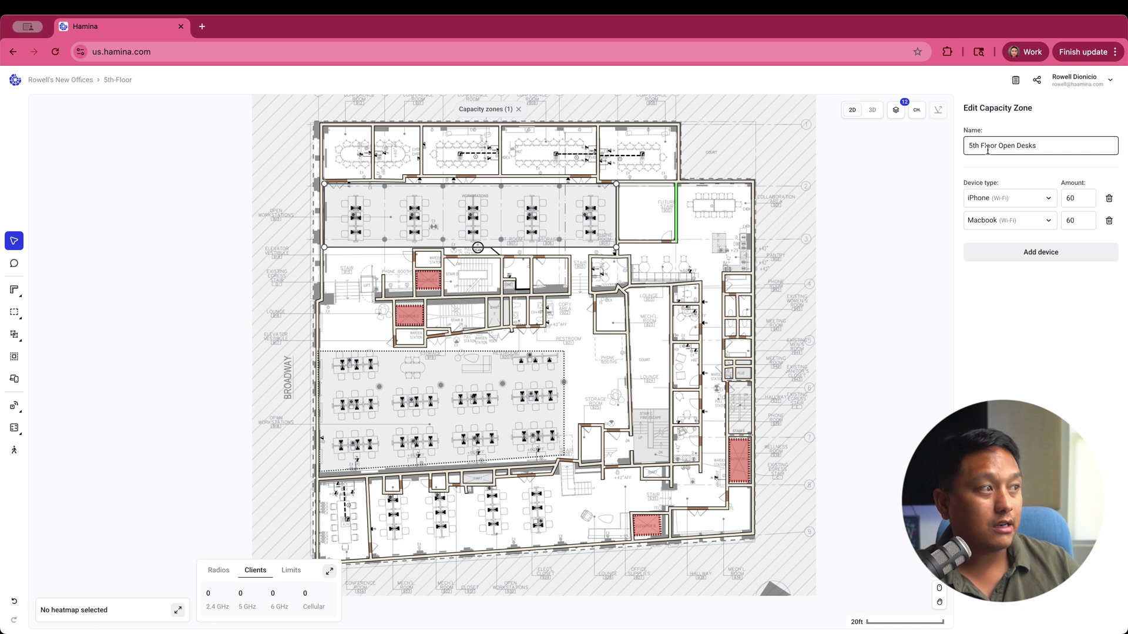
click(1005, 151)
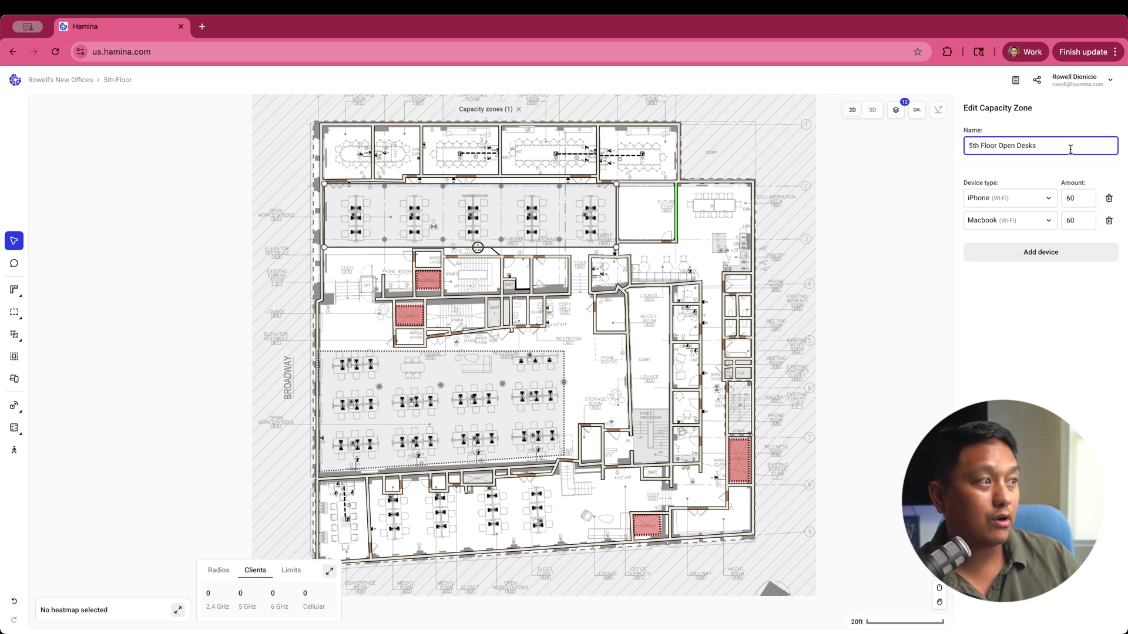
text(North)
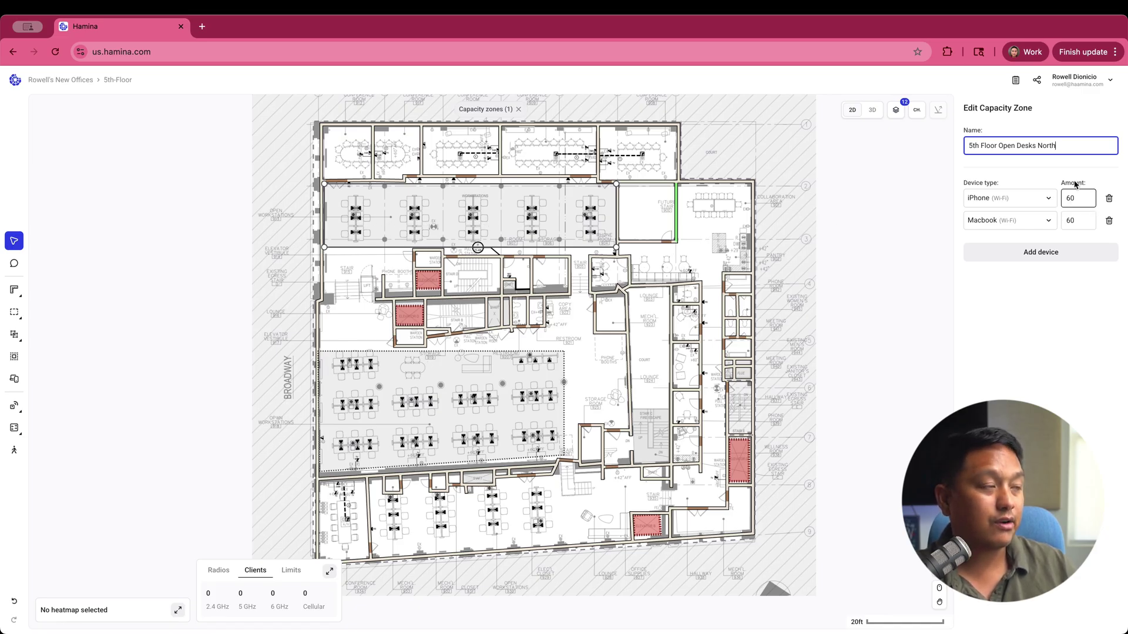
Step: Open the iPhone device amount of the 5th Floor Open Desks North capacity zone for editing
click(1068, 198)
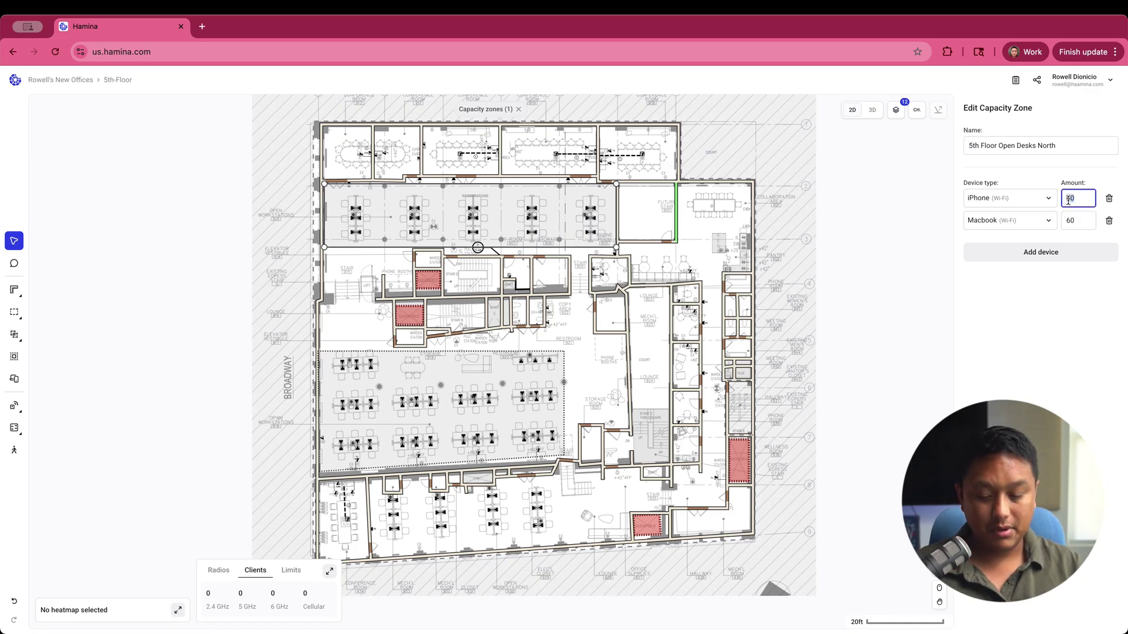
Step: Set the iPhone and Macbook amounts of the 5th Floor Open Desks North capacity zone to 30 each
key(Escape)
key(s)
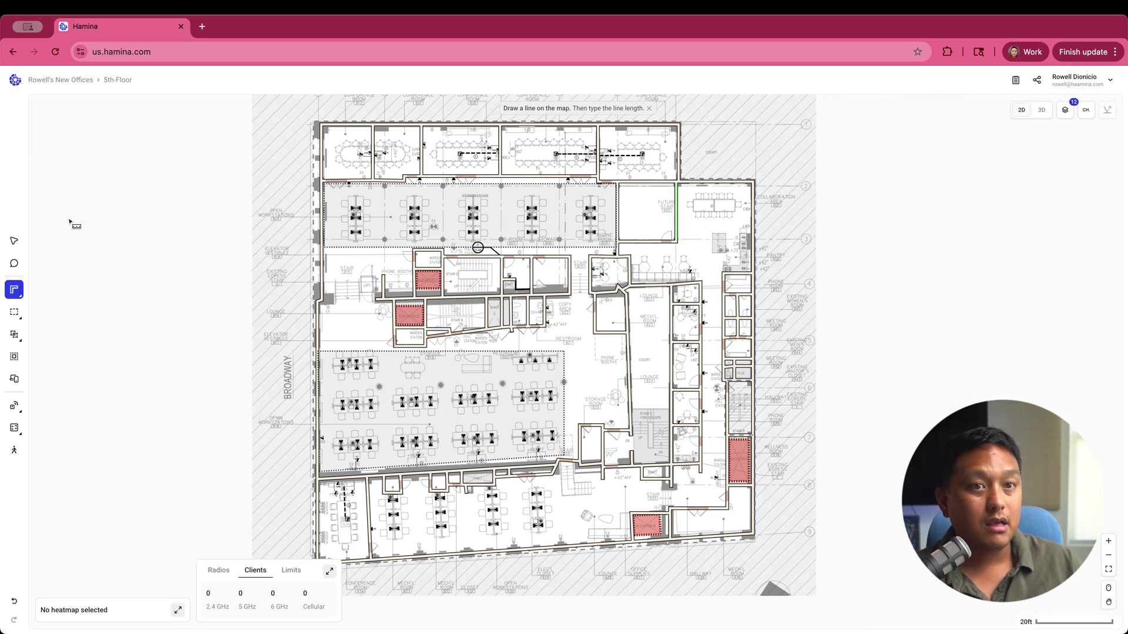
click(14, 238)
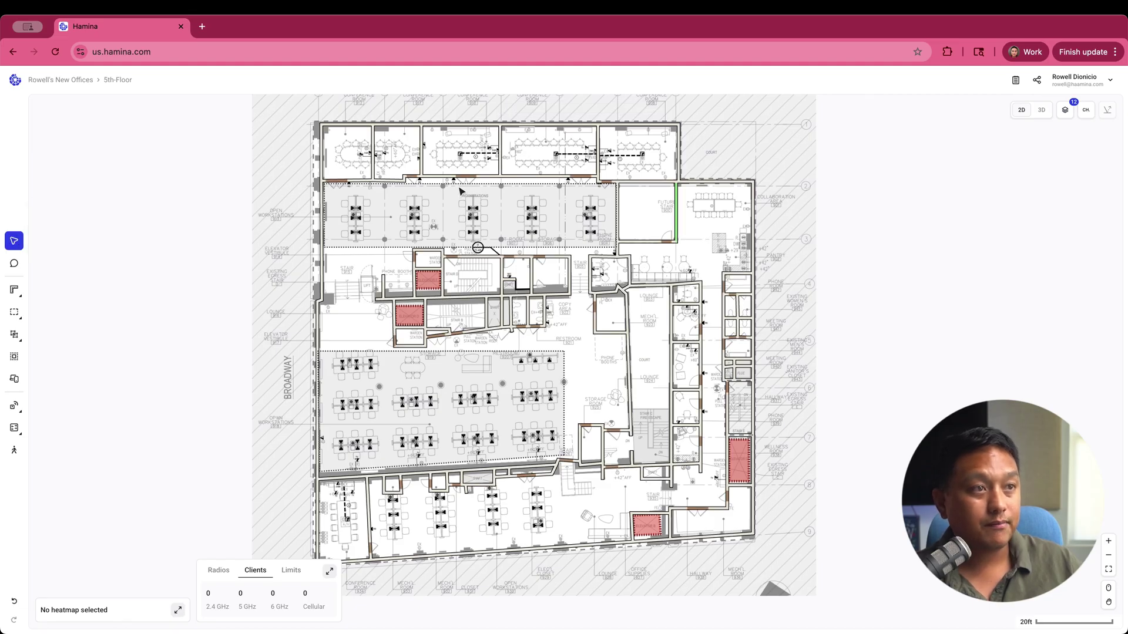
click(461, 191)
double_click(1076, 221)
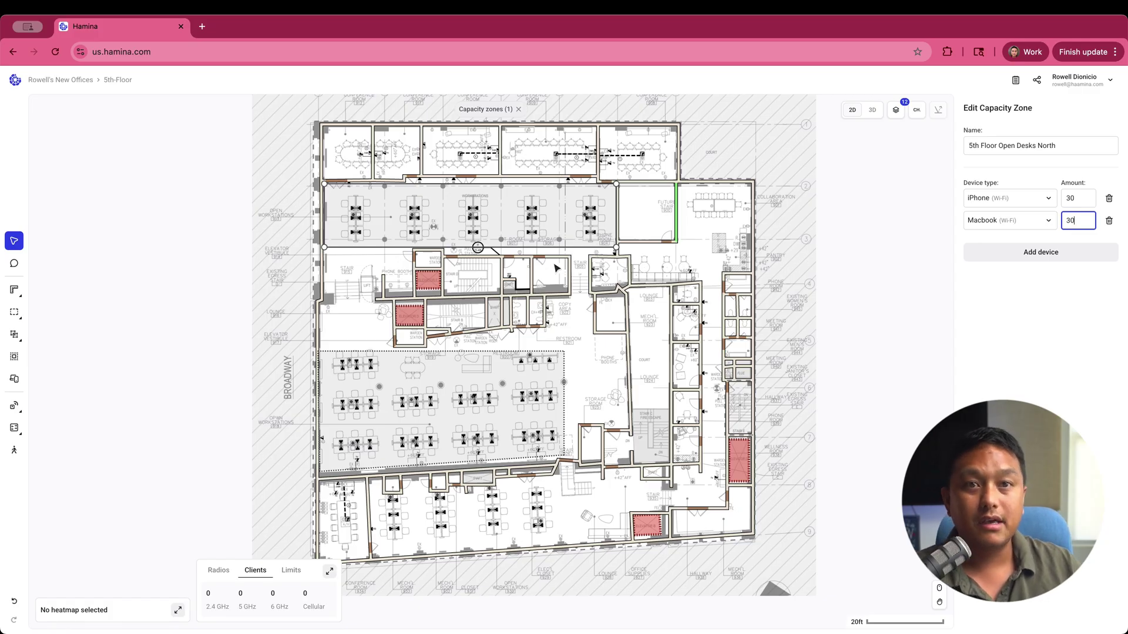
key(Escape)
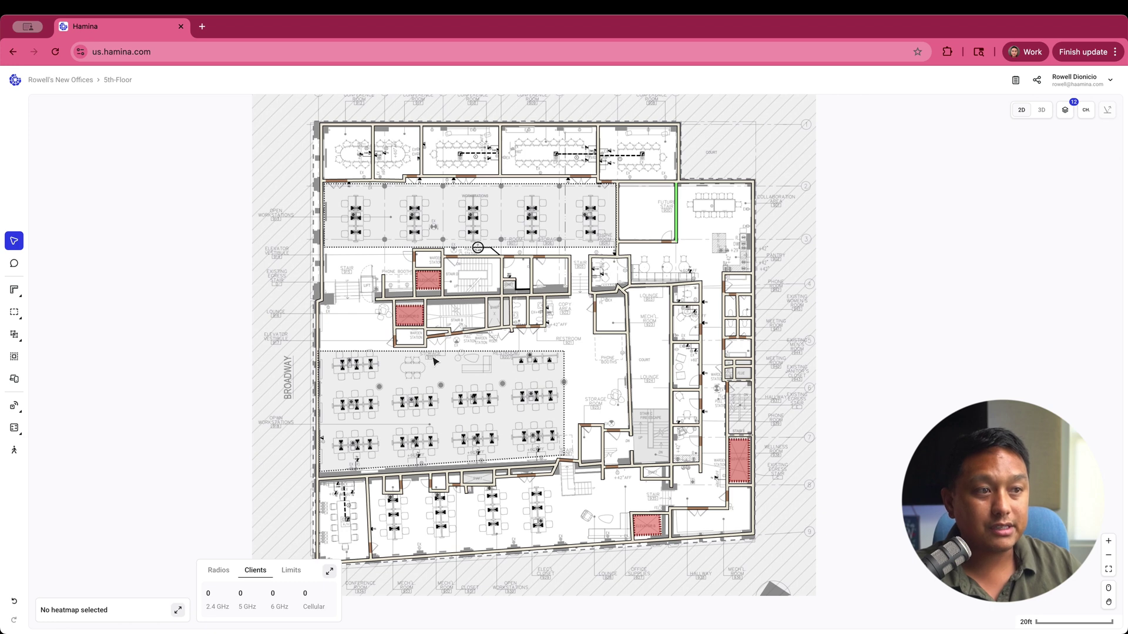
Step: Check the device amounts of the 5th Floor Open Desks zone, then view the 6th-Floor plan and return to 5th-Floor
click(436, 360)
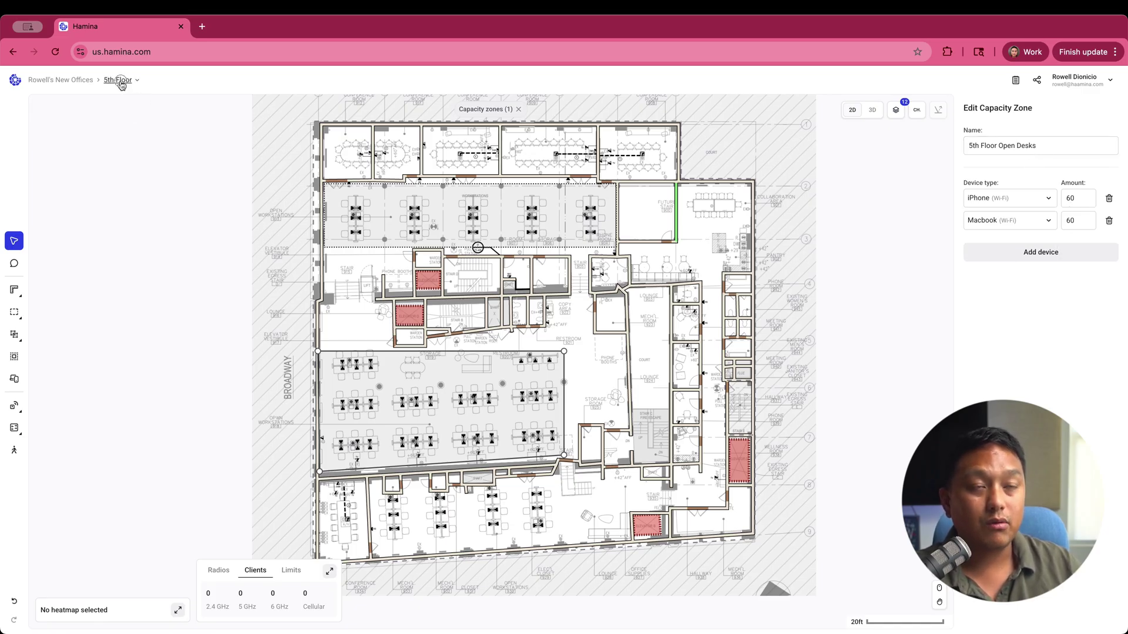
click(130, 79)
click(125, 144)
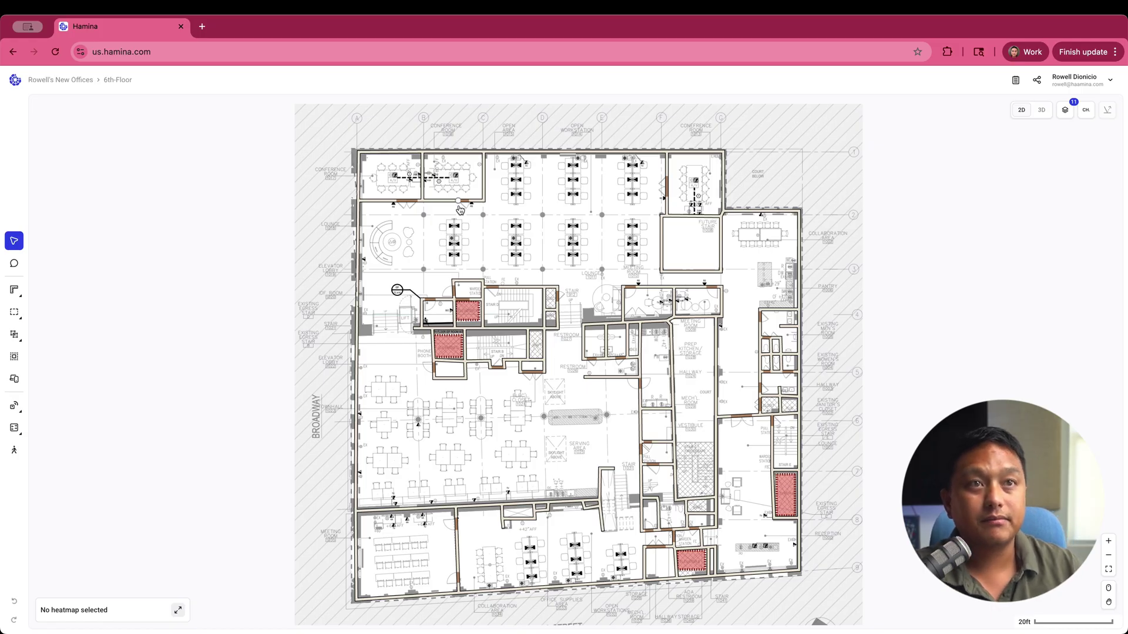
key(Page_Down)
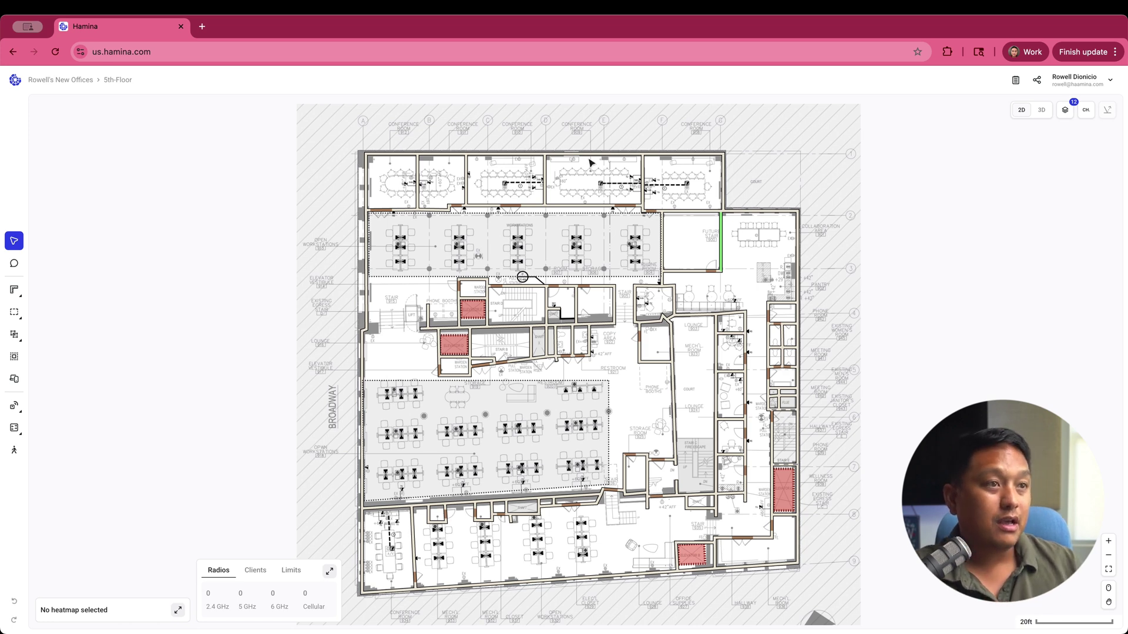
Step: Hide the attenuating objects and walls on the 5th-Floor map
click(1064, 114)
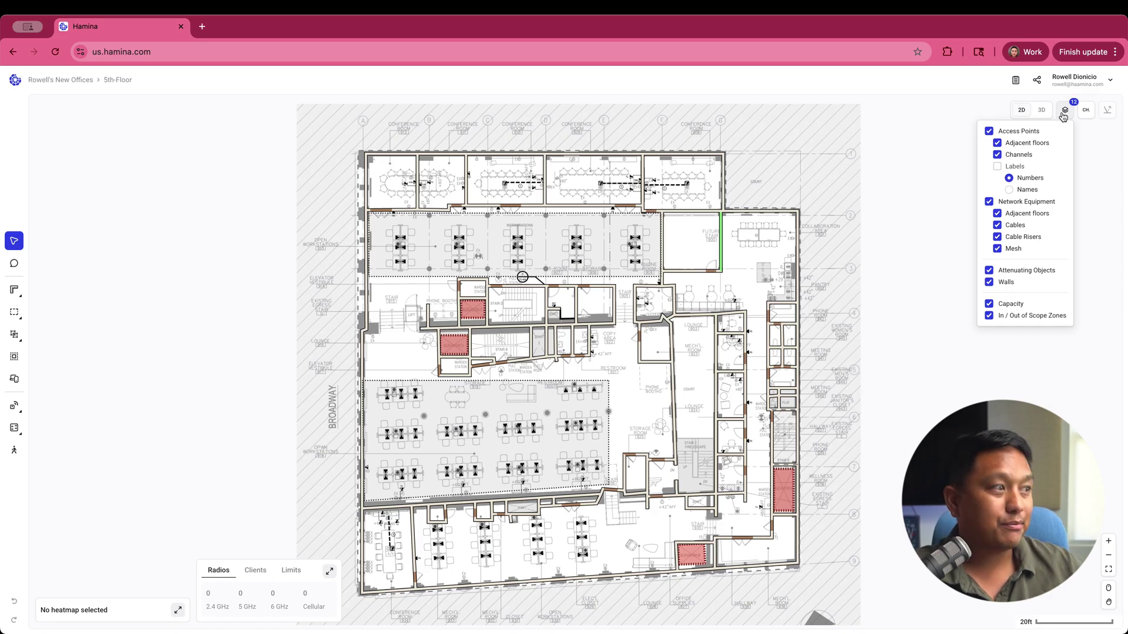
click(990, 272)
click(990, 271)
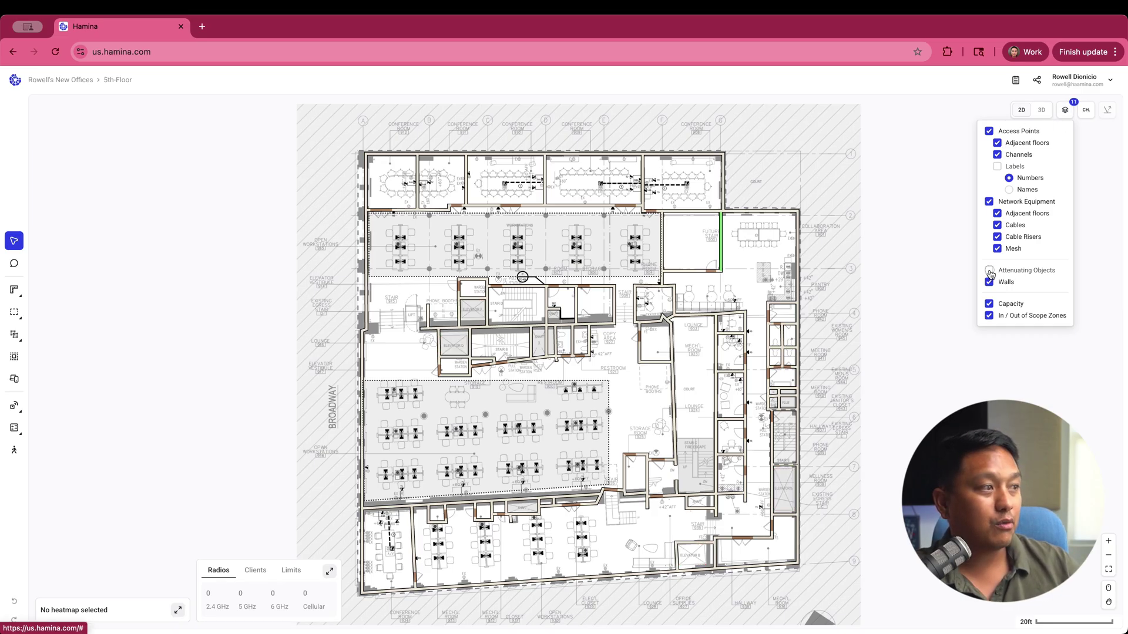
click(990, 271)
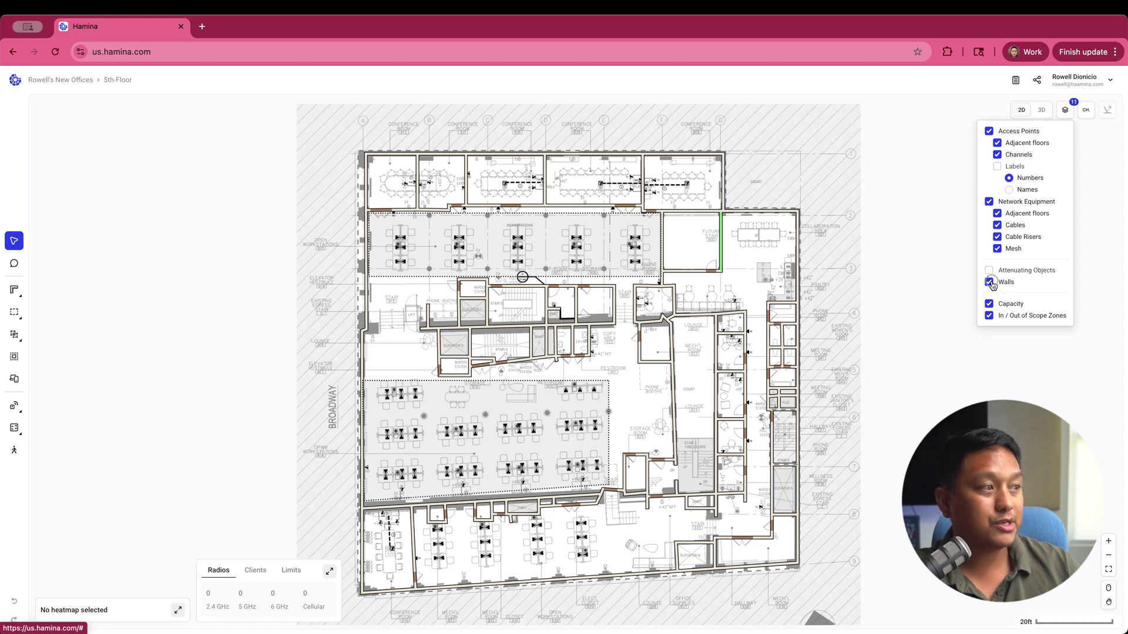
click(990, 282)
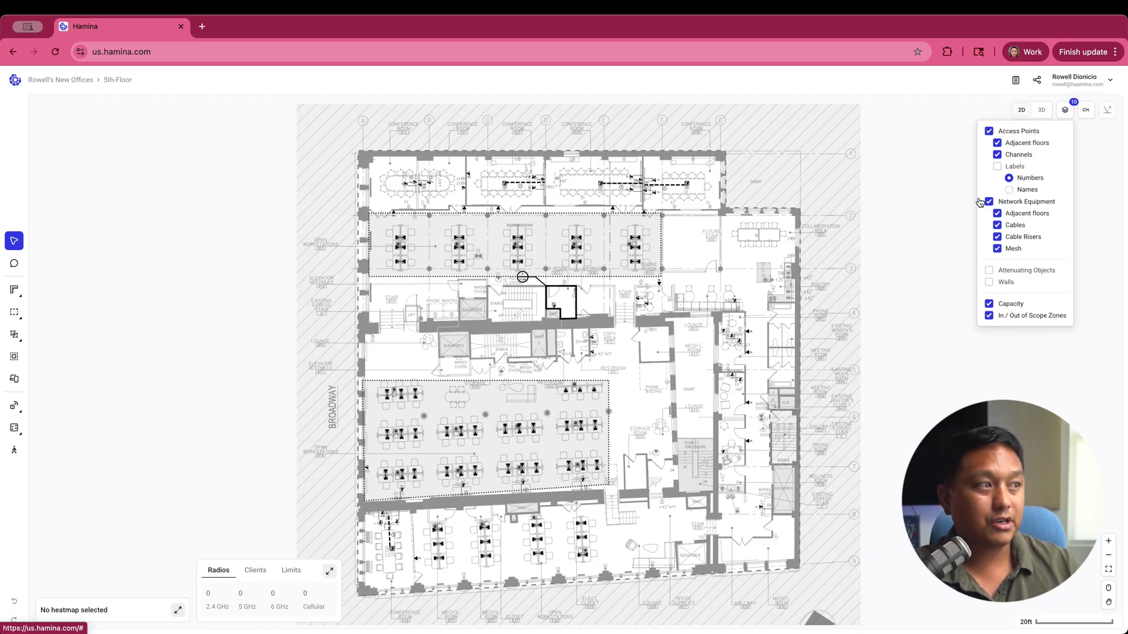
click(905, 192)
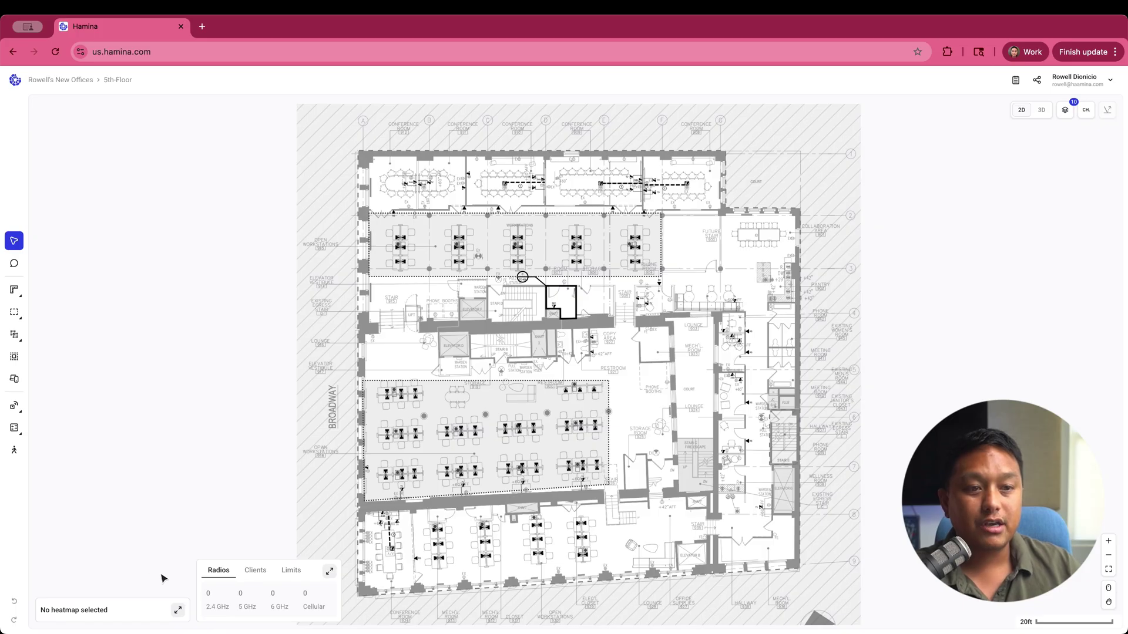
Step: Set the global heatmap opacity to 50% and switch on full building propagation
click(177, 610)
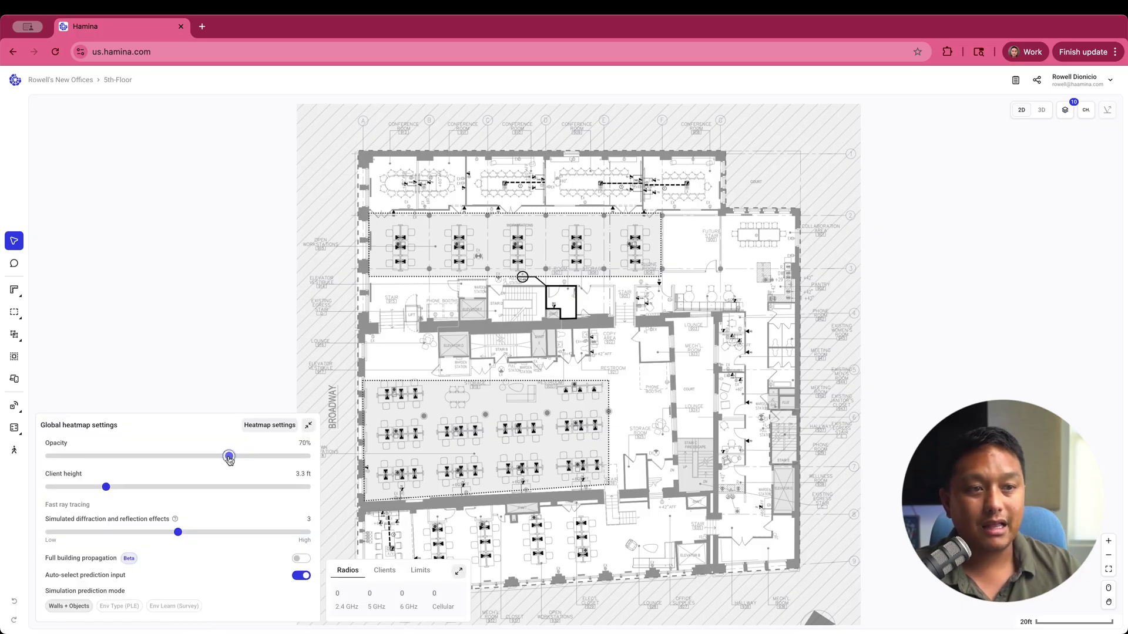
drag(229, 460, 178, 459)
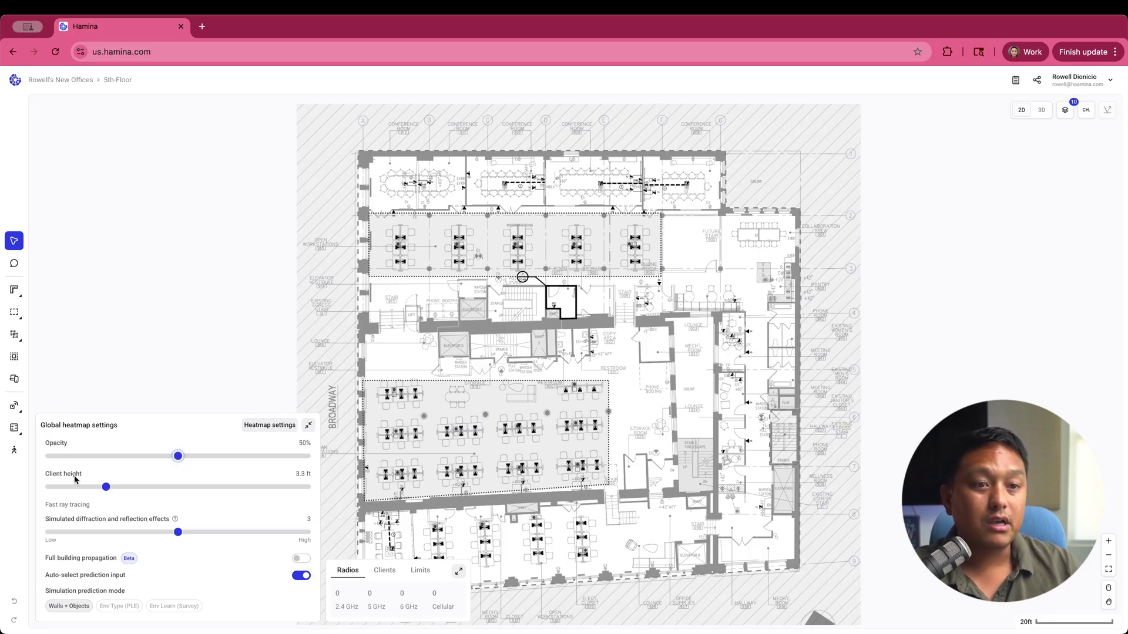
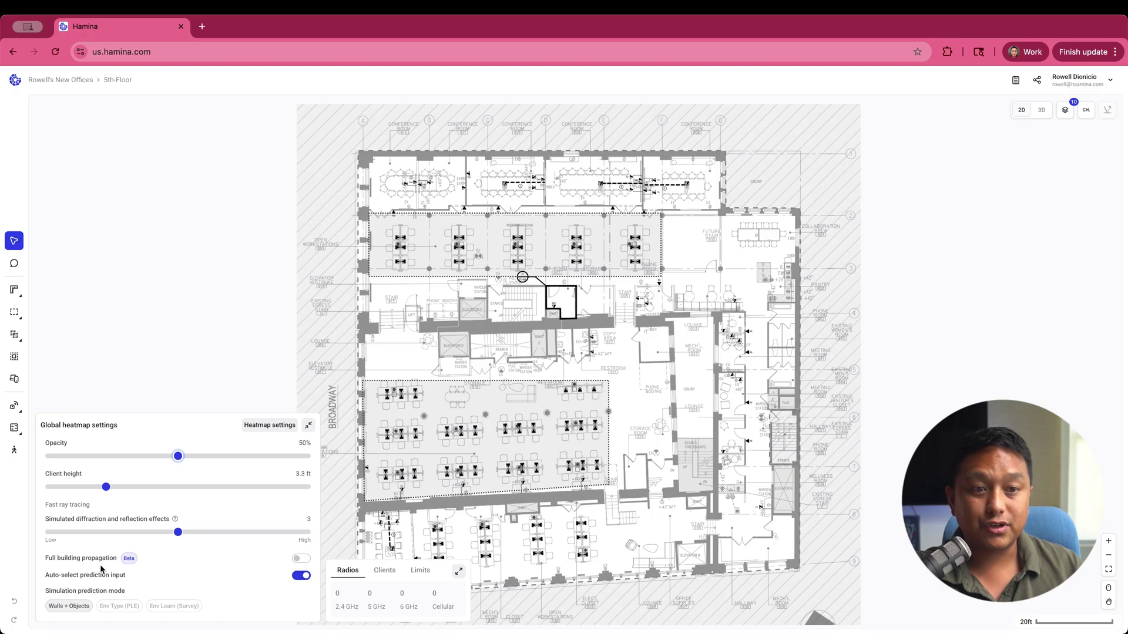
click(303, 559)
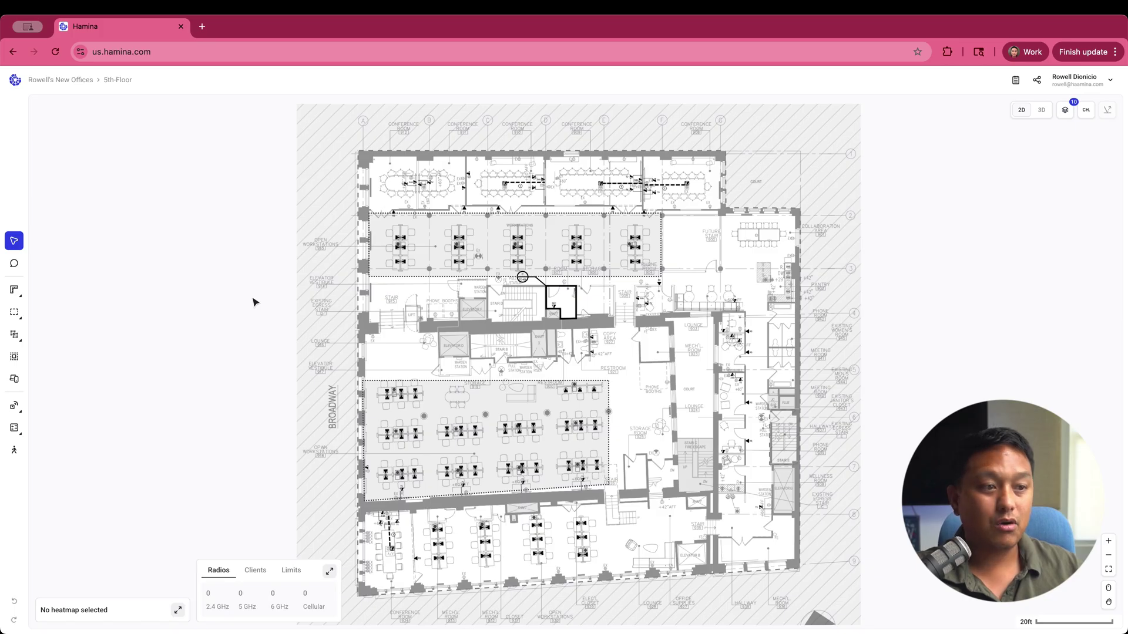
Step: Start adding a Wi-Fi access point and choose Meter as its vendor
scroll(393, 386, right, 3)
scroll(393, 386, right, 1)
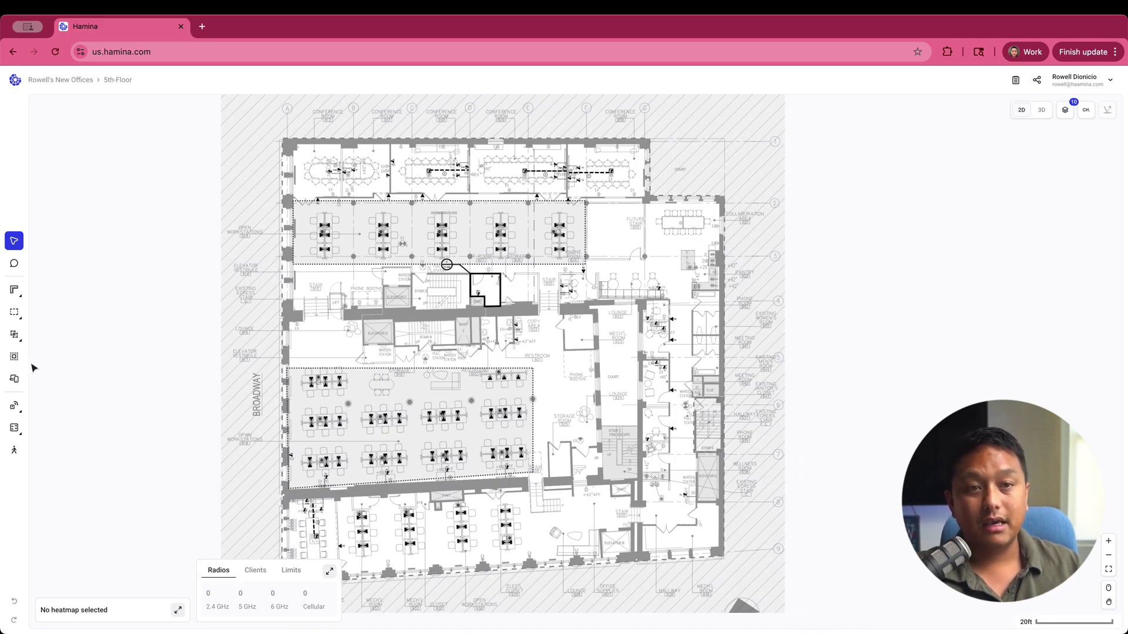
mouse_move(14, 415)
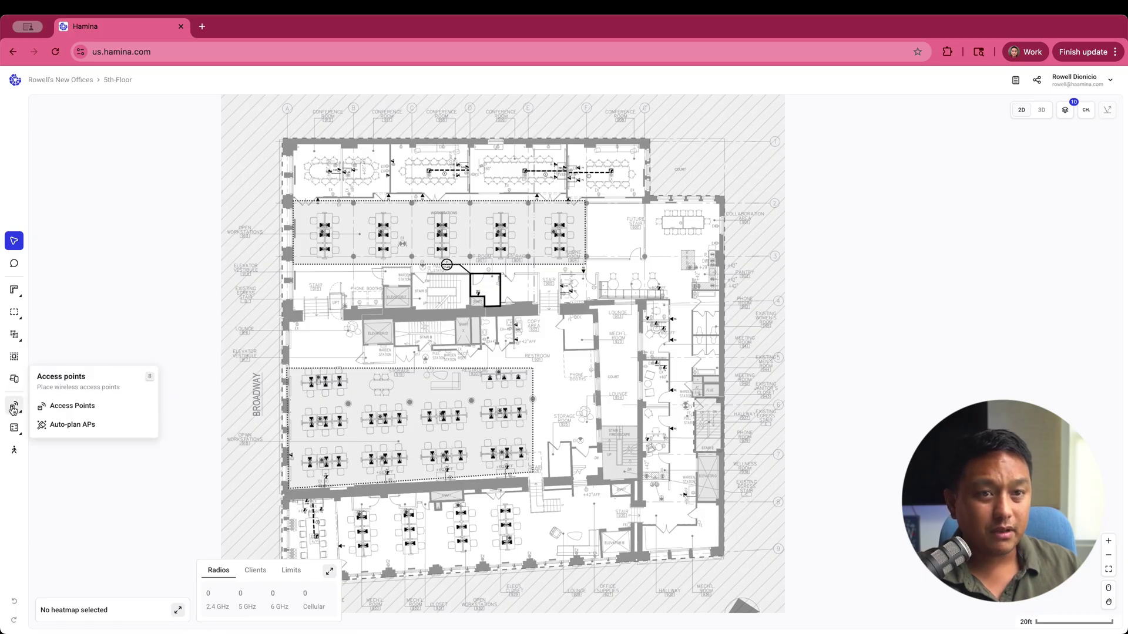
click(59, 407)
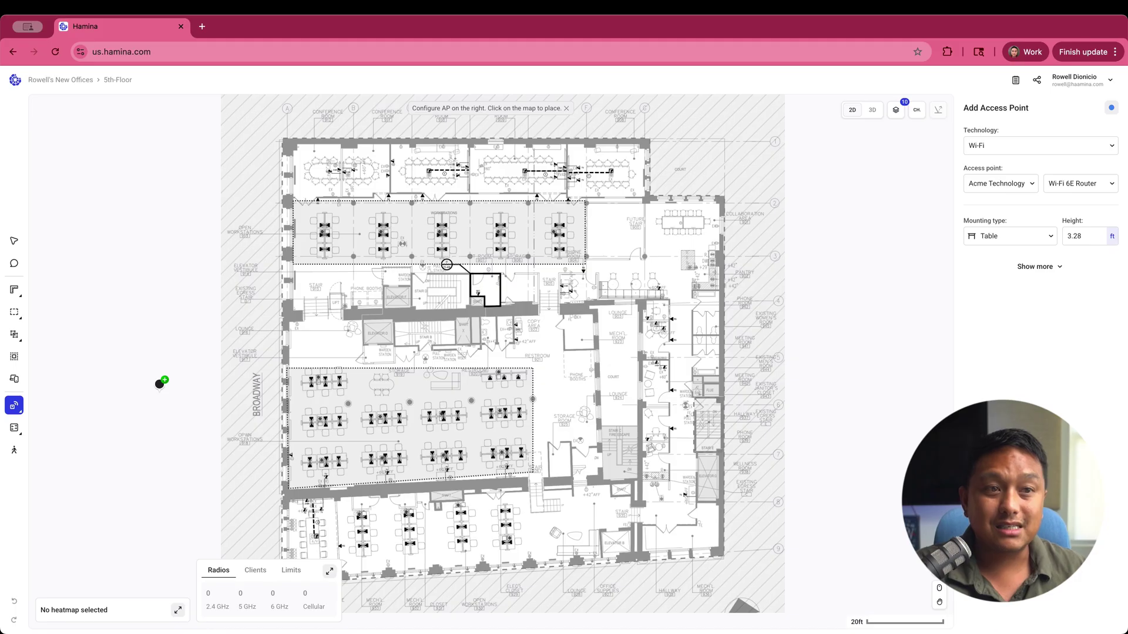
click(1006, 184)
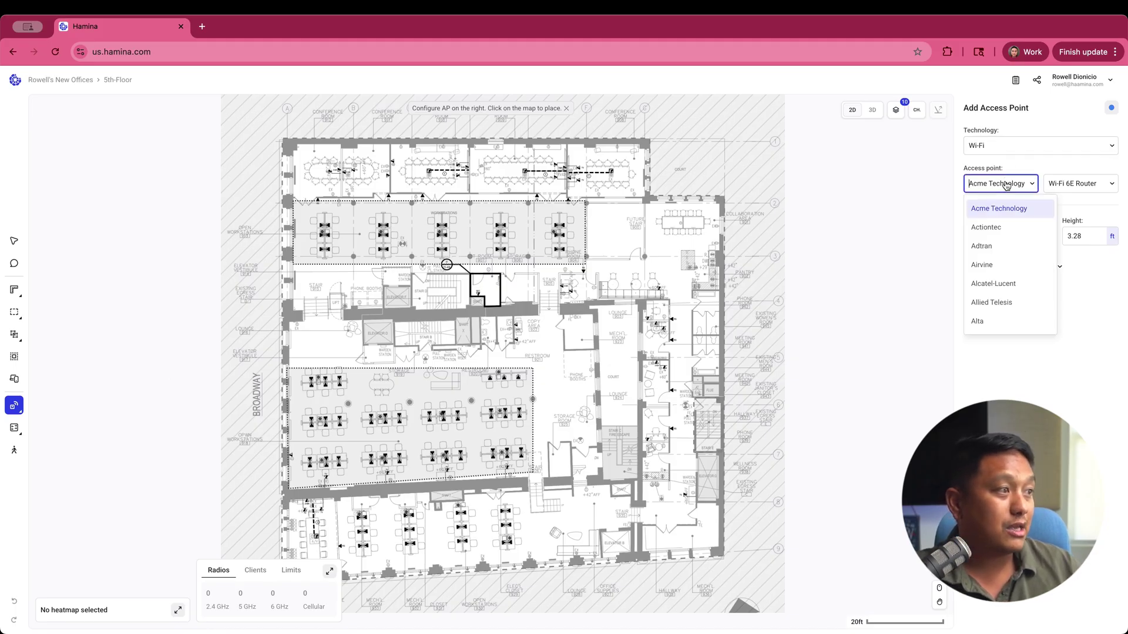
text(meter)
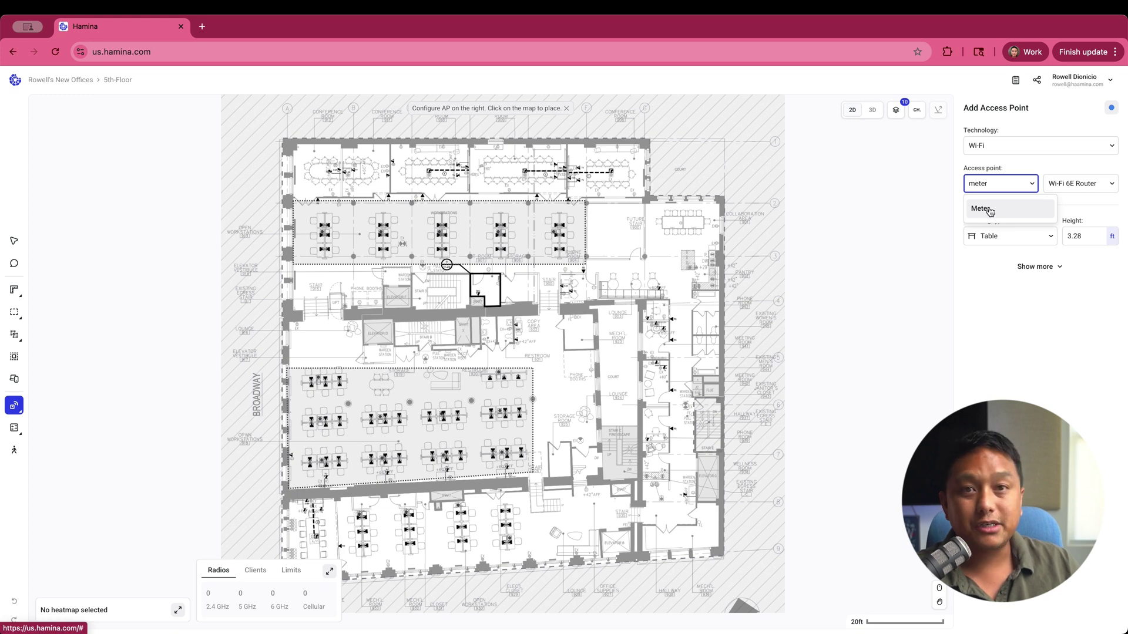
click(990, 210)
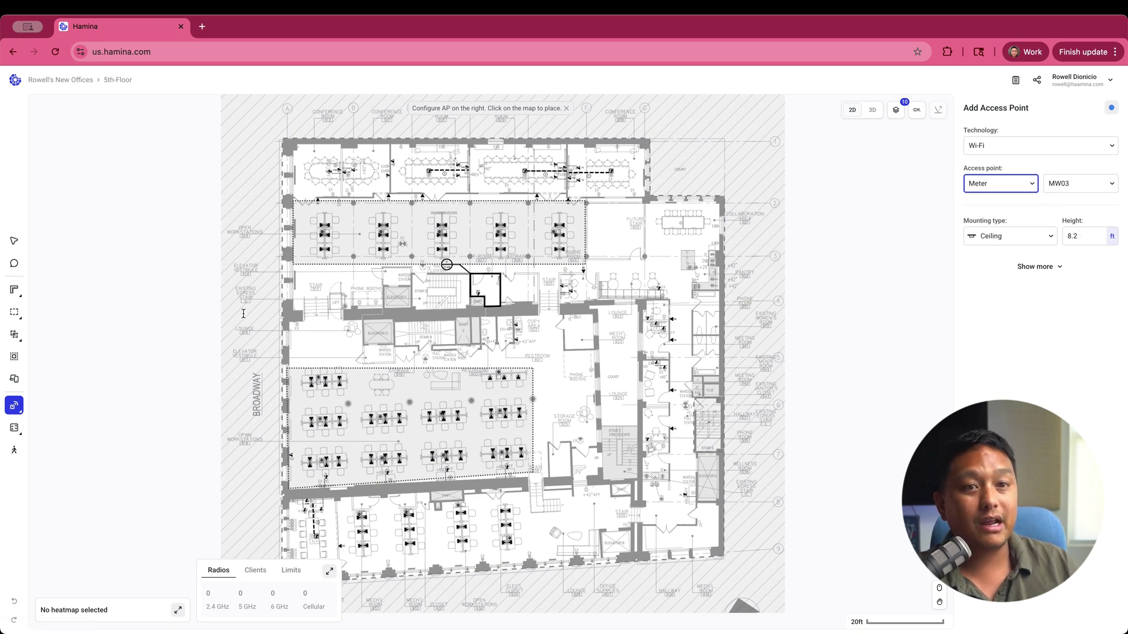
Step: Examine the Meter MW08's 3D antenna pattern from several angles, including its 2.4 GHz band
mouse_move(14, 405)
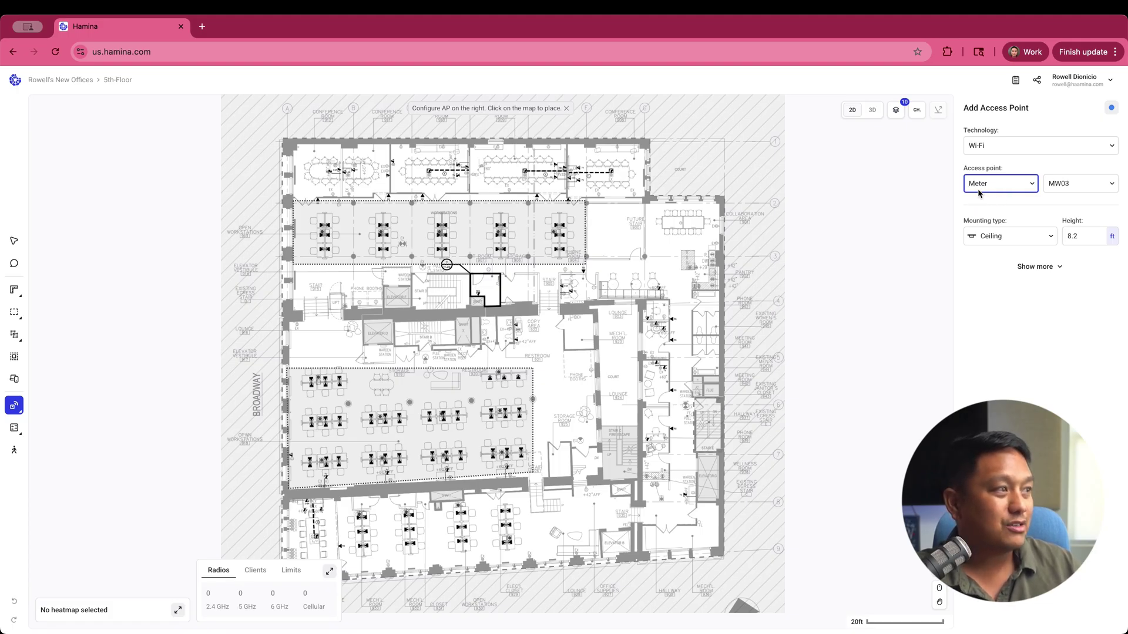
click(1069, 185)
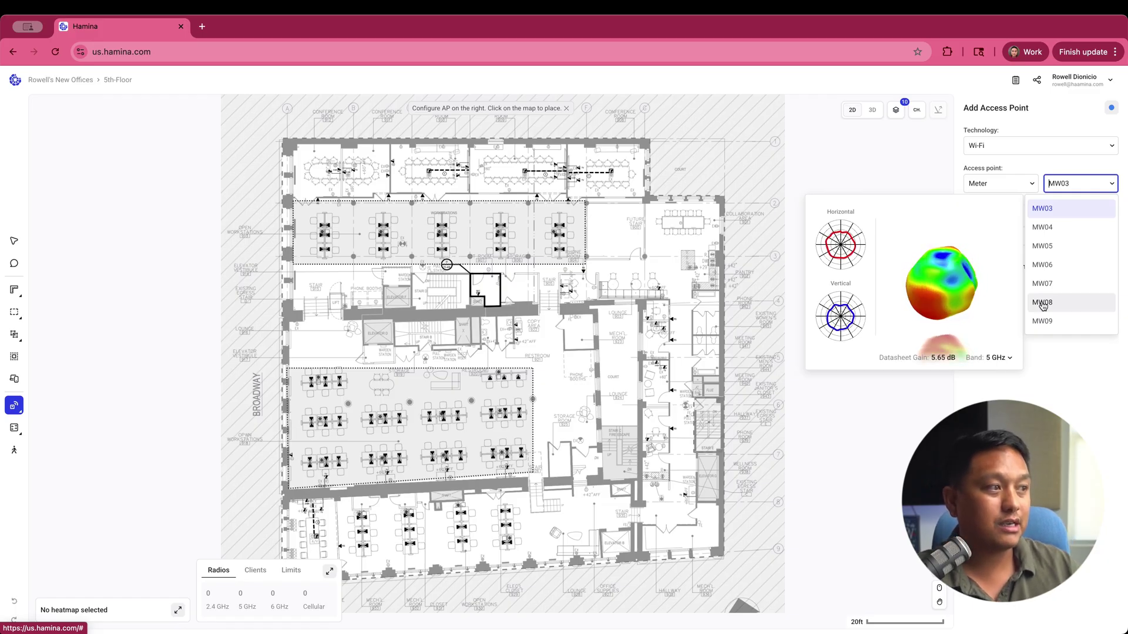
key(Escape)
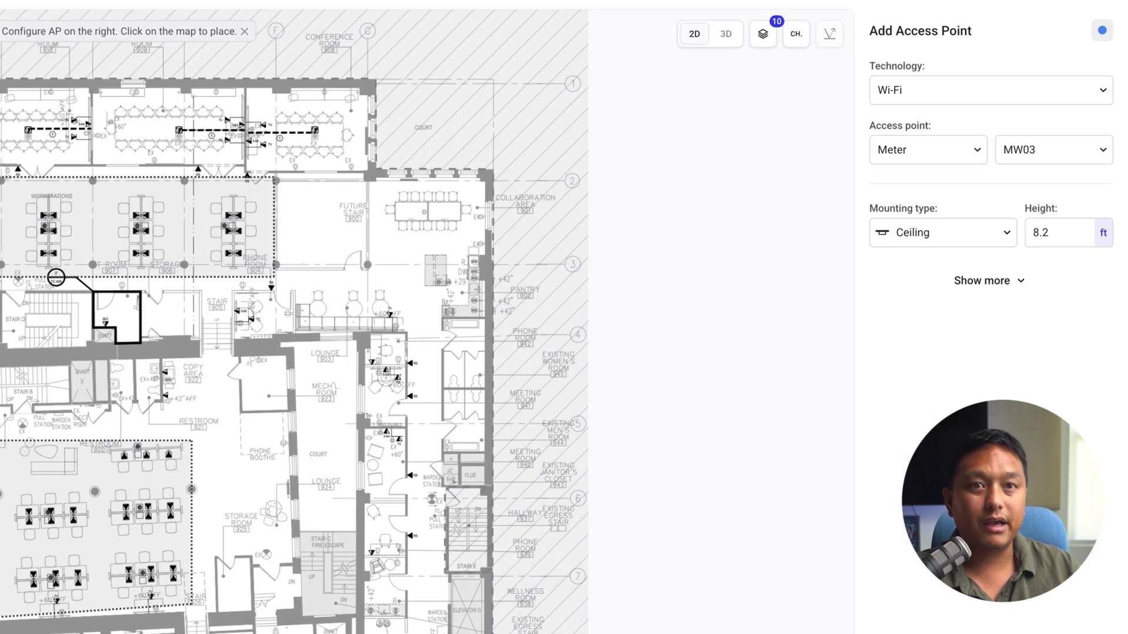
click(1055, 150)
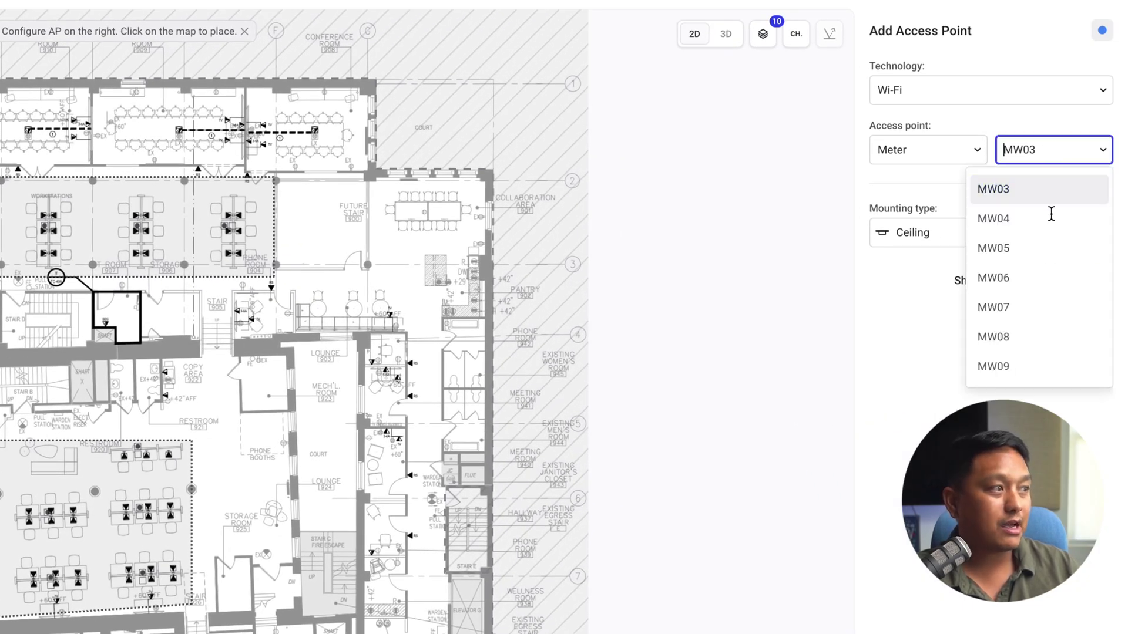
mouse_move(1035, 352)
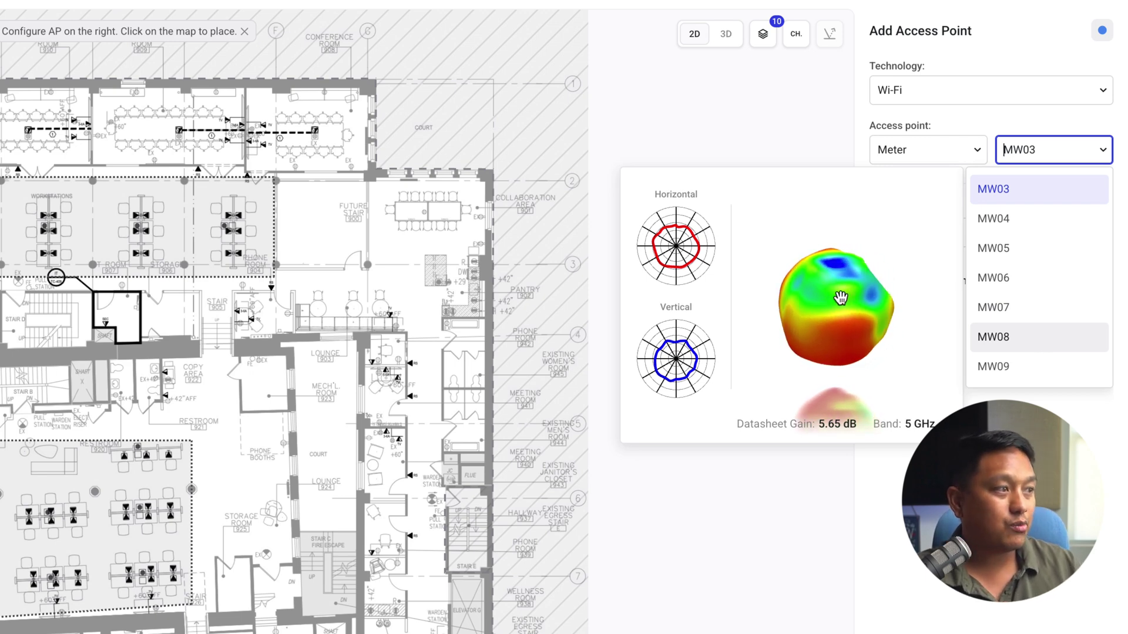
click(816, 256)
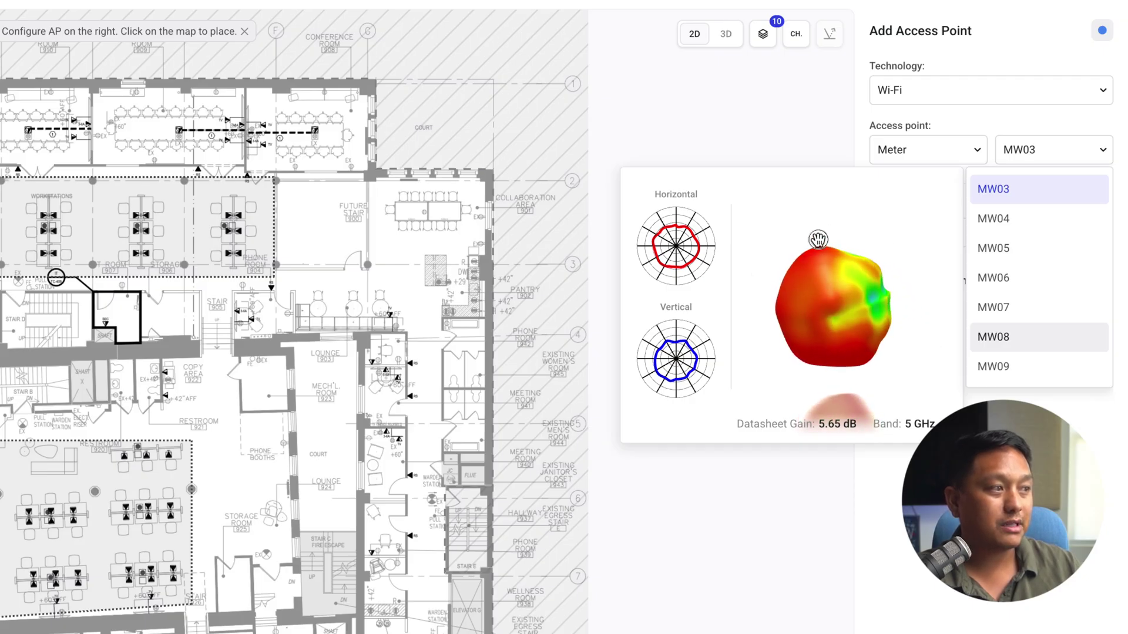
click(913, 425)
click(906, 464)
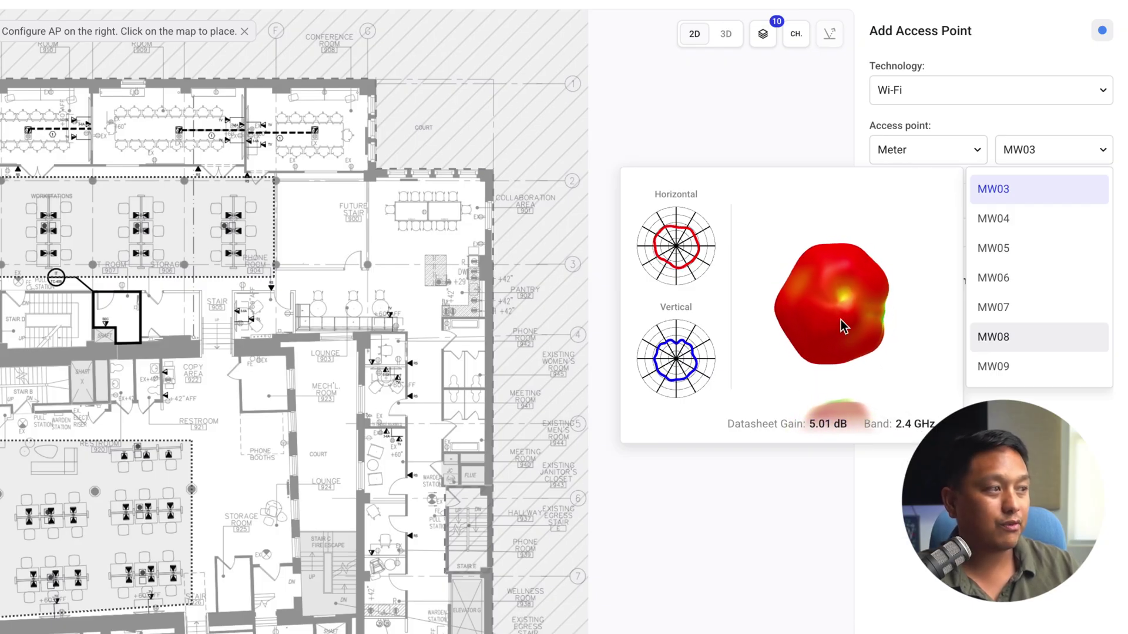
drag(844, 327, 843, 353)
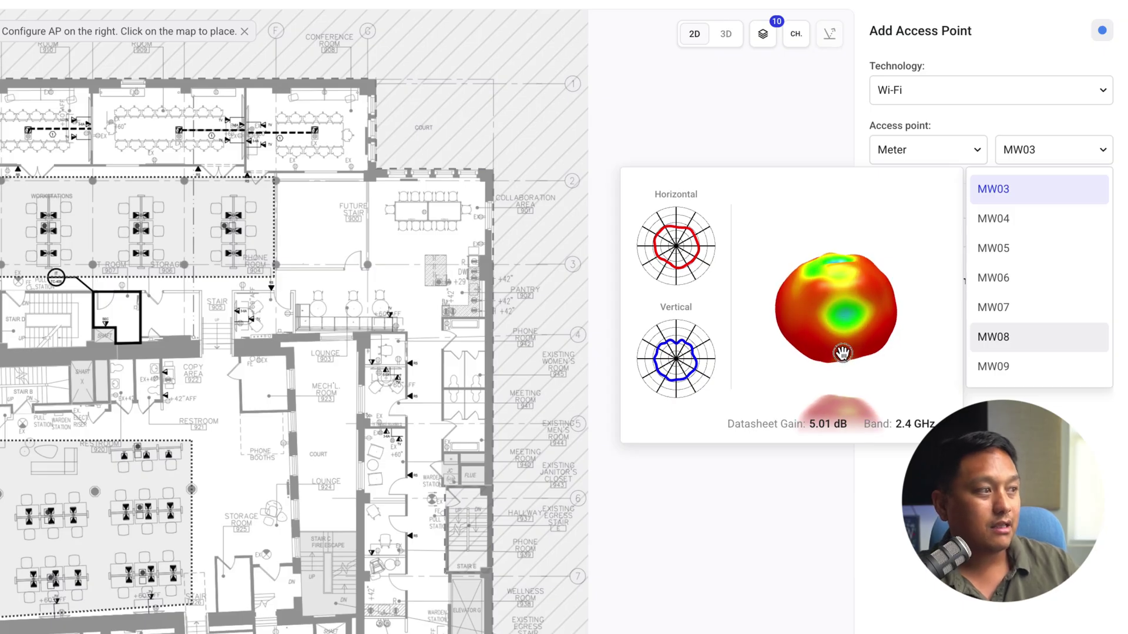
Step: Choose the MW08 model for the new access point and set its ceiling mounting height to 15 ft
click(1046, 344)
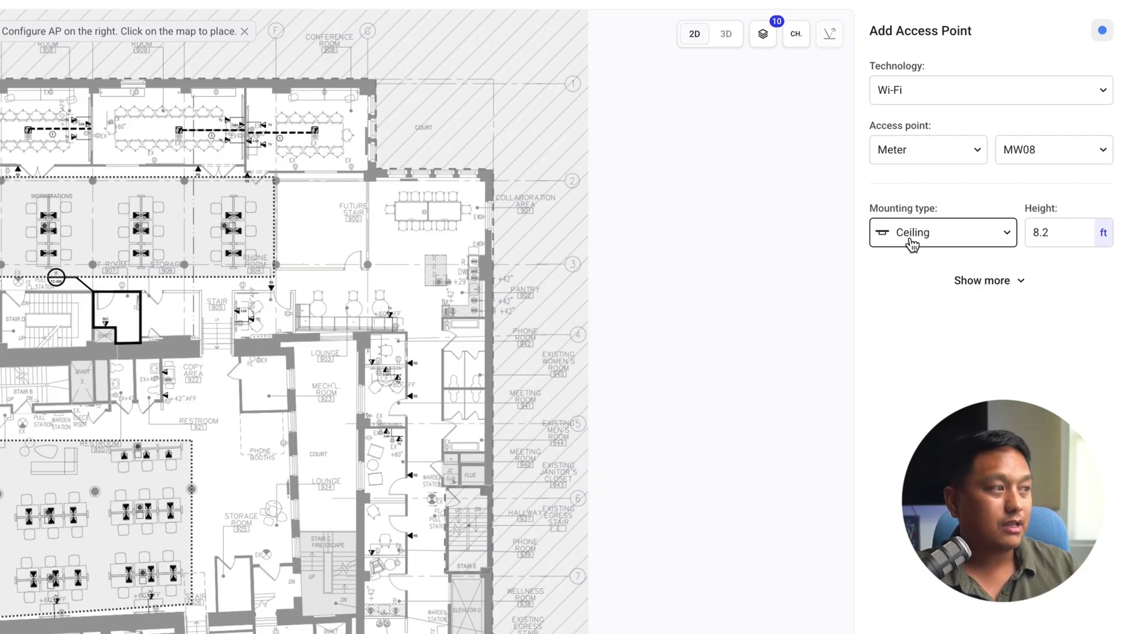
click(1057, 233)
double_click(1058, 233)
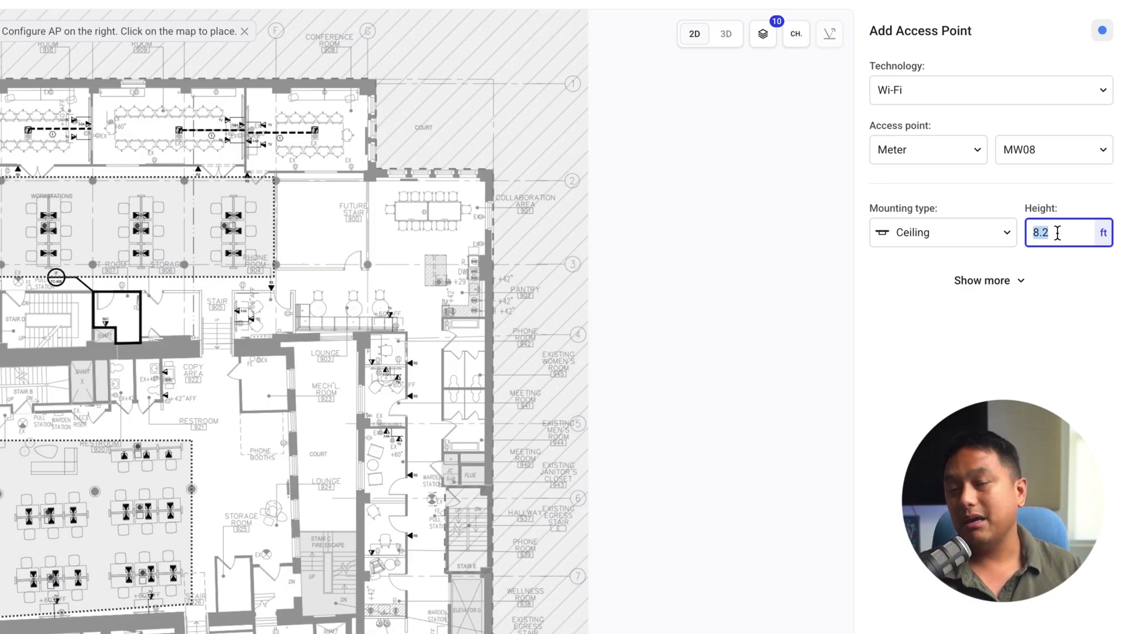
text(15)
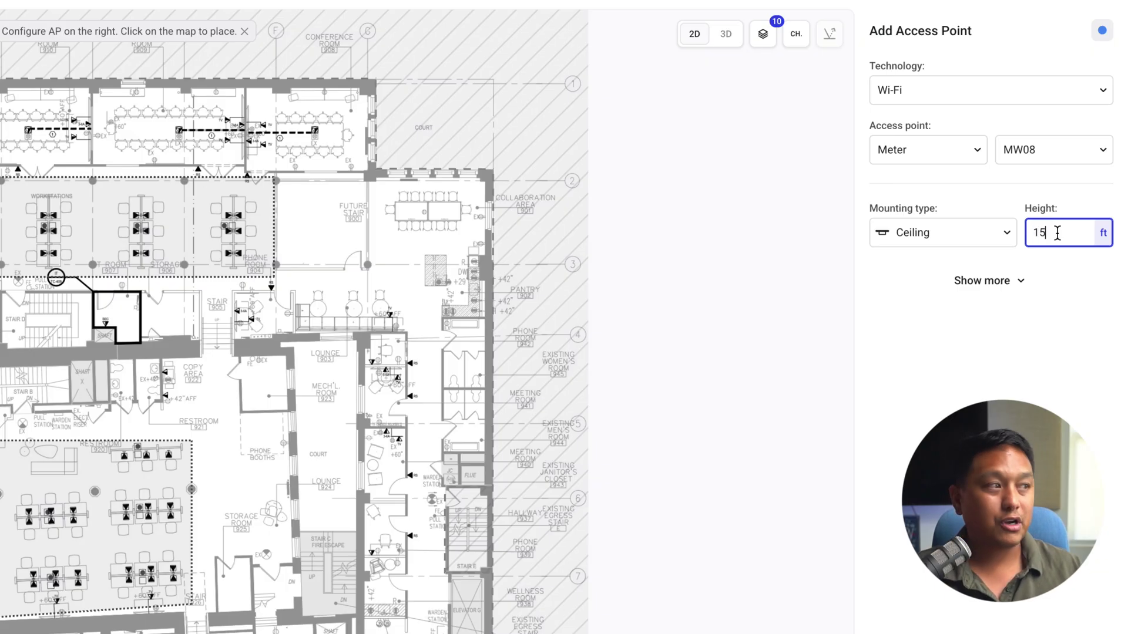
Step: Set the new access point's transmit power to 8 dBm on 5 GHz and 3 dBm on 2.4 GHz
click(1025, 285)
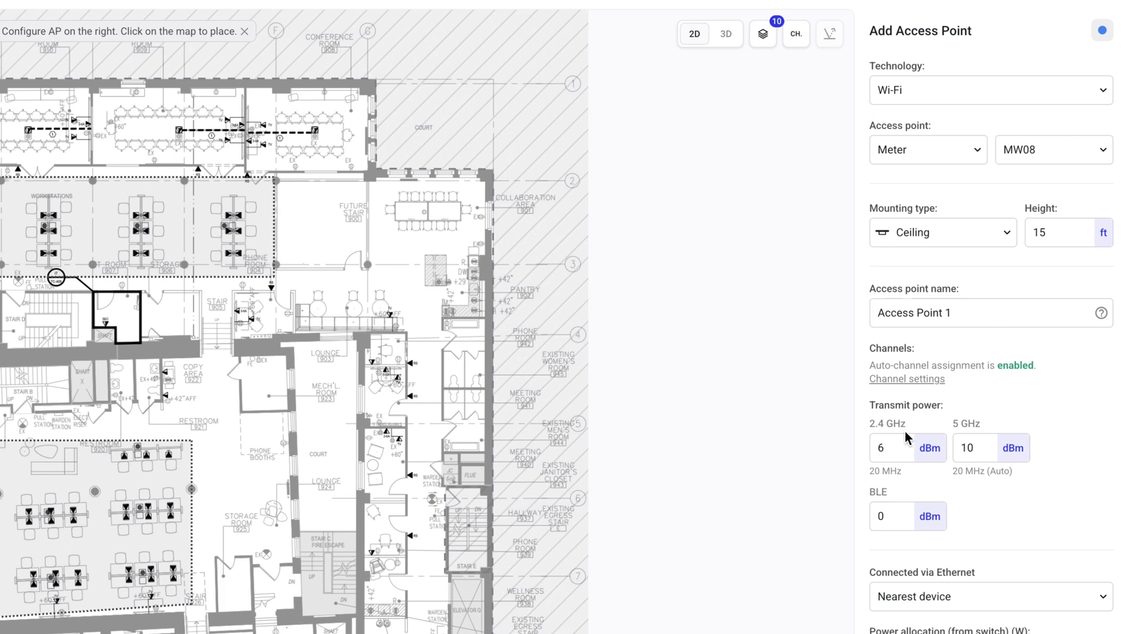
double_click(978, 448)
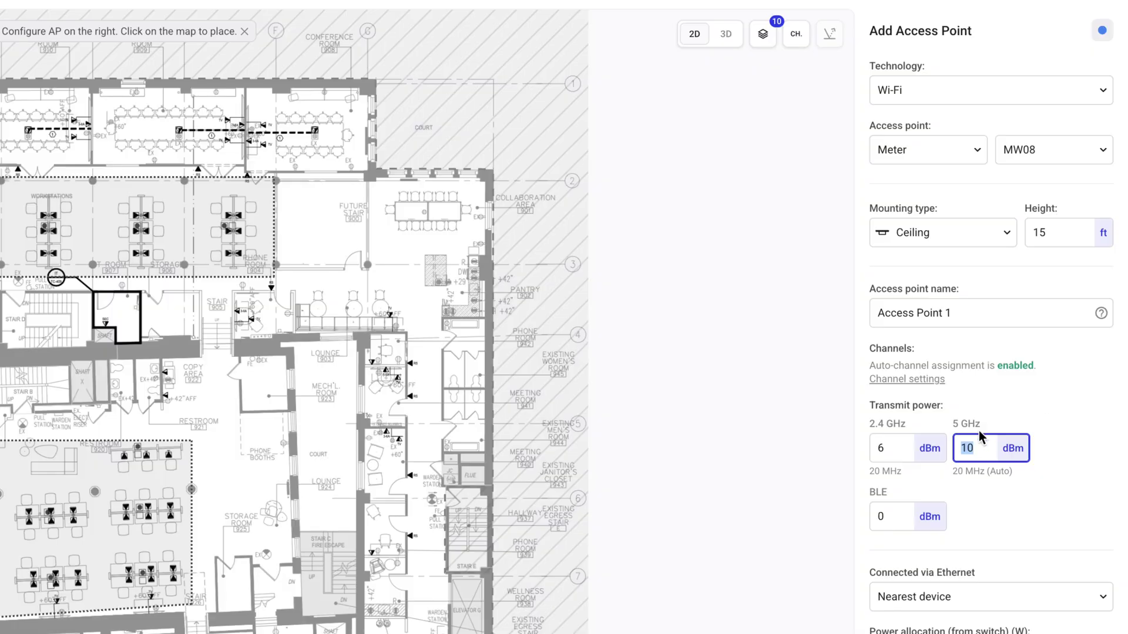
text(8)
click(1038, 410)
click(888, 450)
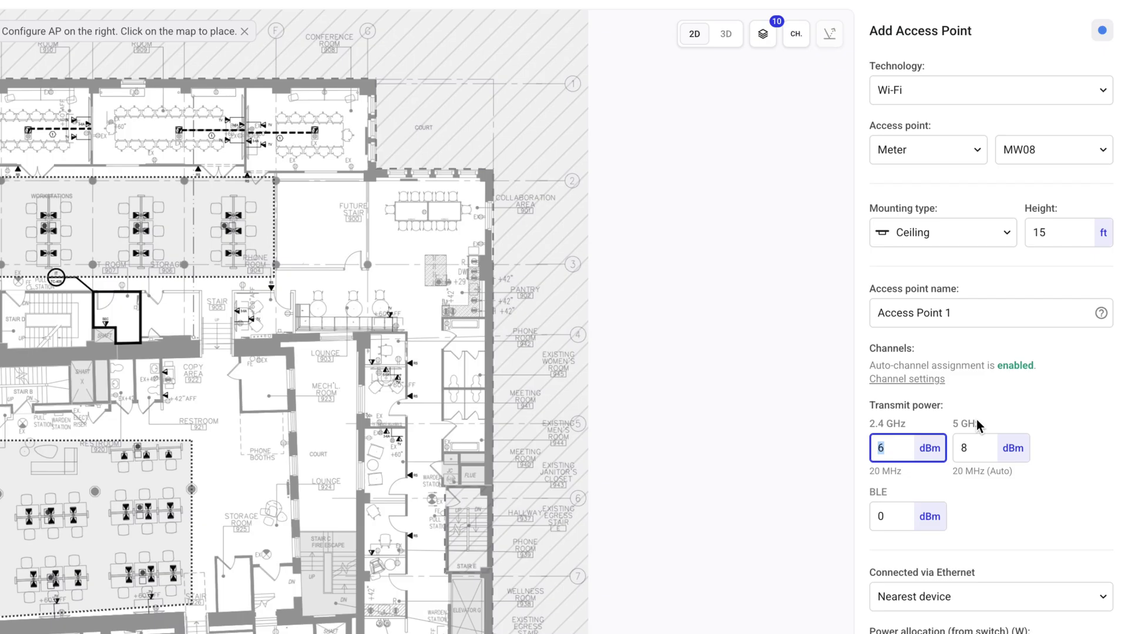
text(3)
click(1060, 391)
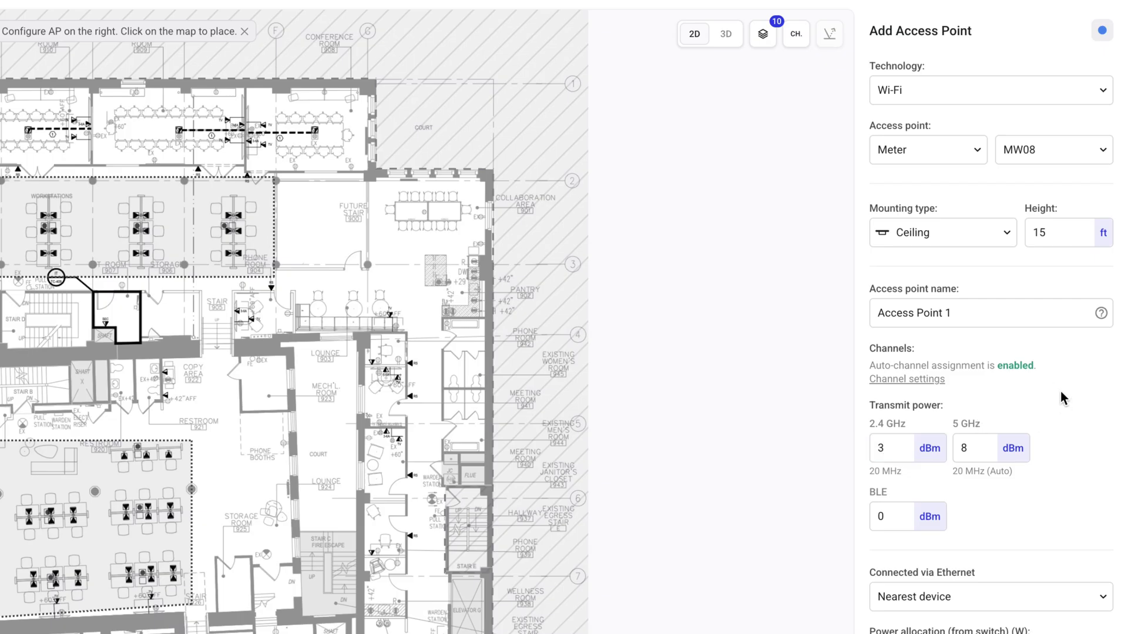
Step: Open the channel settings and review the available 2.4 GHz behaviour options
click(905, 379)
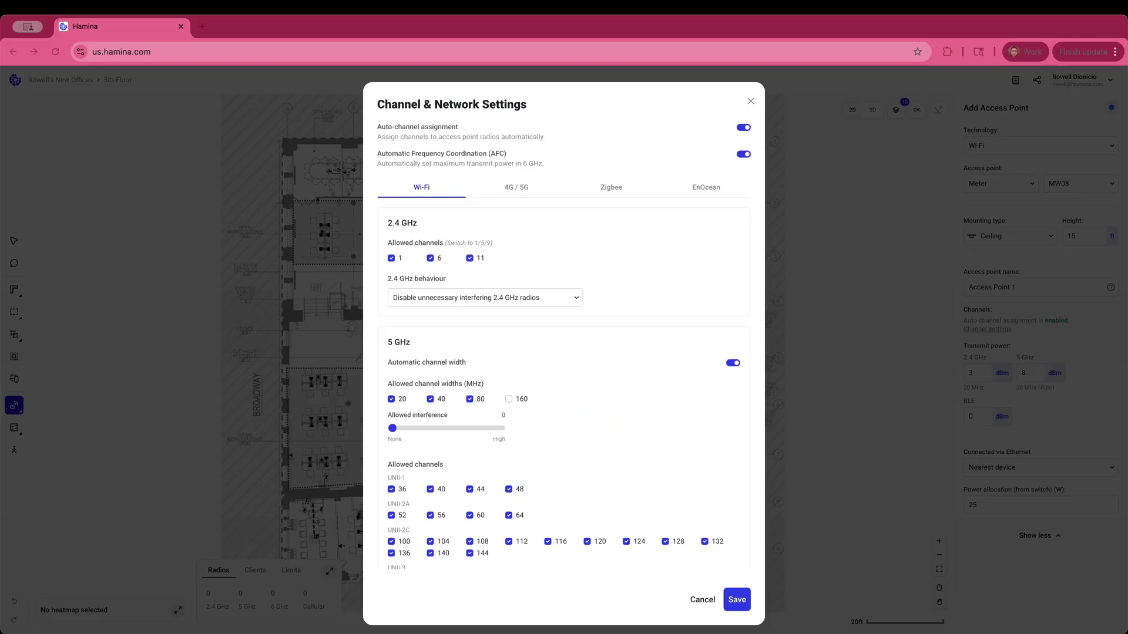
click(445, 321)
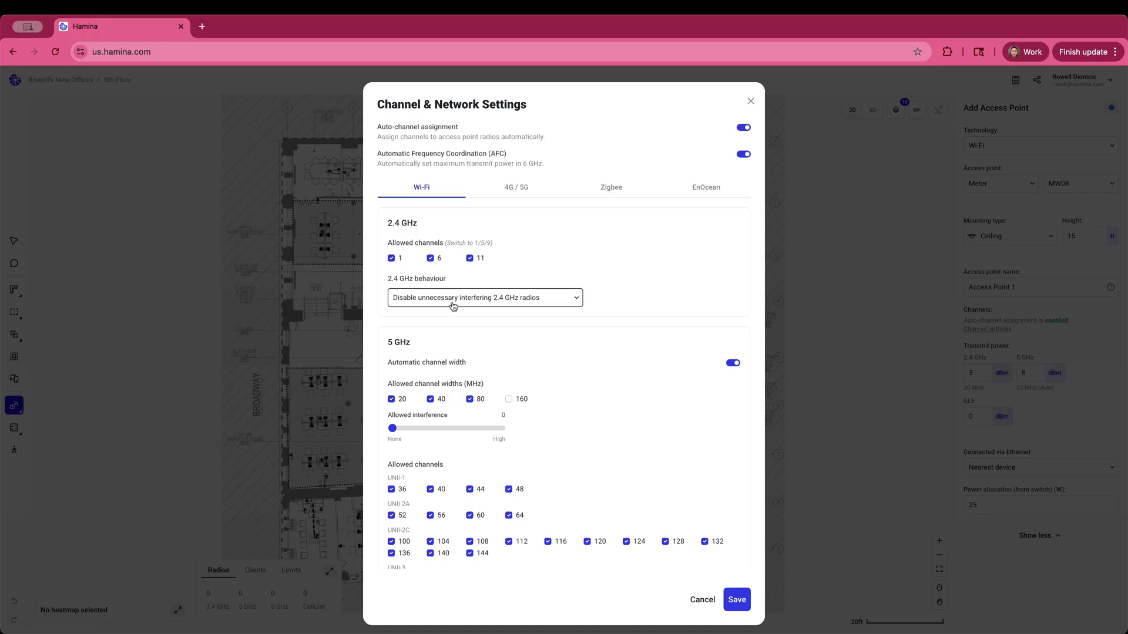
click(462, 303)
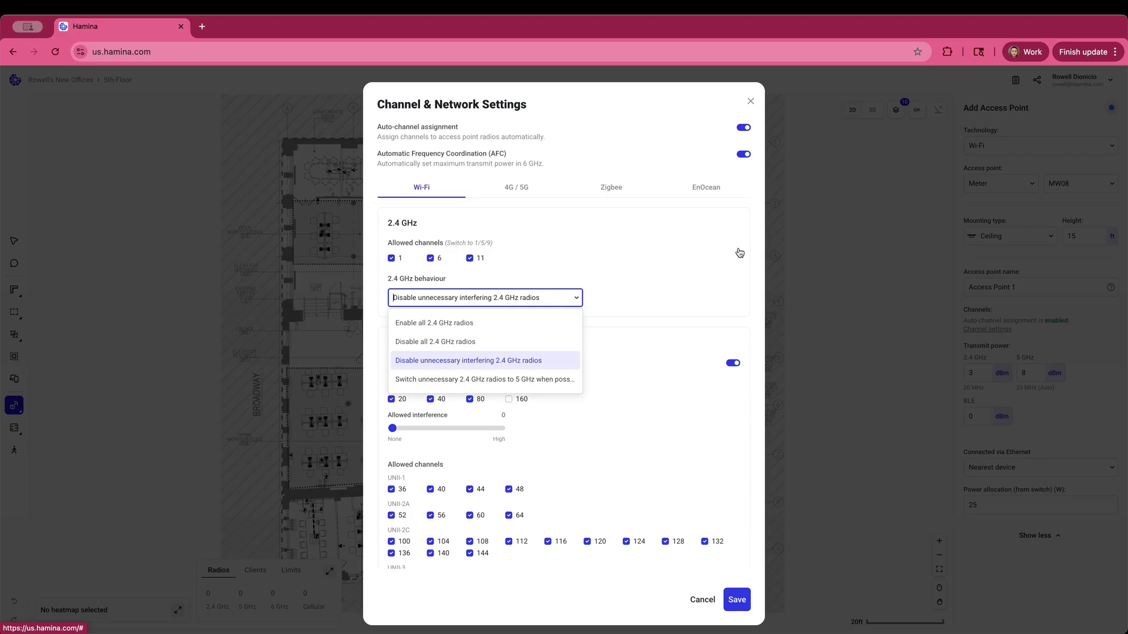
click(696, 254)
Step: Limit automatic 5 GHz channel widths to 20 and 40 MHz, set the 5 GHz allowed interference to 1, and save the settings
scroll(486, 386, down, 3)
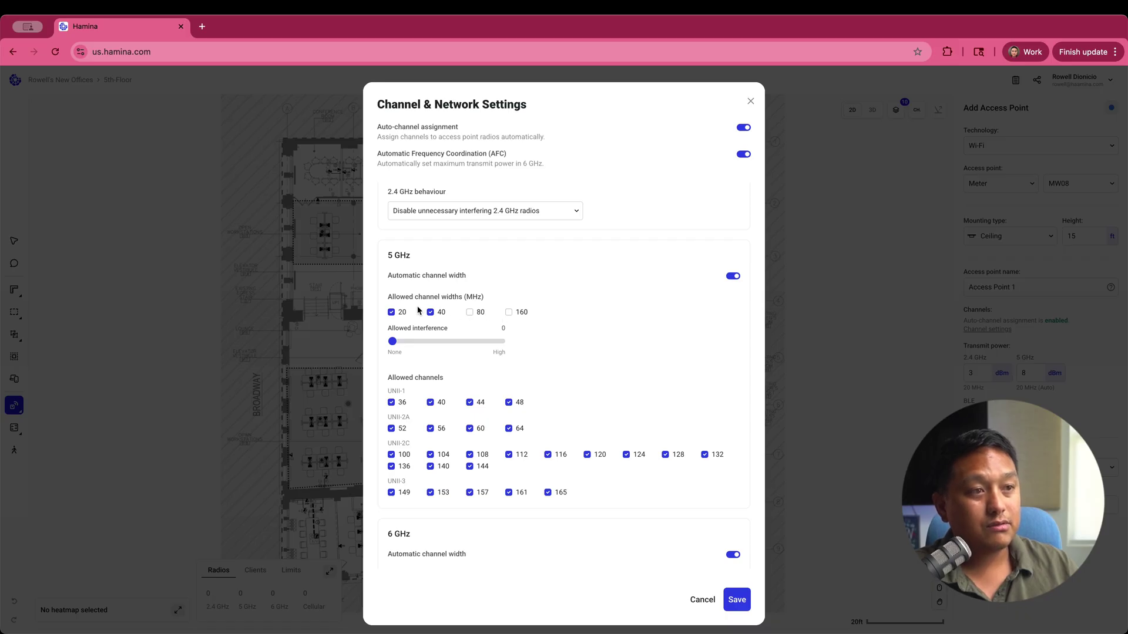
drag(395, 344, 422, 346)
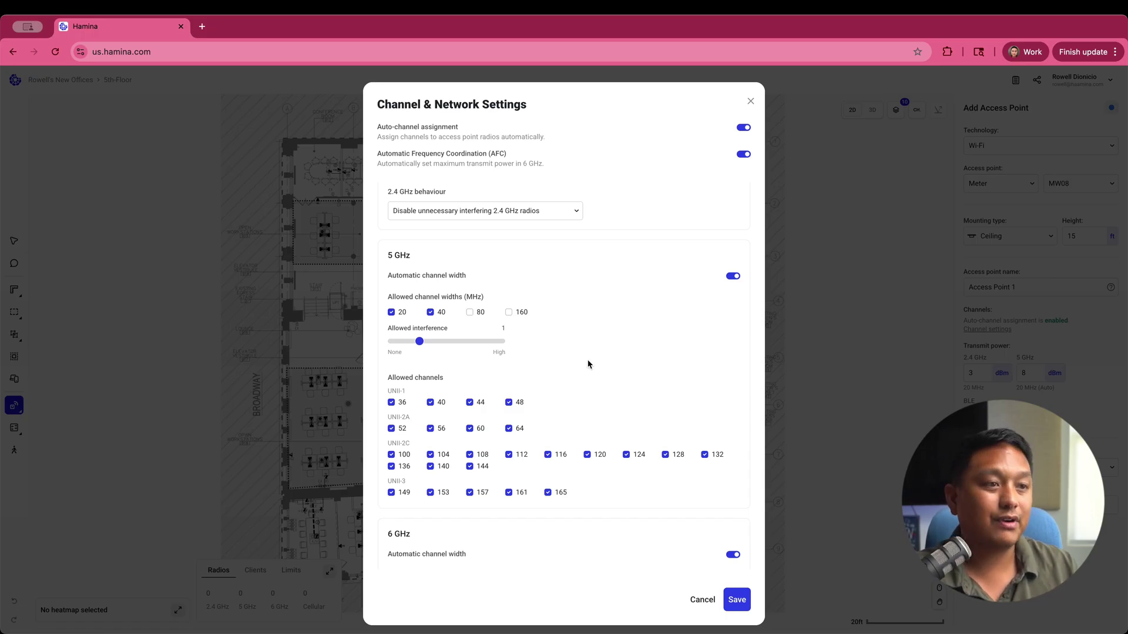
scroll(589, 361, down, 3)
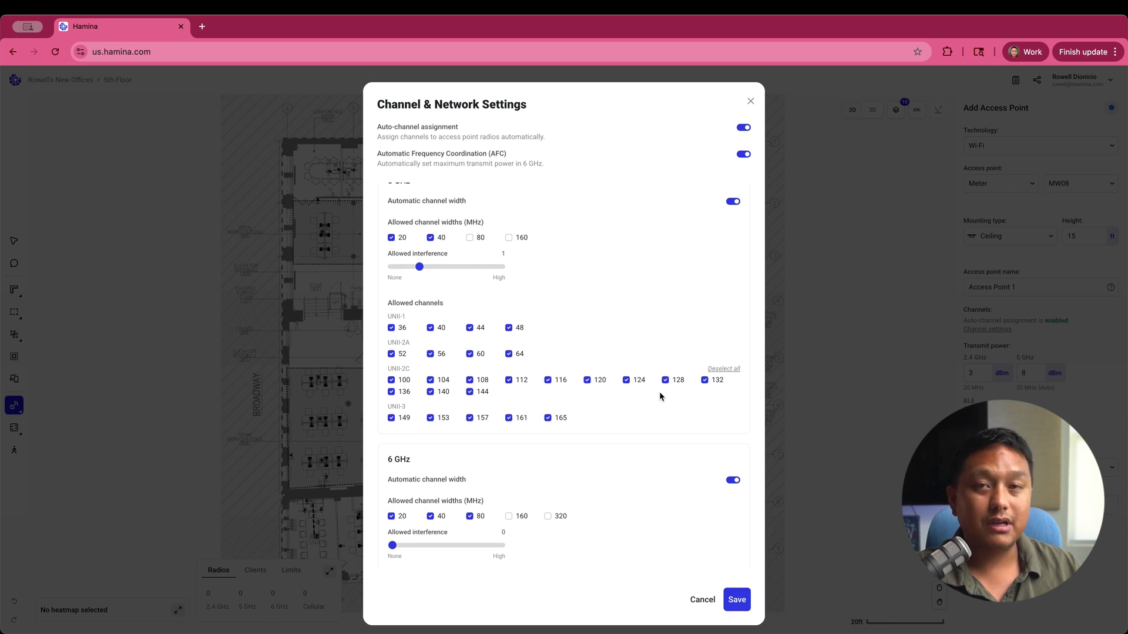
scroll(640, 416, down, 5)
scroll(639, 418, down, 2)
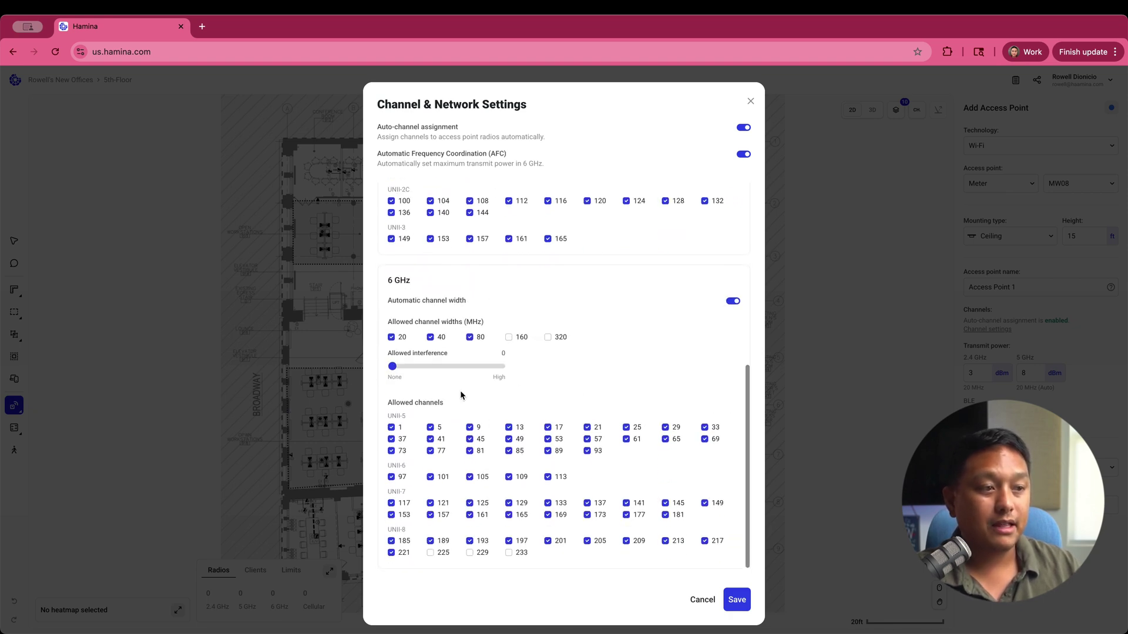
click(737, 600)
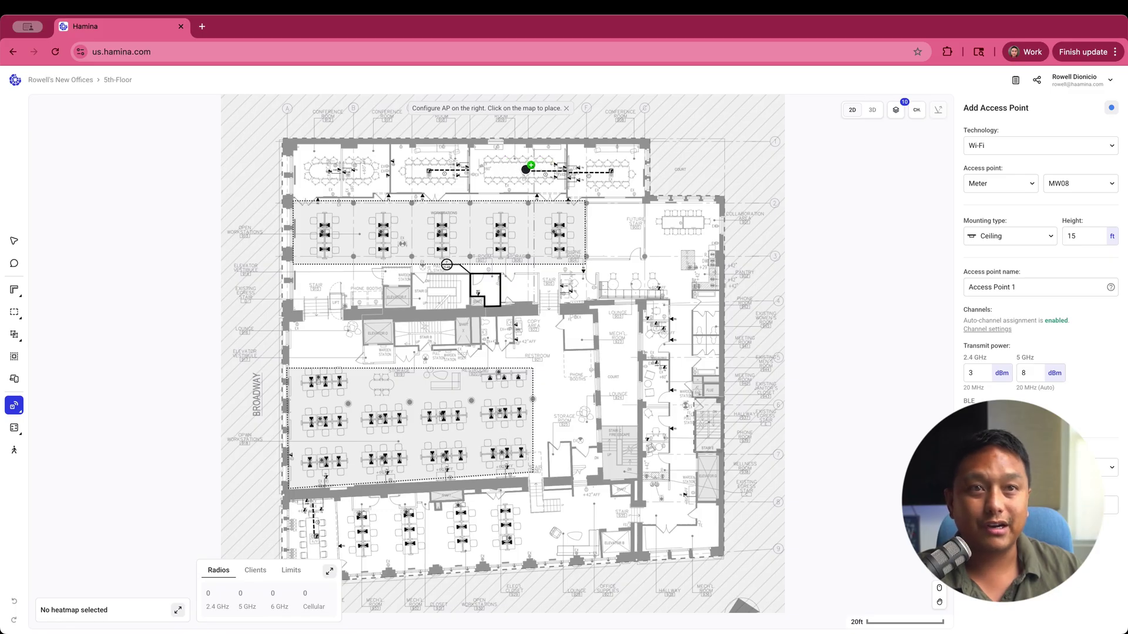
Step: Place the first access point in the third conference room along the floor plan's upper edge
scroll(523, 167, up, 5)
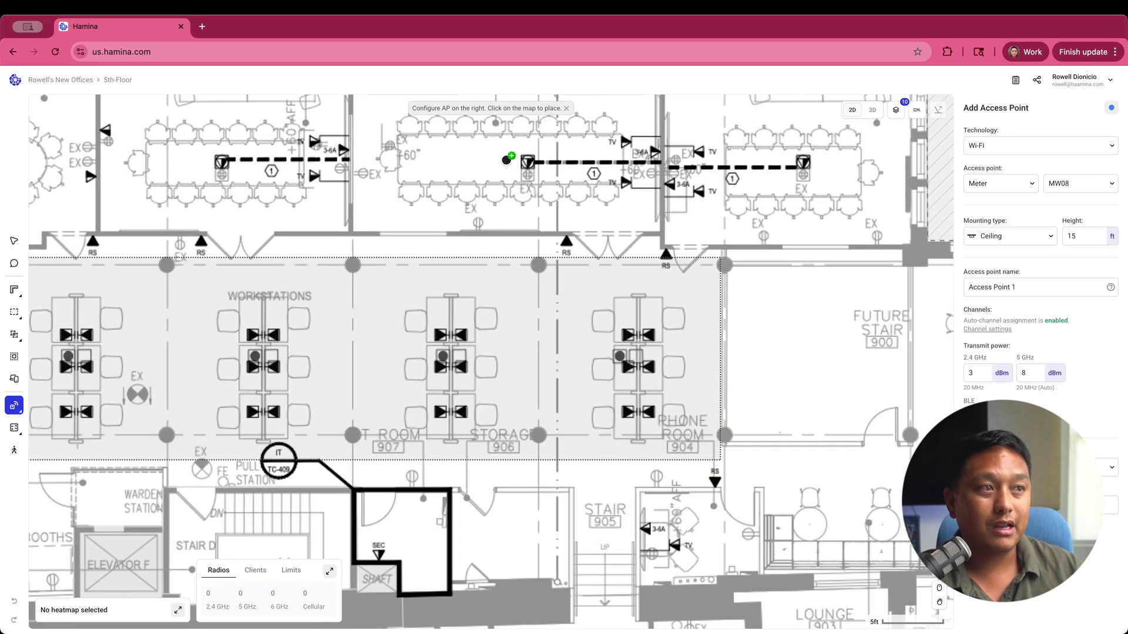
click(507, 155)
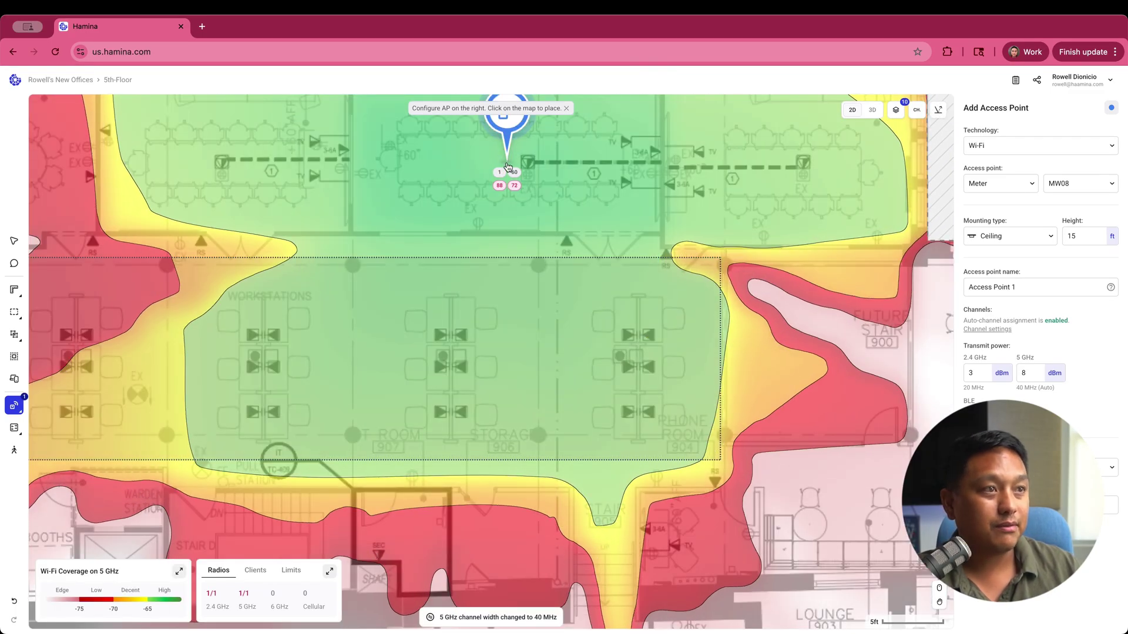
scroll(477, 223, down, 3)
scroll(477, 224, down, 3)
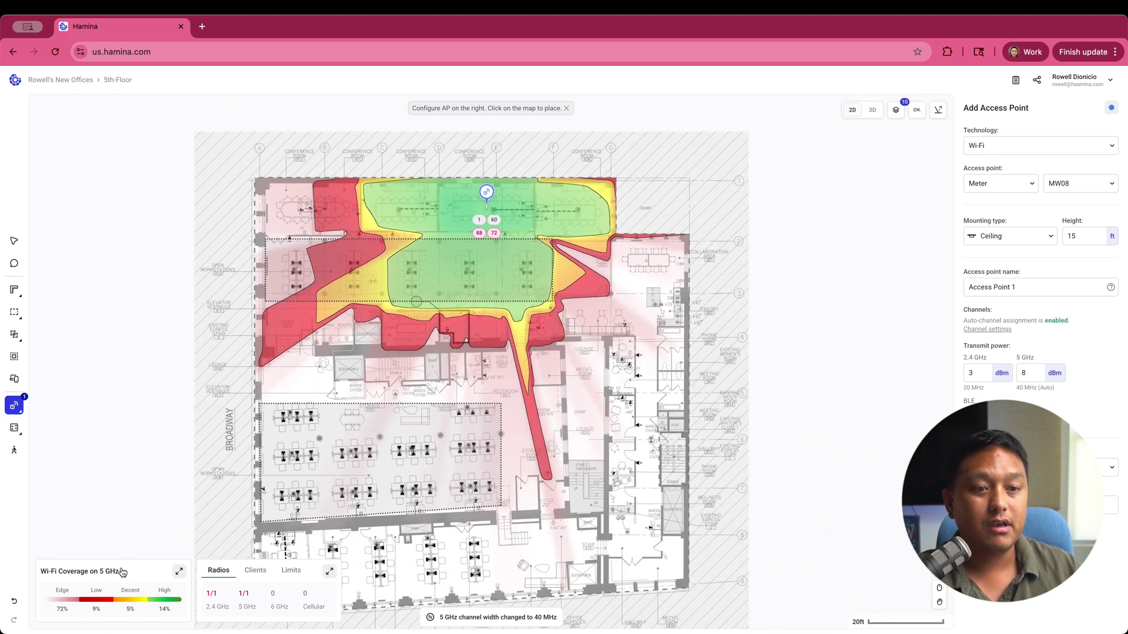
Step: Reduce the global heatmap opacity to 38%
click(178, 572)
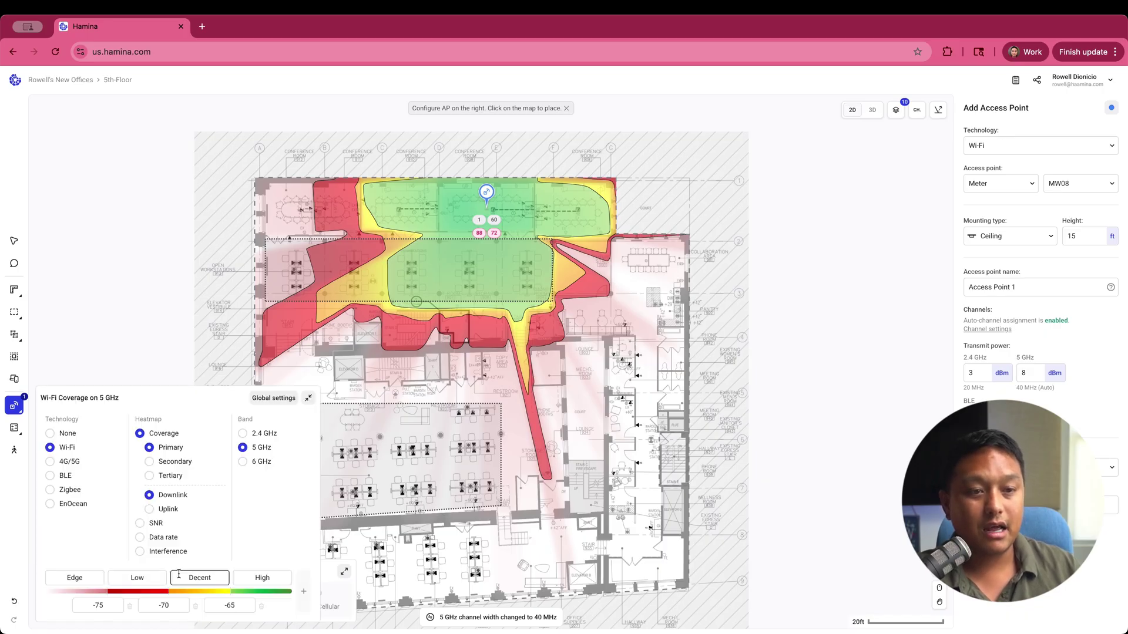
click(272, 399)
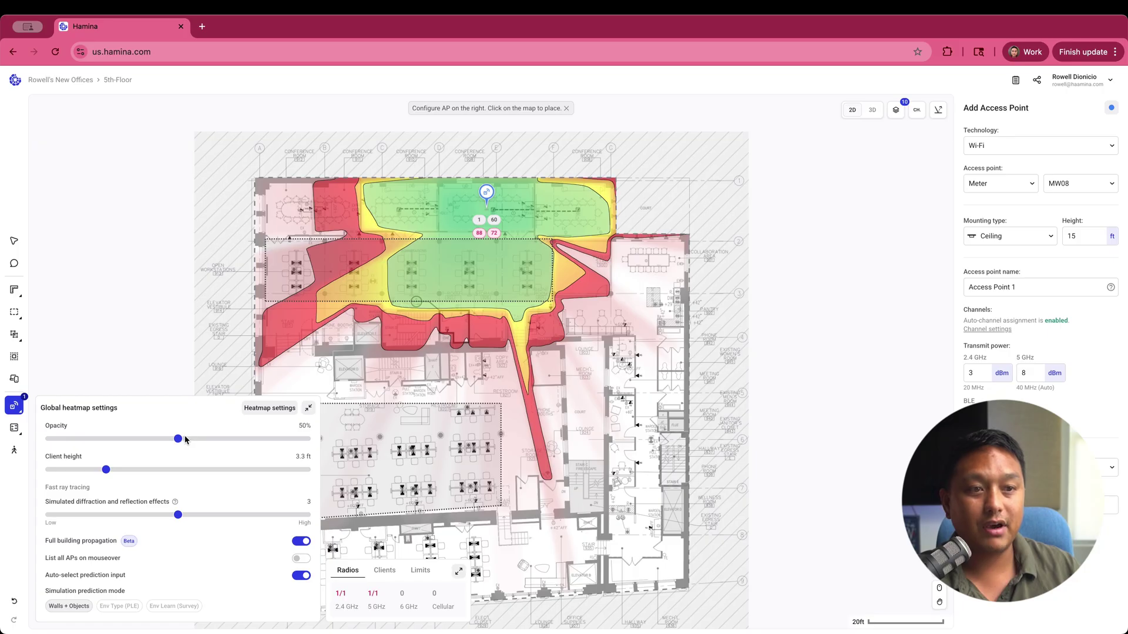
drag(181, 442, 150, 444)
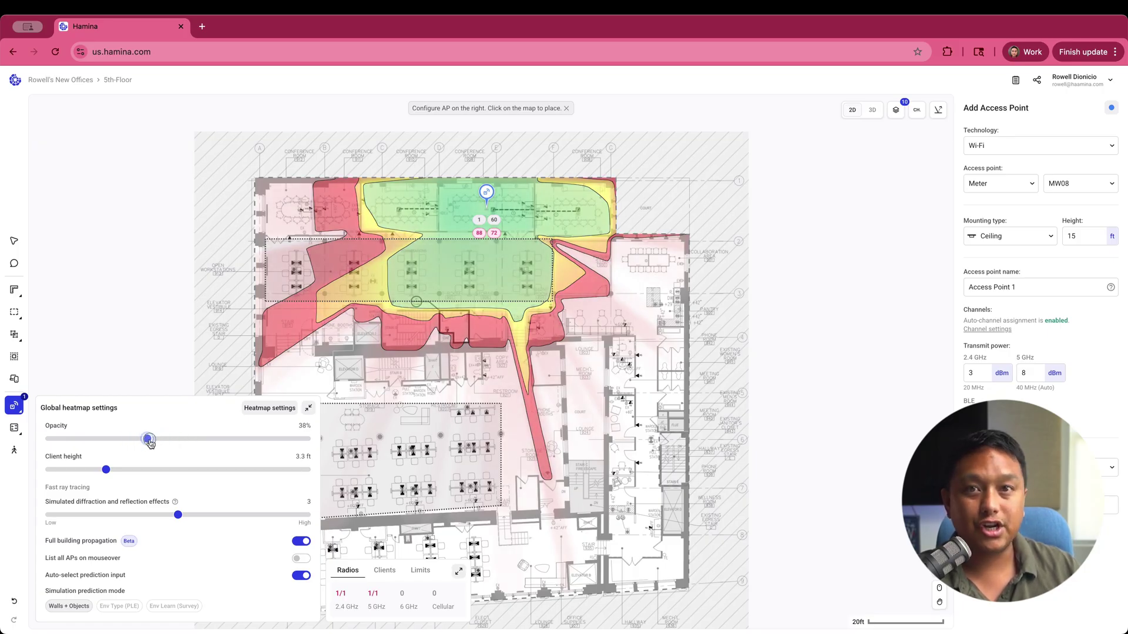
click(308, 408)
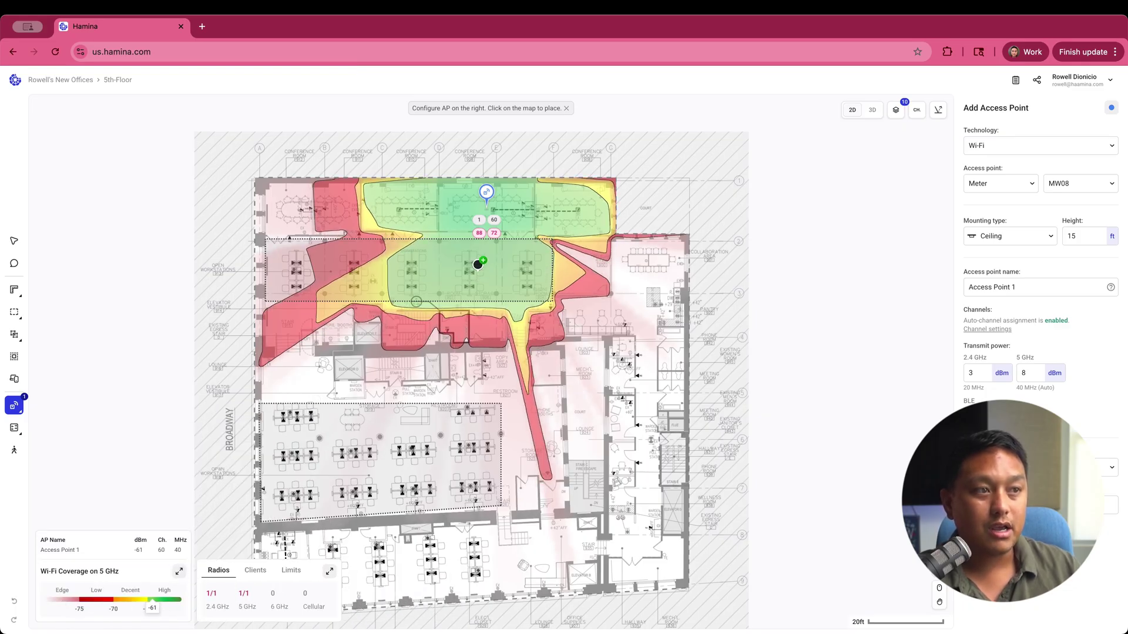
mouse_move(108, 599)
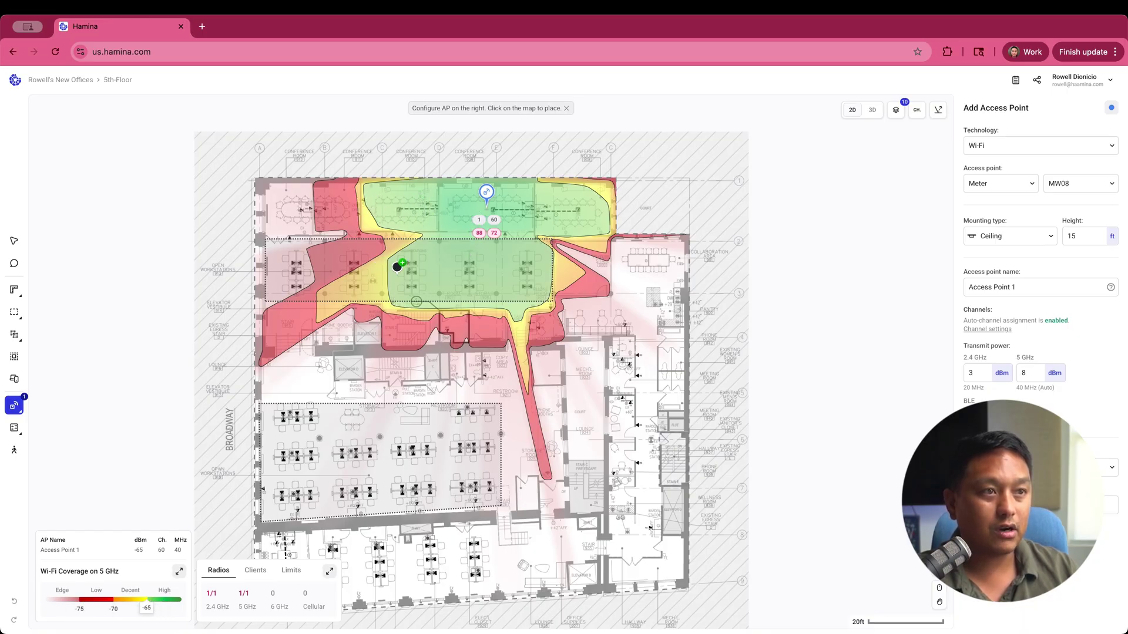
Step: Place a second access point in the plan's upper-left conference room and a third among the leftmost desks of the lower capacity zone
click(345, 260)
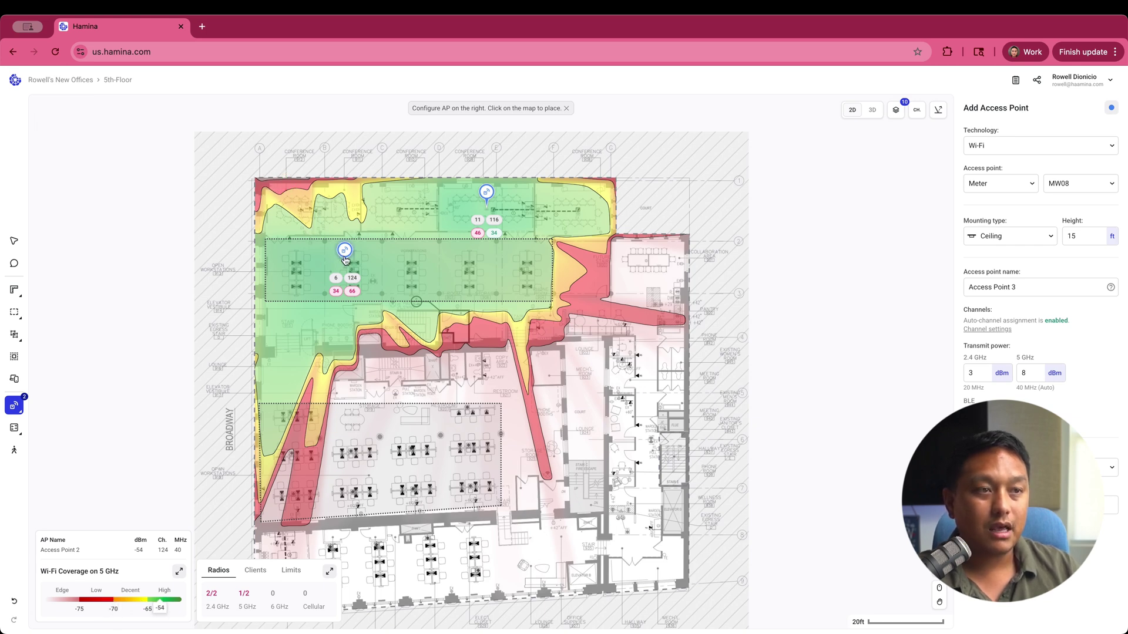
mouse_move(342, 256)
mouse_down()
mouse_move(348, 222)
mouse_move(323, 200)
mouse_move(299, 200)
mouse_move(313, 234)
mouse_move(326, 235)
mouse_move(293, 197)
mouse_up()
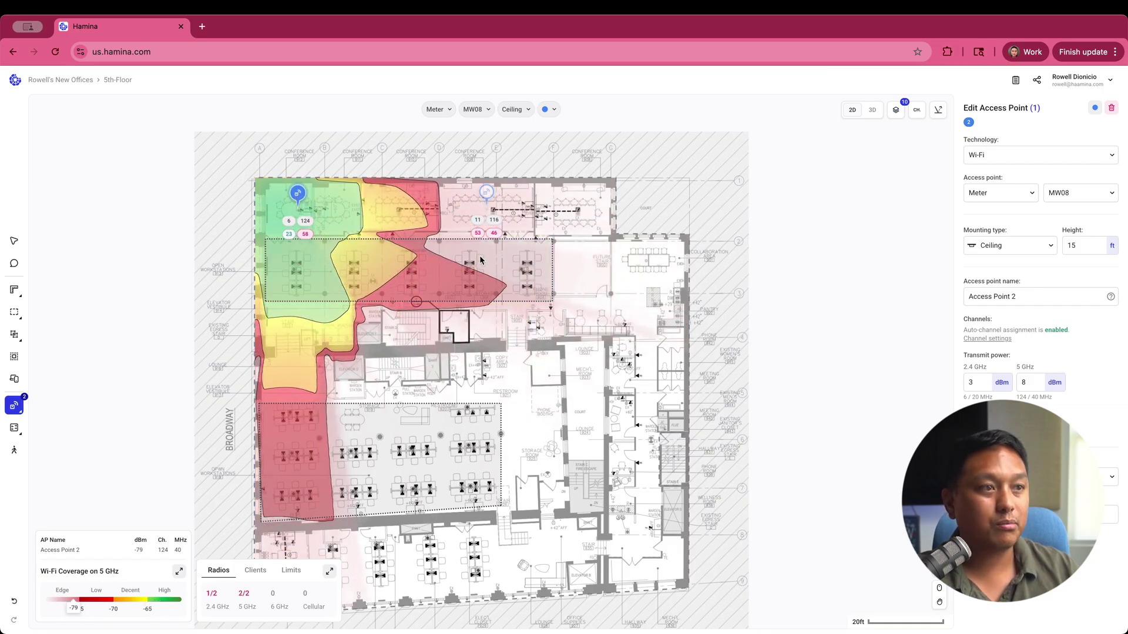
key(a)
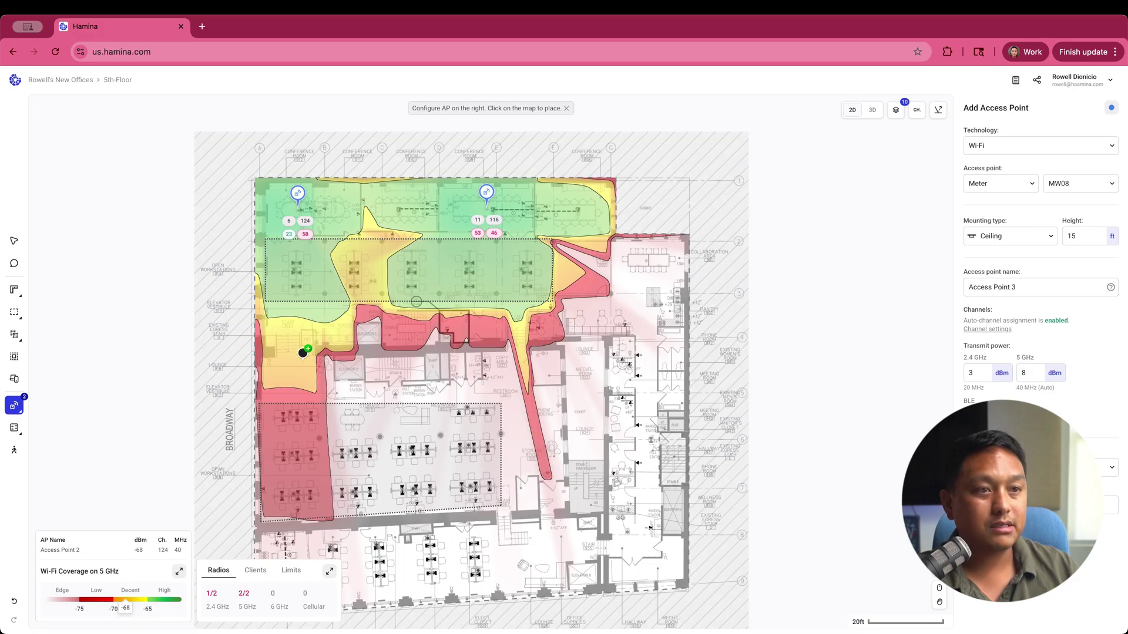
click(296, 454)
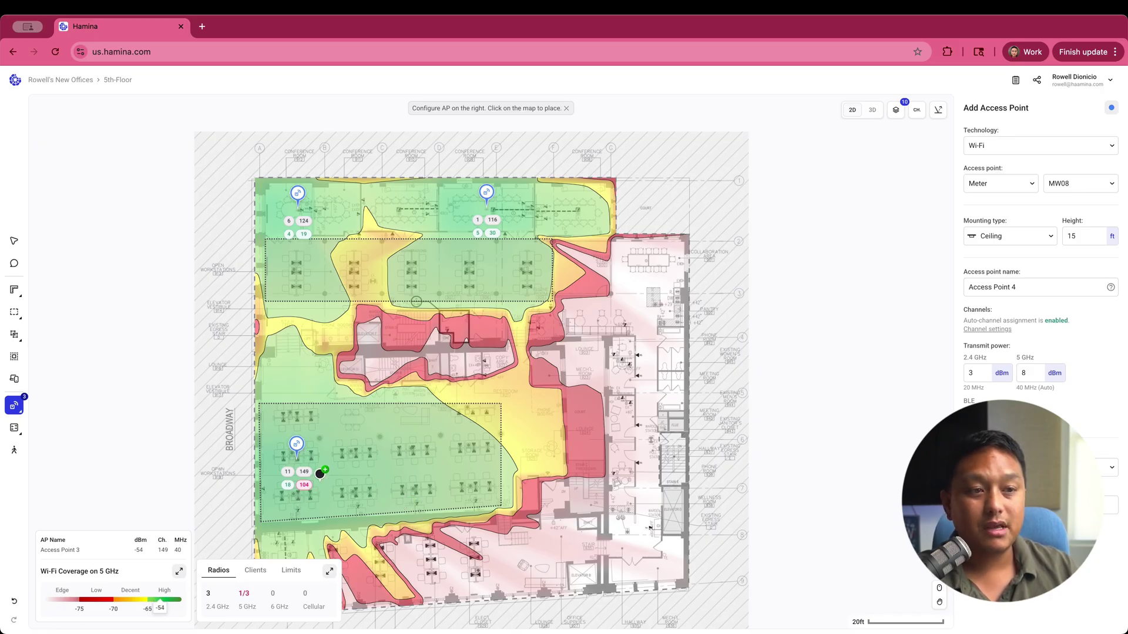
click(15, 242)
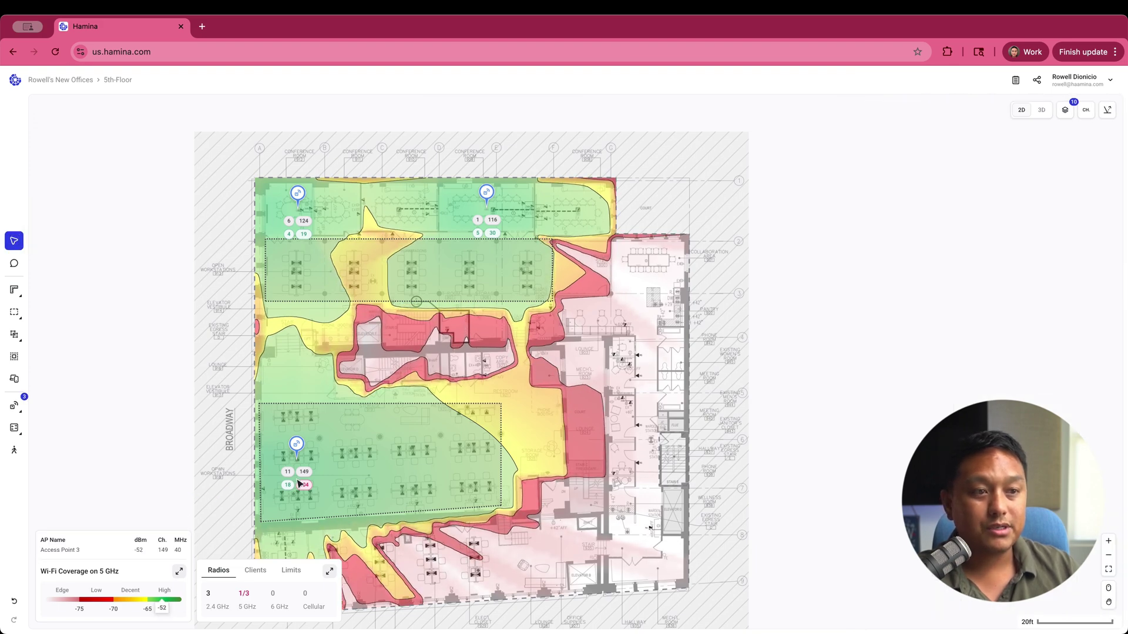
Step: Set the capacity limit to 150 client devices per 5 GHz radio and the share of 6 GHz capable clients to 50%
scroll(298, 484, up, 5)
scroll(298, 483, up, 3)
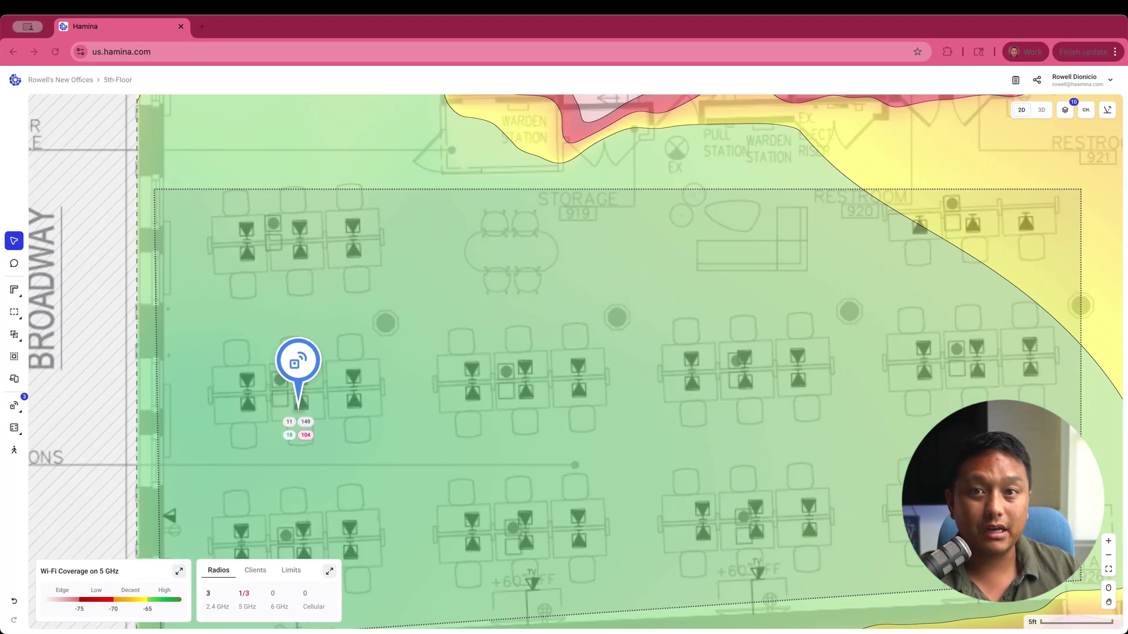
click(316, 573)
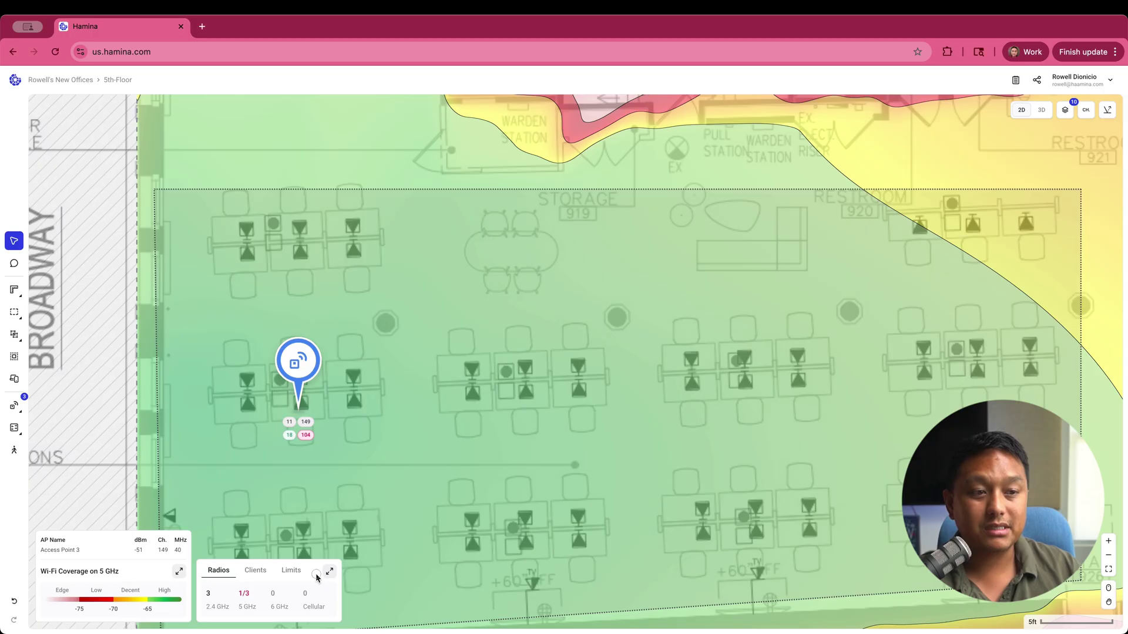
click(290, 573)
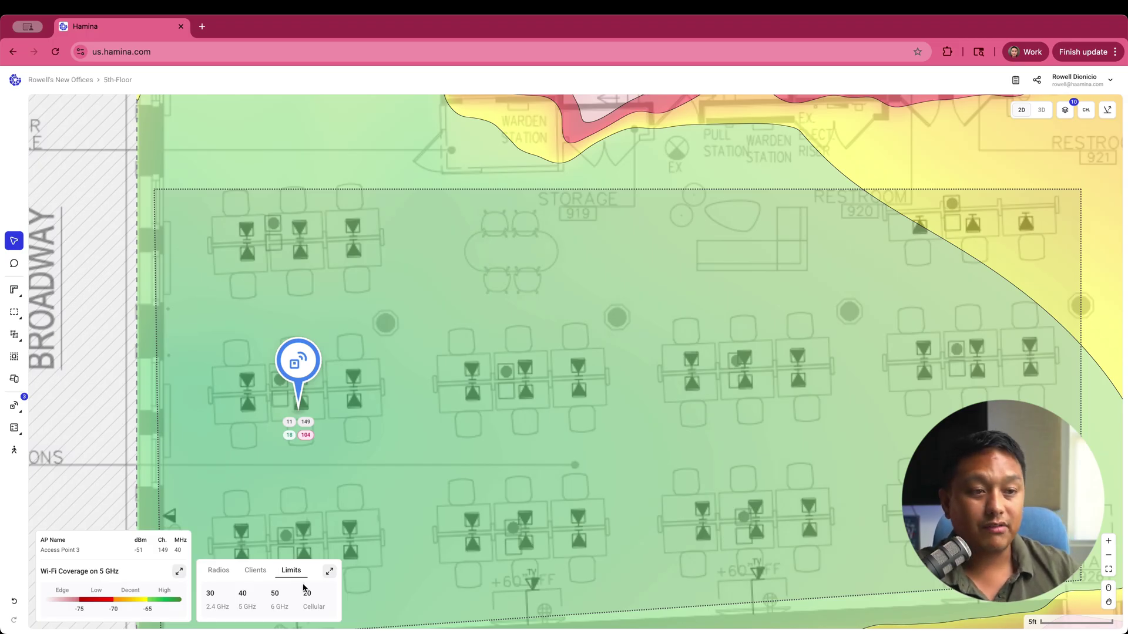
click(326, 575)
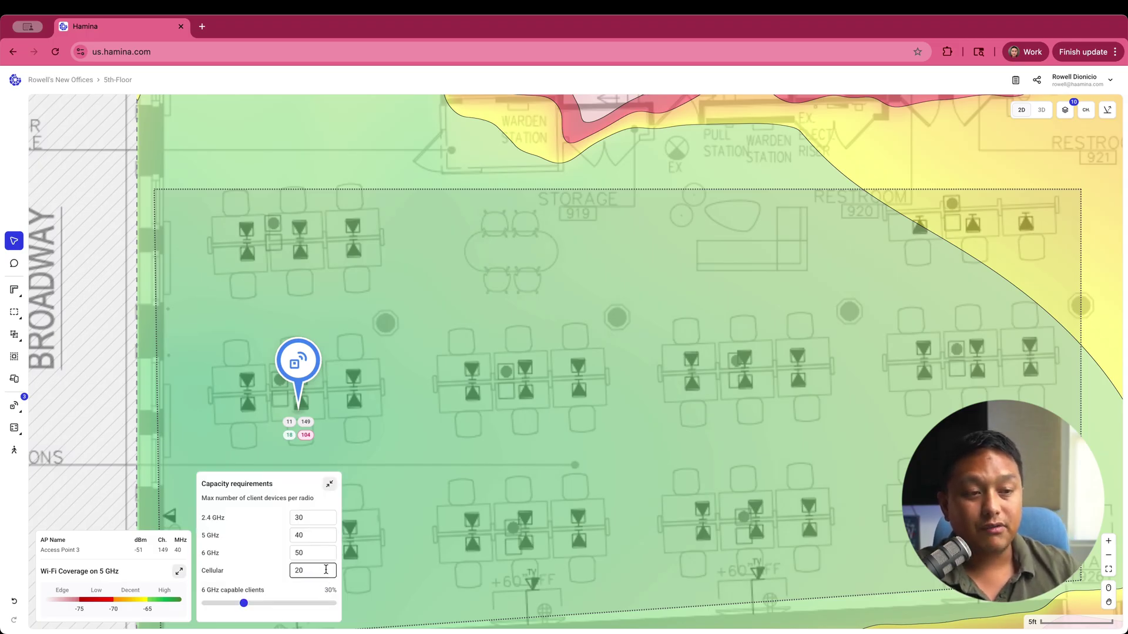
double_click(315, 532)
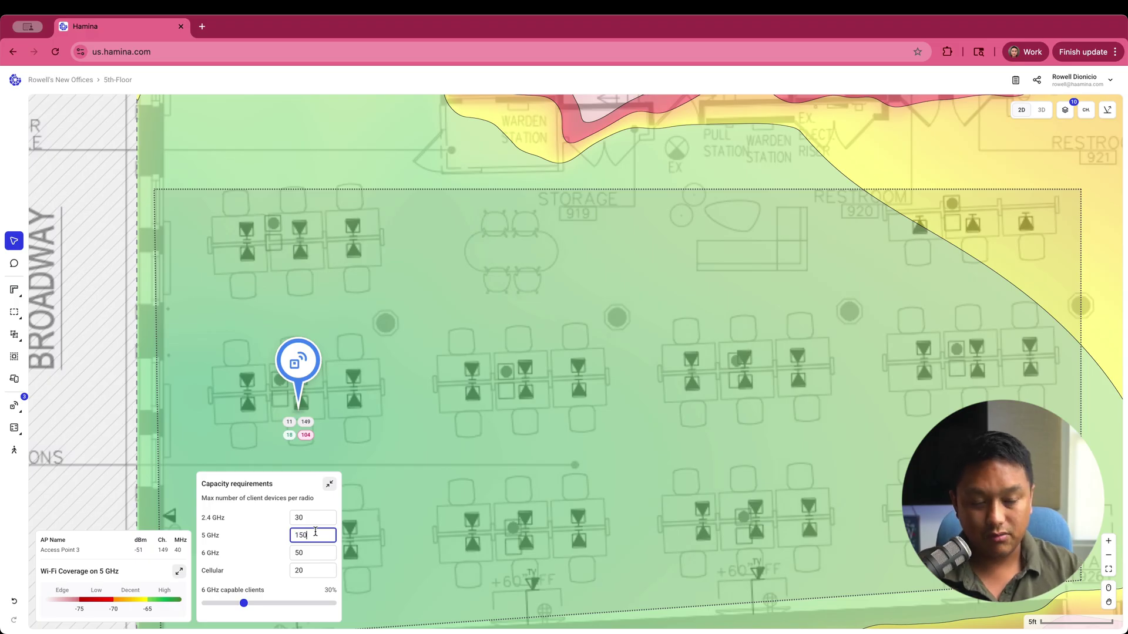
key(Tab)
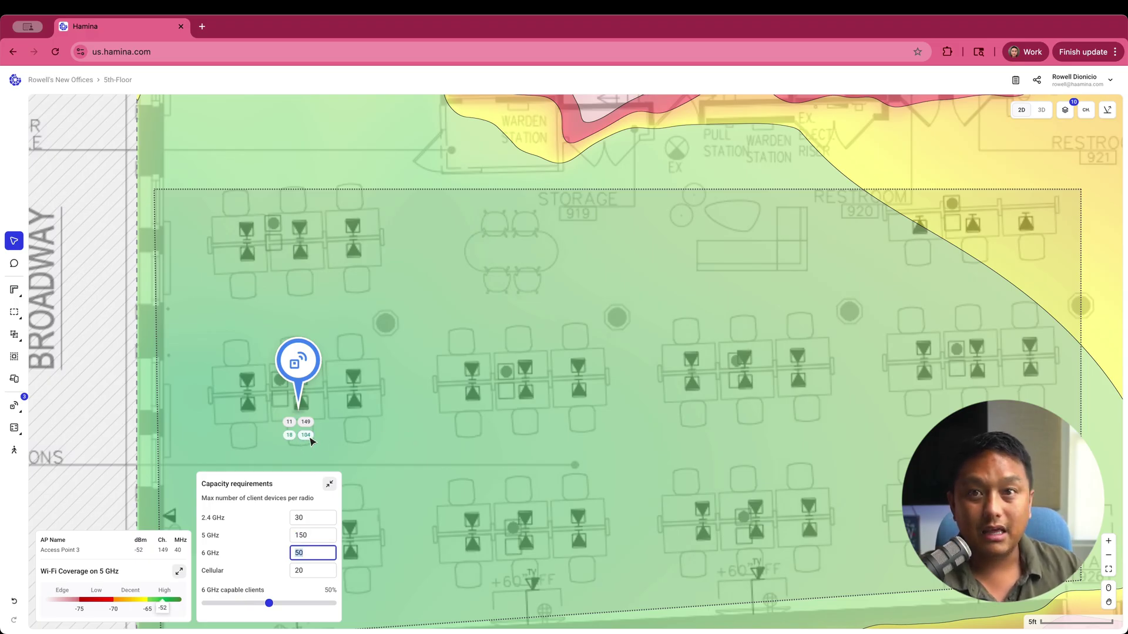
click(308, 536)
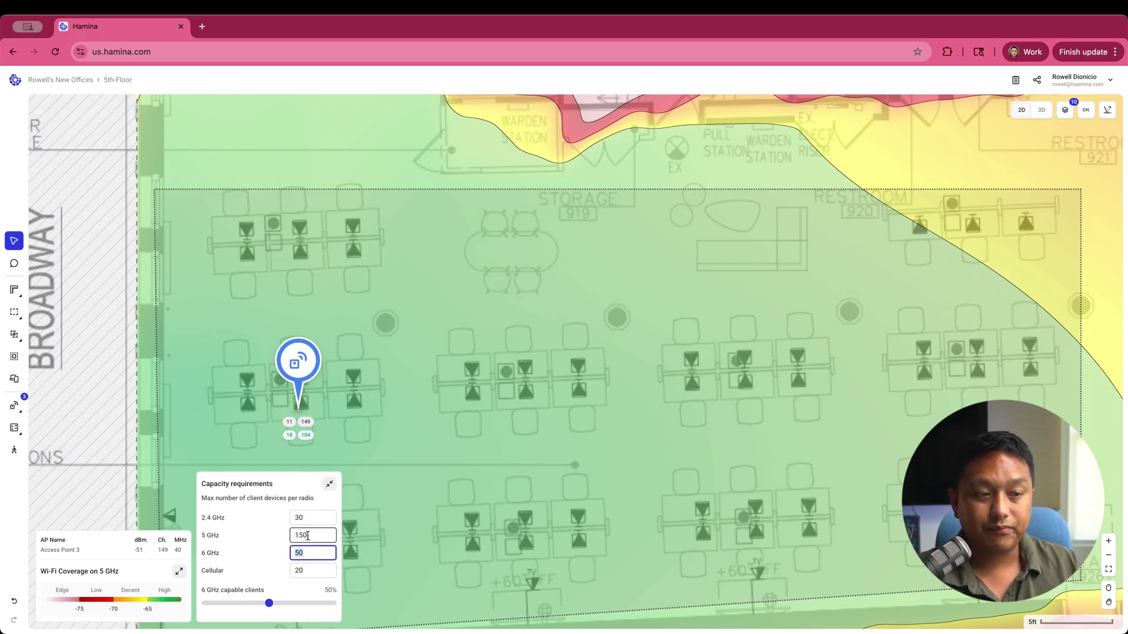
double_click(308, 535)
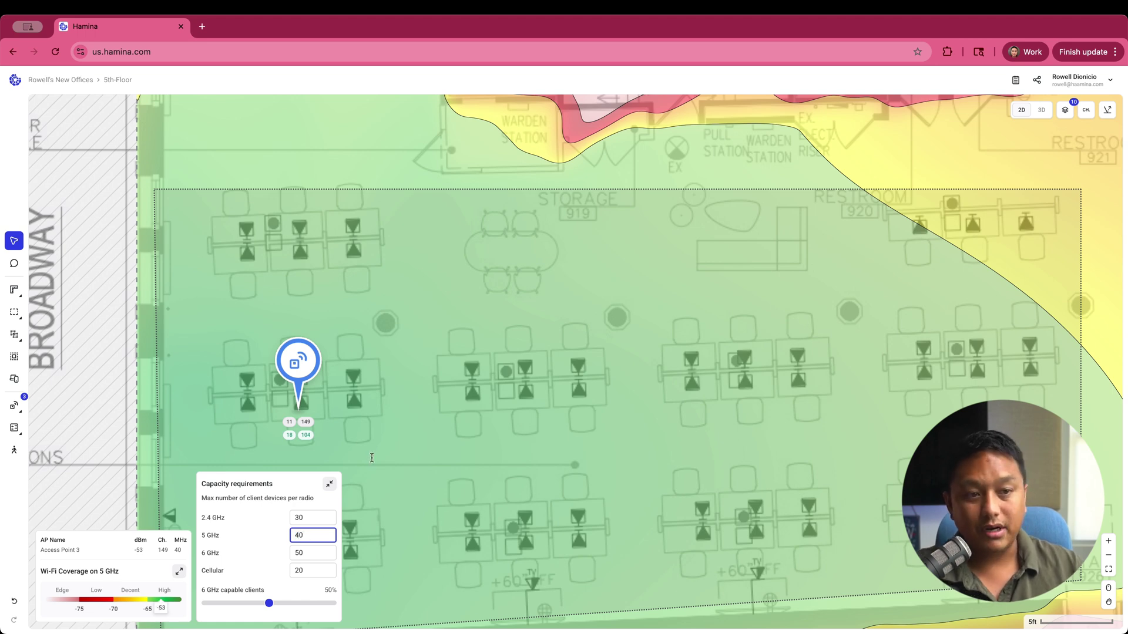
key(Escape)
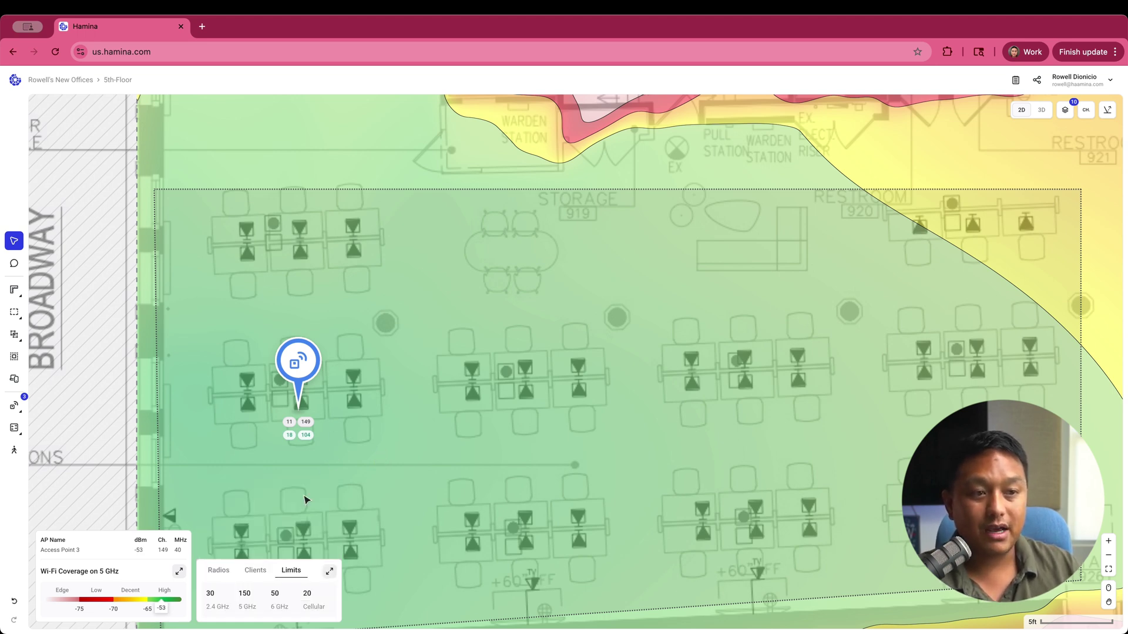
Step: Set the capacity limit to 40 client devices per 5 GHz radio
click(328, 573)
double_click(310, 540)
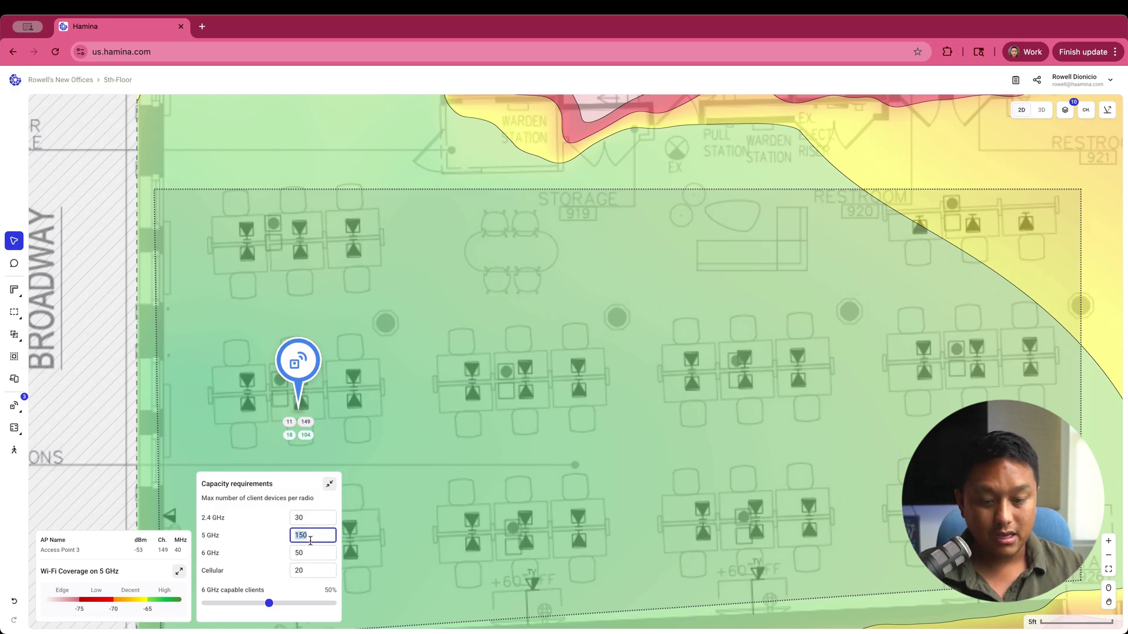
click(384, 409)
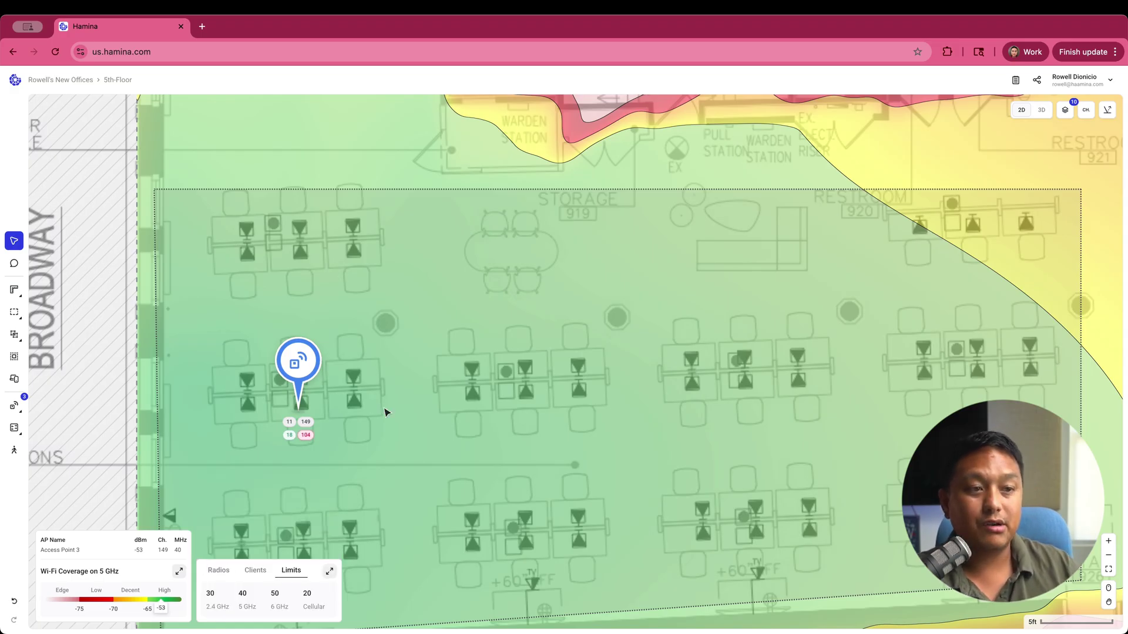
Step: Select the access point among the leftmost desks and view the client counts per frequency band
click(299, 372)
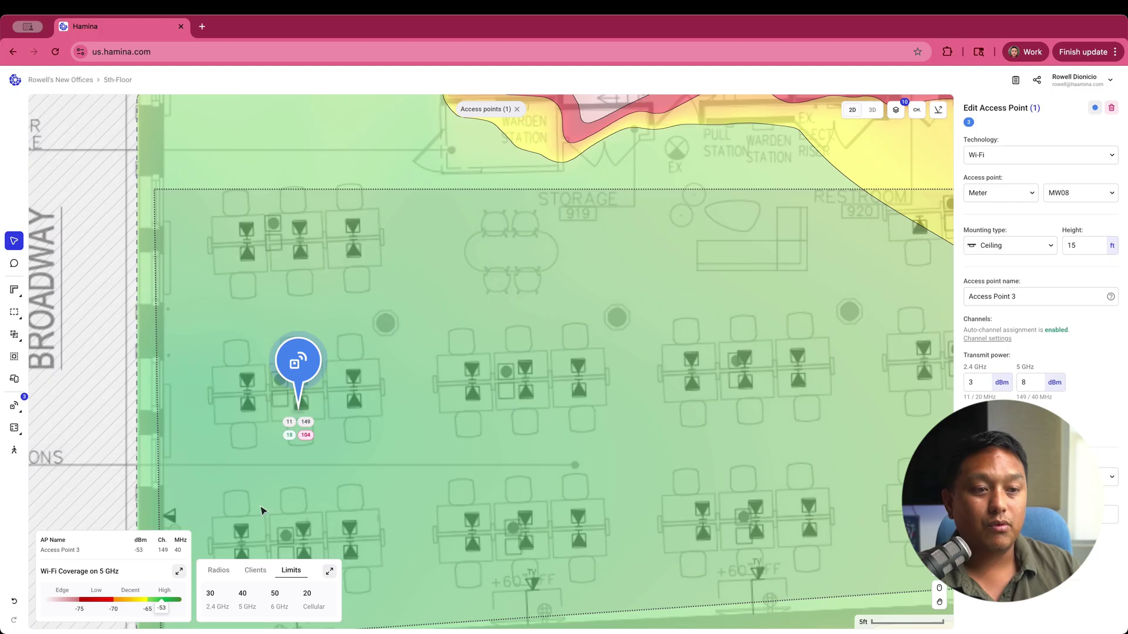
click(262, 568)
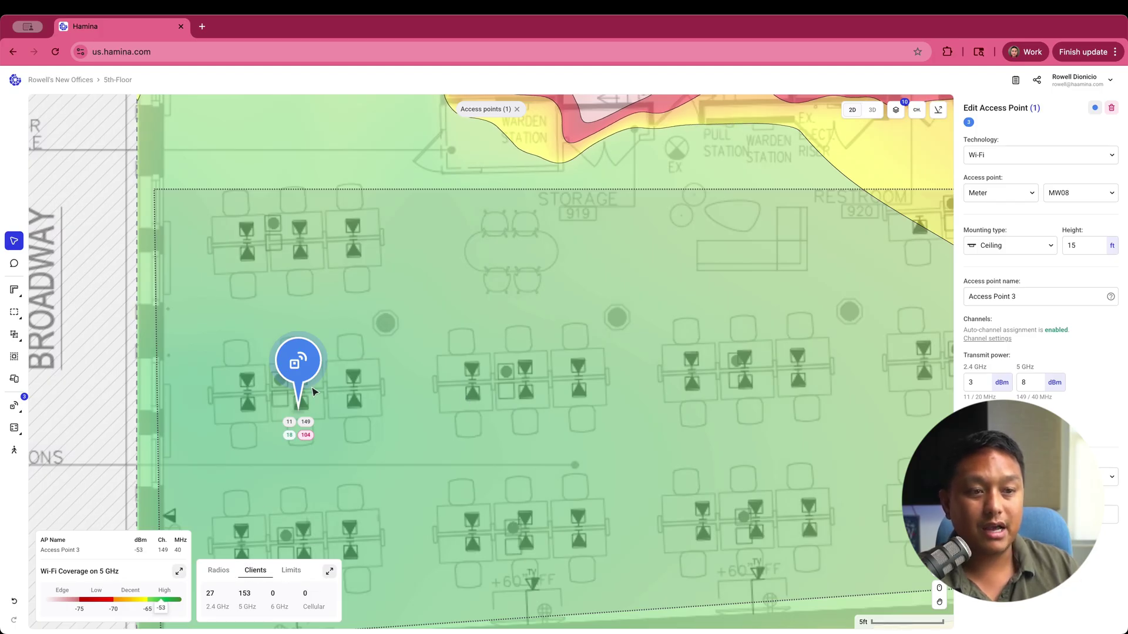
click(498, 432)
Step: Place another Meter MW08 access point at the third column of desks in the lower capacity zone
scroll(499, 433, down, 8)
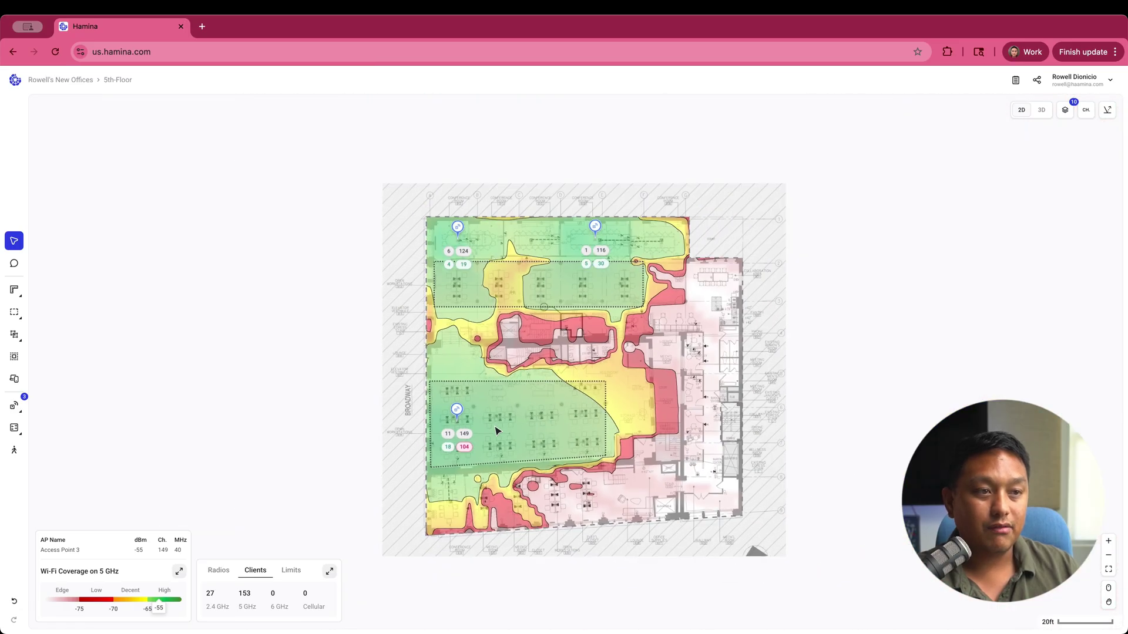
scroll(499, 432, right, 3)
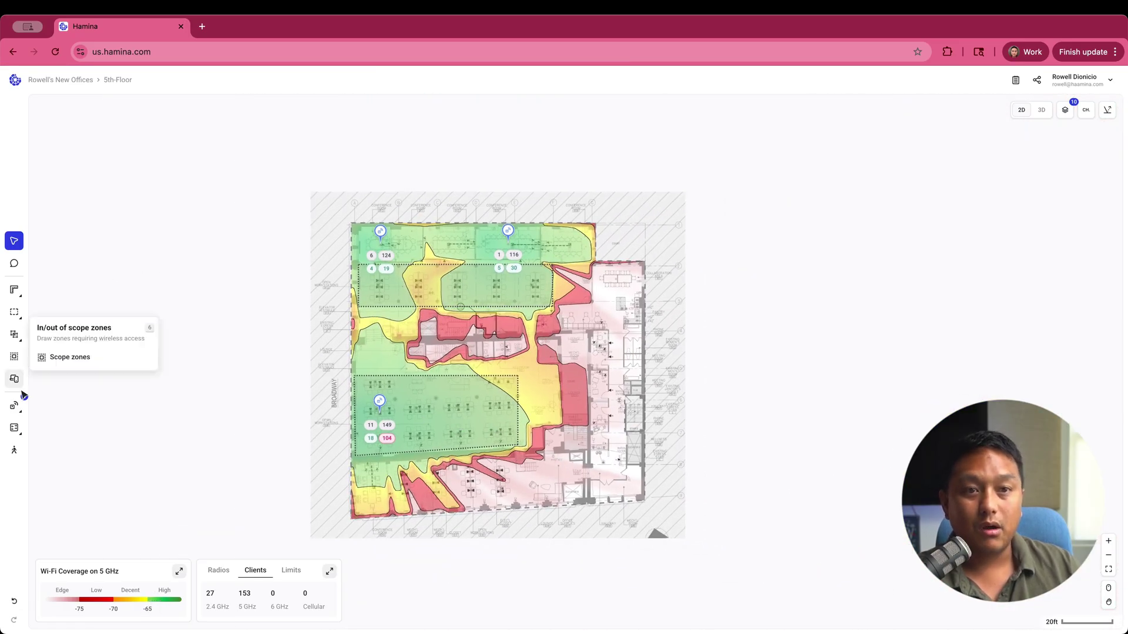
mouse_move(18, 416)
click(62, 406)
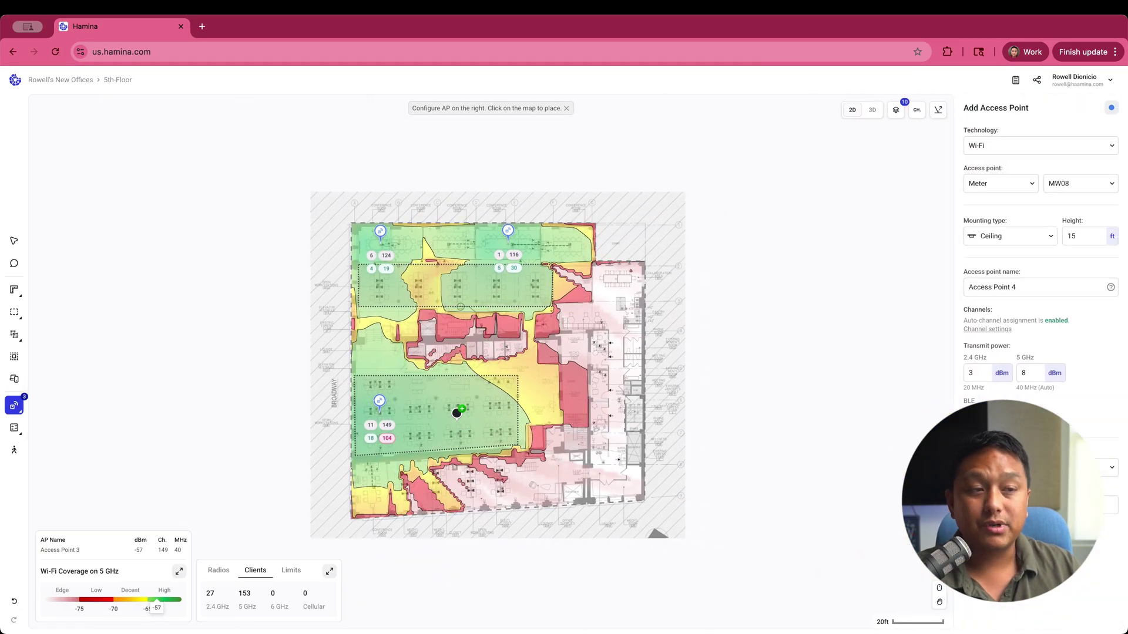
scroll(496, 405, up, 6)
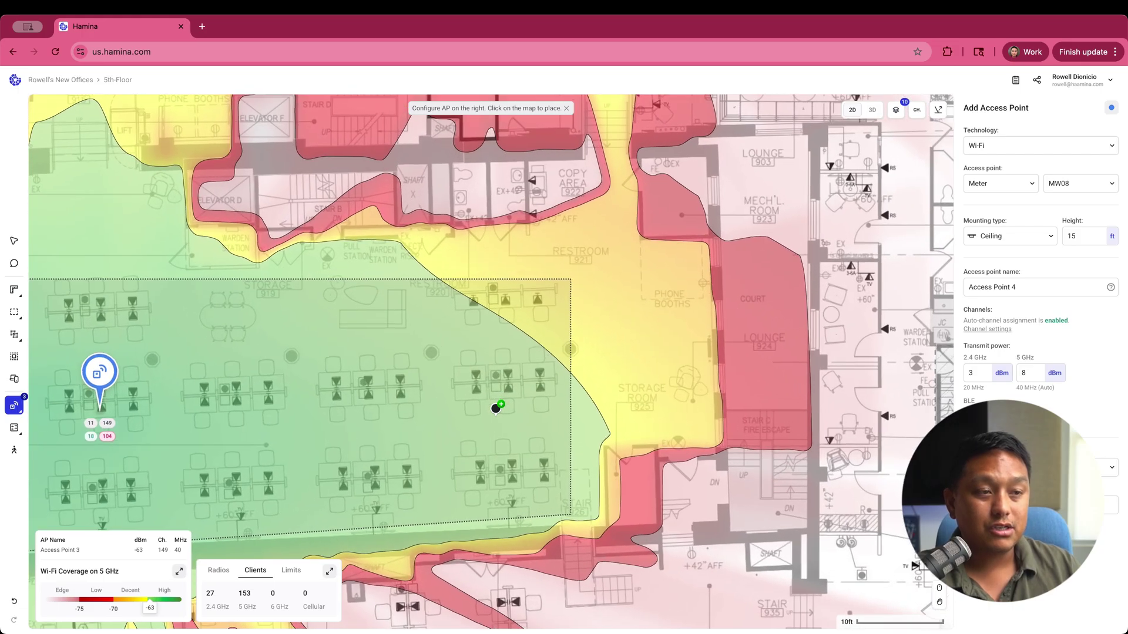
scroll(400, 376, left, 4)
scroll(400, 376, down, 3)
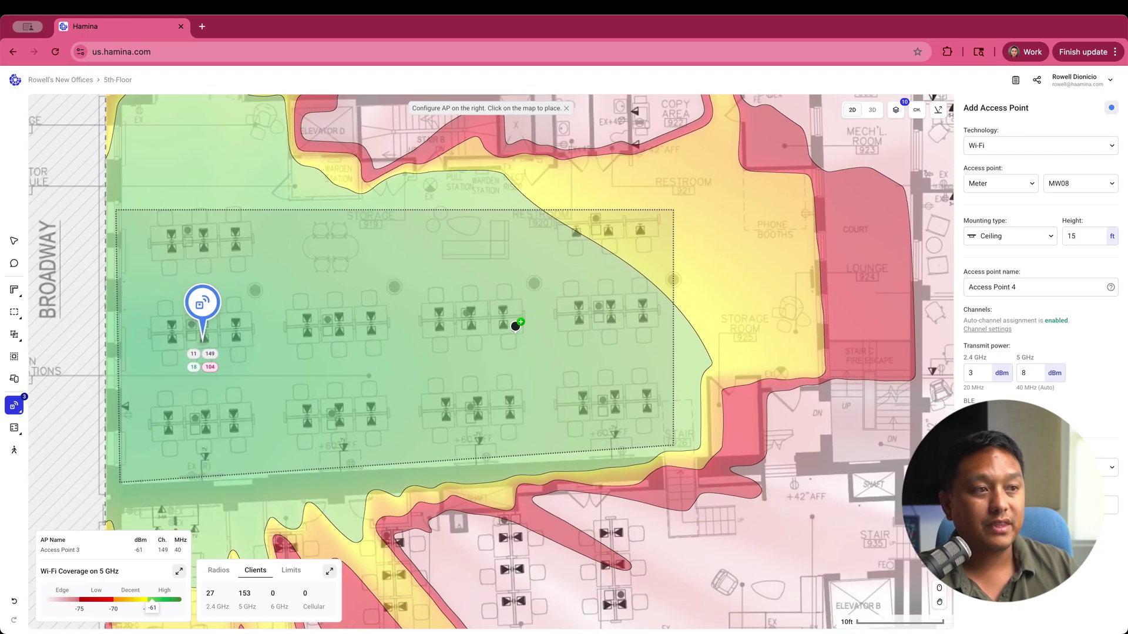
click(512, 331)
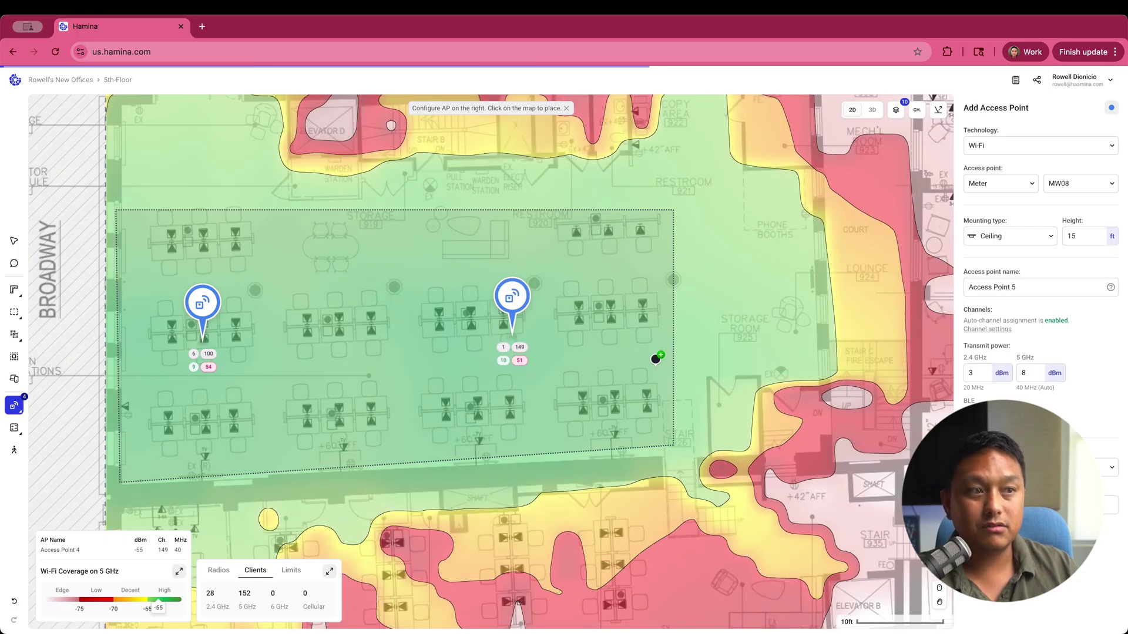
Step: Place an access point in the narrow court and lounge area east of the storage room
scroll(619, 382, right, 4)
scroll(620, 382, up, 2)
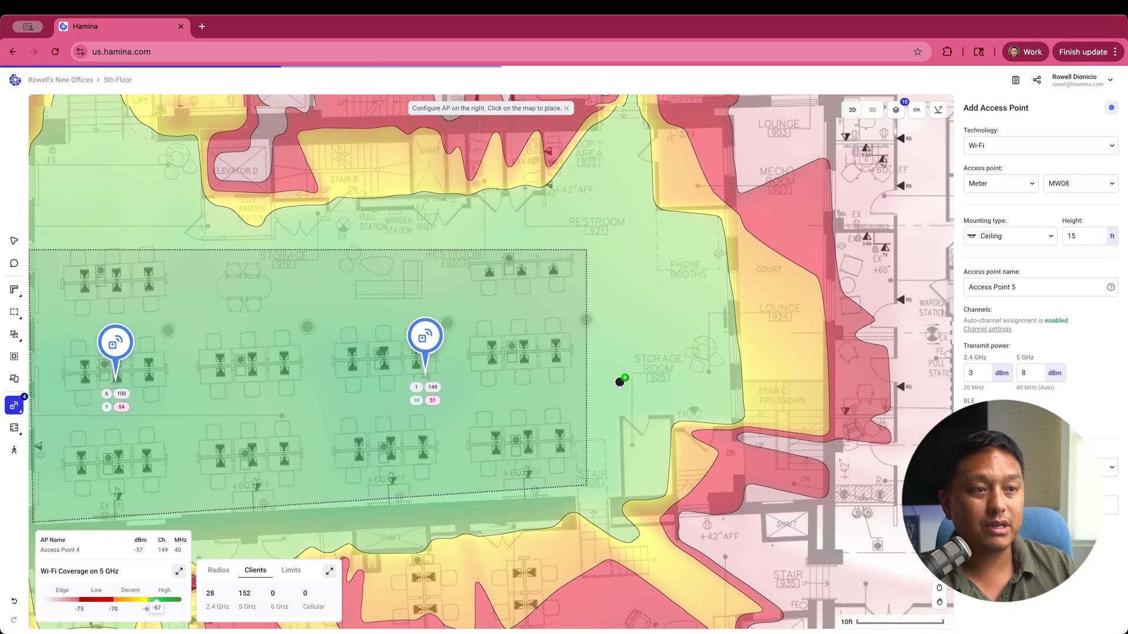
scroll(543, 373, right, 5)
scroll(542, 374, up, 3)
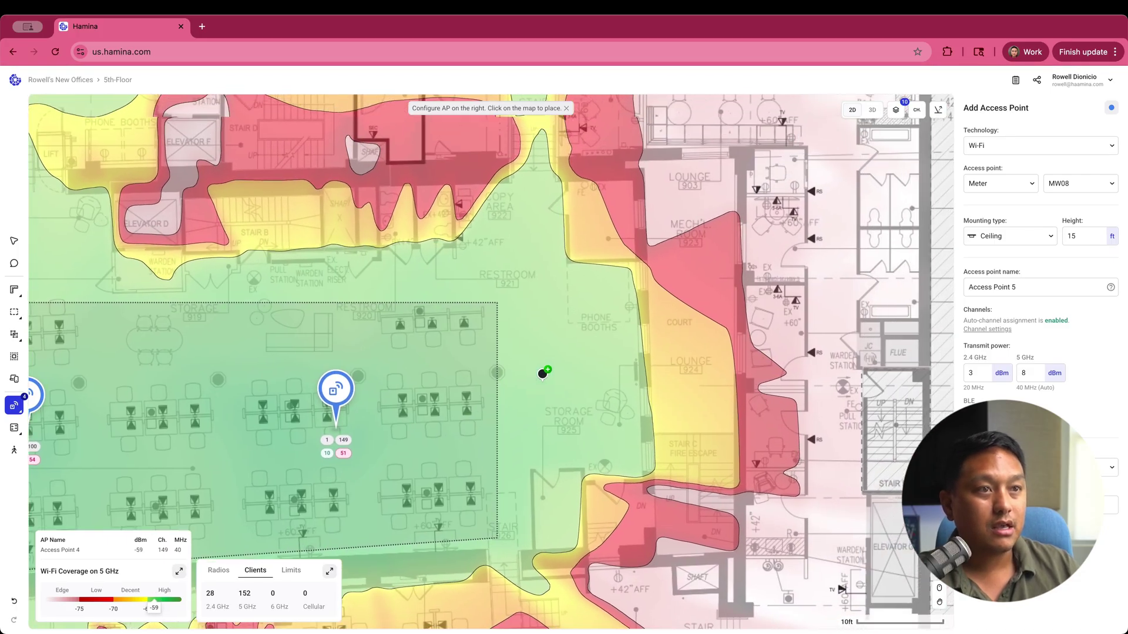
scroll(542, 373, down, 3)
scroll(542, 374, down, 2)
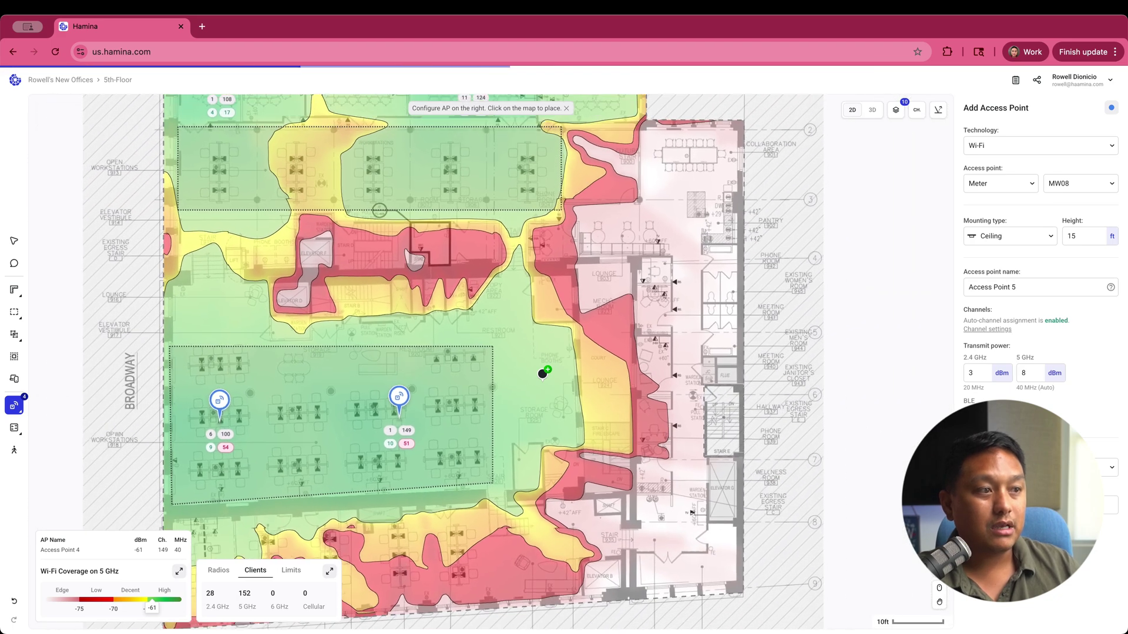
click(608, 361)
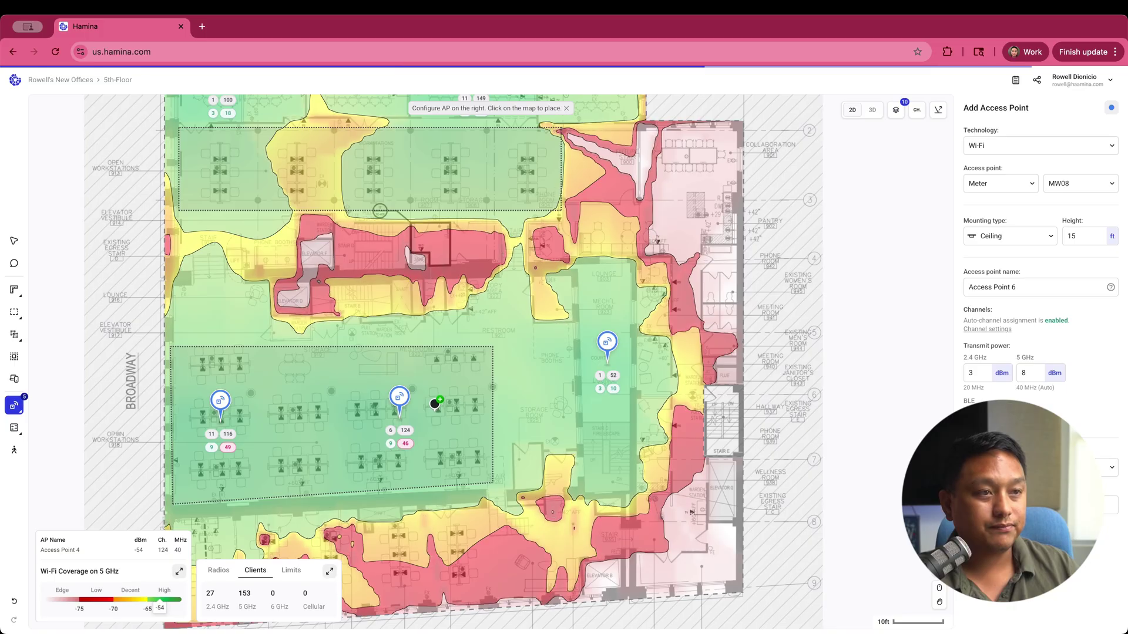
Step: Place access points between the second and third desk columns of the upper capacity zone and in the upper-right collaboration area
scroll(435, 404, up, 5)
scroll(434, 404, right, 1)
scroll(435, 403, down, 2)
scroll(435, 403, left, 2)
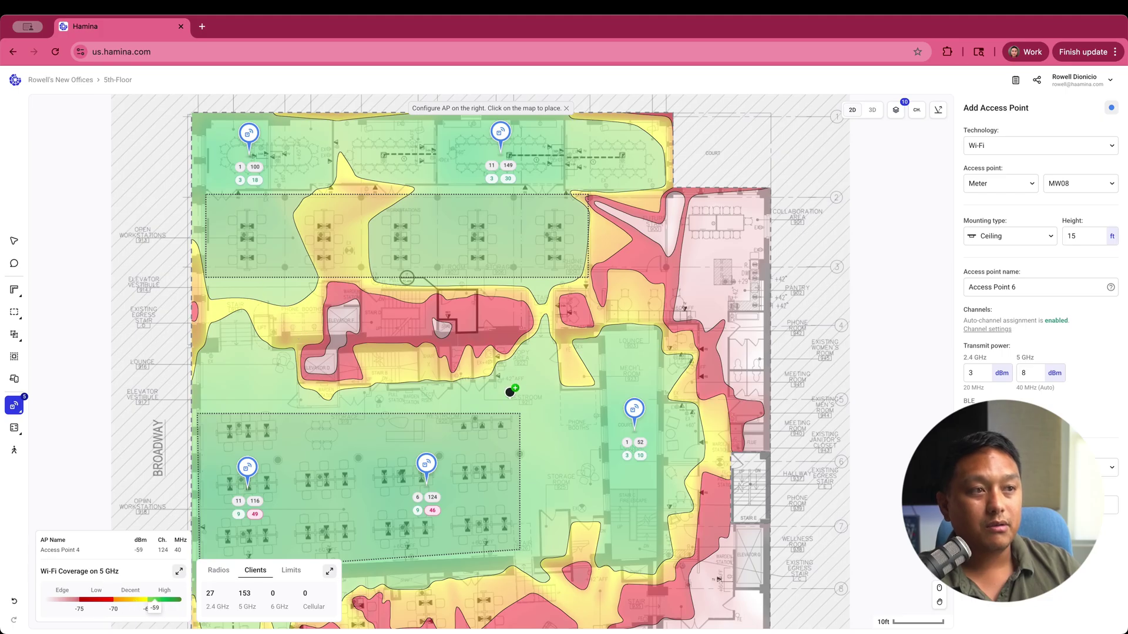
scroll(581, 377, down, 1)
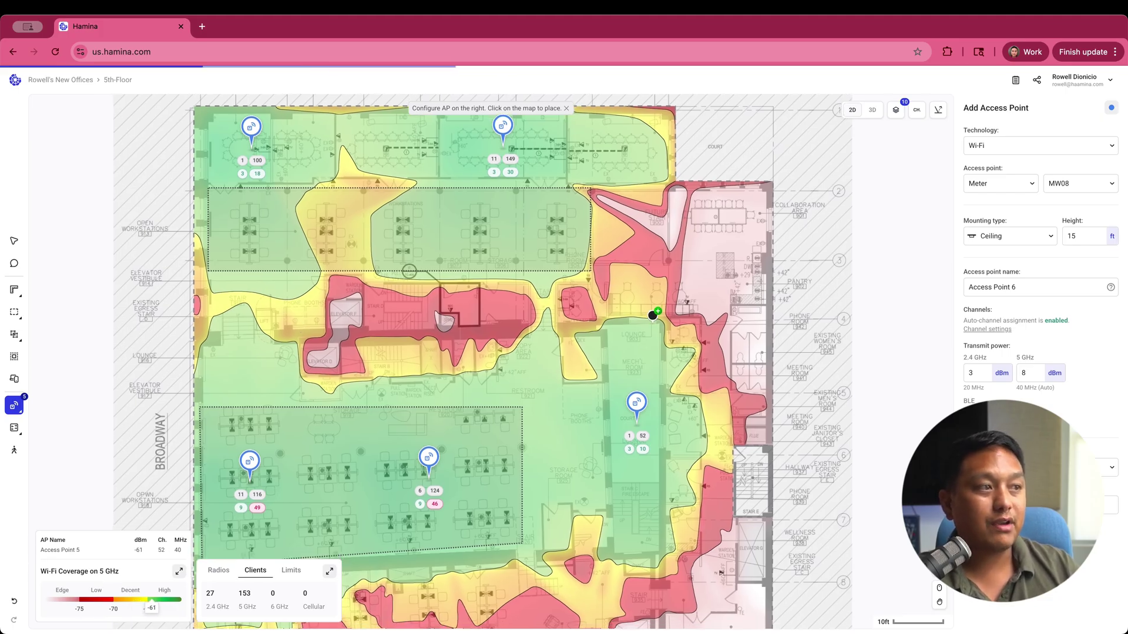
scroll(652, 316, up, 4)
scroll(652, 316, left, 3)
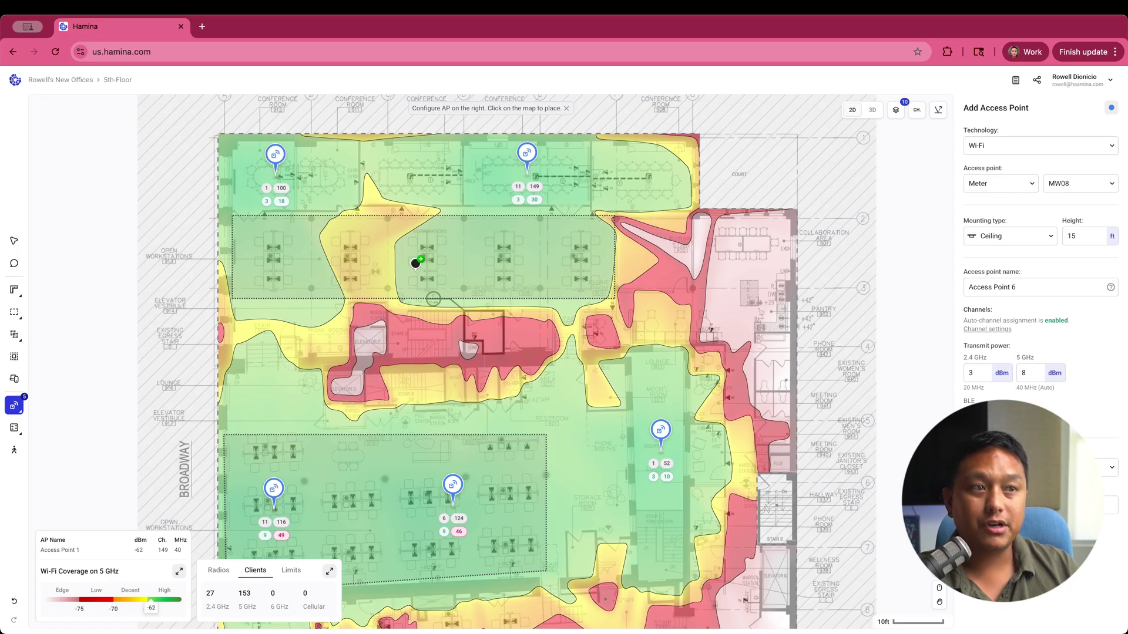
click(379, 261)
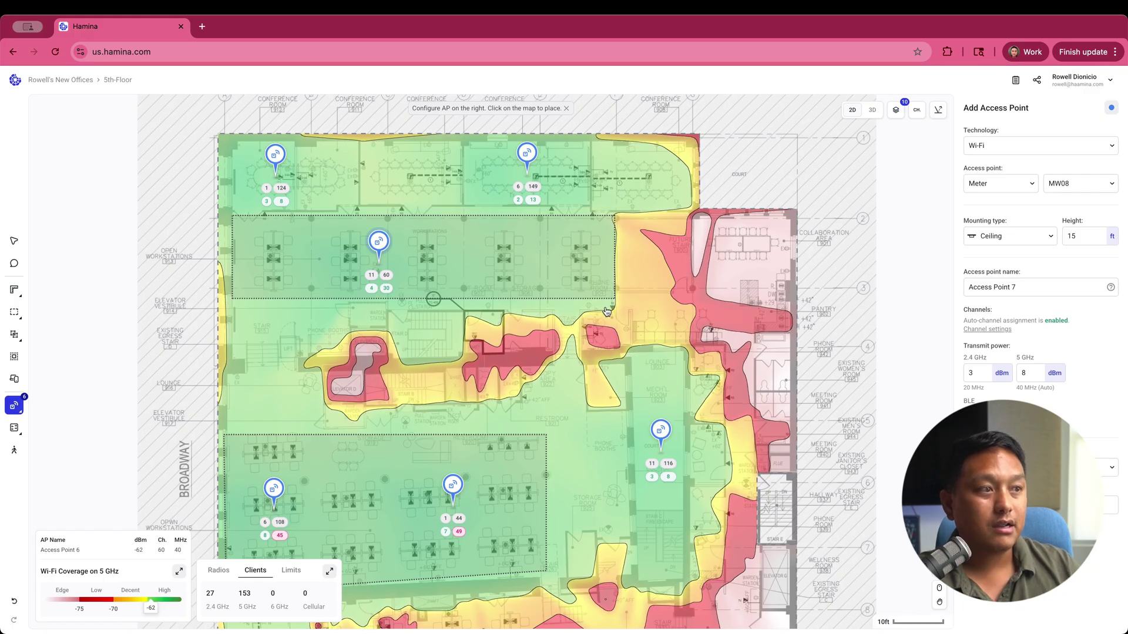
click(741, 265)
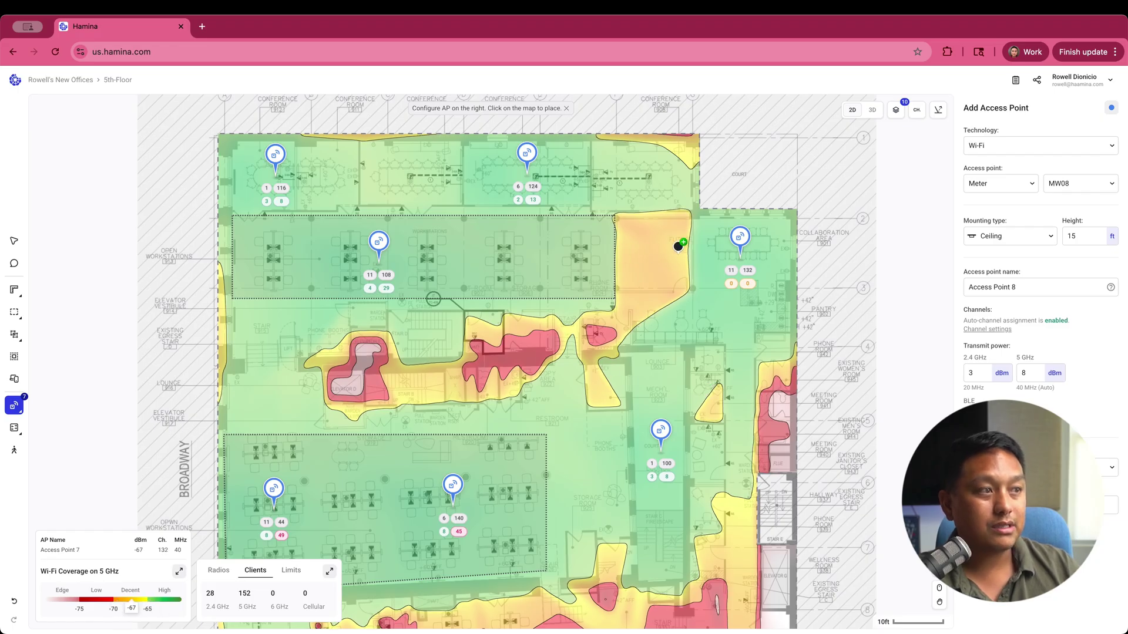
Step: Place an access point in the corridor beside Stair E, try it in the meeting rooms above, and settle it near the stair's lower end
scroll(513, 371, down, 5)
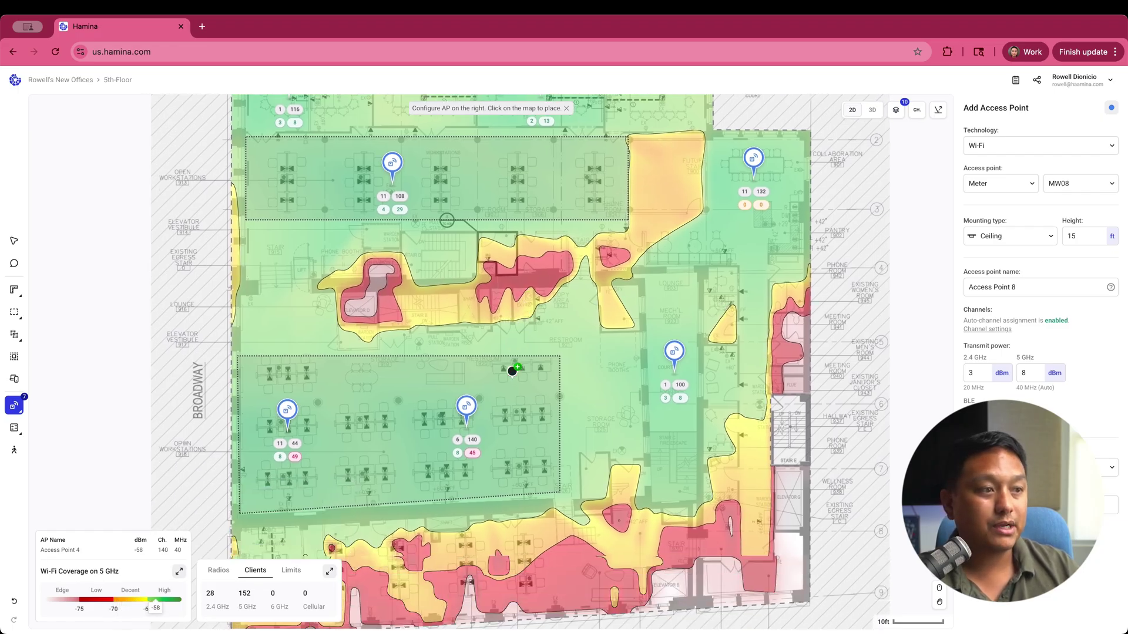
scroll(513, 372, right, 4)
scroll(512, 372, up, 1)
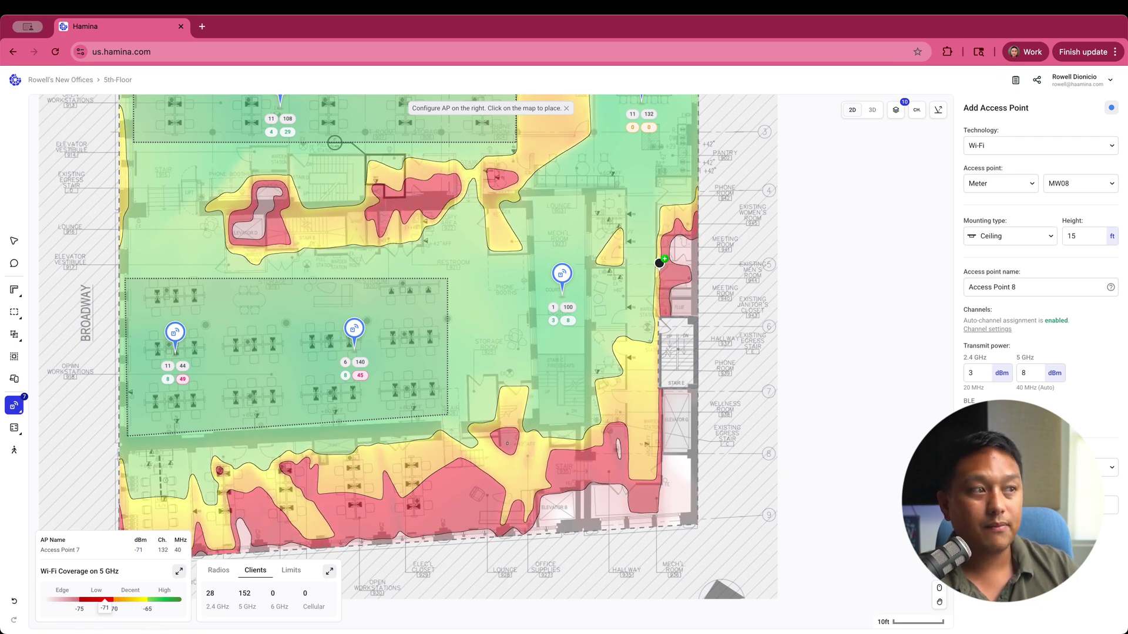
scroll(656, 275, up, 5)
scroll(655, 275, down, 4)
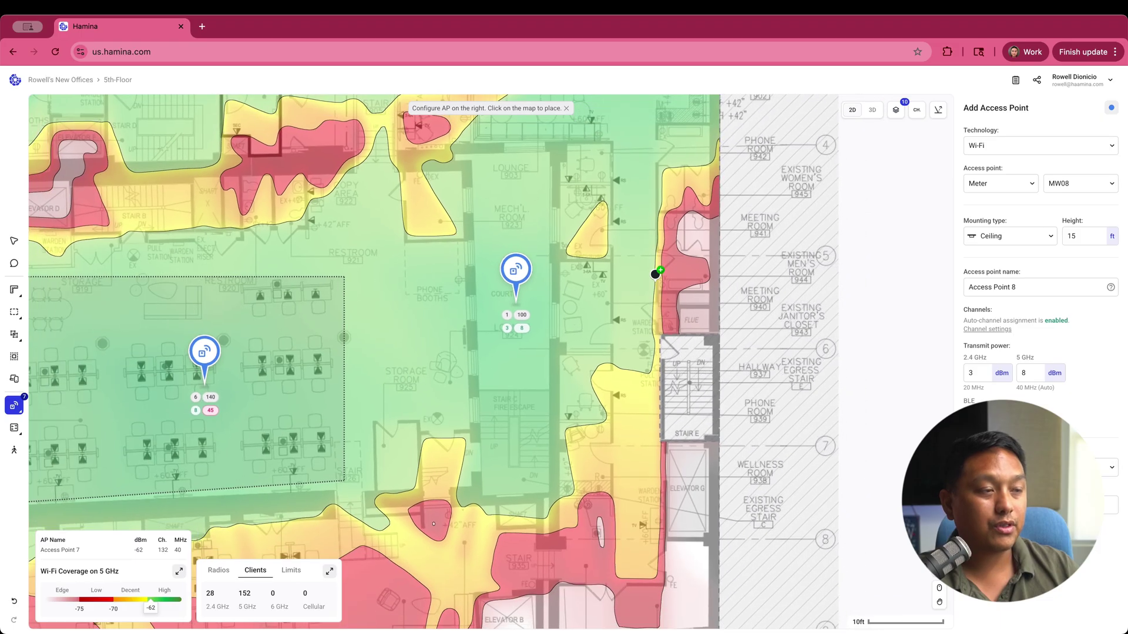
click(633, 385)
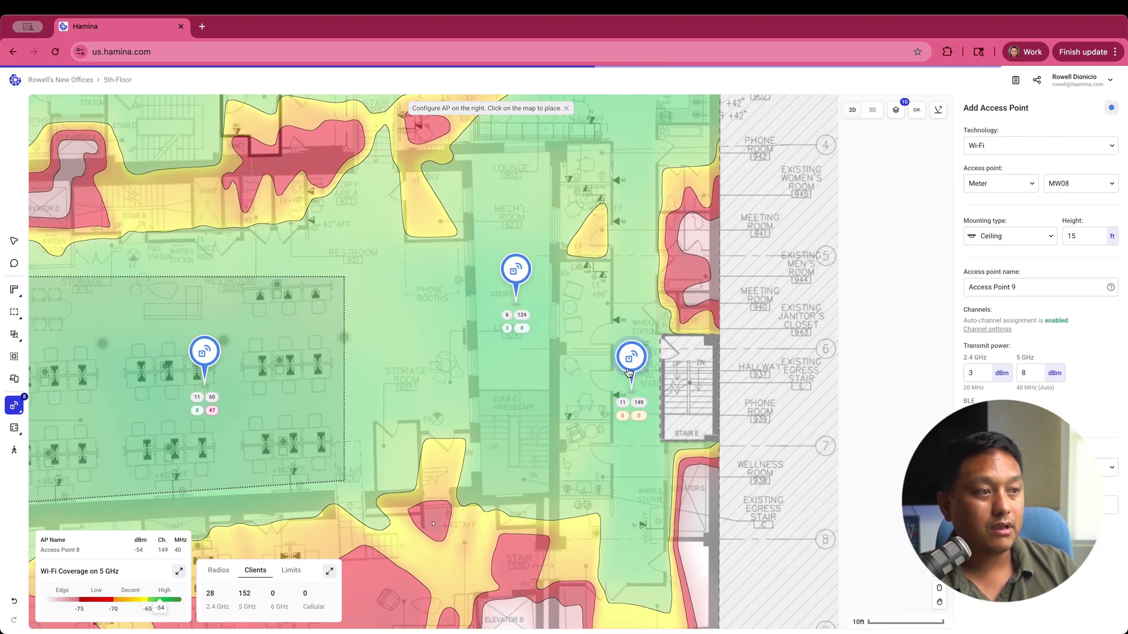
drag(630, 362, 681, 204)
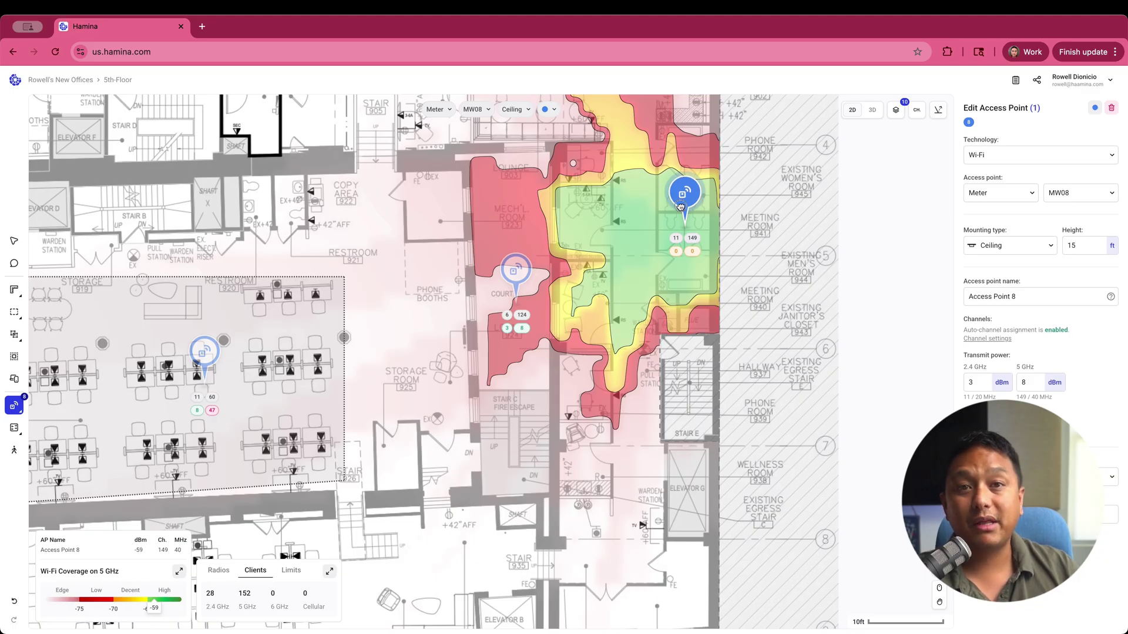
drag(681, 204, 631, 417)
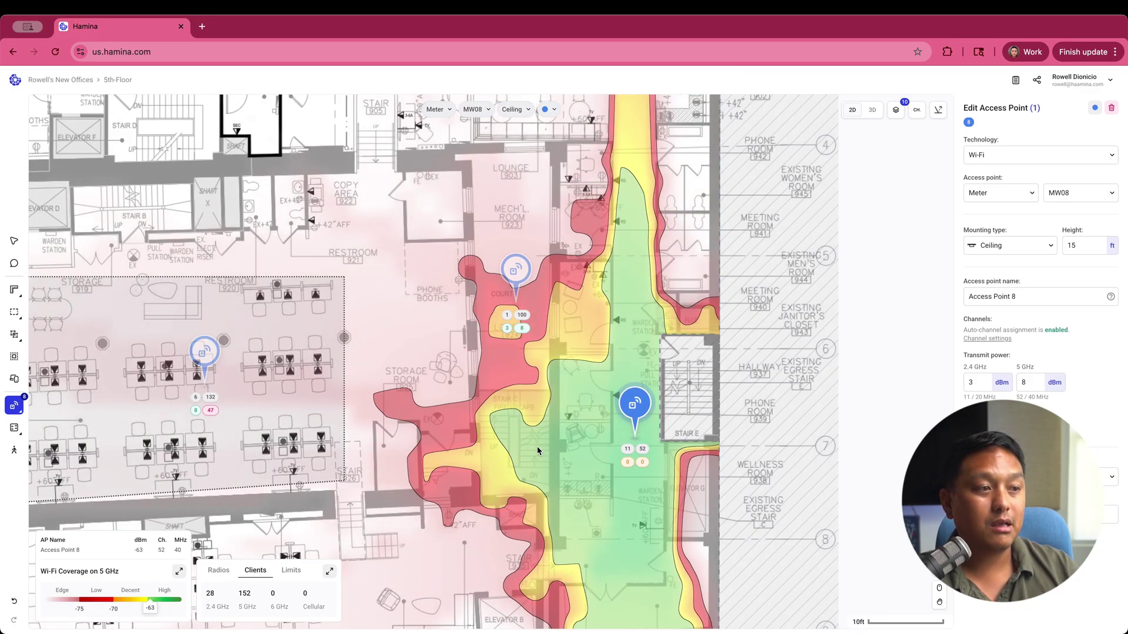
Step: Place one access point among the desks below the lower capacity zone and another in the lounge area to their right
scroll(538, 446, down, 5)
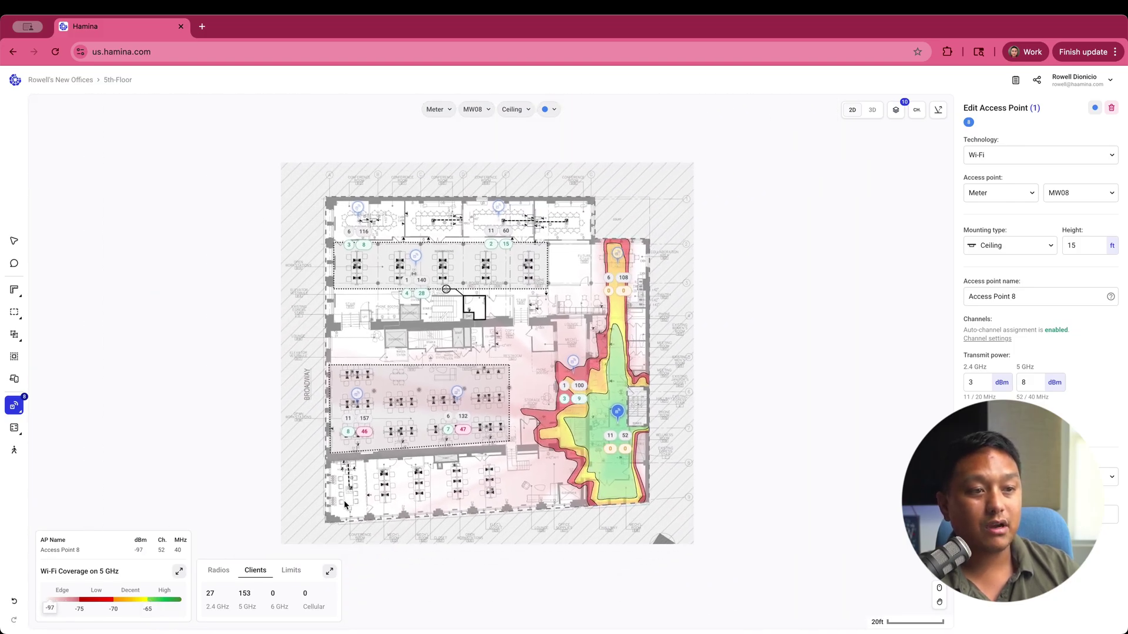
key(Escape)
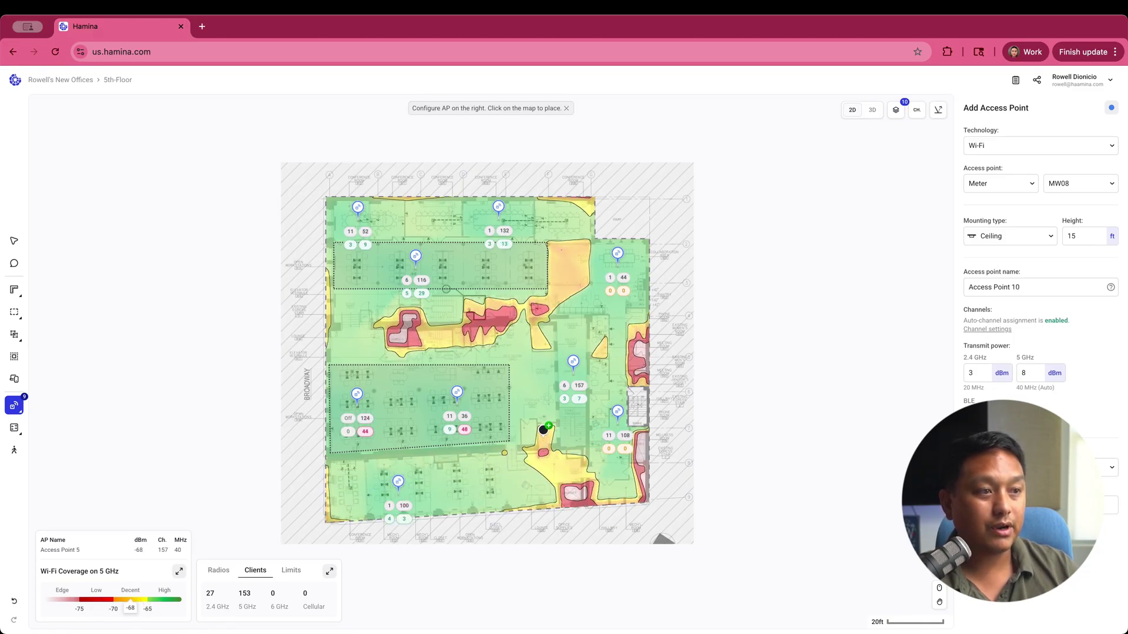
click(541, 459)
key(Escape)
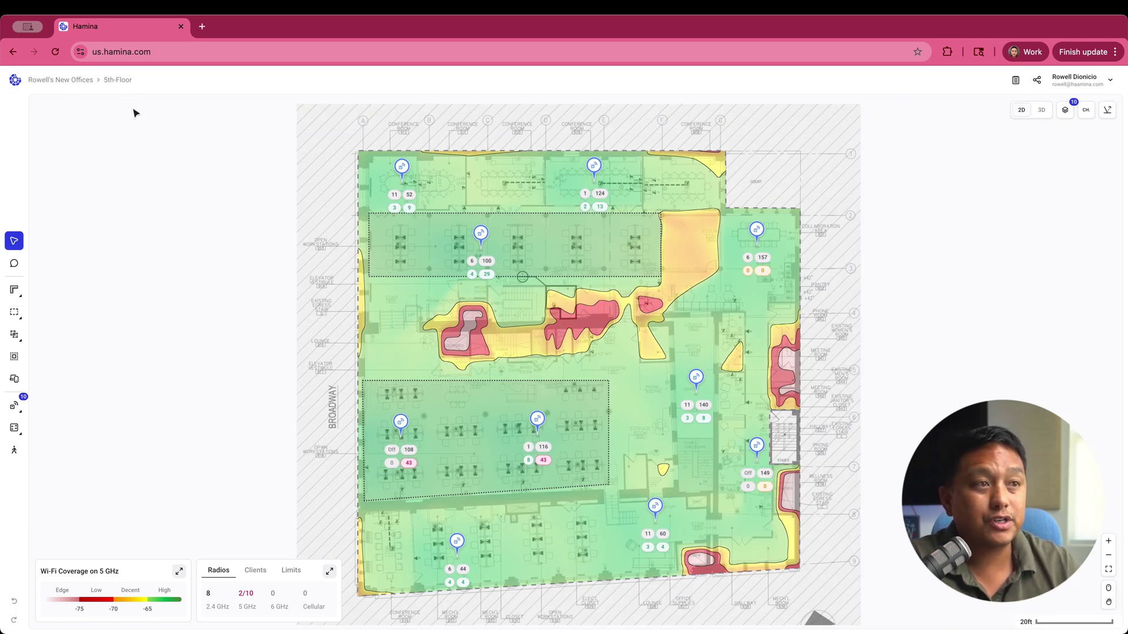
Step: Examine the access points on the 6th-Floor map and open the 7th-Floor map
click(119, 81)
click(132, 137)
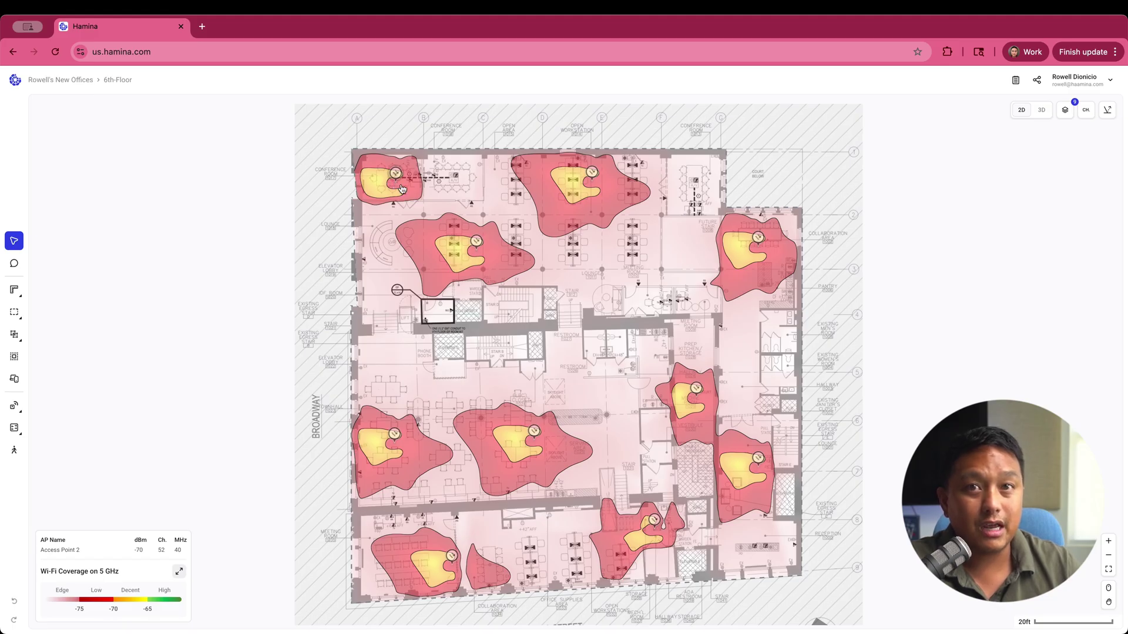
scroll(474, 207, up, 10)
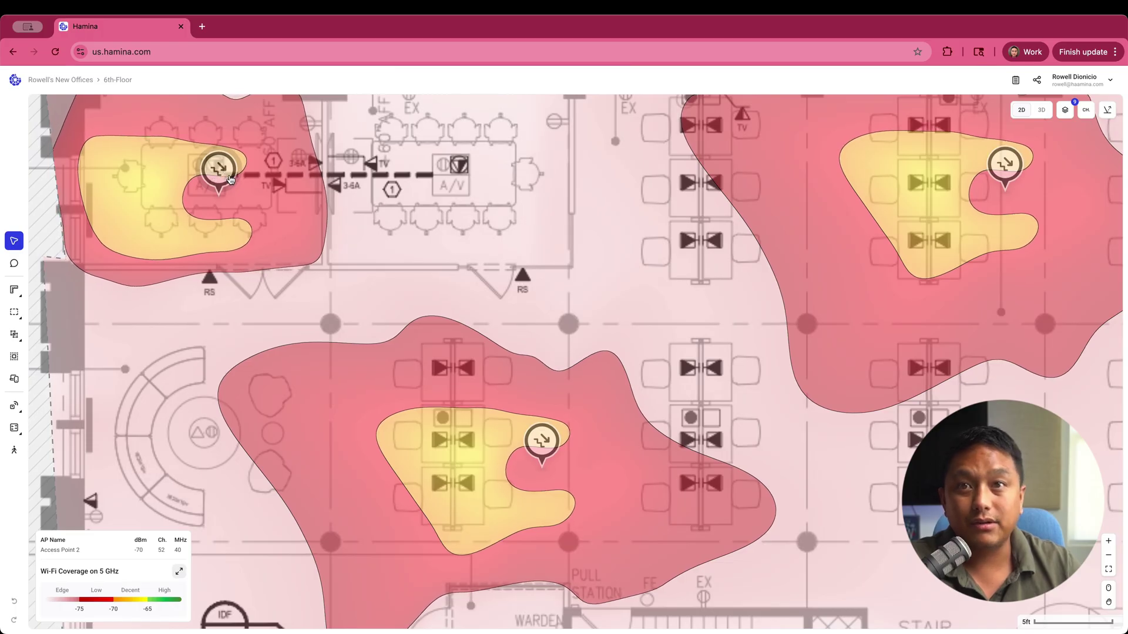
click(125, 80)
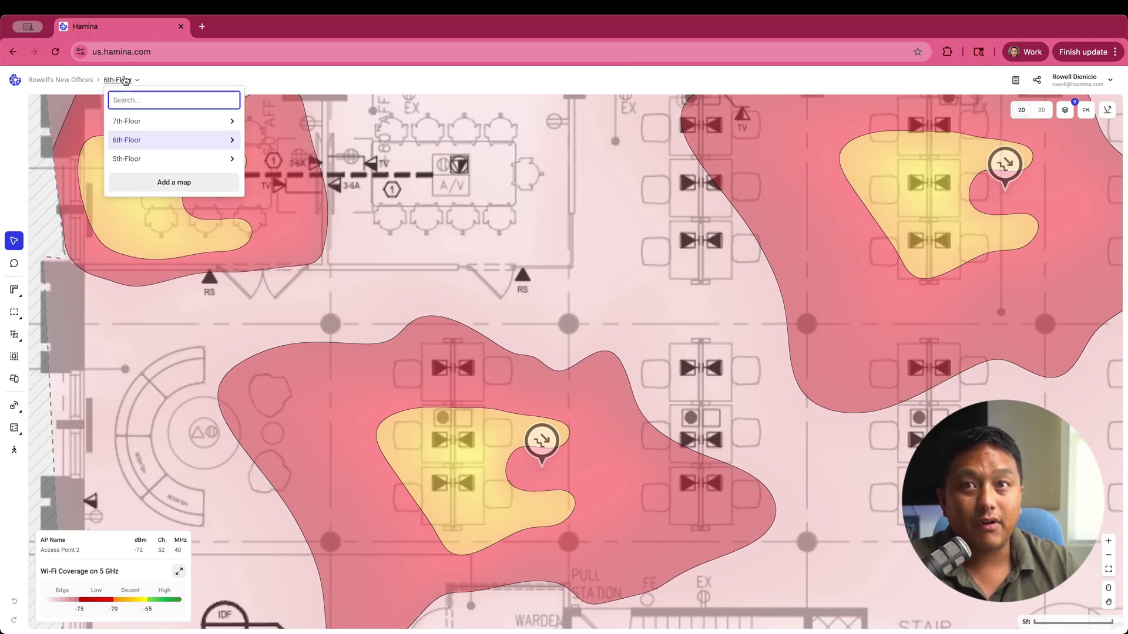
click(134, 121)
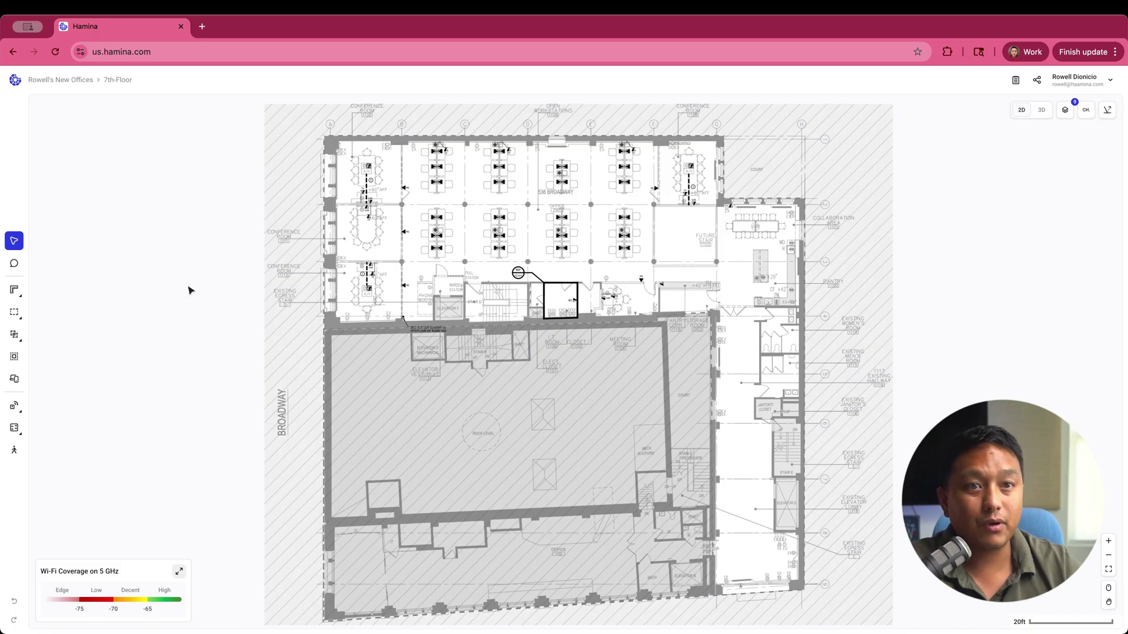
Step: Place a Meter MW08 access point on the 7th-Floor map in the long open area beside the existing egress stair
mouse_move(15, 406)
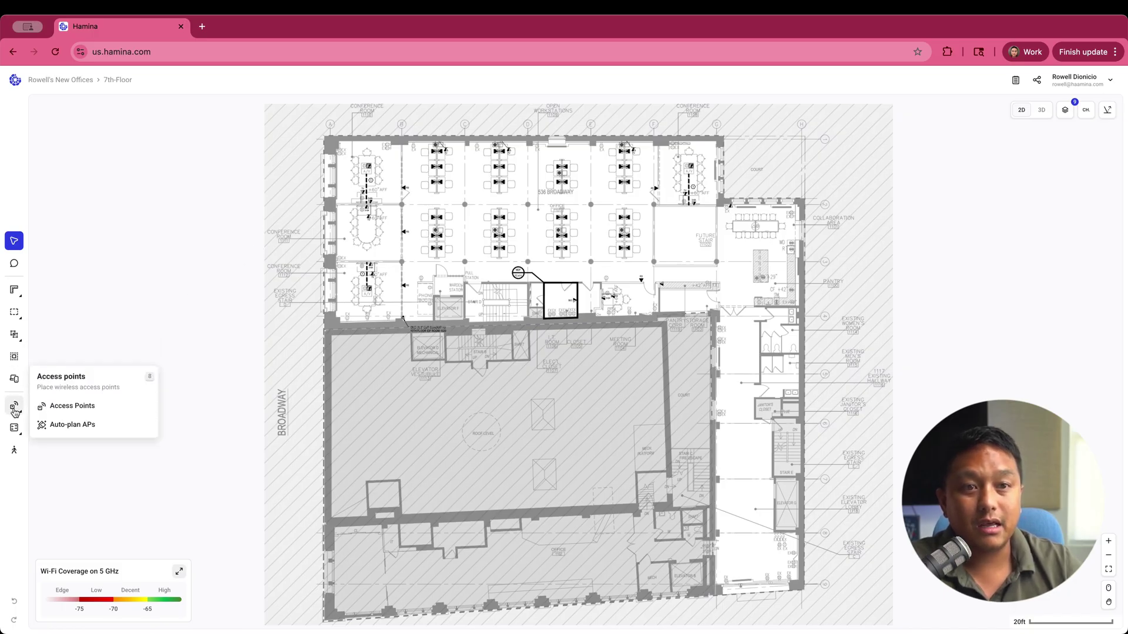
click(66, 407)
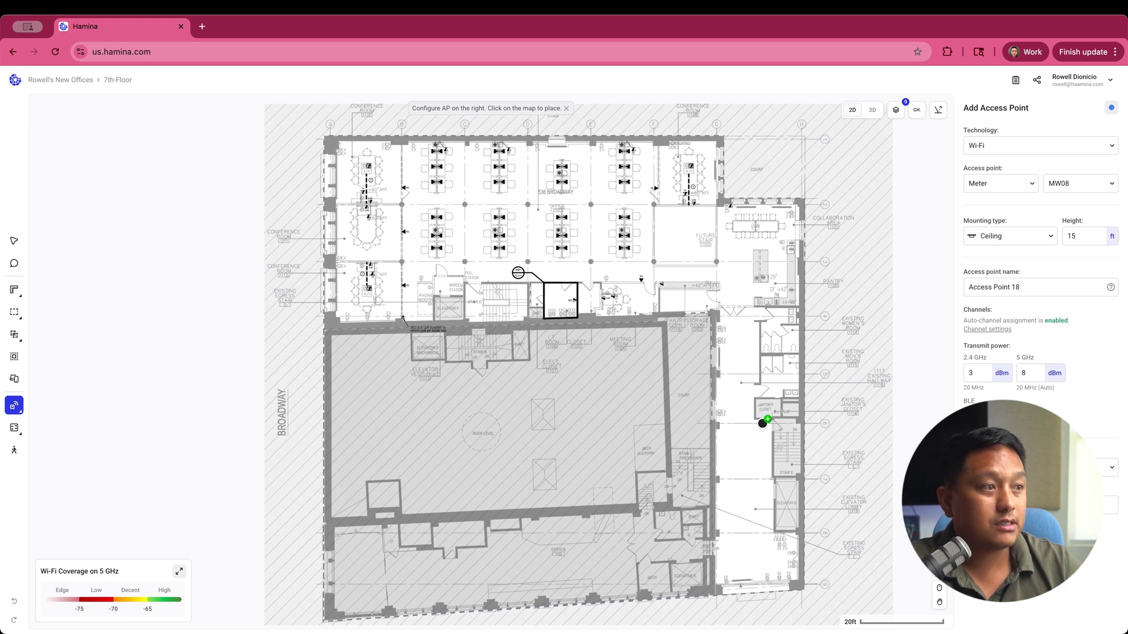
click(733, 452)
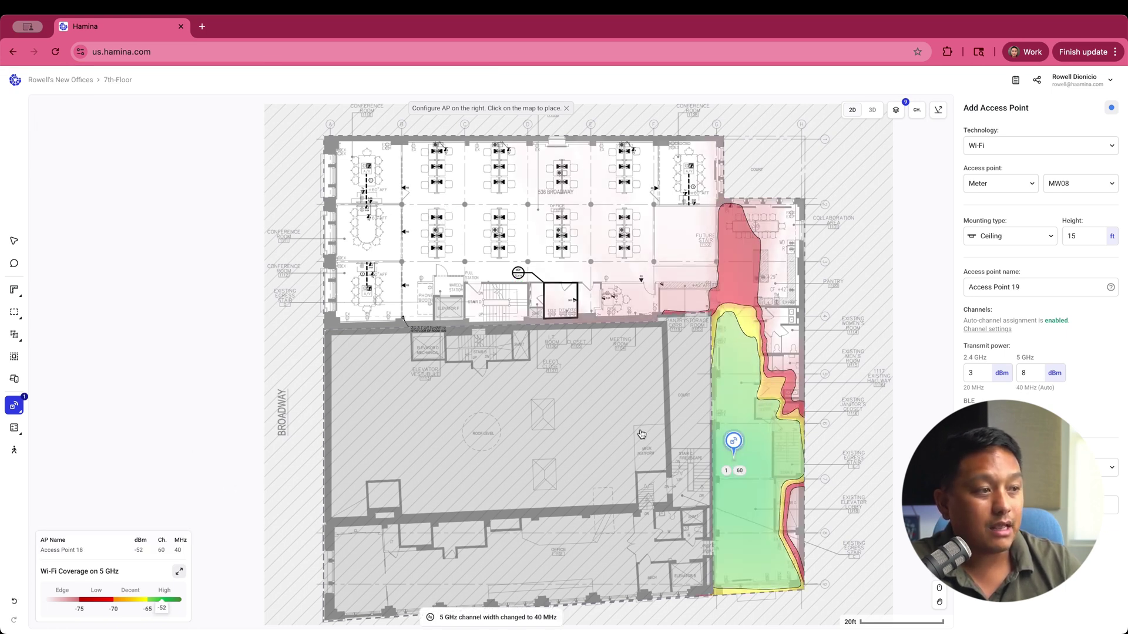
Step: Open the 6th-Floor map and examine the signal spilling over from access points on the adjacent floors, especially near Stair E
mouse_move(36, 409)
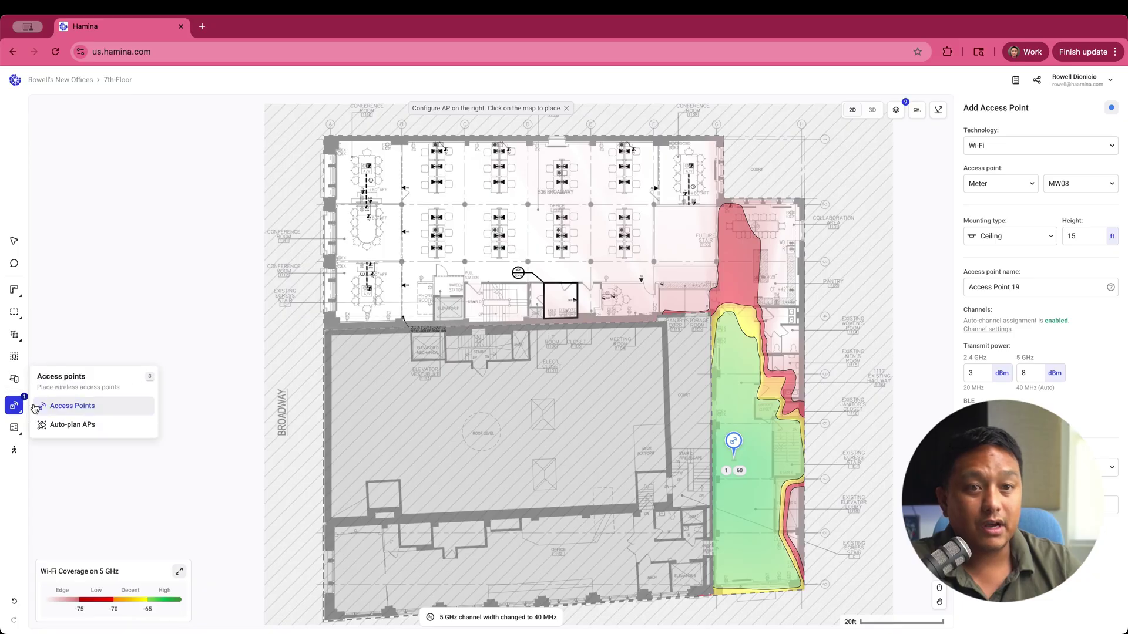
click(126, 80)
click(140, 141)
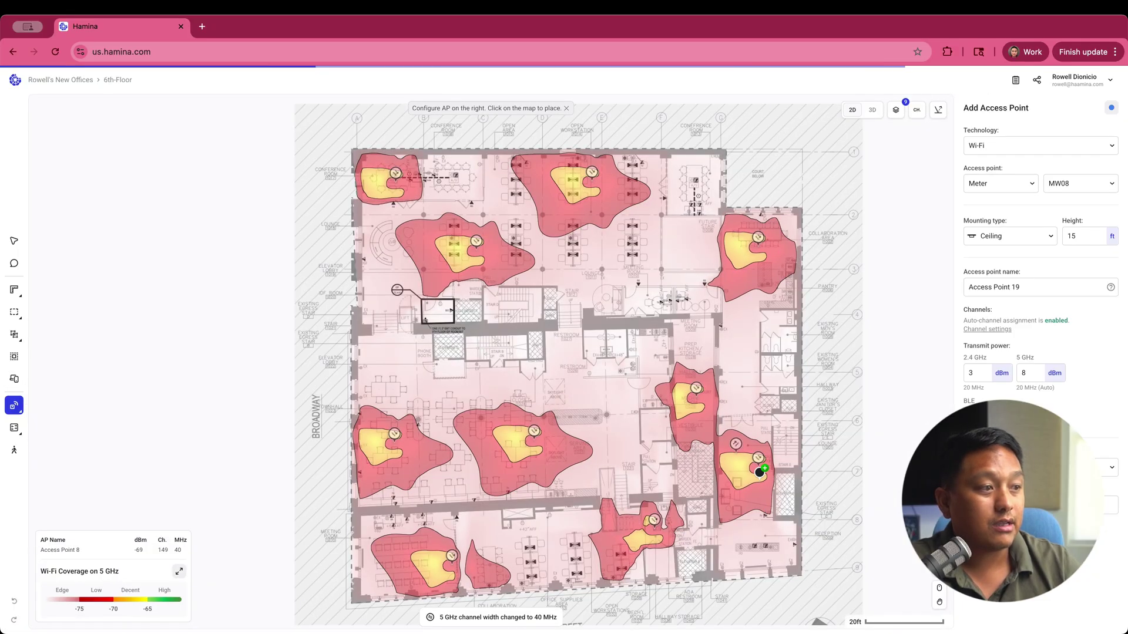
scroll(761, 471, up, 10)
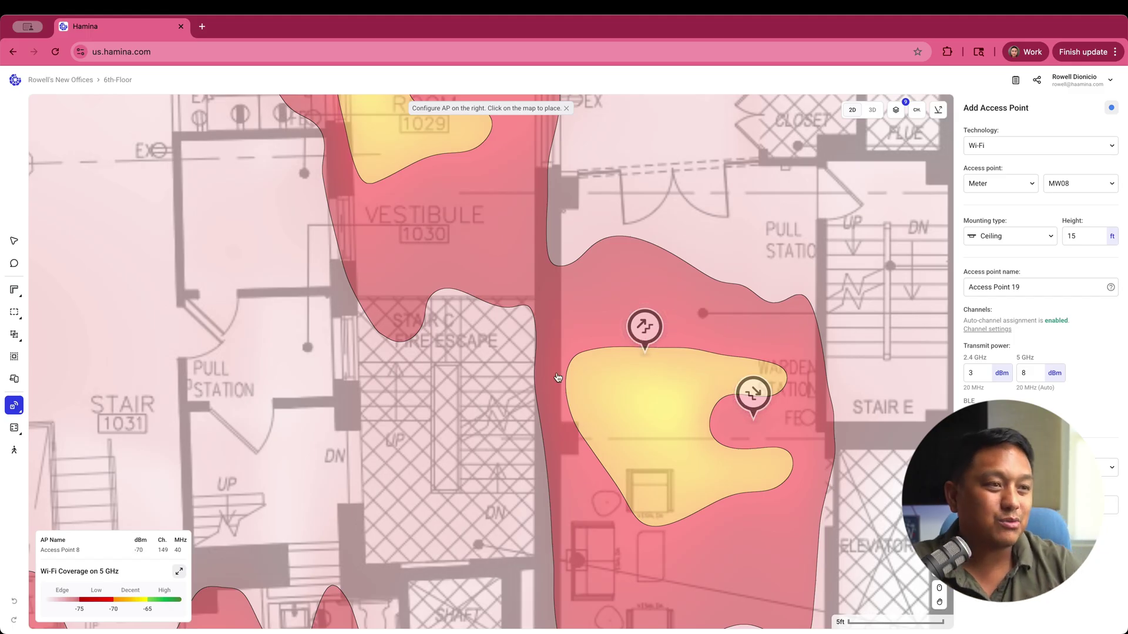
scroll(544, 365, down, 5)
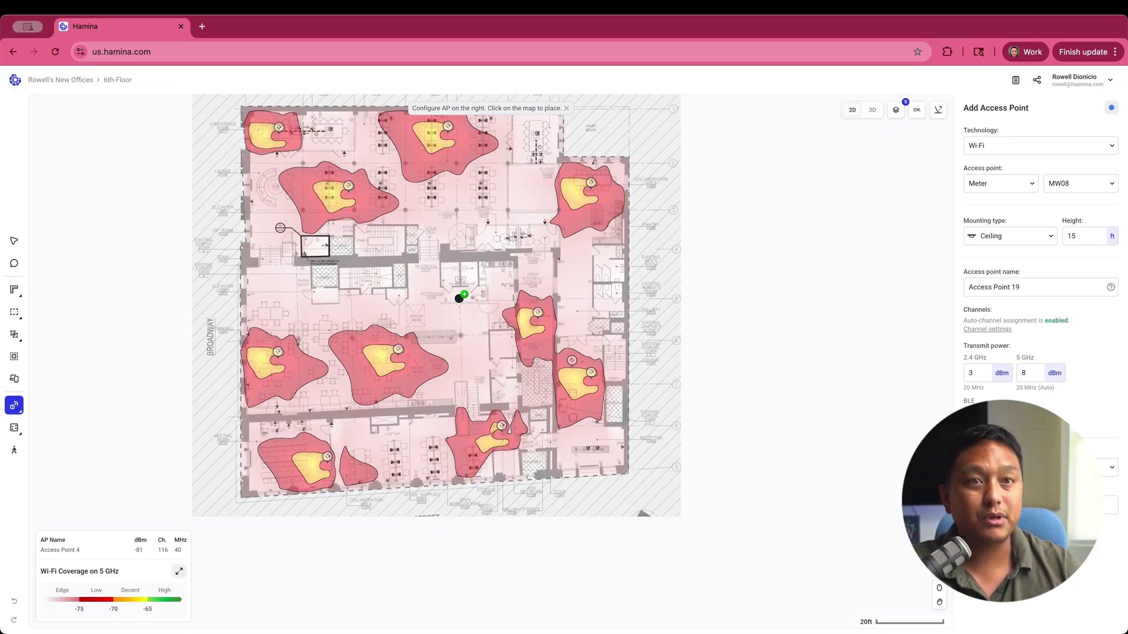
click(14, 243)
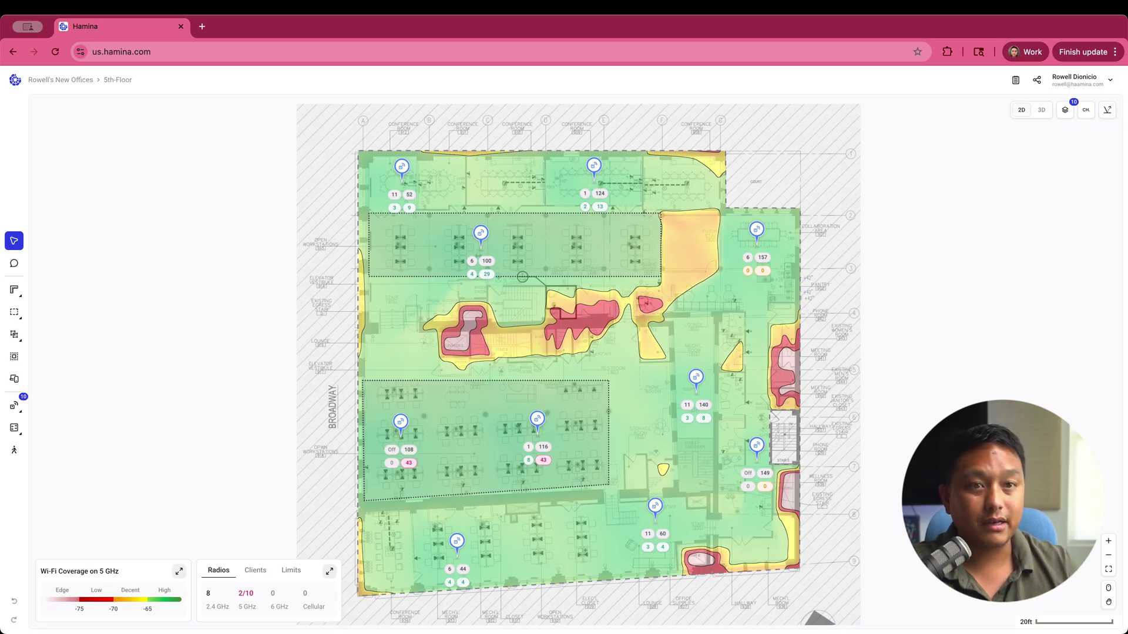
Step: Place an access point on the 5th-Floor map in the restrooms above Stair E and shift it slightly upward
mouse_move(18, 407)
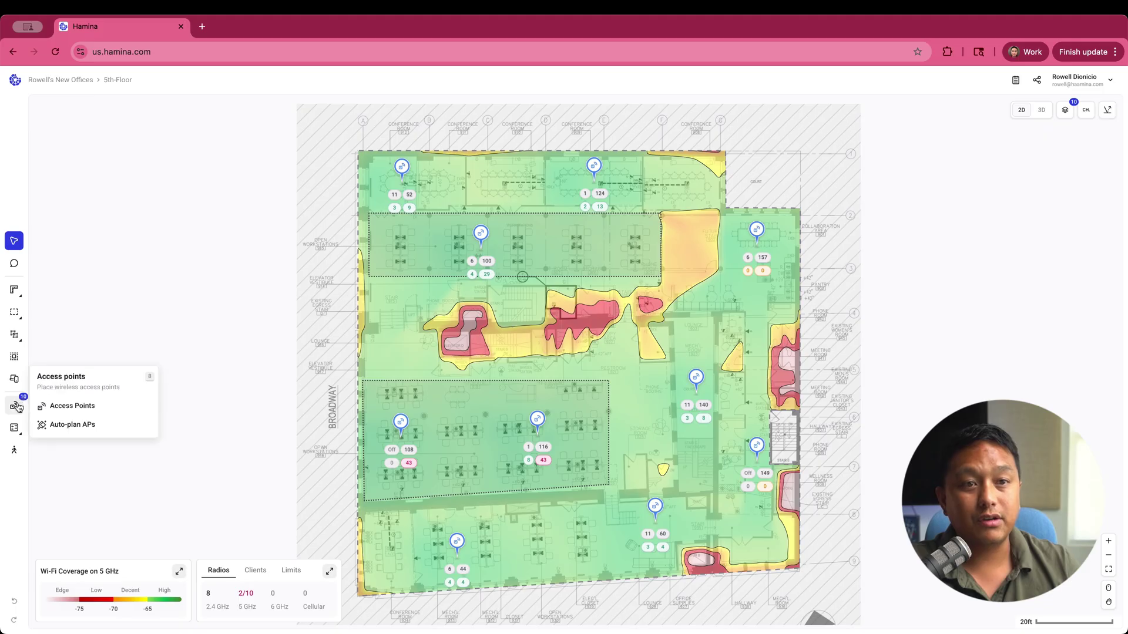
click(57, 407)
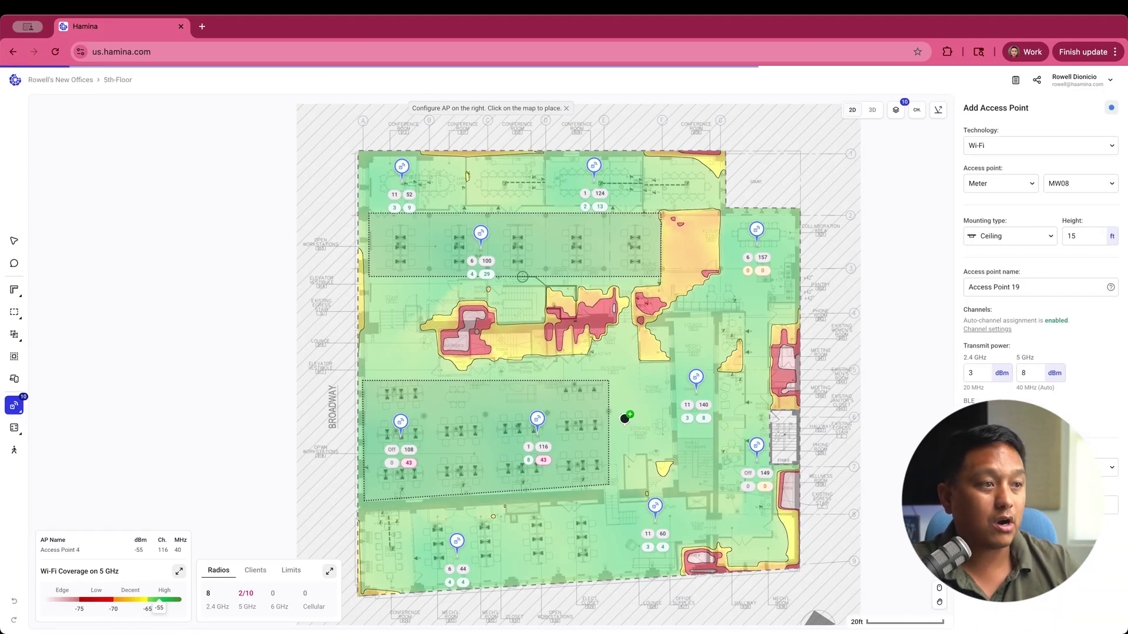
scroll(702, 412, up, 5)
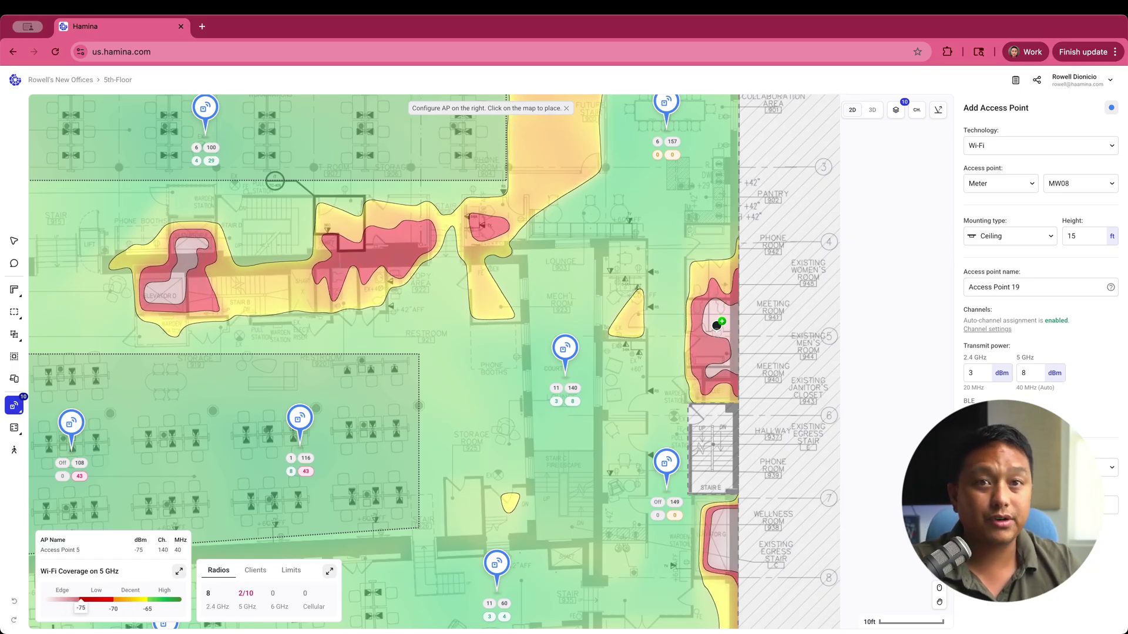
click(716, 324)
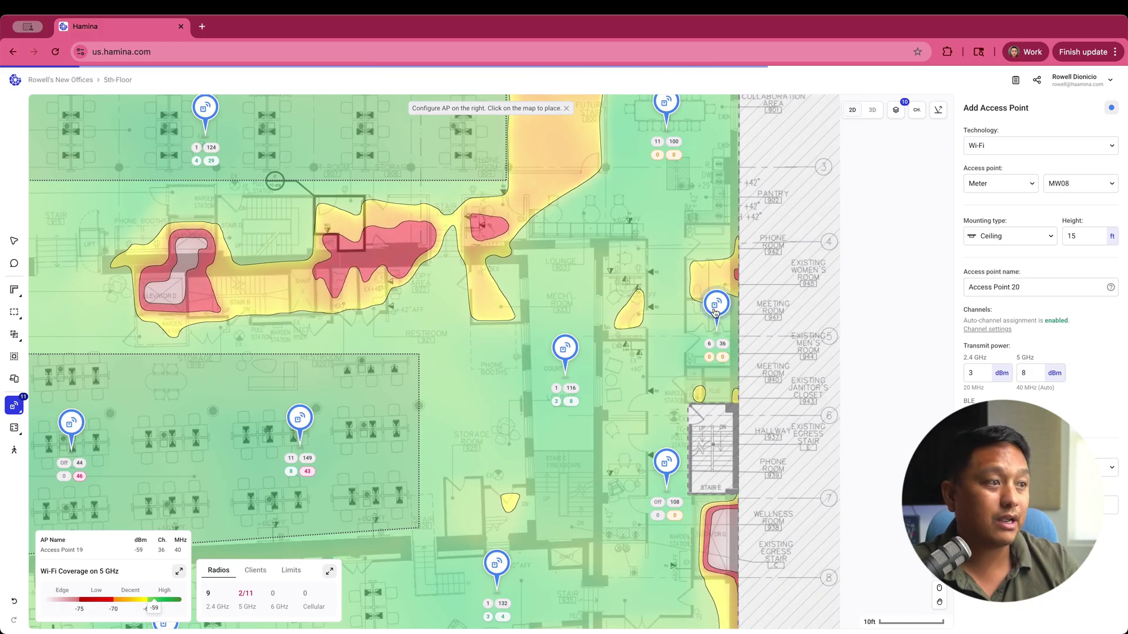
click(715, 311)
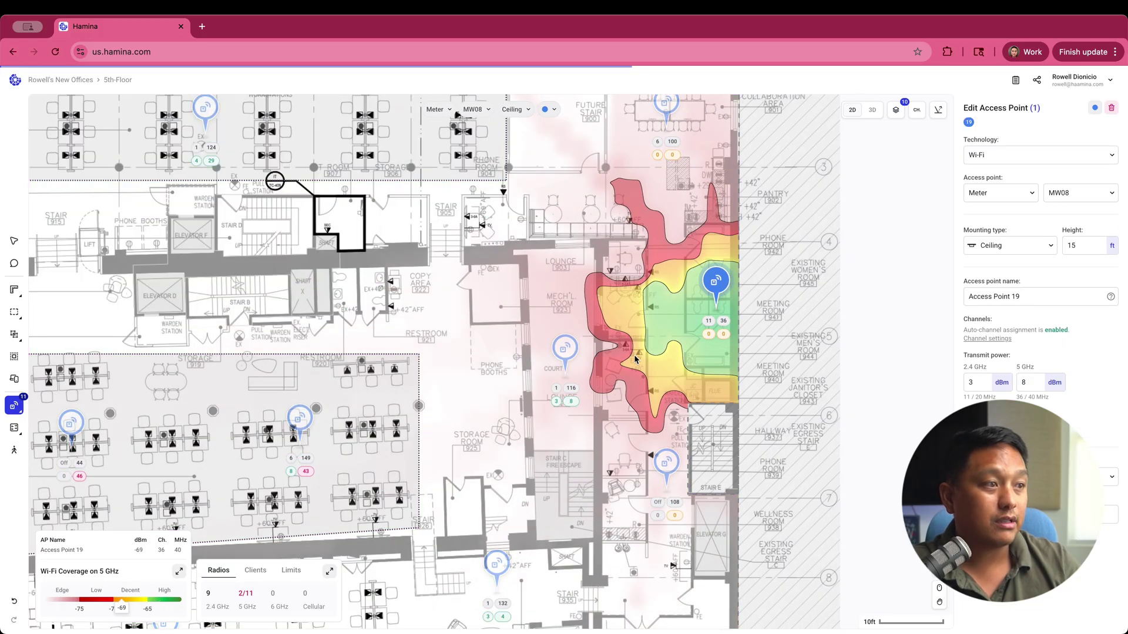
key(Escape)
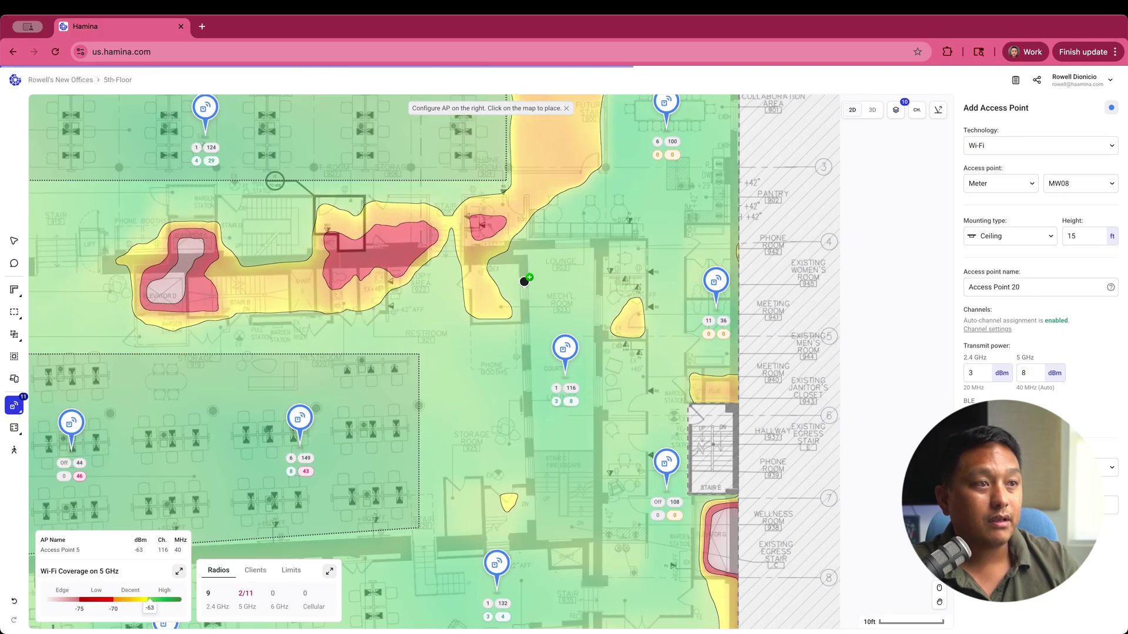
Step: Place an access point at the stair above the copy area and move the lower capacity zone's right access point toward the zone's upper edge
scroll(514, 267, up, 2)
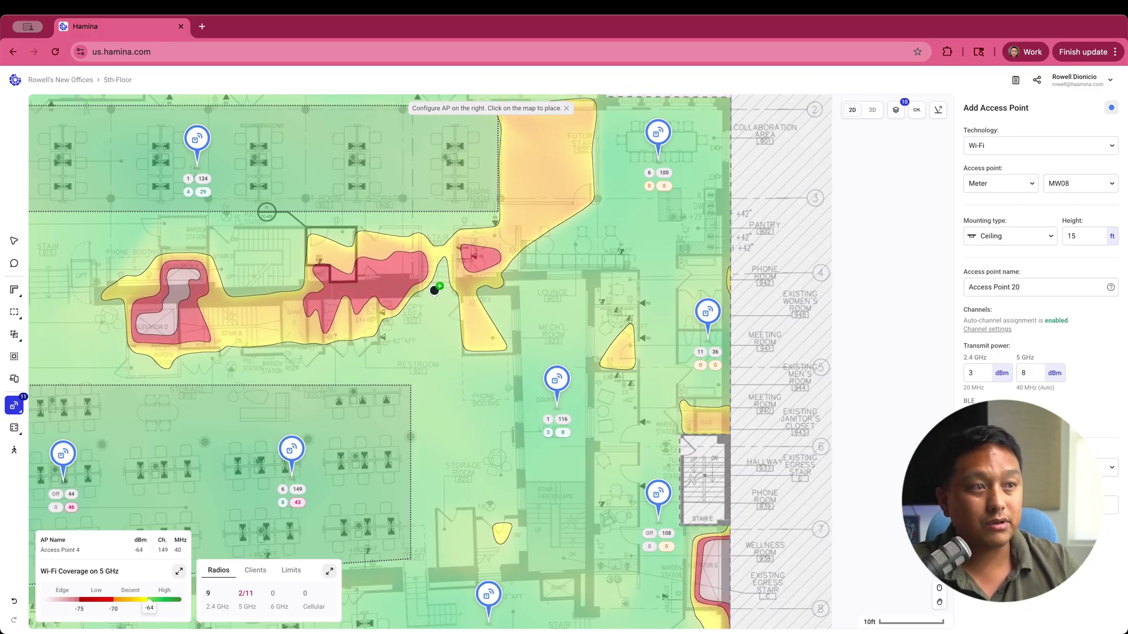
click(438, 261)
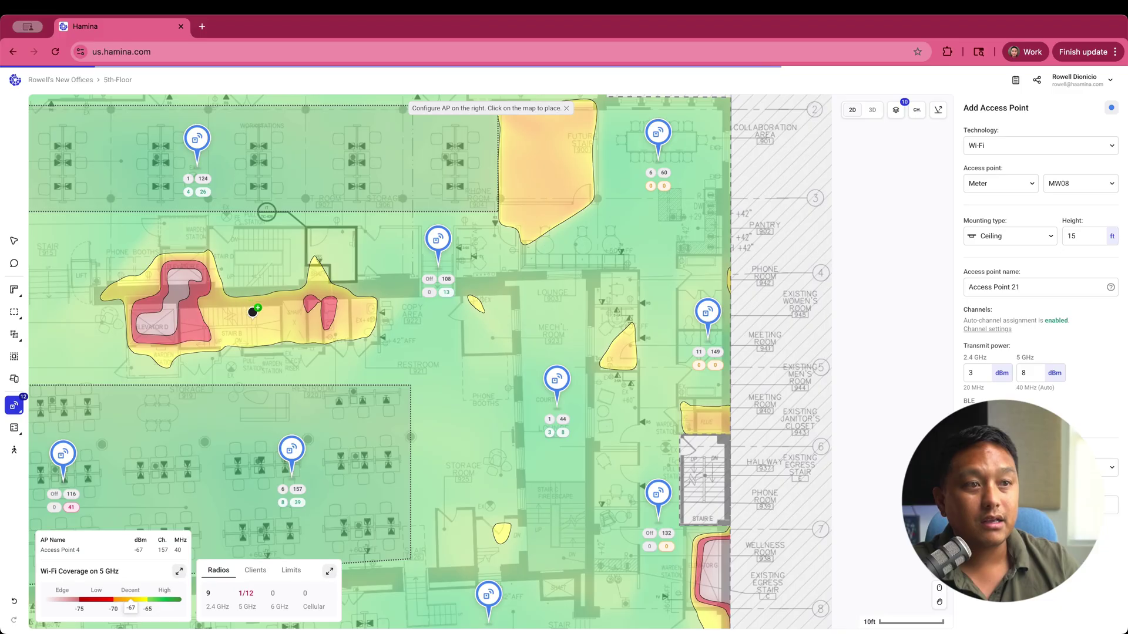
scroll(329, 330, down, 2)
scroll(329, 329, left, 2)
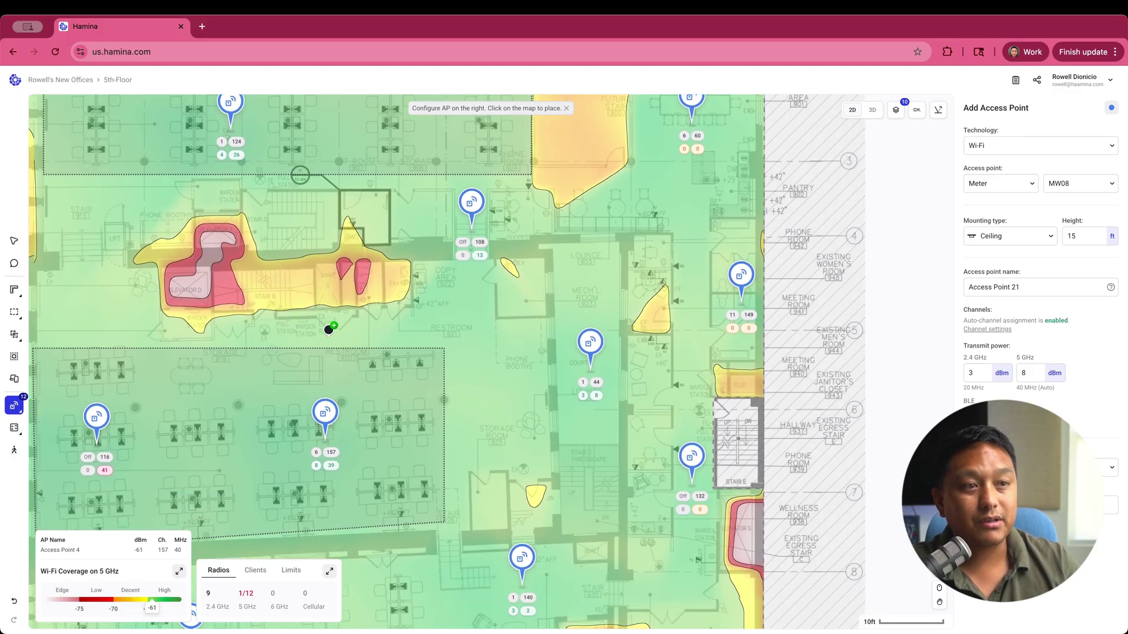
drag(317, 420, 342, 380)
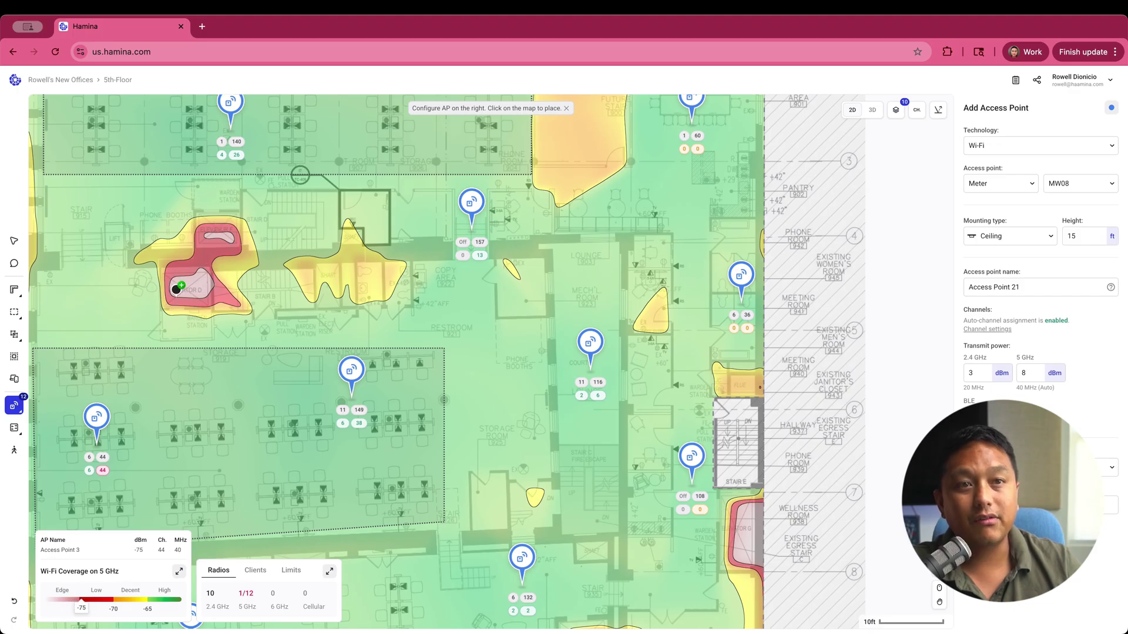
Step: Review the 5 GHz coverage across the 5th floor and check the available heatmap options
scroll(358, 382, down, 5)
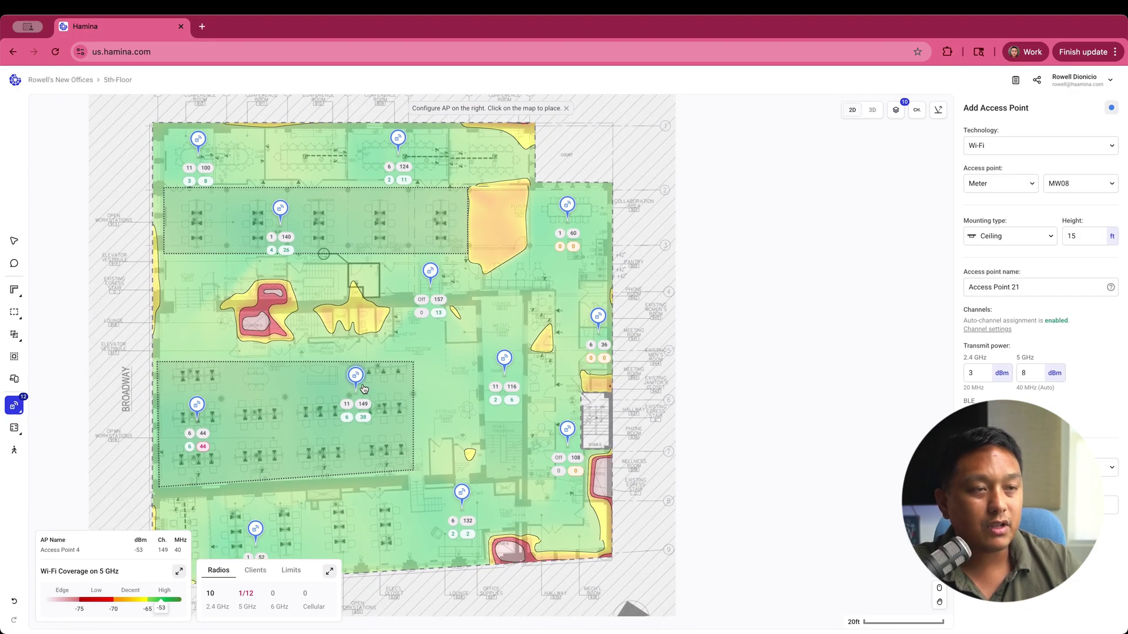
scroll(364, 389, down, 1)
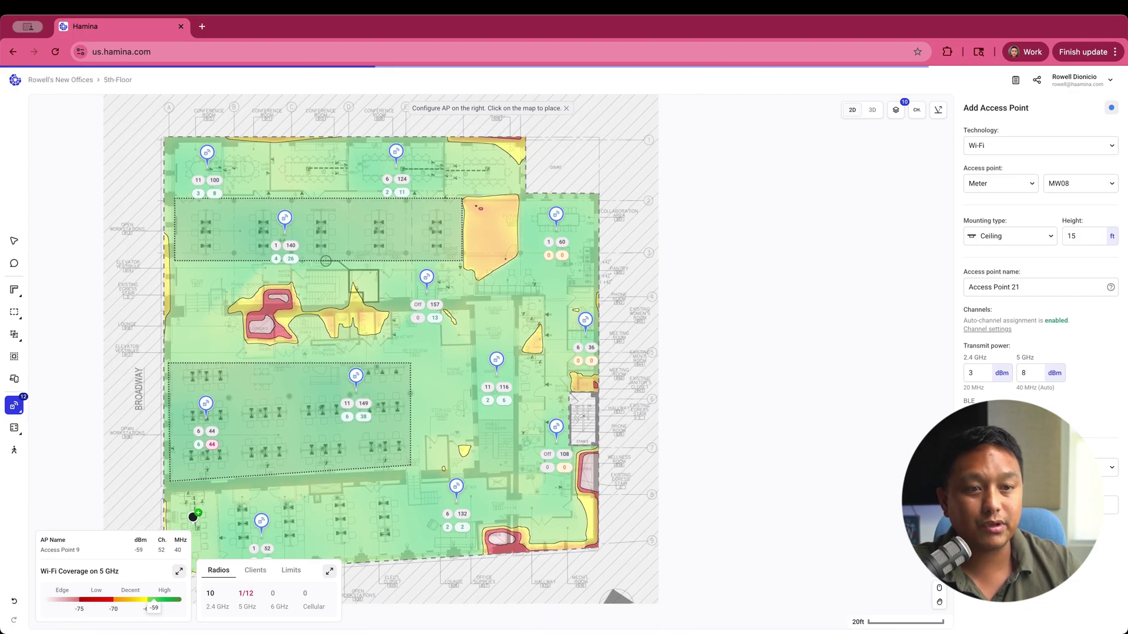
click(179, 572)
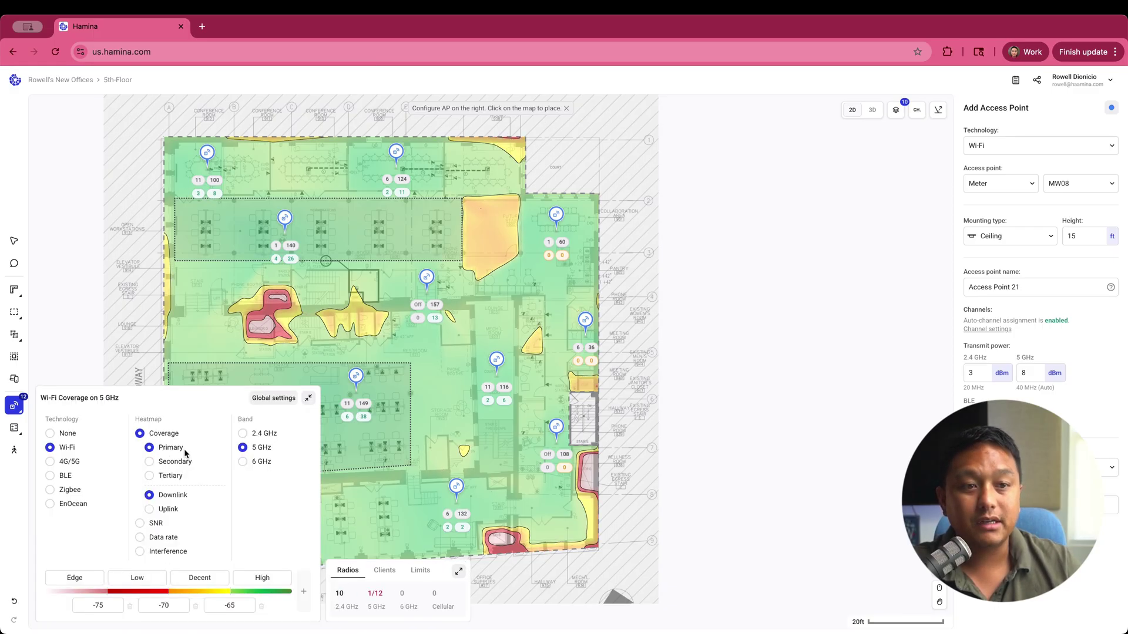
click(308, 398)
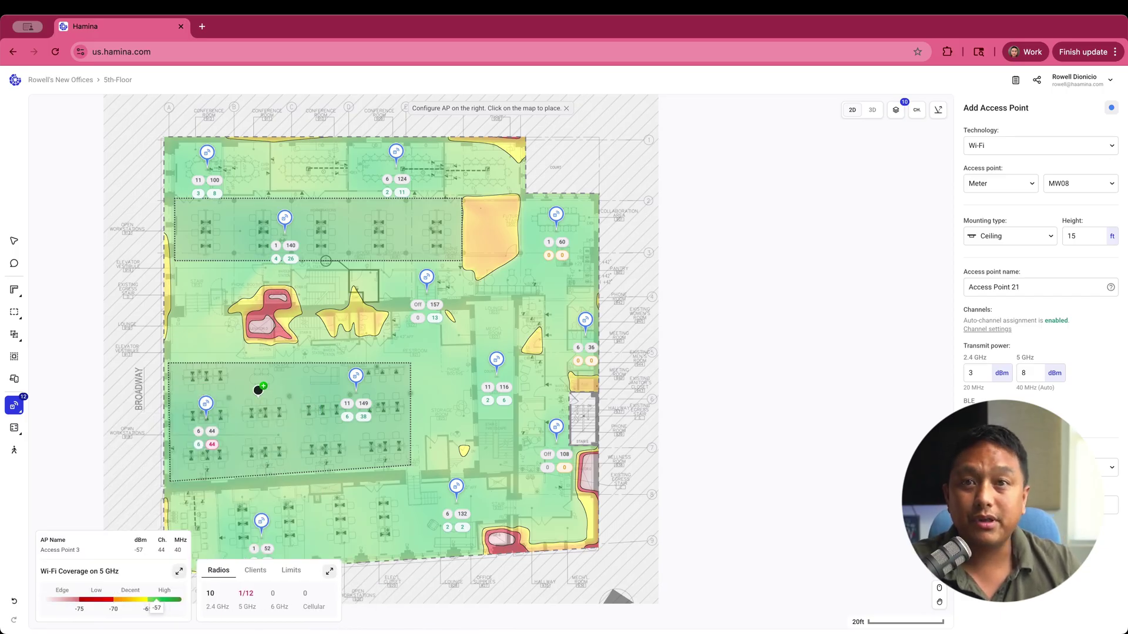
scroll(265, 389, up, 5)
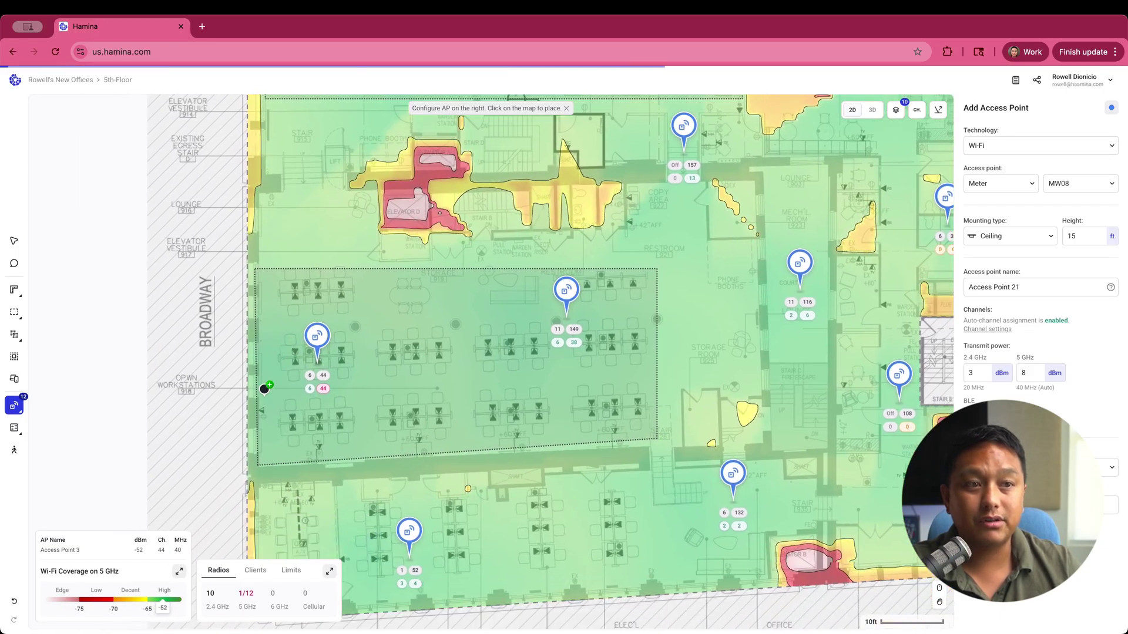
Step: Start the client view with an iPhone and position the client at the upper capacity zone's lower edge, above the phone booths
mouse_move(15, 451)
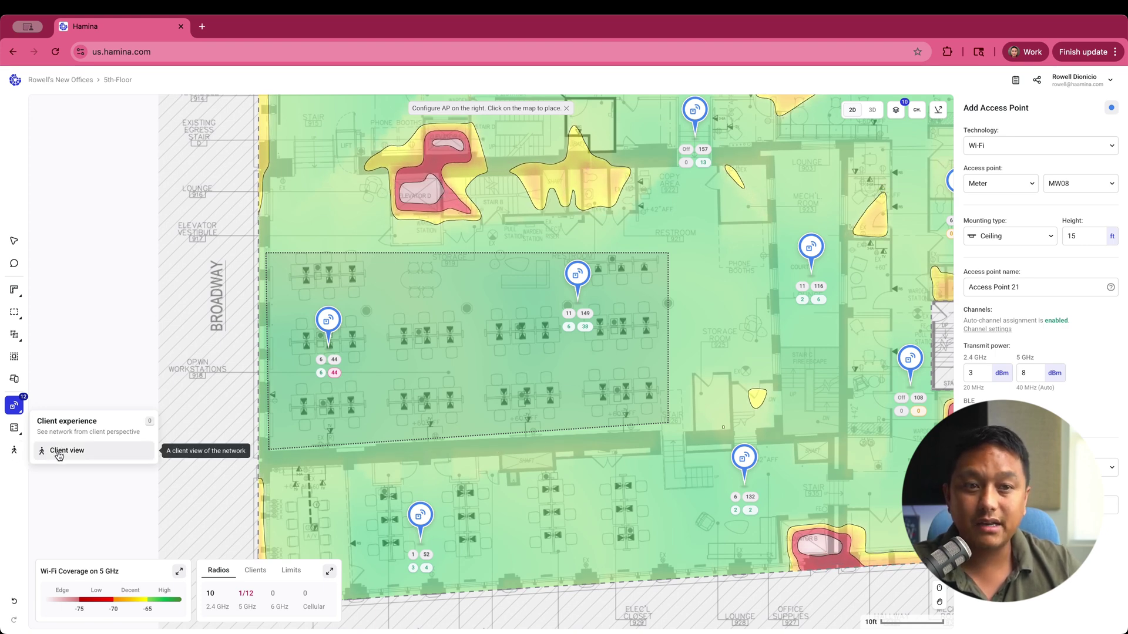
click(59, 454)
scroll(395, 433, up, 5)
scroll(395, 434, right, 5)
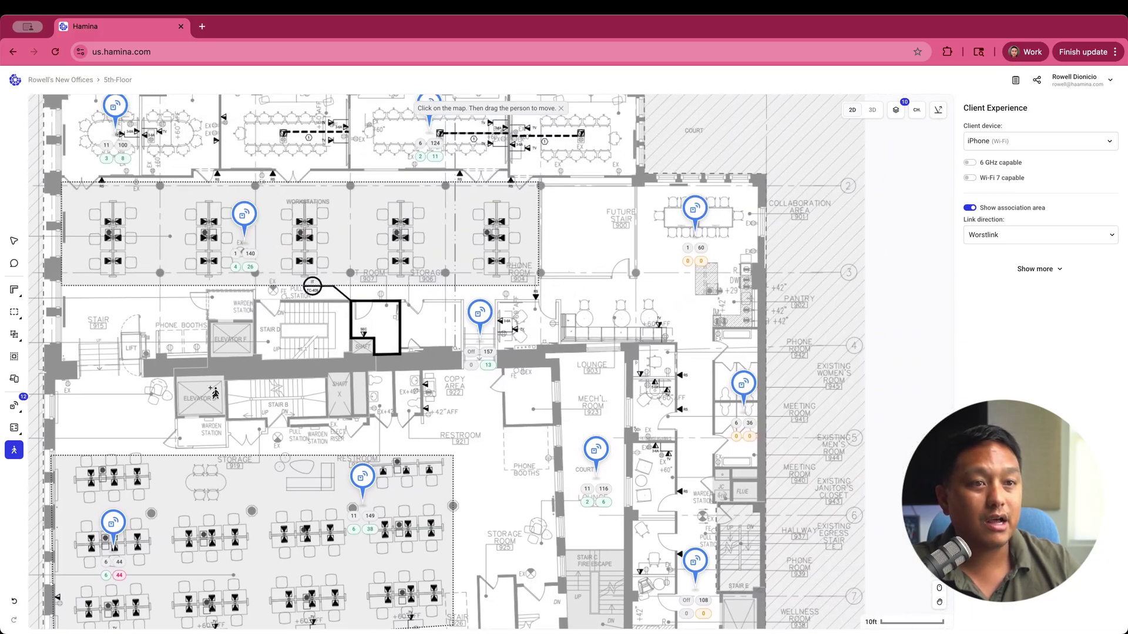
scroll(219, 417, down, 2)
scroll(218, 417, left, 1)
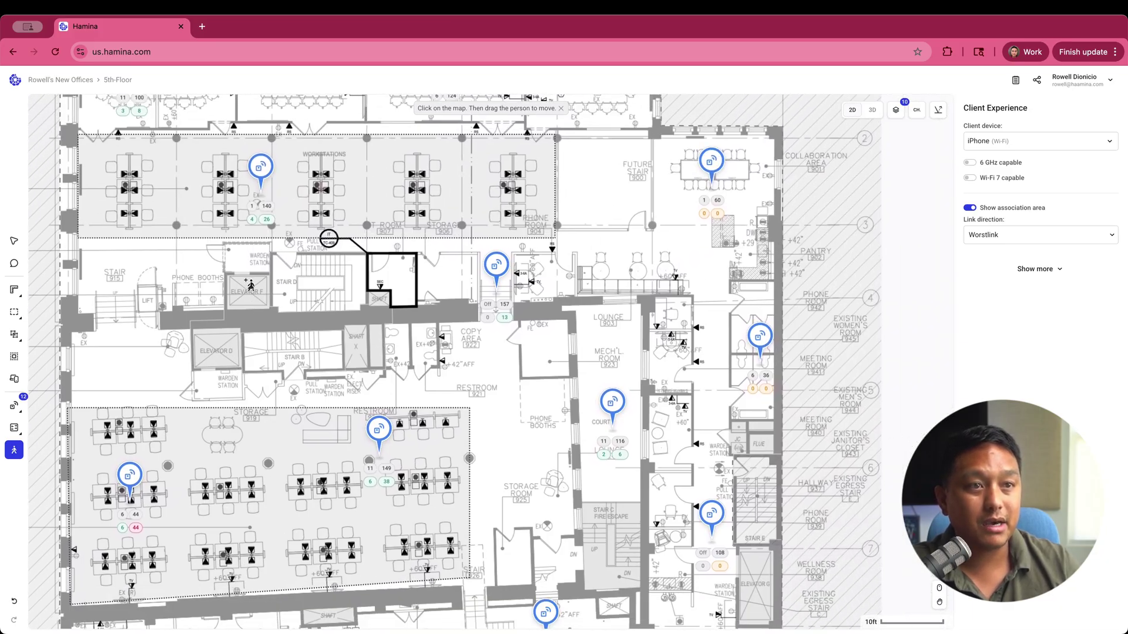
click(254, 267)
drag(254, 268, 196, 247)
scroll(195, 245, up, 5)
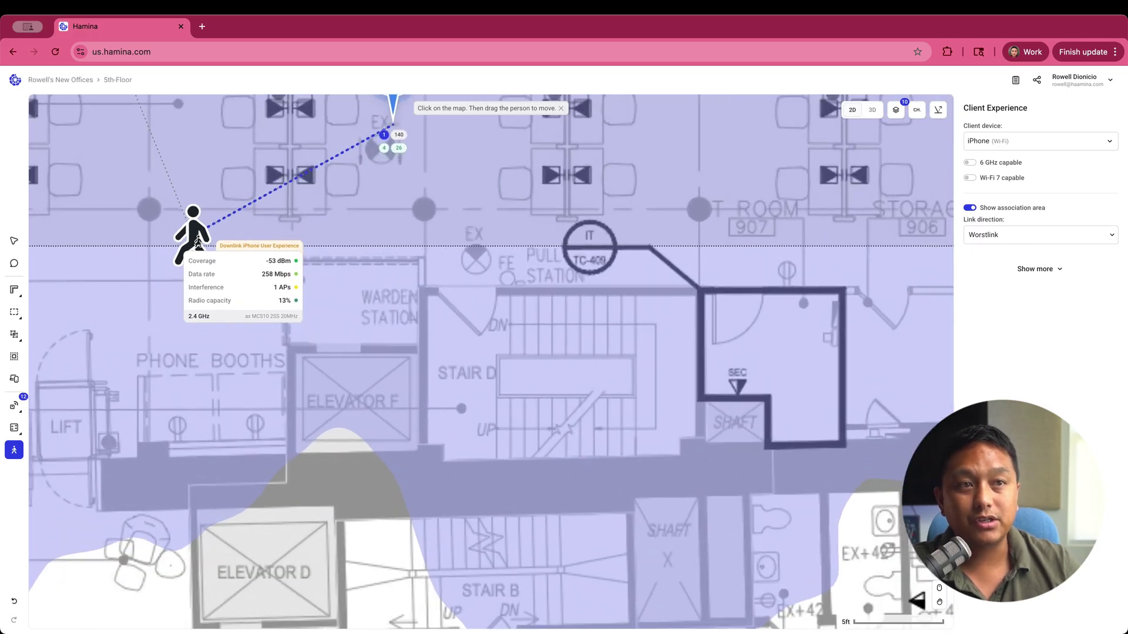
scroll(196, 241, up, 5)
scroll(197, 241, left, 5)
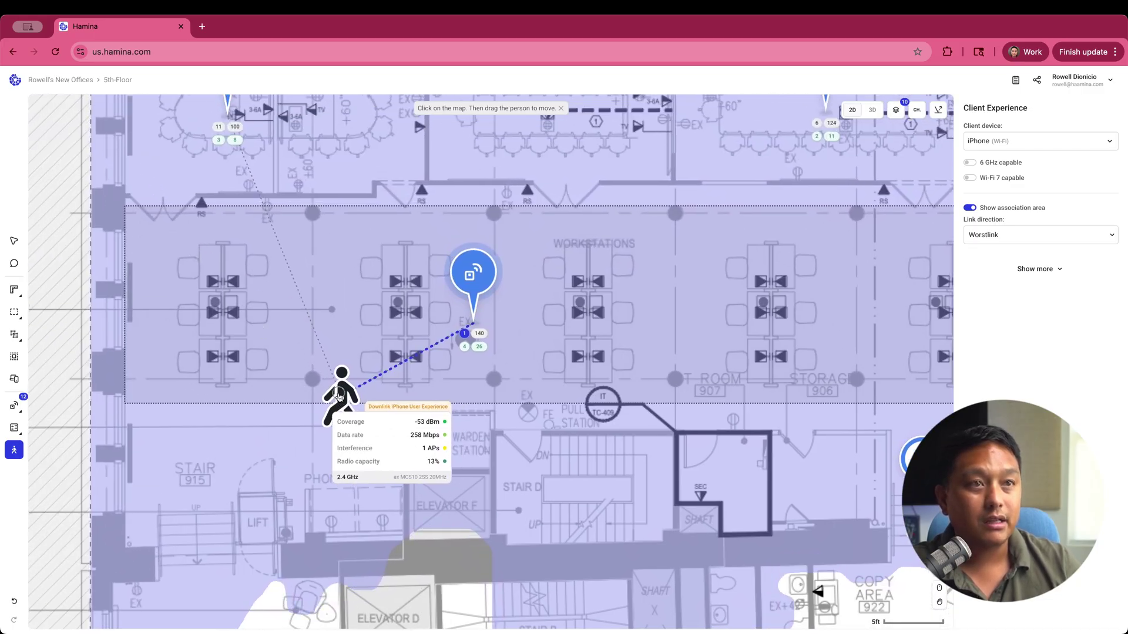
Step: Walk the client along the upper workstations into the middle-right conference room to check its access point association, and exit the client view
mouse_move(340, 399)
mouse_down()
mouse_move(350, 254)
mouse_move(395, 219)
mouse_move(512, 237)
mouse_move(745, 222)
mouse_up()
scroll(745, 223, right, 3)
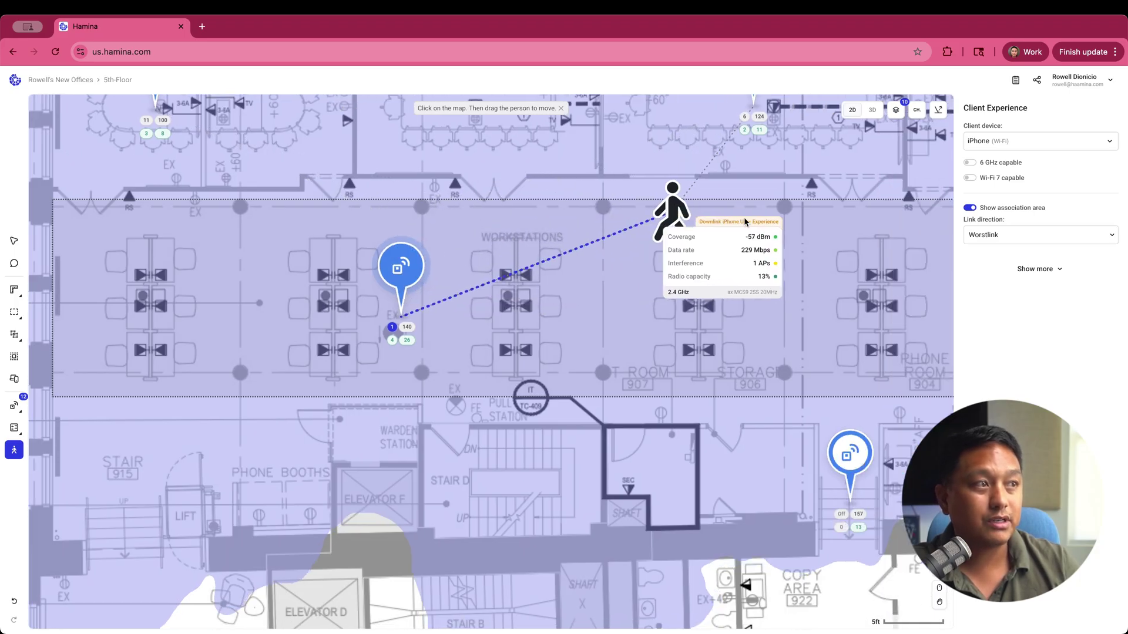
scroll(629, 378, right, 10)
scroll(629, 379, up, 4)
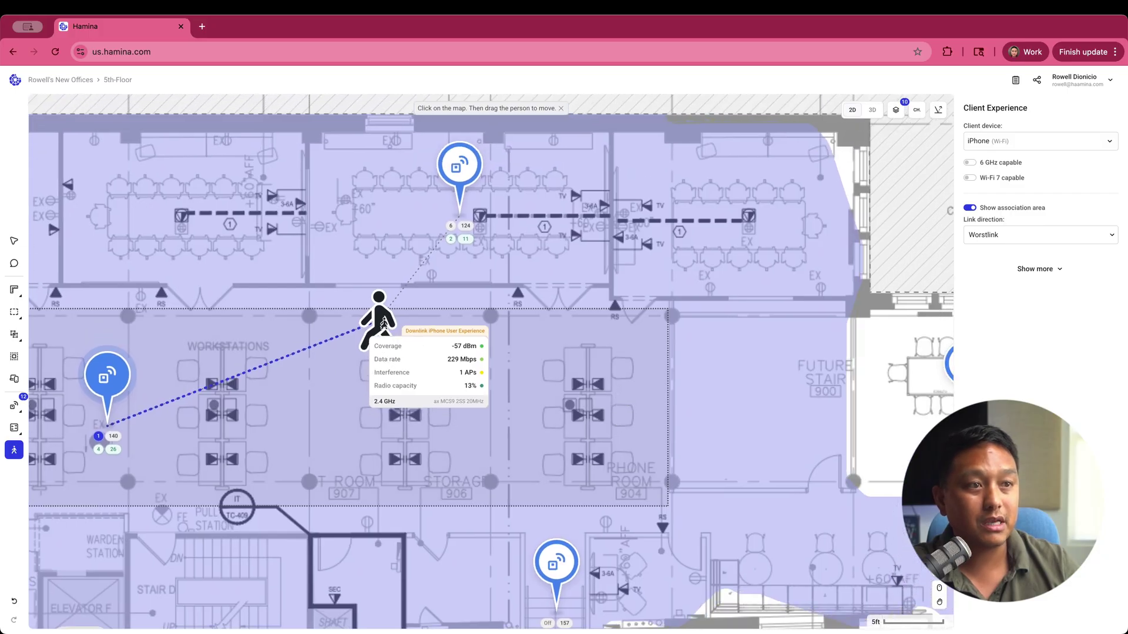
mouse_move(384, 323)
mouse_down()
mouse_move(536, 329)
mouse_move(571, 317)
mouse_move(572, 226)
mouse_move(571, 245)
mouse_up()
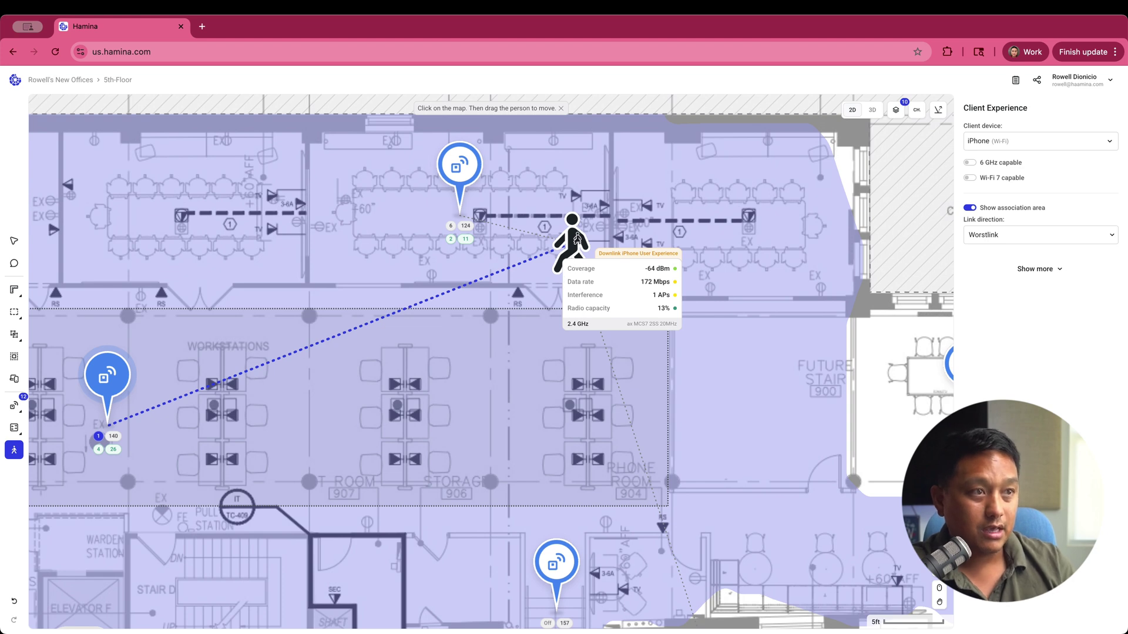
drag(573, 241, 578, 273)
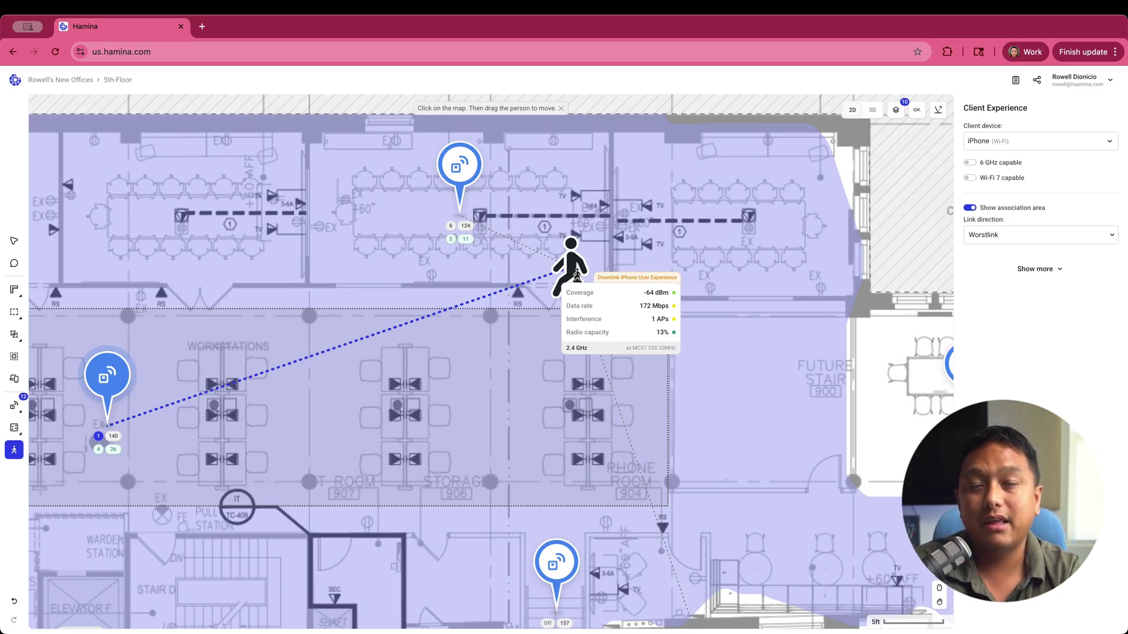
key(Escape)
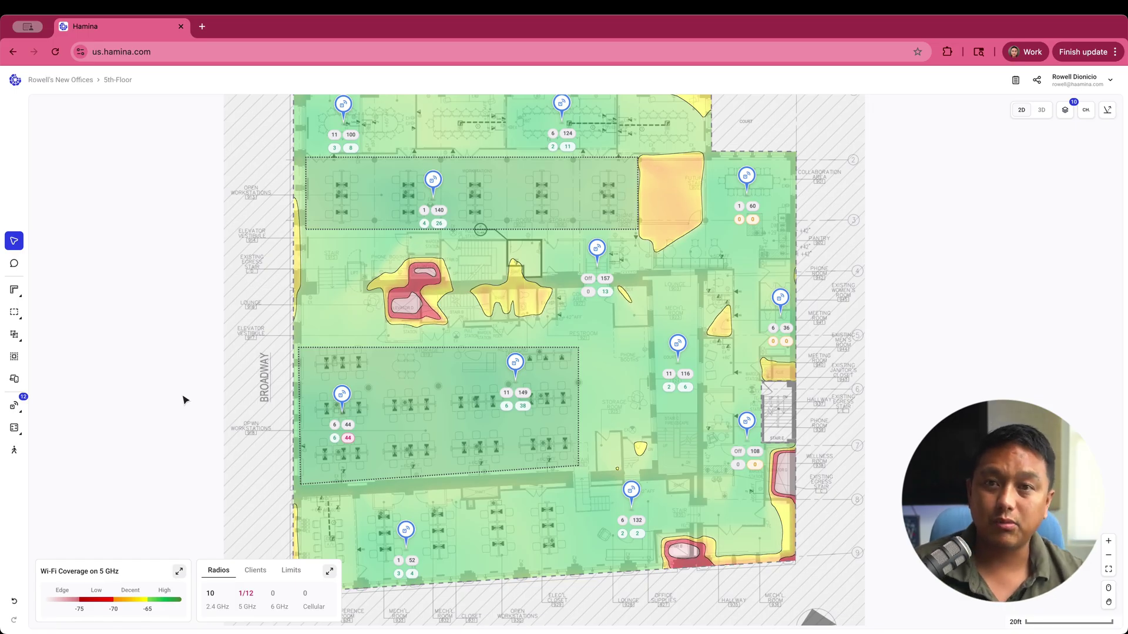
Step: Switch the 5 GHz Wi-Fi coverage heatmap to Secondary coverage
click(179, 571)
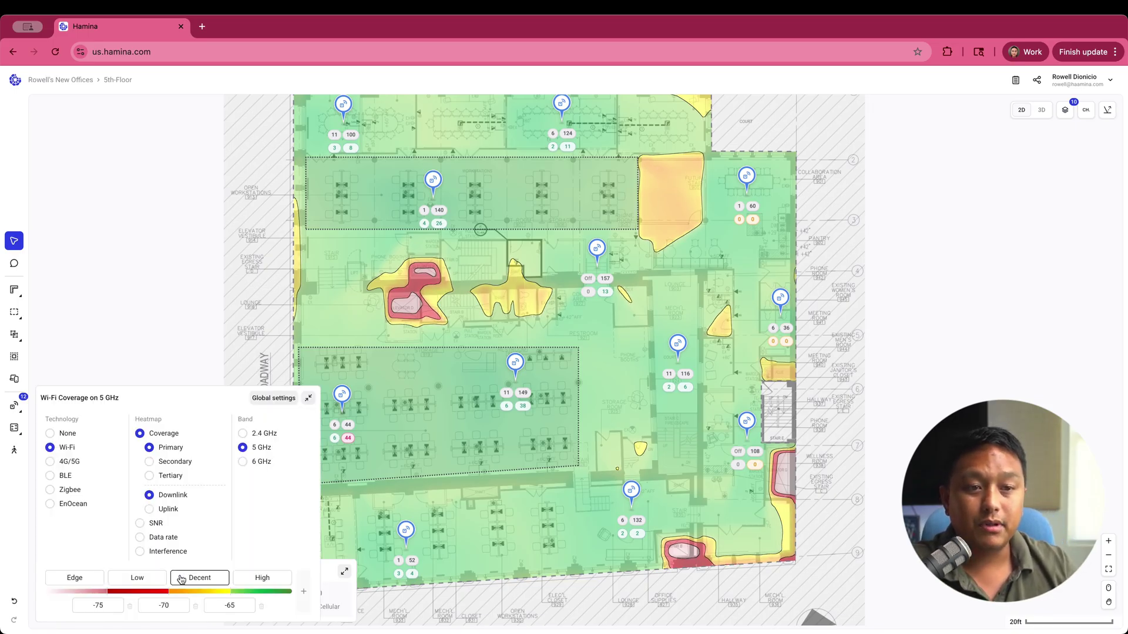
click(152, 462)
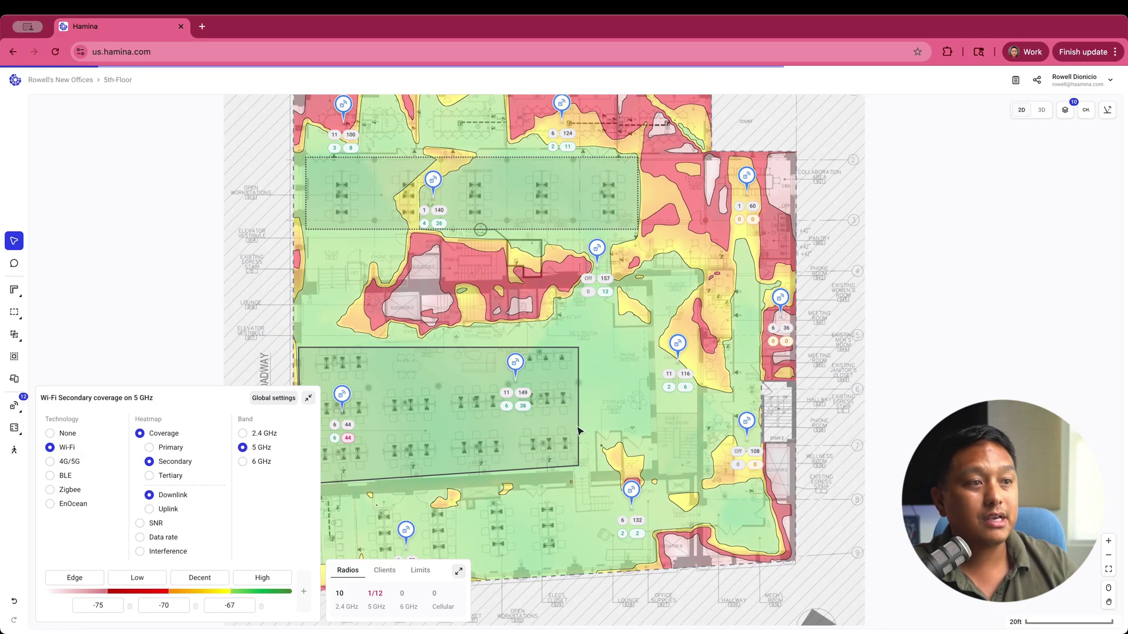
Step: Place a ceiling-mounted Meter MW08 access point at 15 ft height in conference room 908 on the 5th floor
click(612, 428)
scroll(612, 429, down, 3)
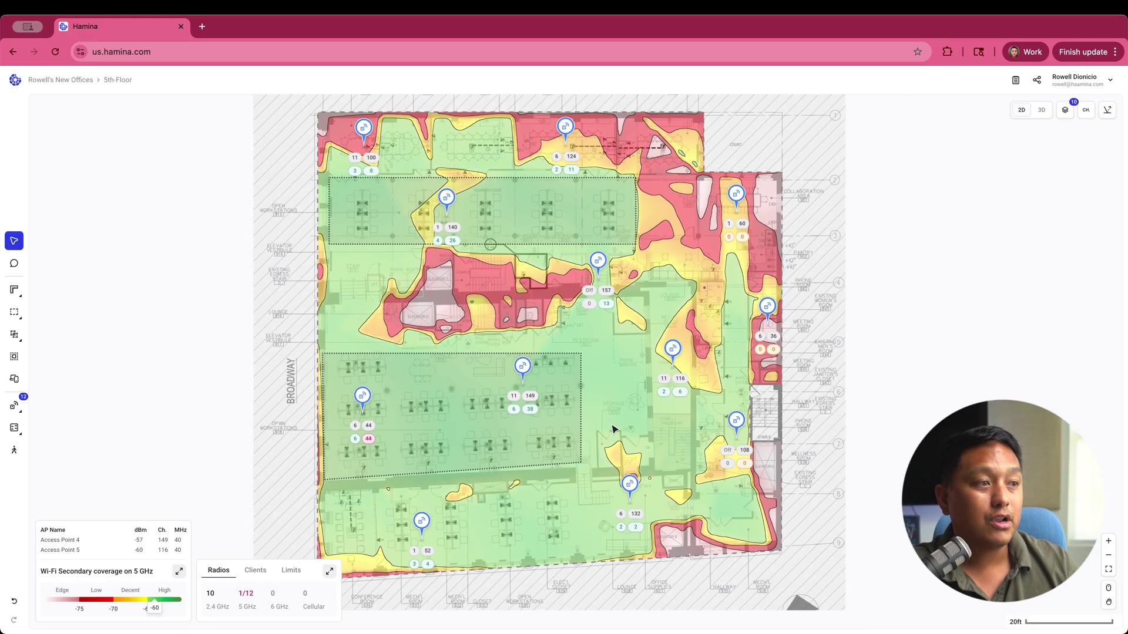
scroll(612, 429, right, 5)
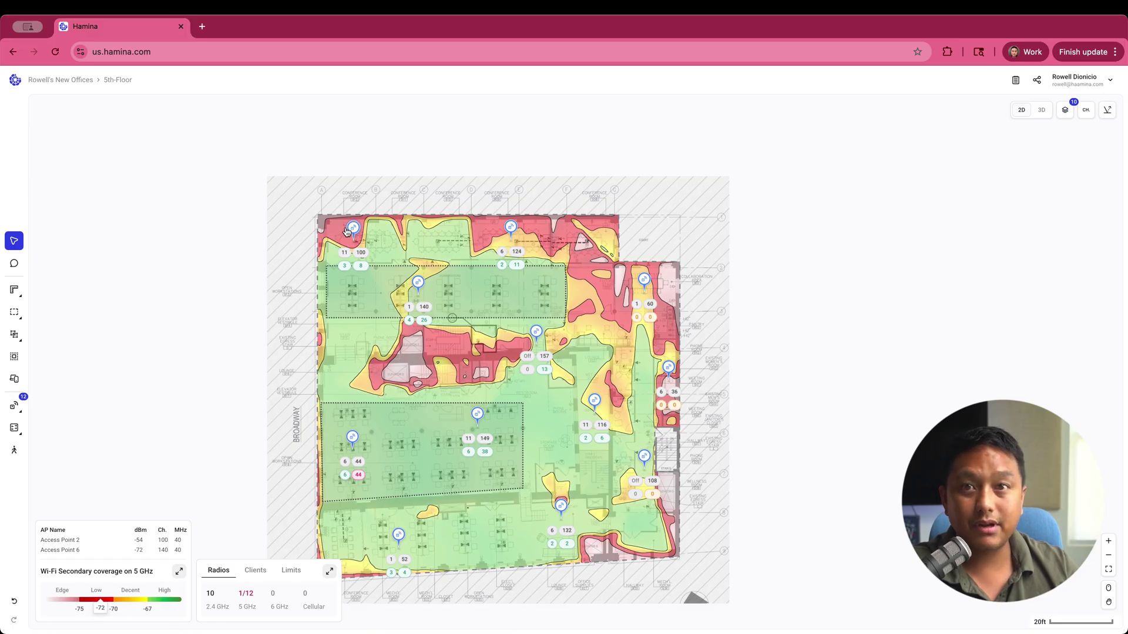
scroll(351, 235, up, 5)
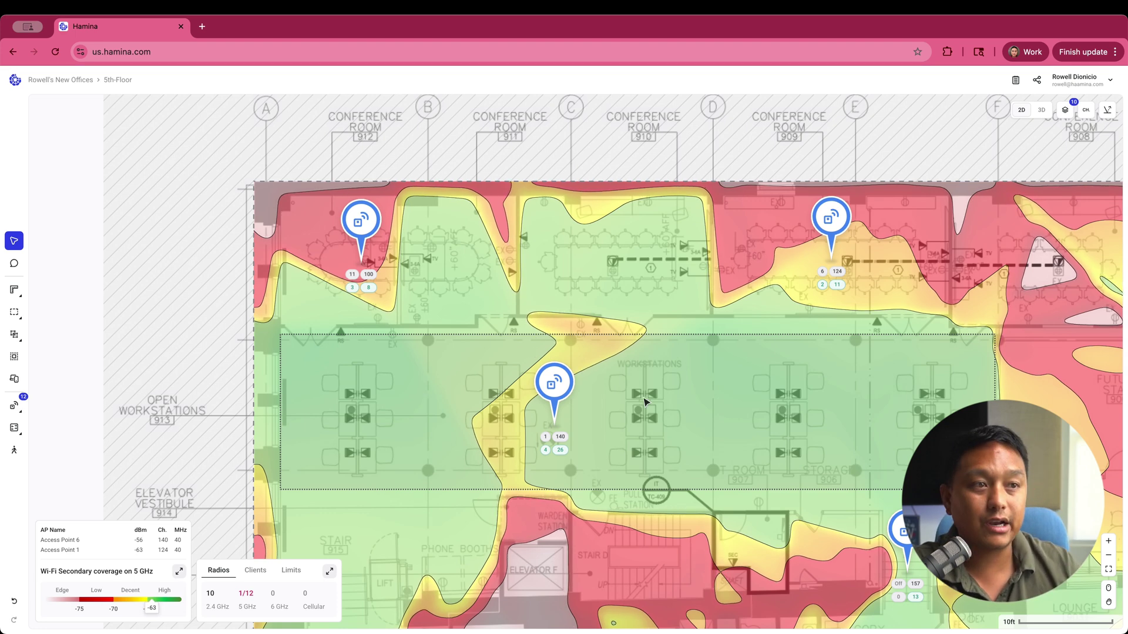
scroll(558, 389, down, 2)
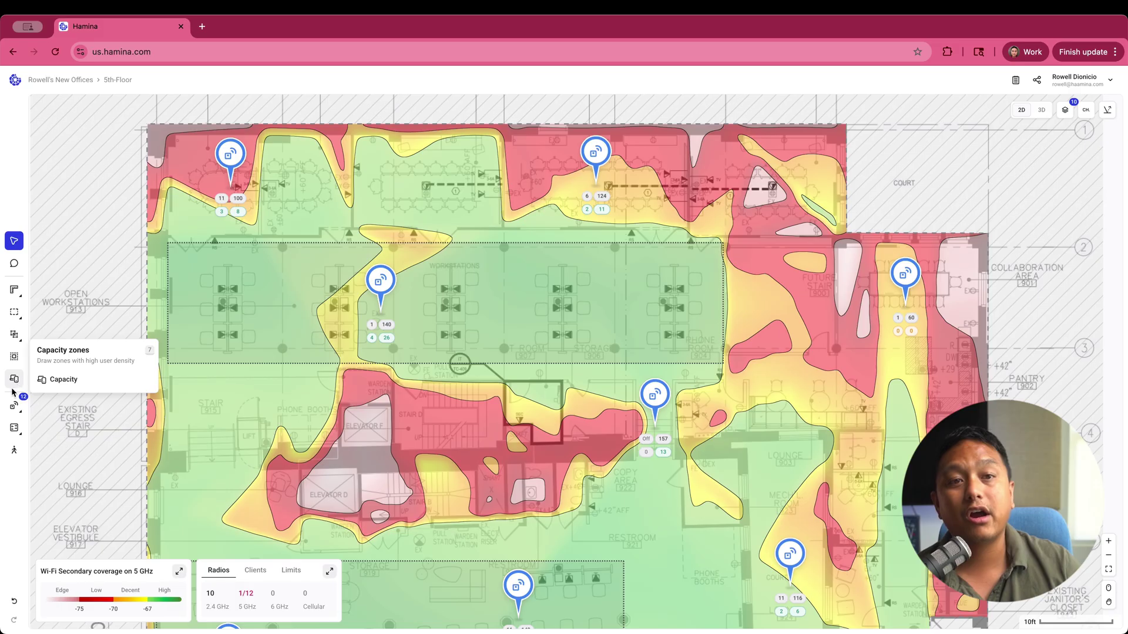
mouse_move(14, 406)
click(59, 409)
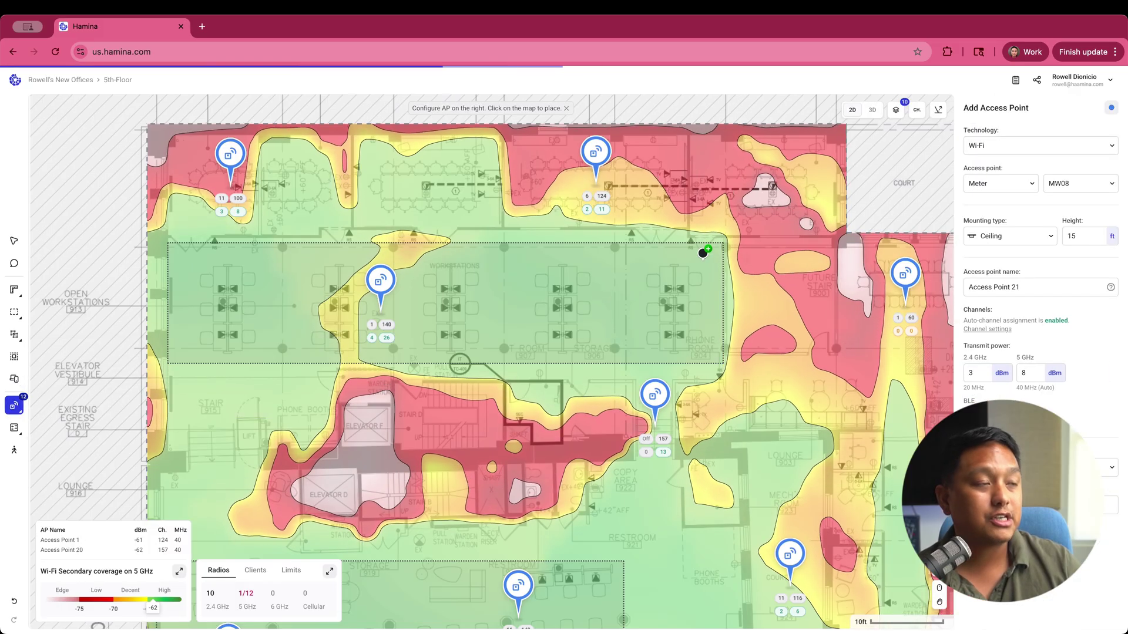
click(776, 161)
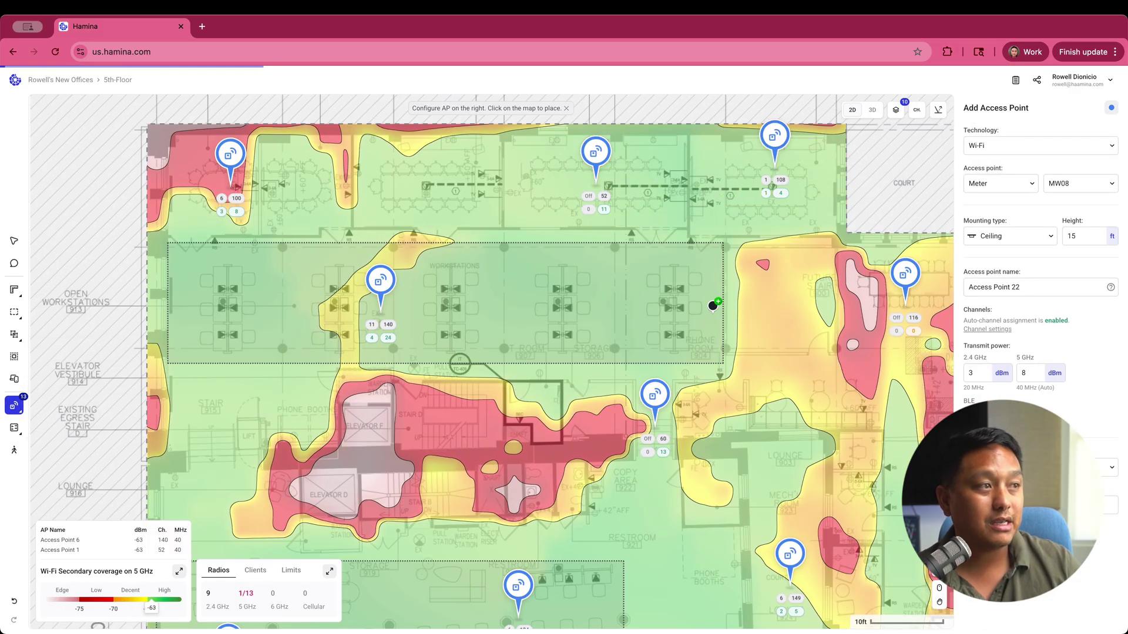
Step: Walk an iPhone client from the collaboration area into conference room 909 and across to its far side to check roaming, and exit the client view
scroll(712, 299, right, 5)
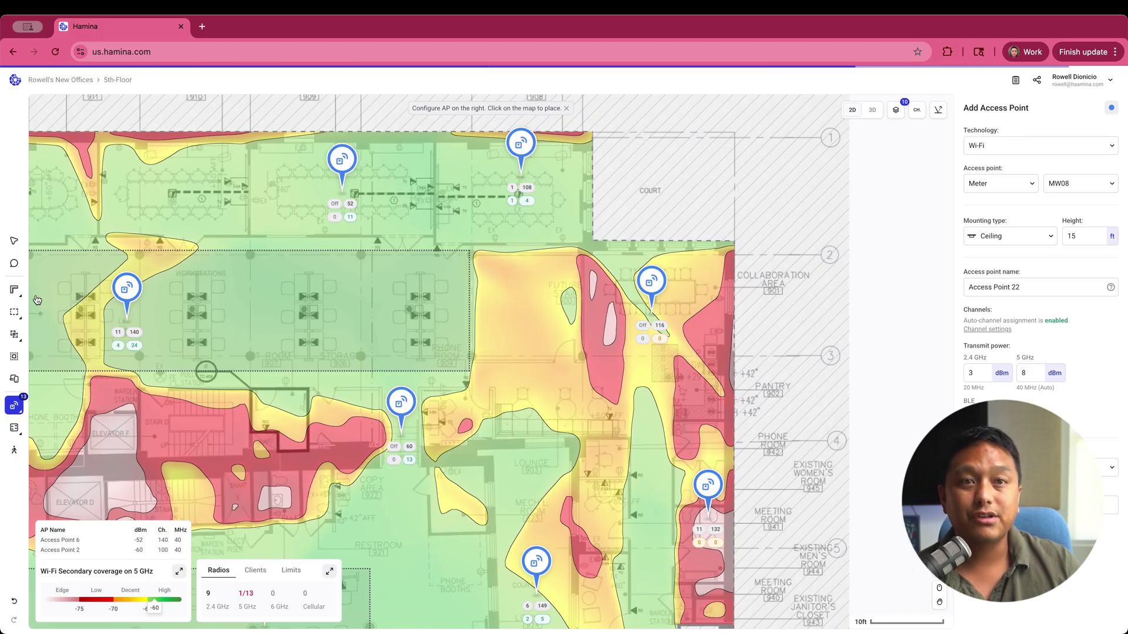
click(14, 450)
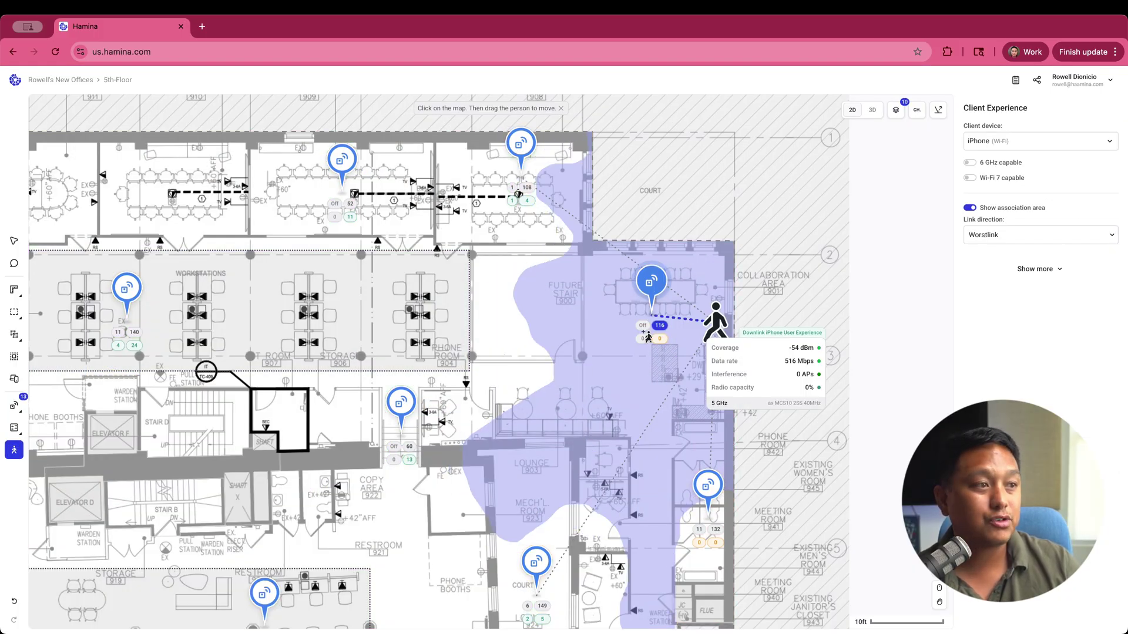
drag(707, 328, 436, 207)
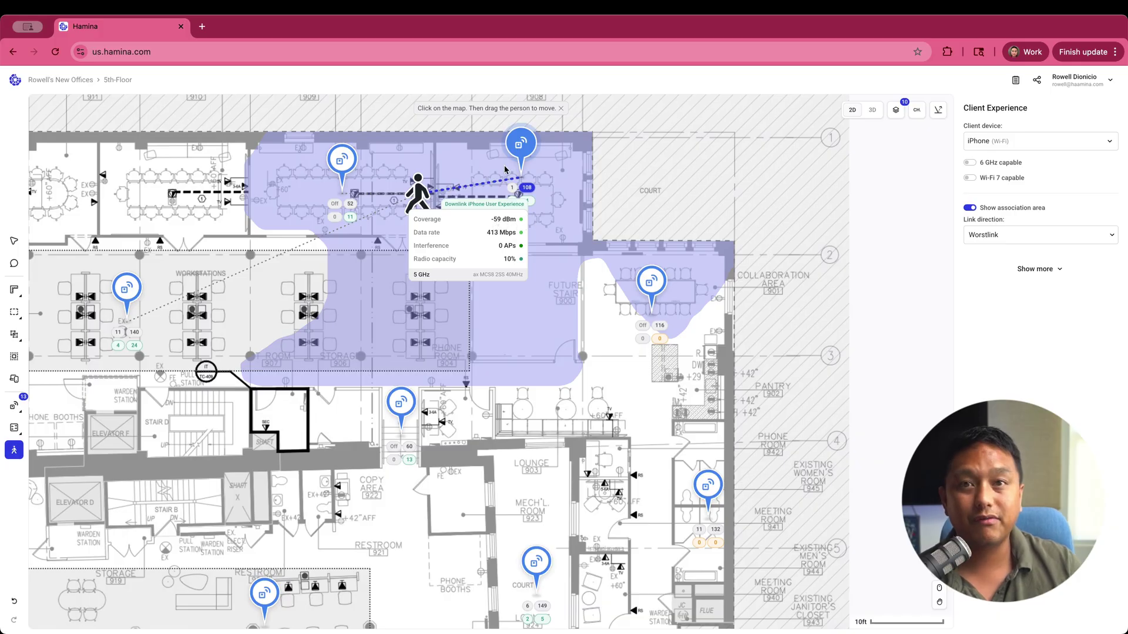
scroll(476, 197, up, 5)
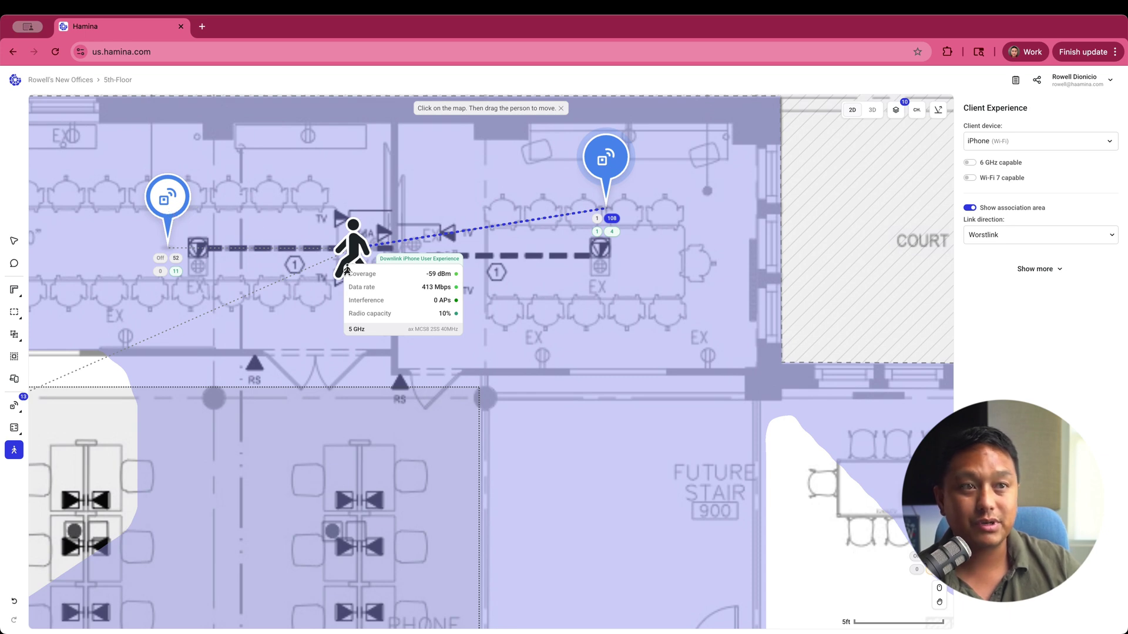
drag(351, 265, 80, 176)
scroll(81, 177, left, 3)
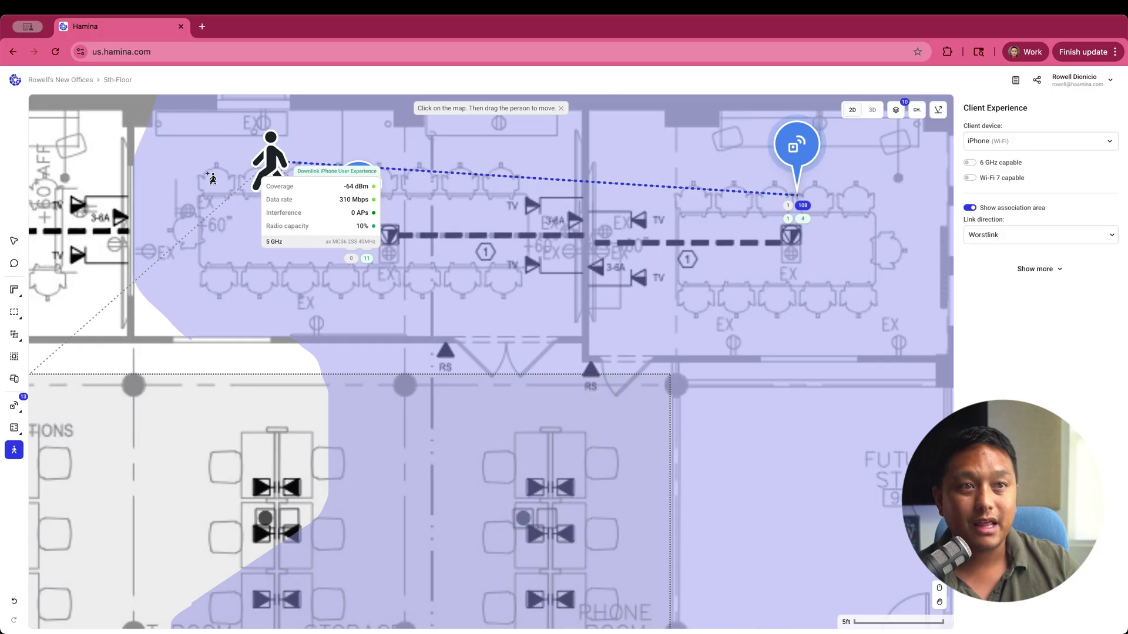
drag(262, 170, 169, 286)
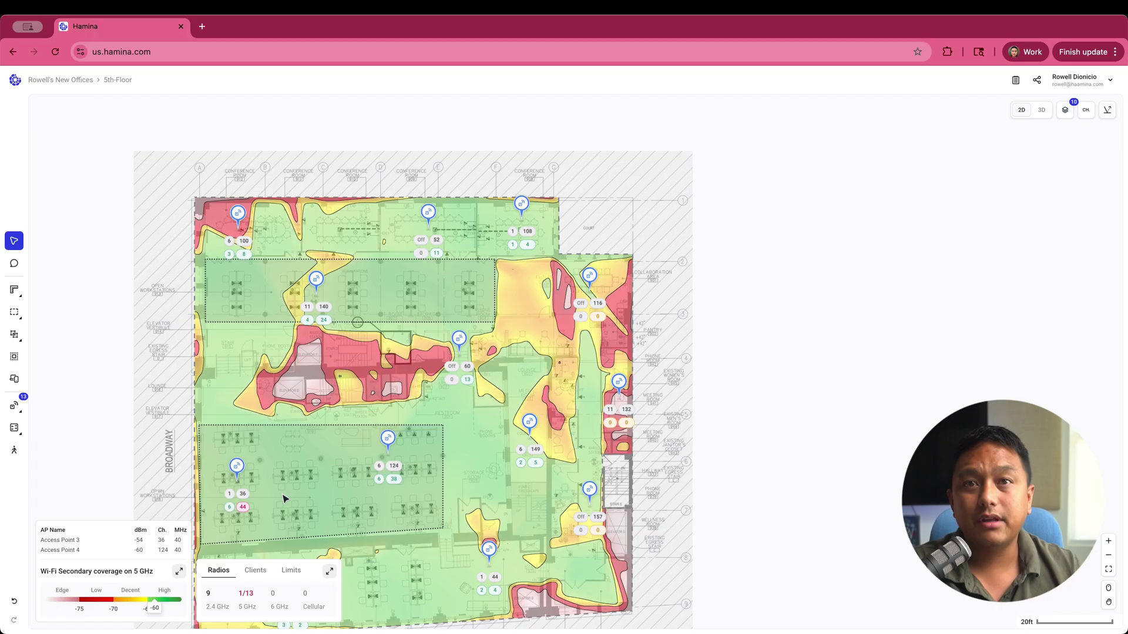
Step: Switch the 5 GHz Wi-Fi heatmap from Secondary coverage to Interference and inspect it across the floor
scroll(284, 499, down, 1)
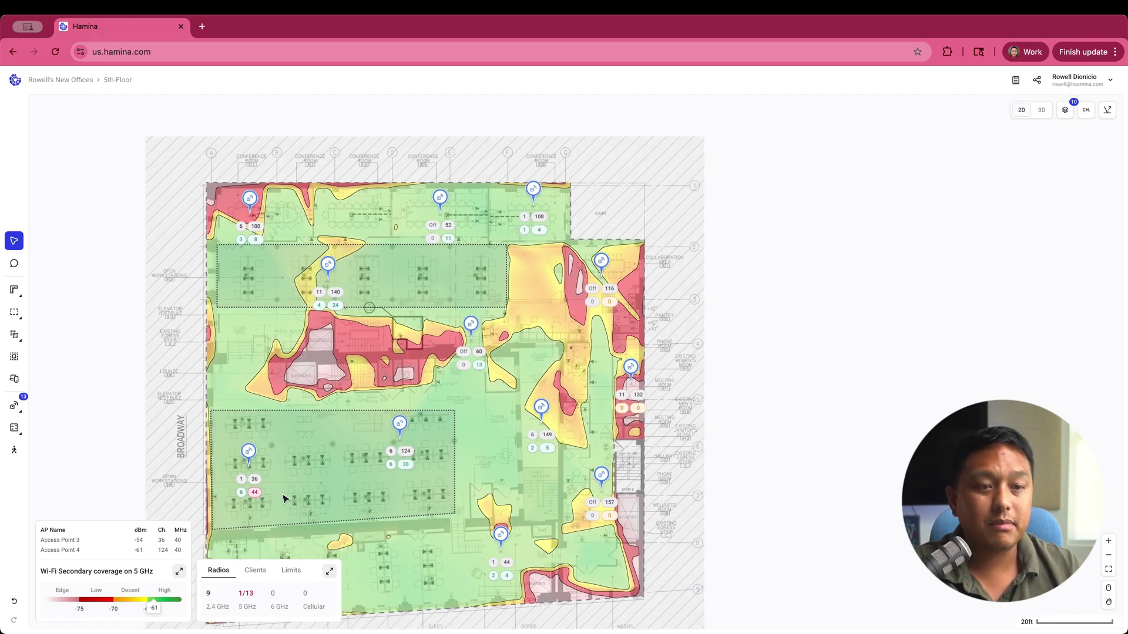
click(179, 571)
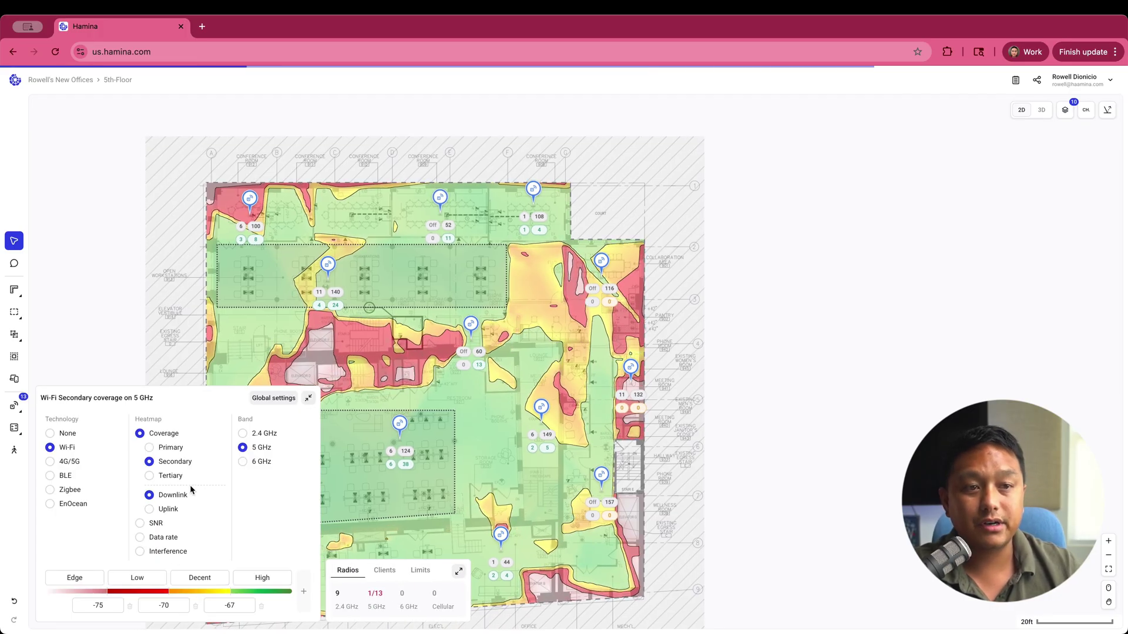
click(140, 554)
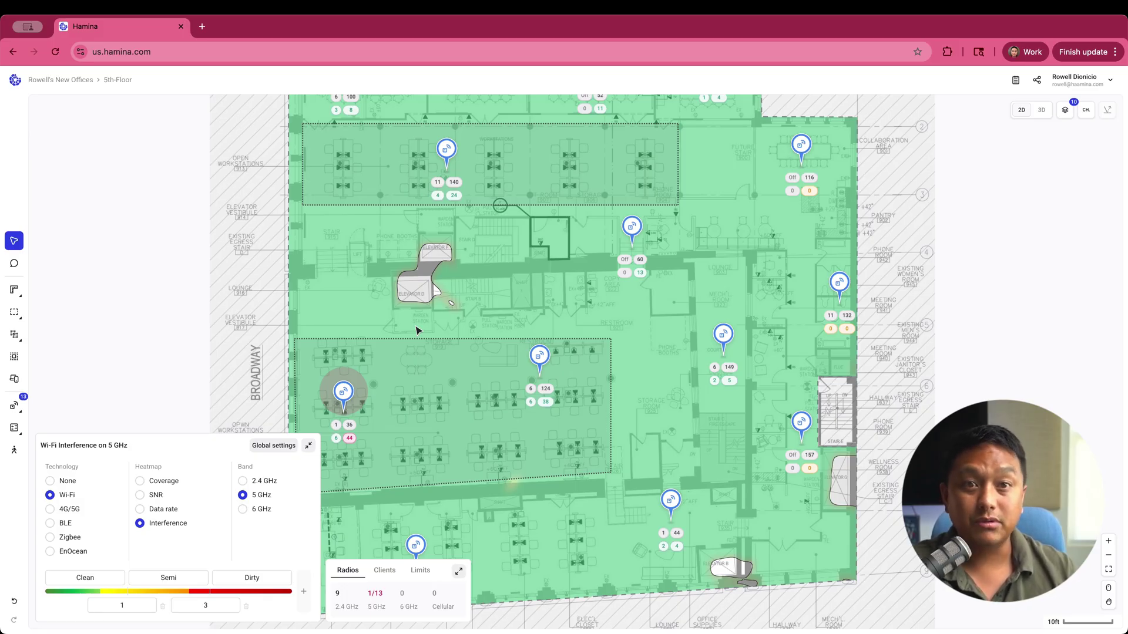
scroll(469, 315, right, 5)
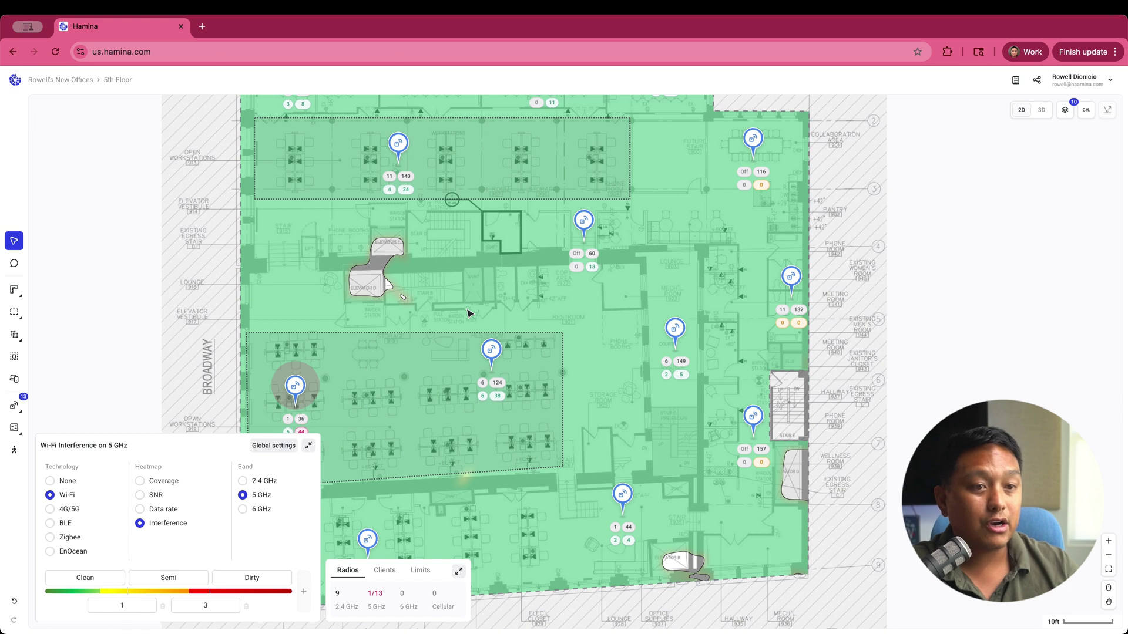
click(309, 445)
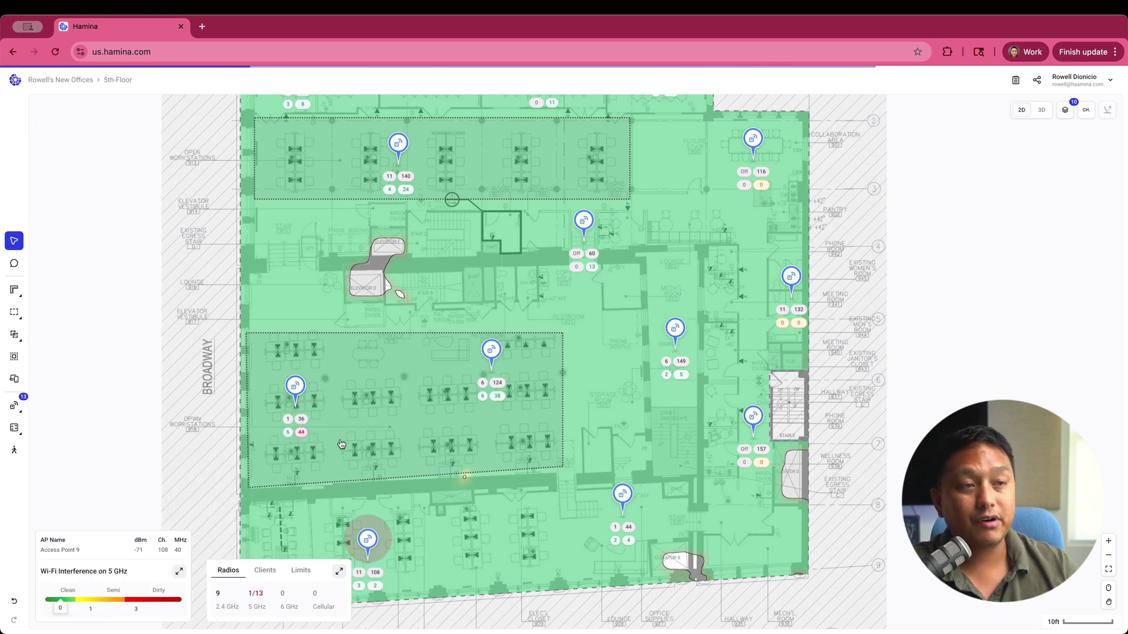
scroll(570, 395, right, 3)
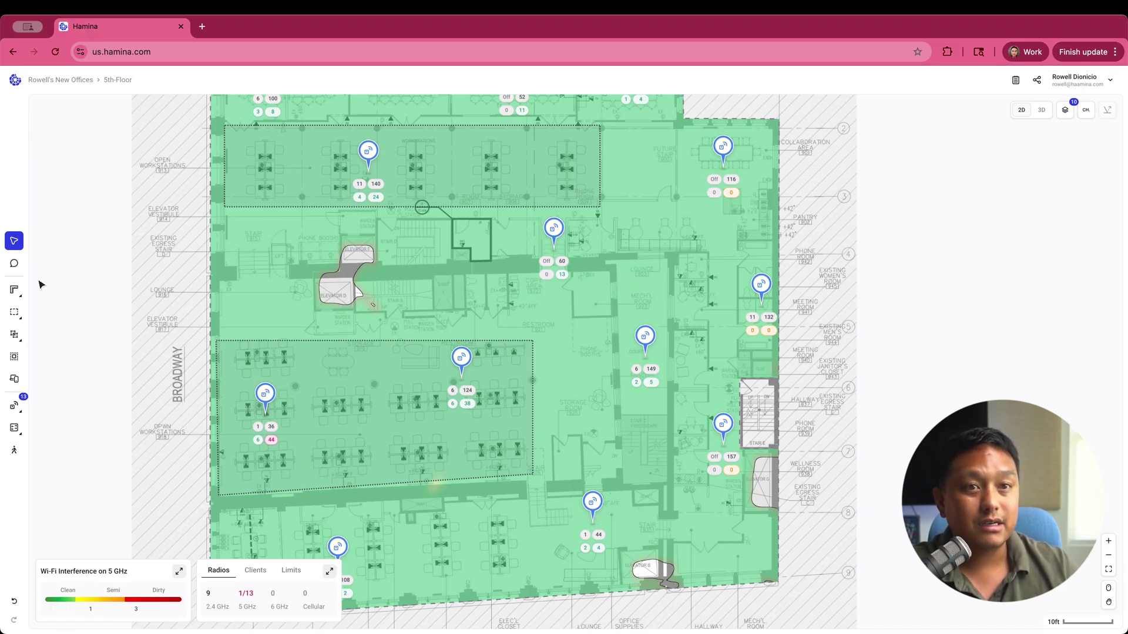
Step: Restrict the allowed 5 GHz channel widths to 80 and 160 MHz in the channel settings and save
click(15, 405)
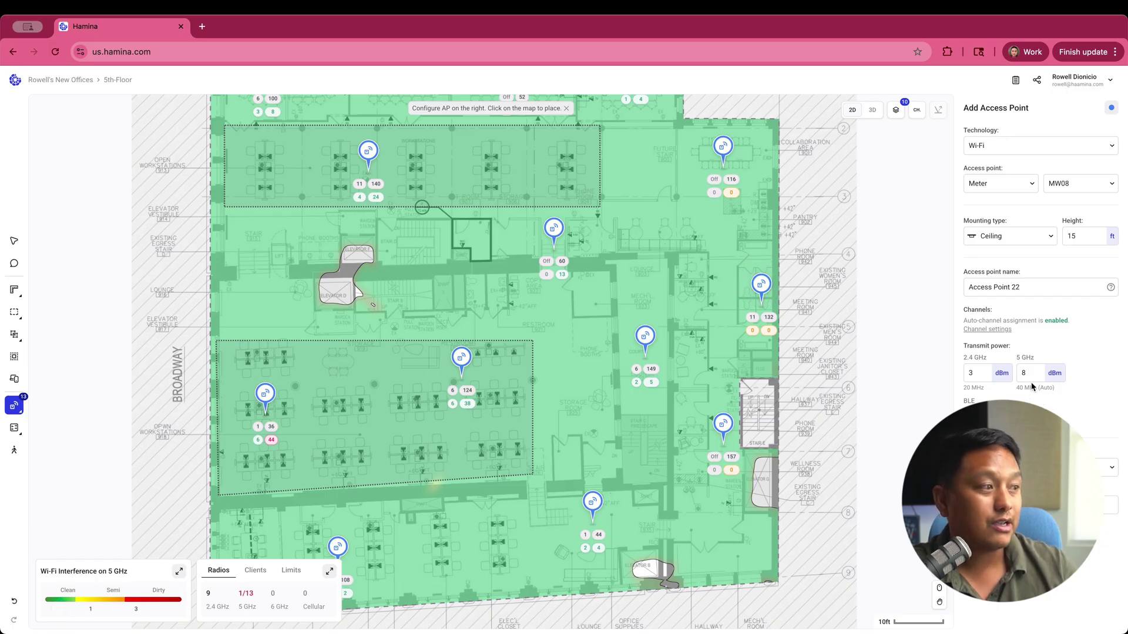
click(993, 329)
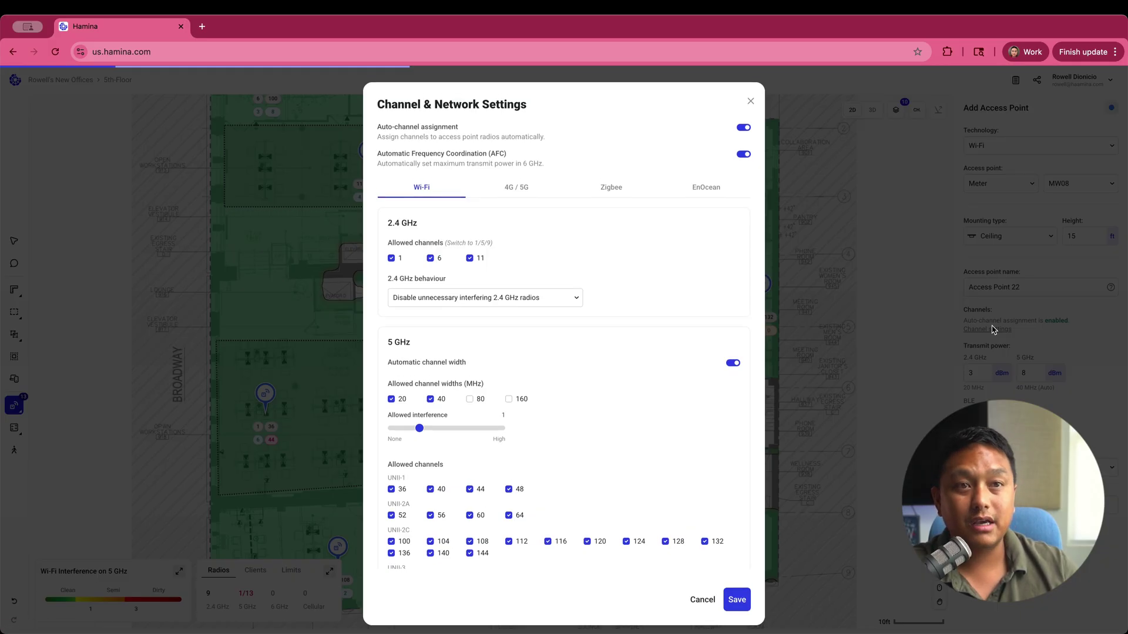
click(470, 400)
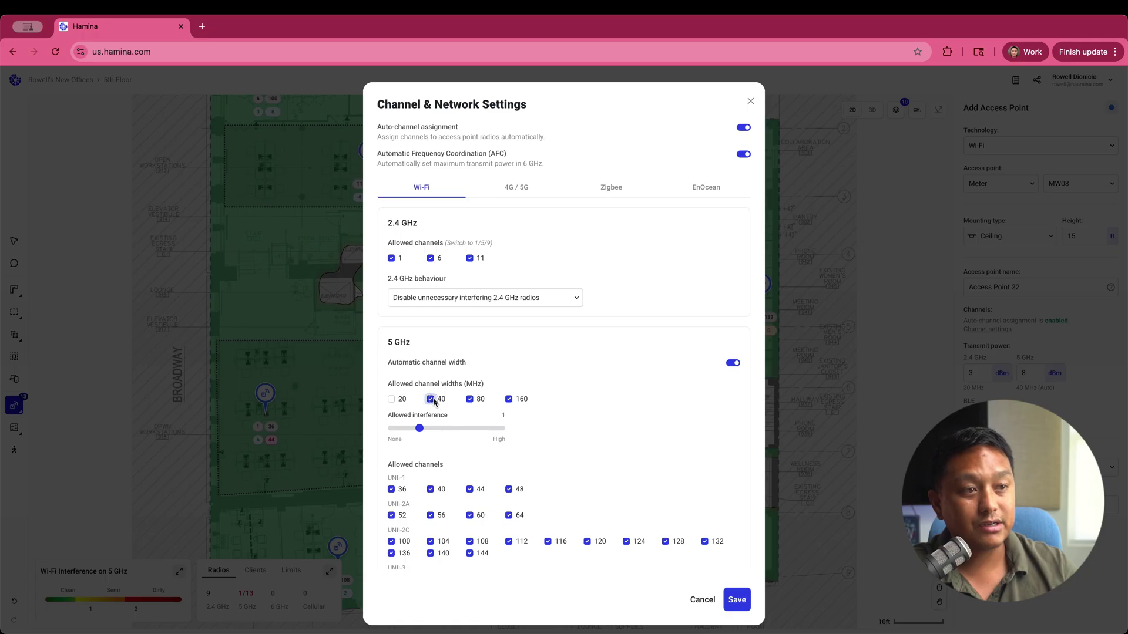
click(742, 605)
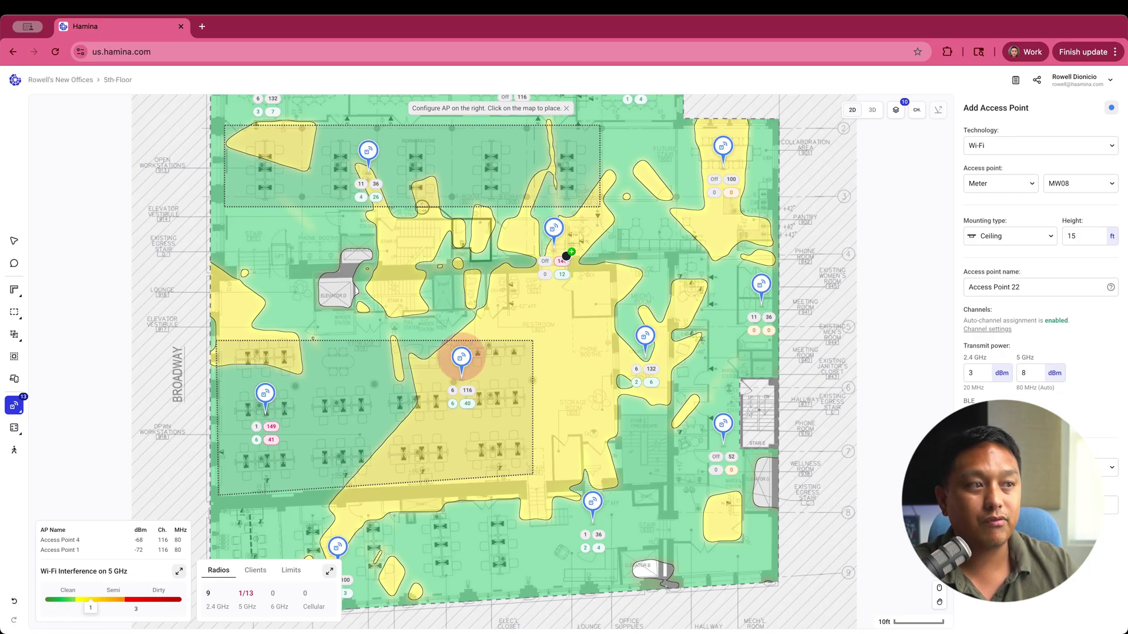
Step: Inspect the individual 5 GHz interference areas of Access Point 20 and Access Point 3, and clear the selection
click(552, 231)
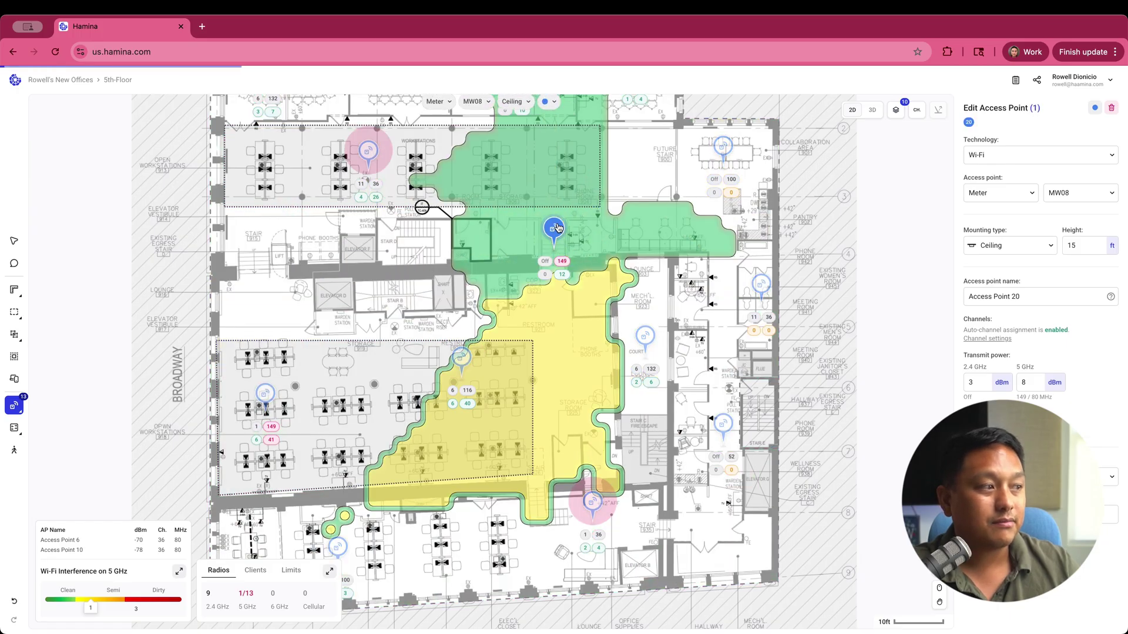
click(263, 401)
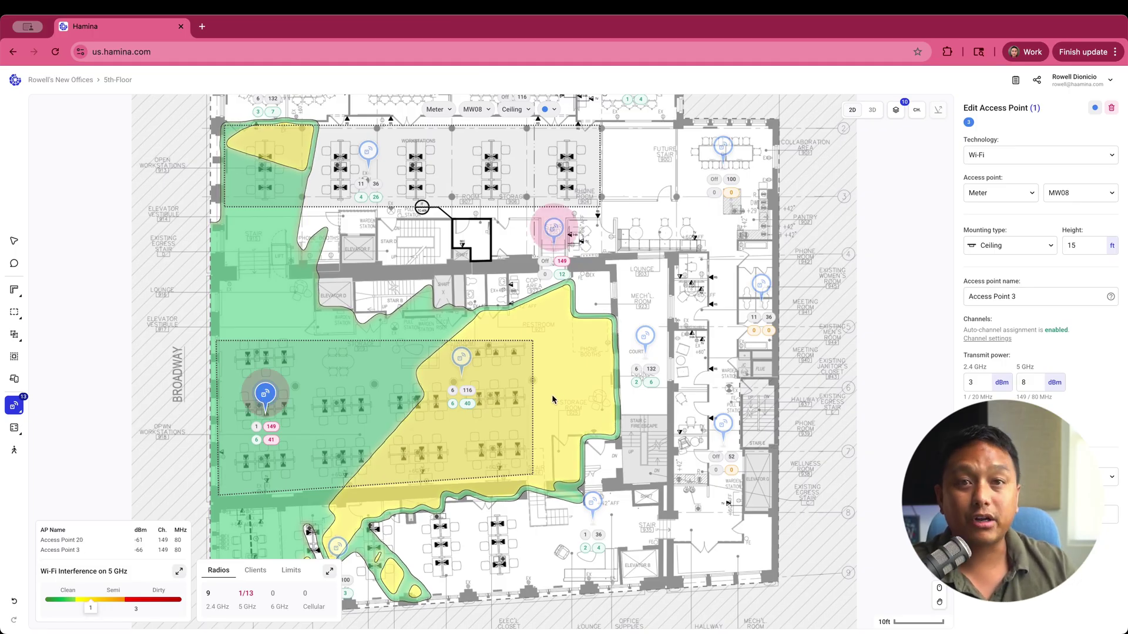
key(Escape)
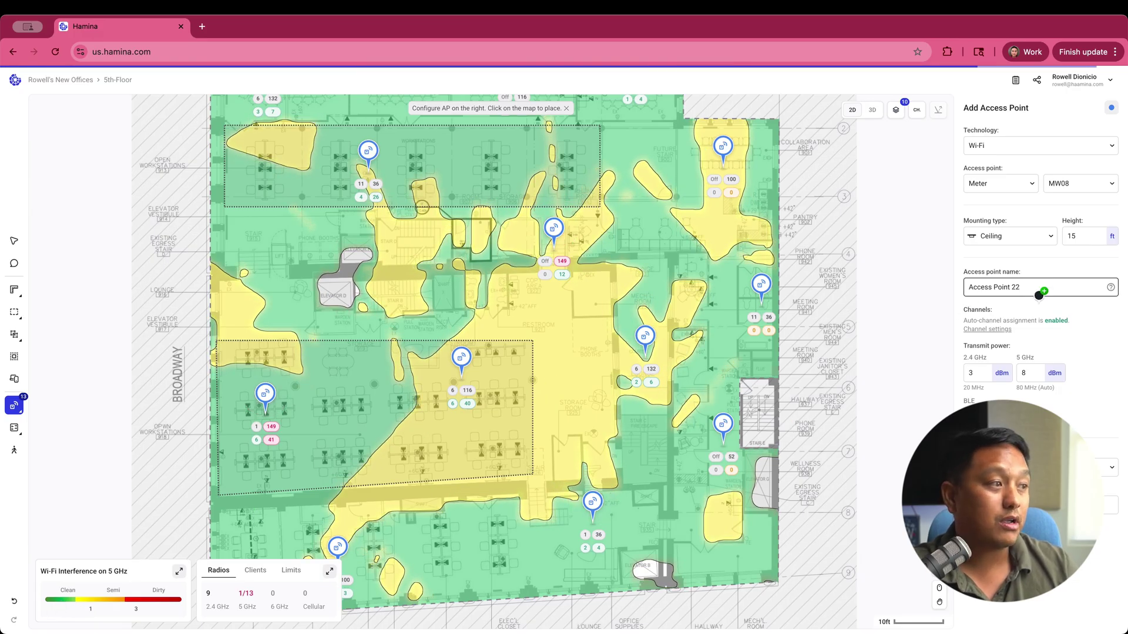
Step: Set the allowed 5 GHz interference to 0 and allow only the 160 MHz channel width, saving the channel settings
click(995, 329)
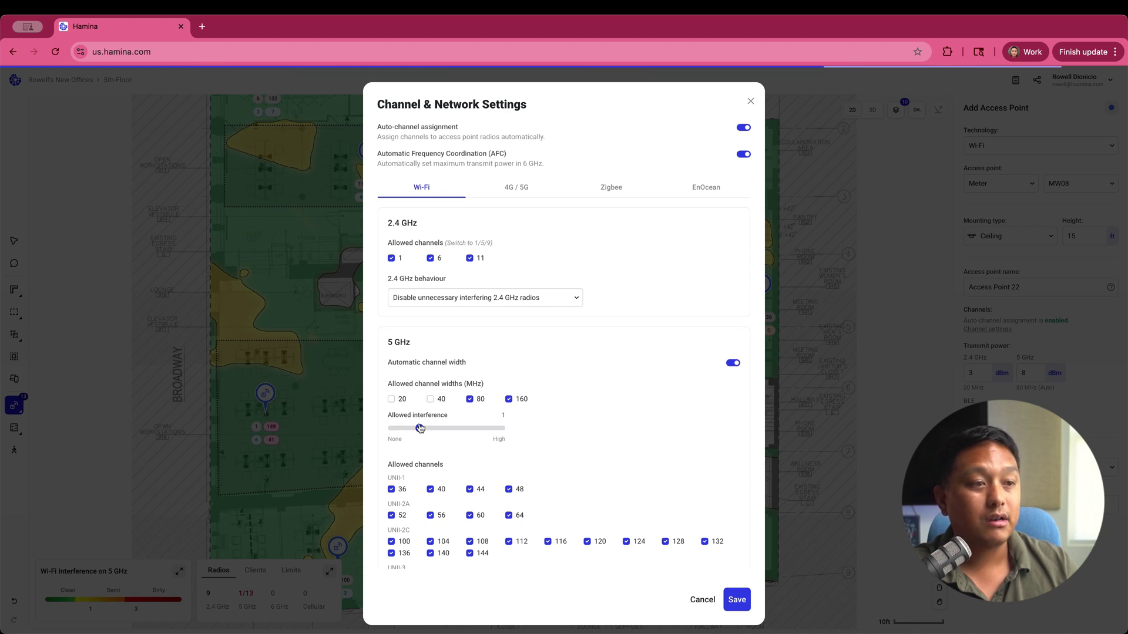
click(736, 600)
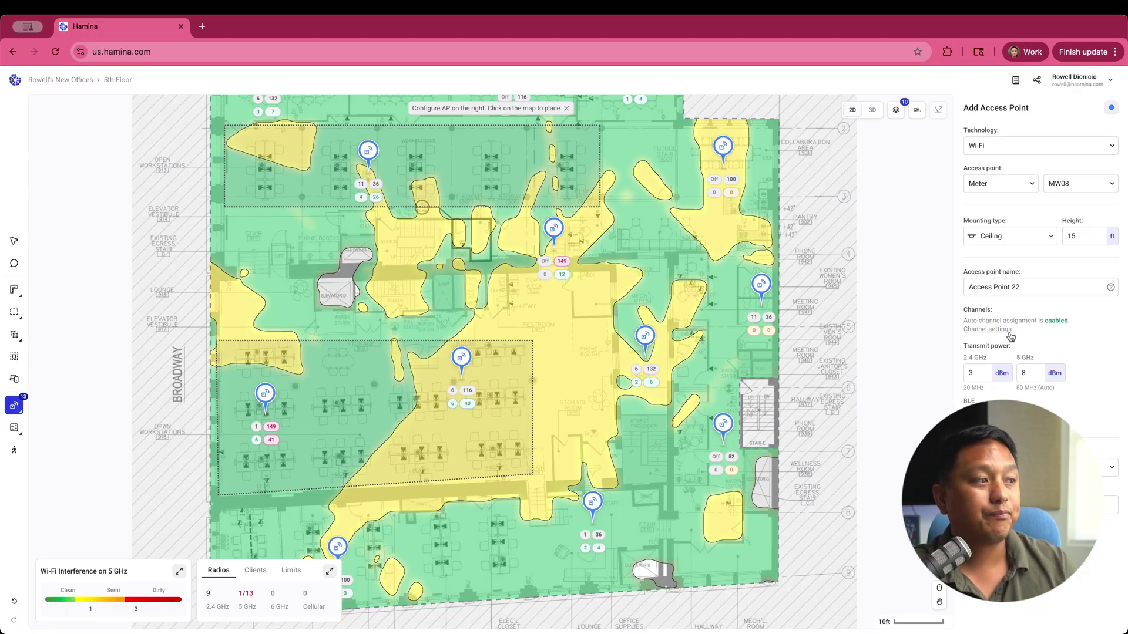
click(985, 328)
click(469, 400)
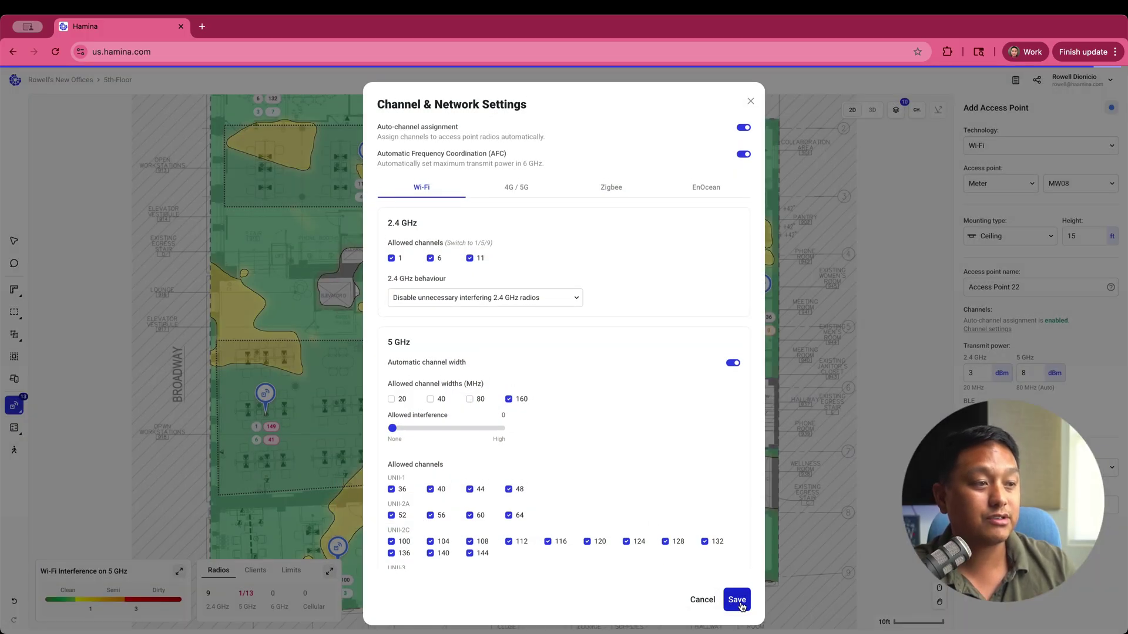
click(739, 606)
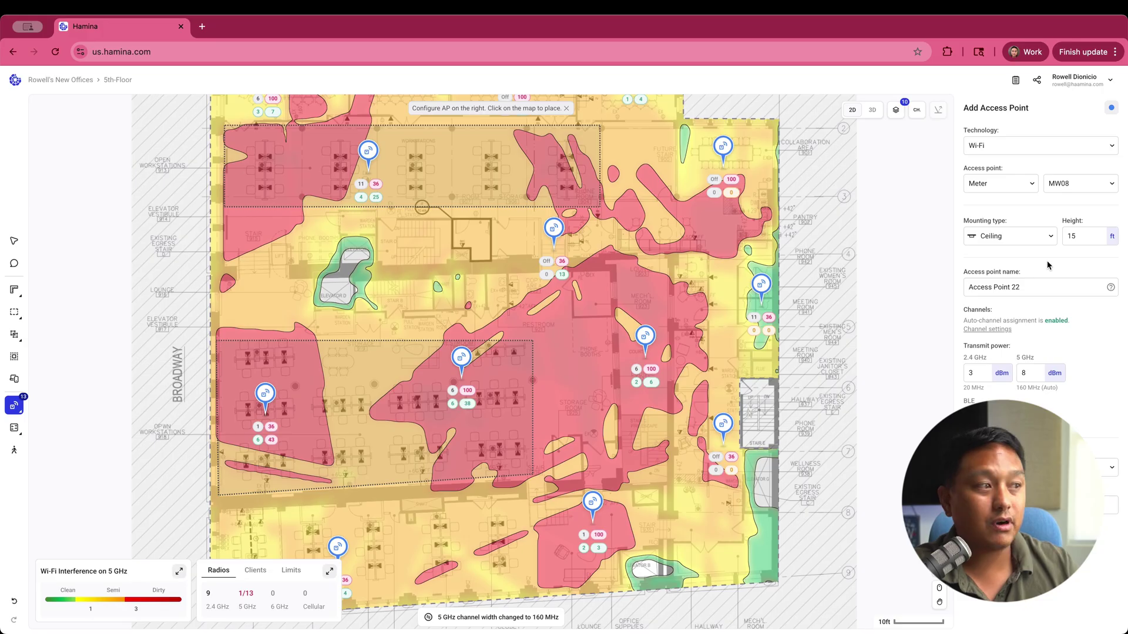
Step: Set the allowed 5 GHz channel widths to 20 and 40 MHz only, and save the channel settings
click(997, 329)
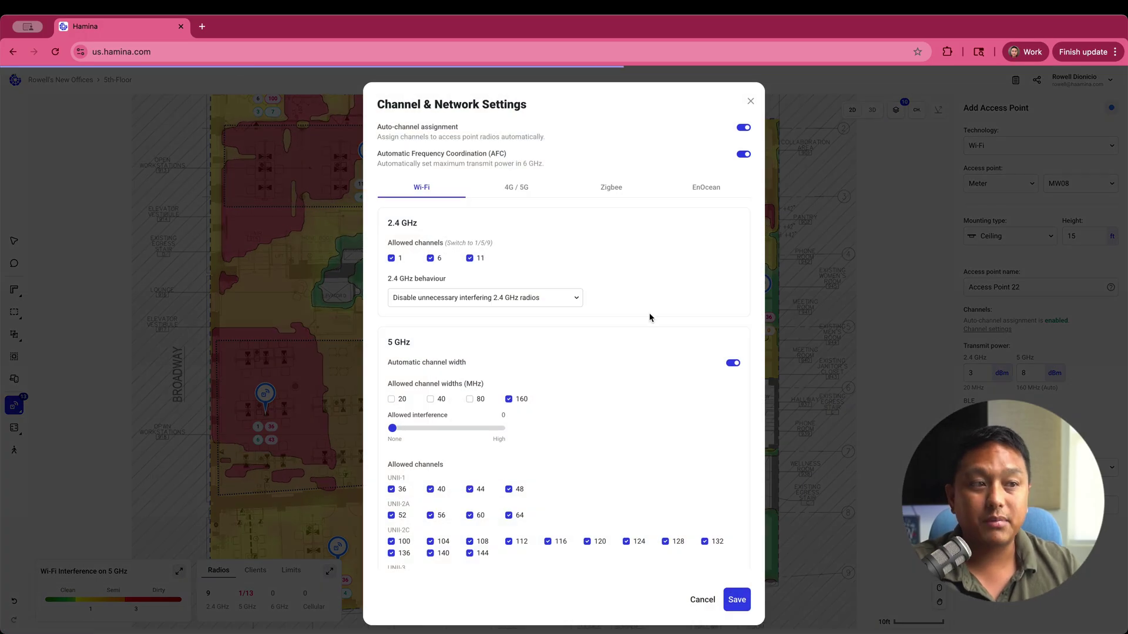
click(391, 399)
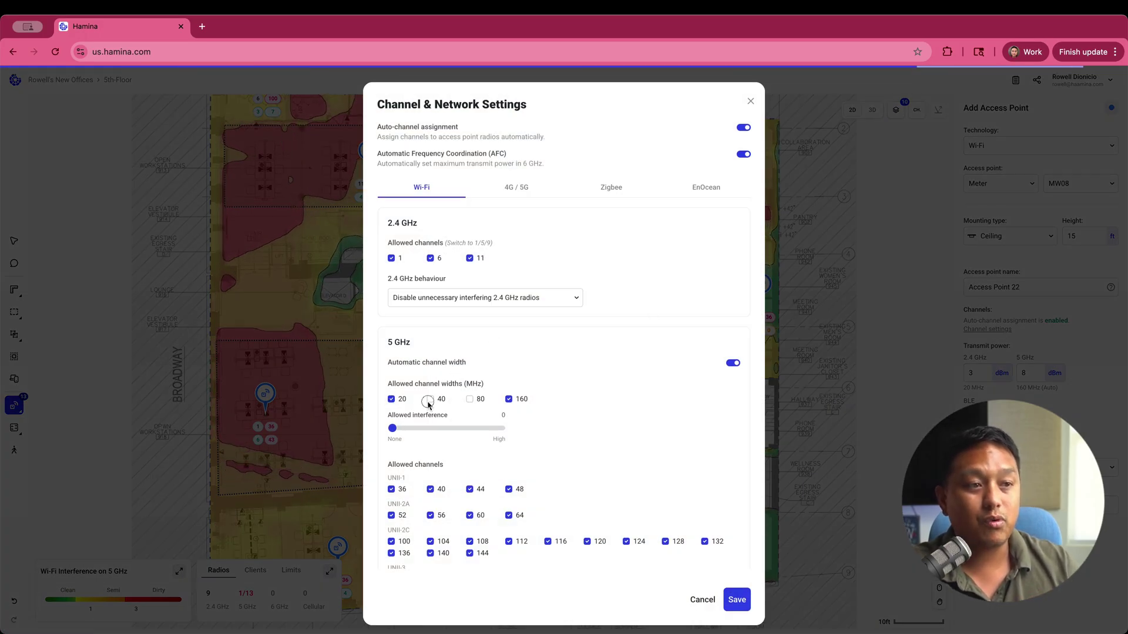
click(430, 399)
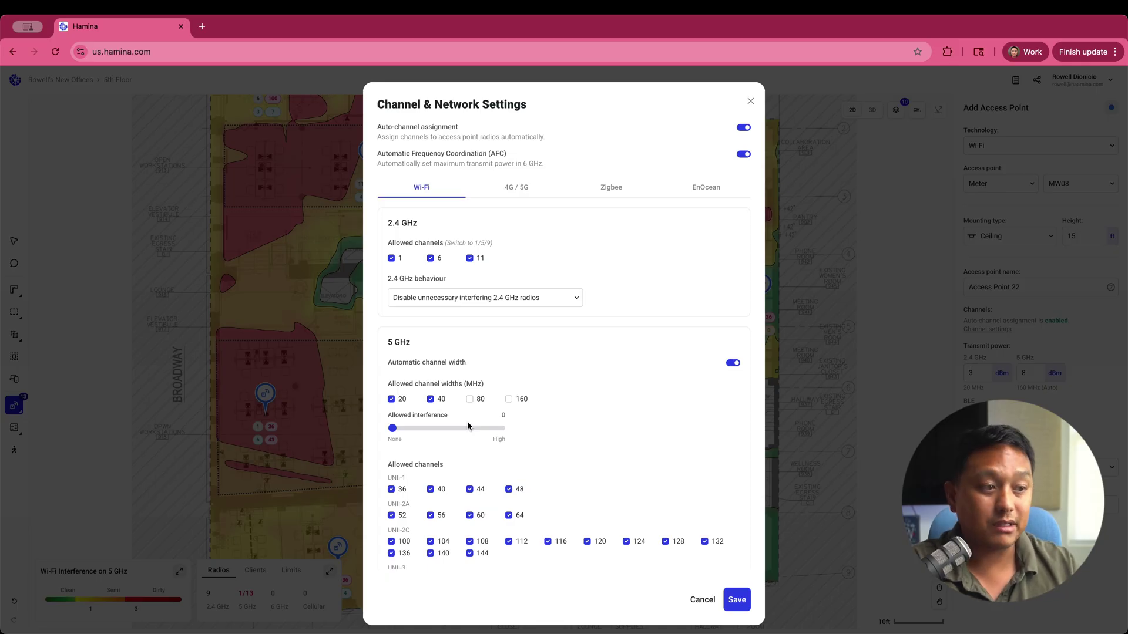
mouse_move(683, 560)
click(727, 600)
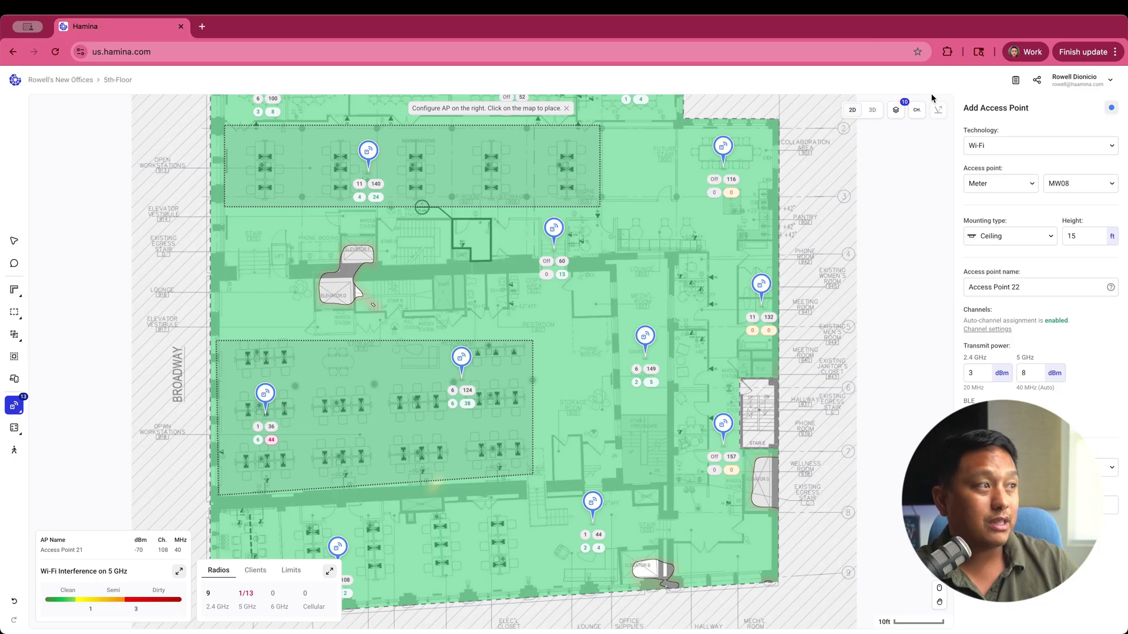
Step: Open the project's bill of materials to review the planned access points and mounts
click(1016, 84)
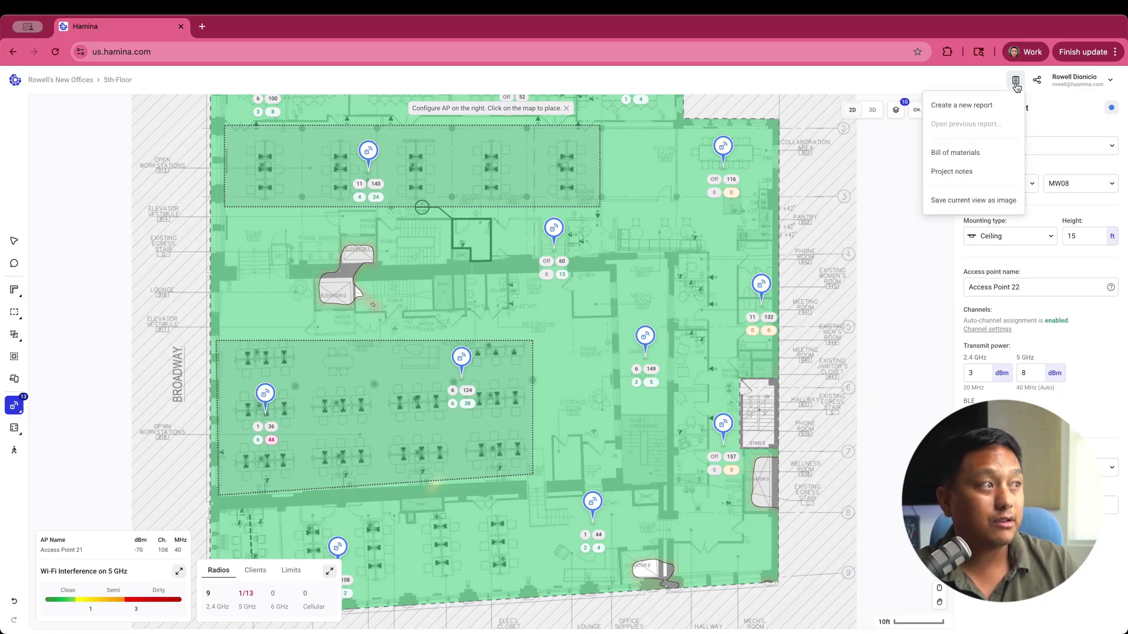
click(966, 152)
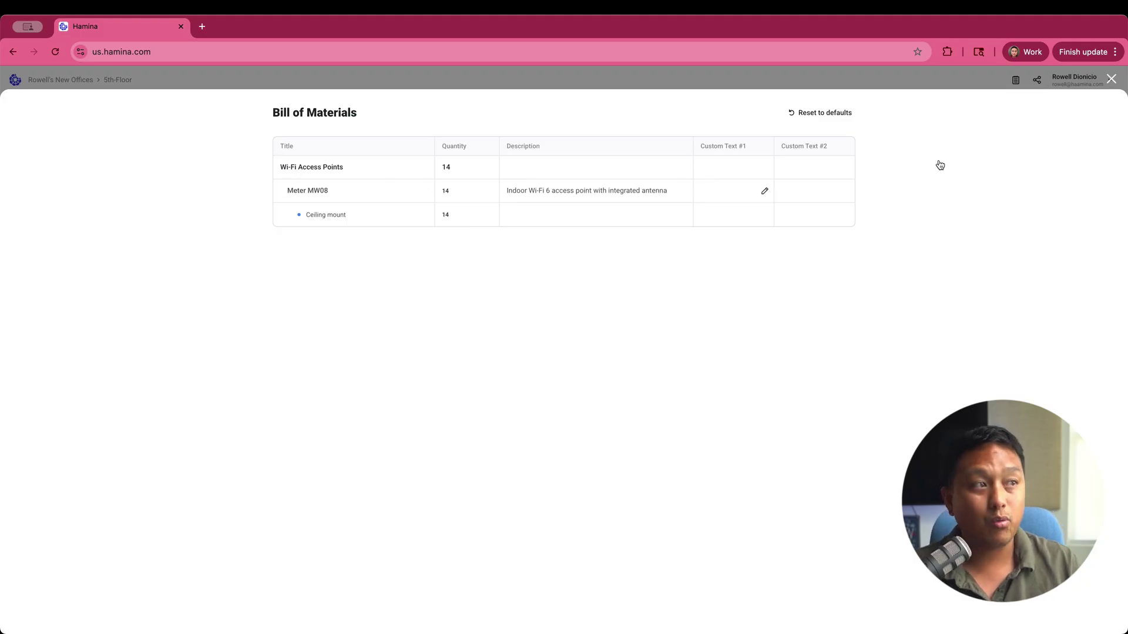
Step: Close the bill of materials and set Access Point 19's mounting type to Wall / Pole
click(1111, 81)
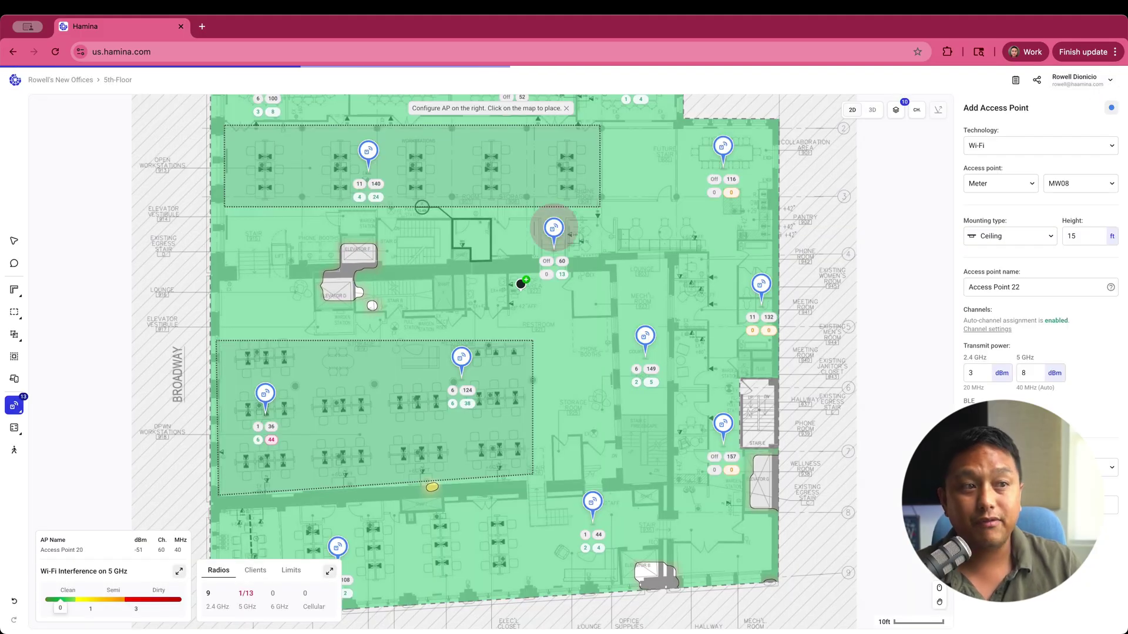
click(759, 283)
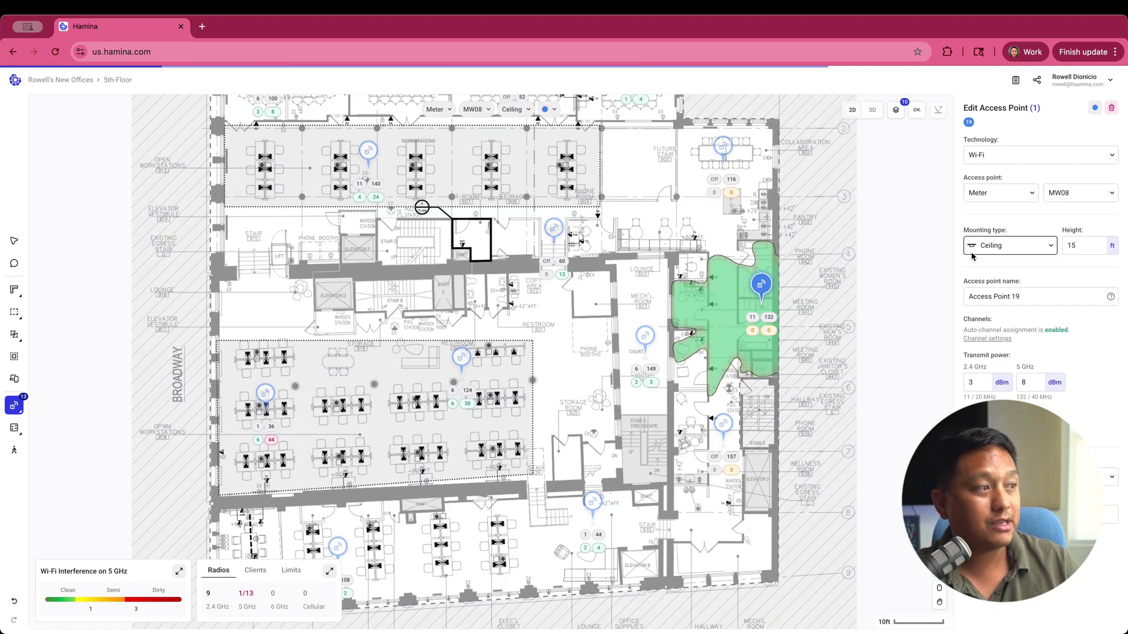
click(991, 247)
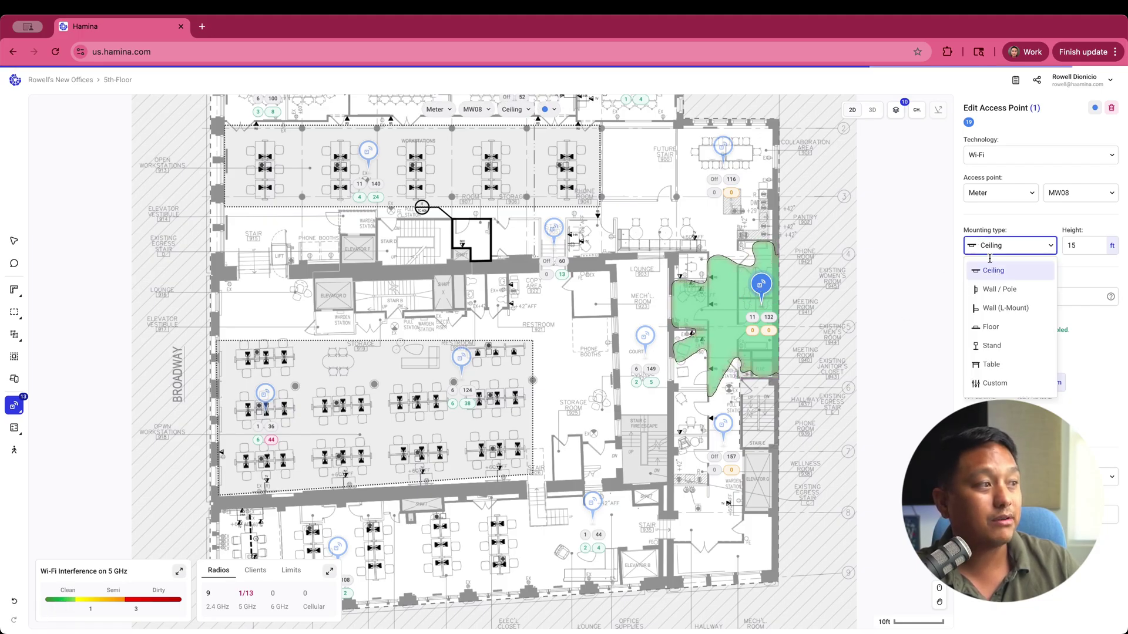
click(983, 288)
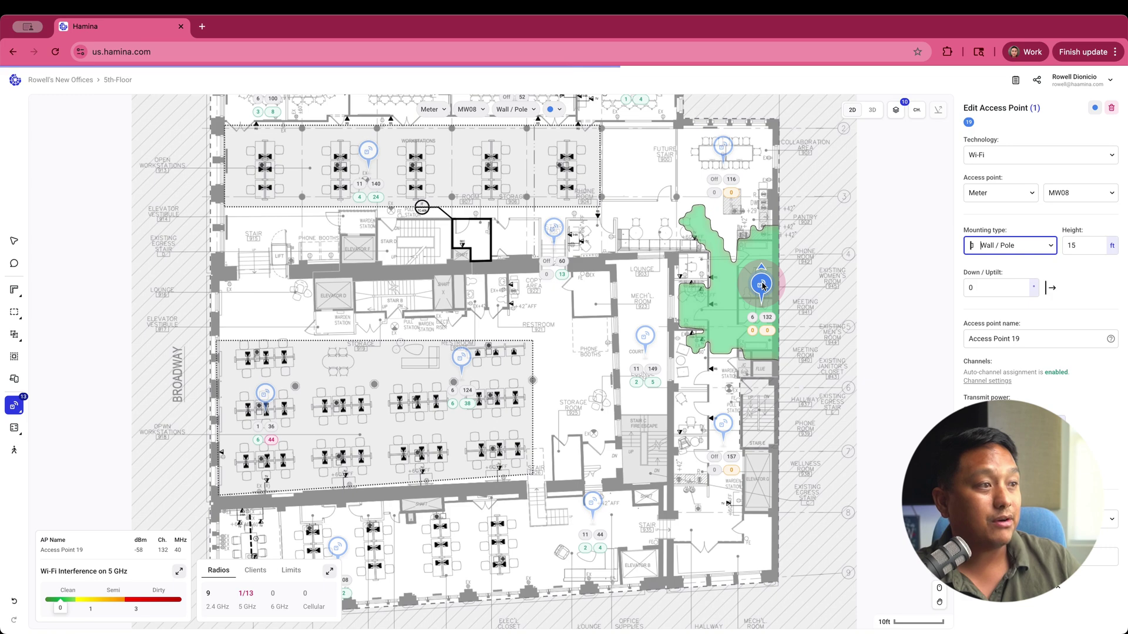
Step: Move Access Point 19 onto the outer wall beside Phone Room 942 and rotate its antenna direction to face into the building
drag(757, 285, 765, 260)
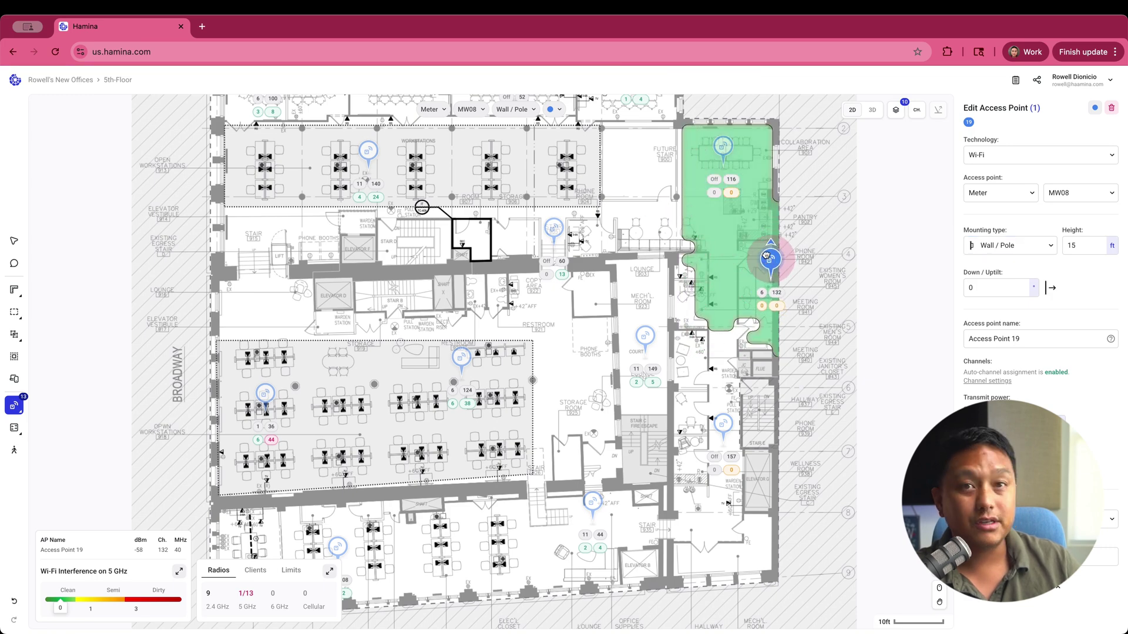
scroll(771, 246, up, 5)
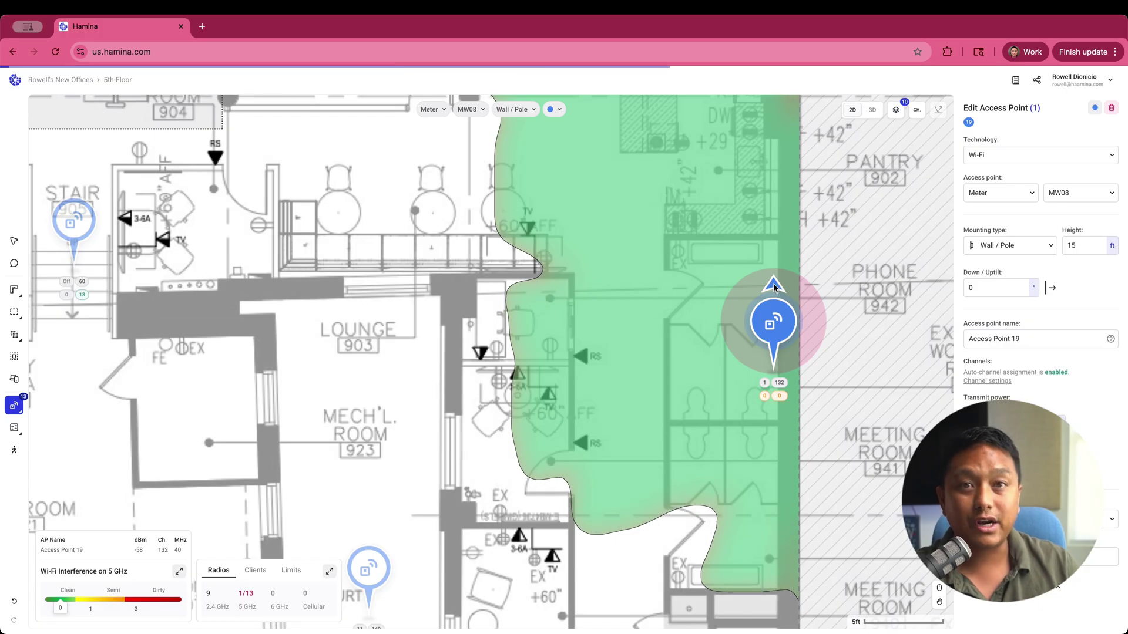
drag(778, 289, 743, 327)
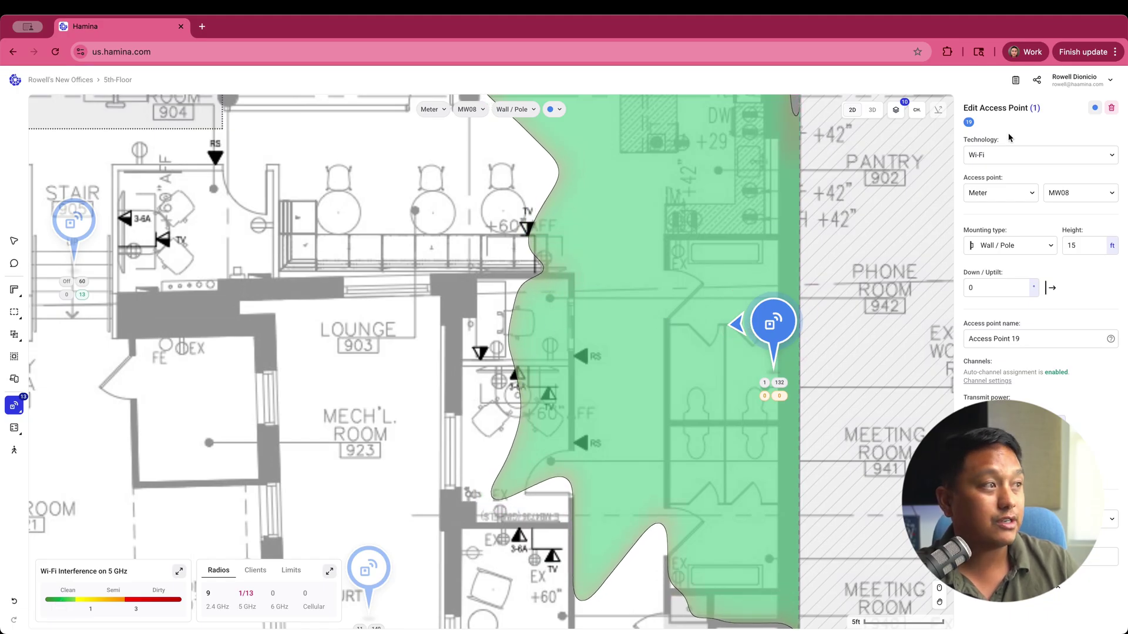
Step: Check the wall and ceiling mounts in the bill of materials, close it, and deselect Access Point 19
click(1016, 81)
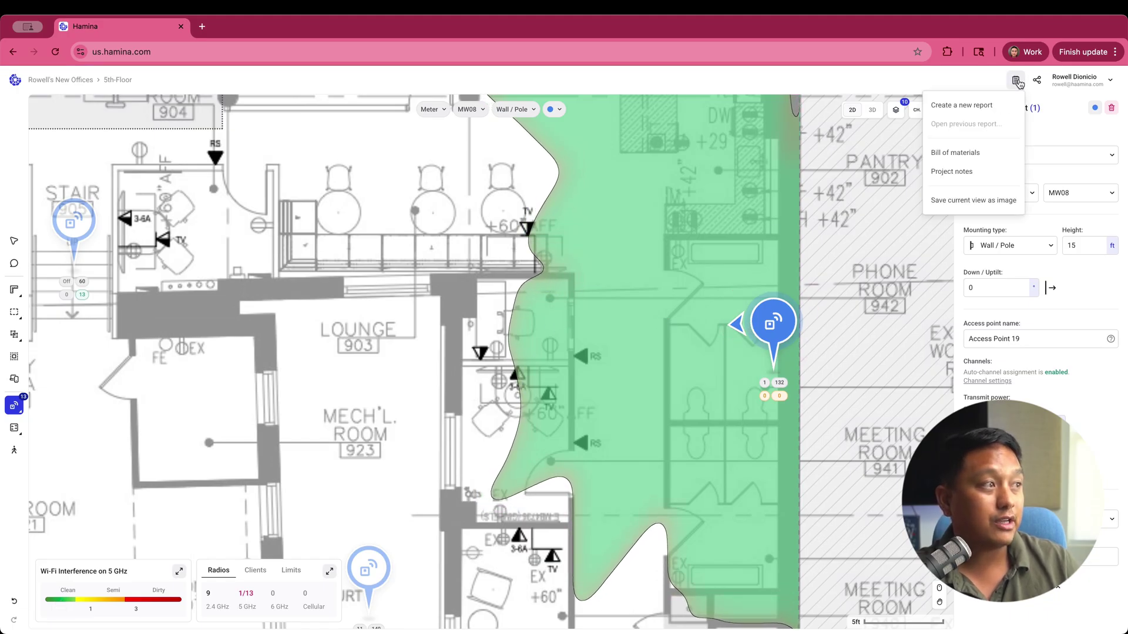
click(992, 151)
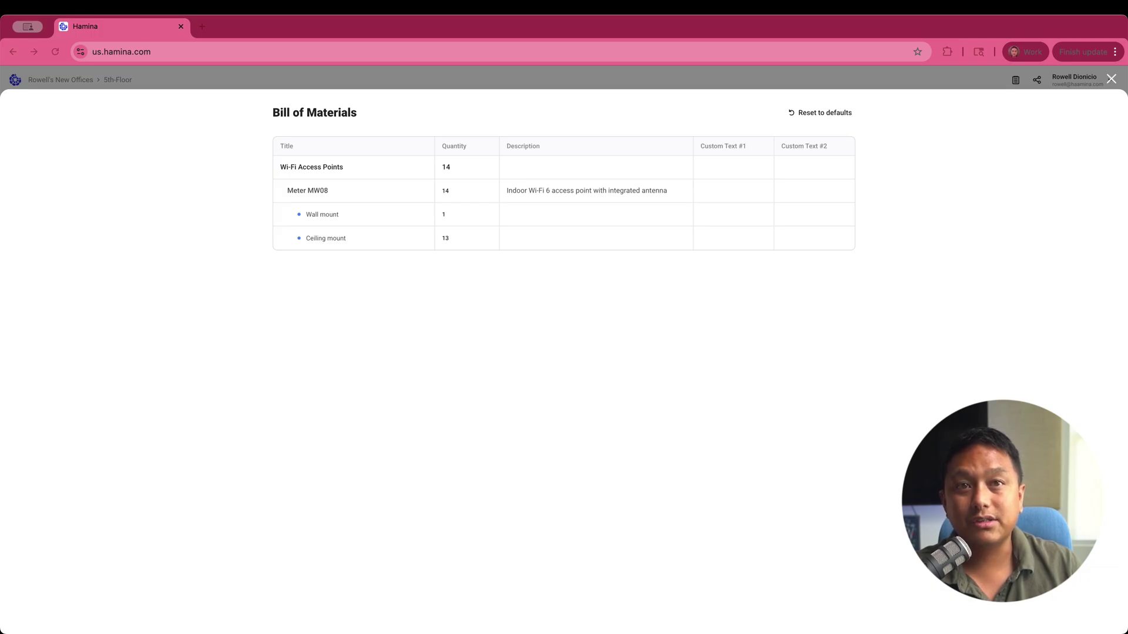
click(1015, 148)
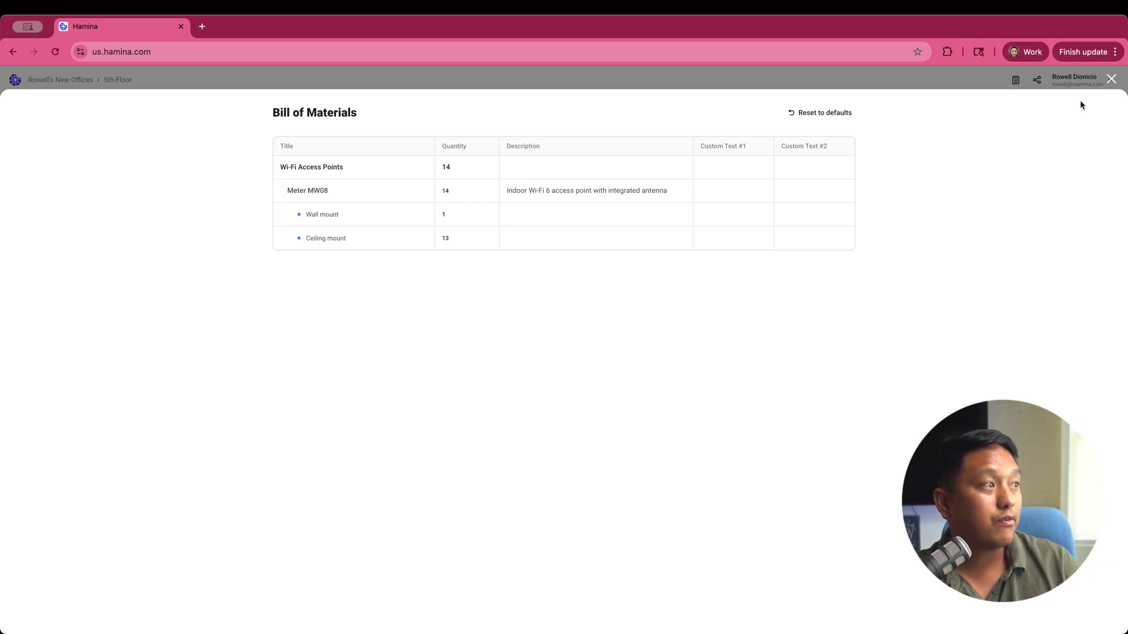
click(1110, 86)
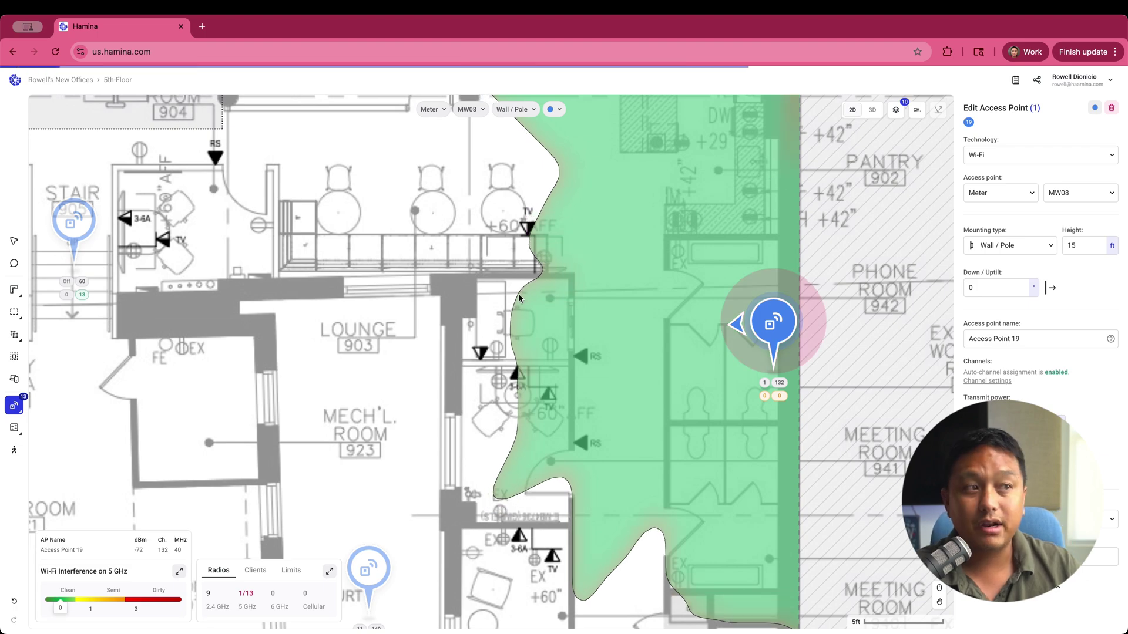
scroll(531, 324, down, 5)
key(Escape)
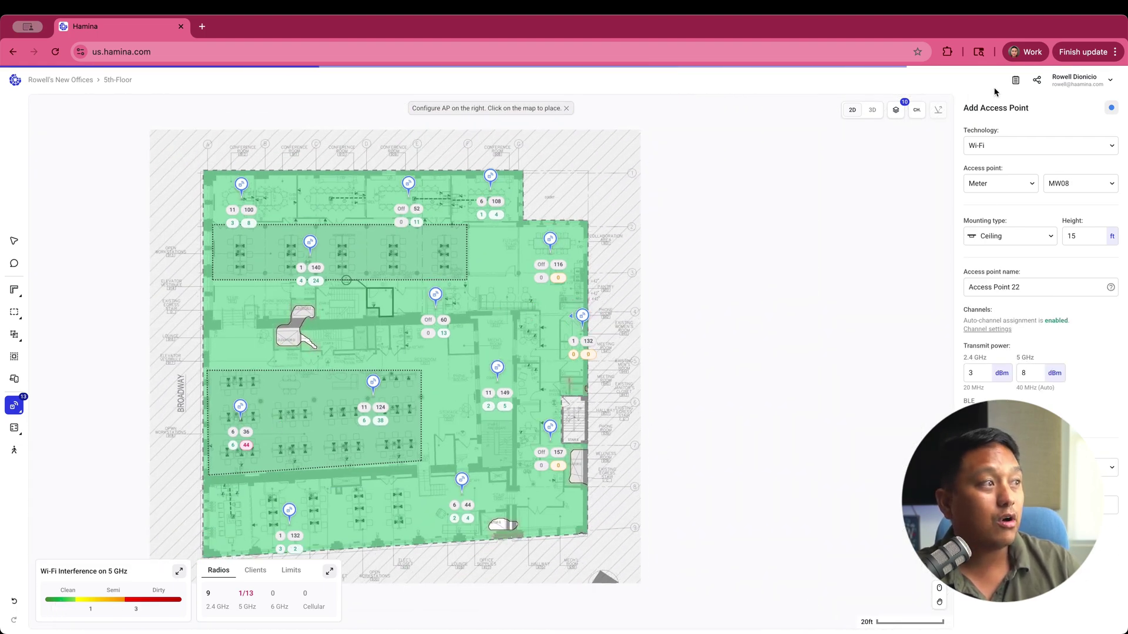
Step: Create a simulation report named Packet6 Offices without a template, covering 2.4 GHz and 5 GHz and excluding 6 GHz
click(1015, 84)
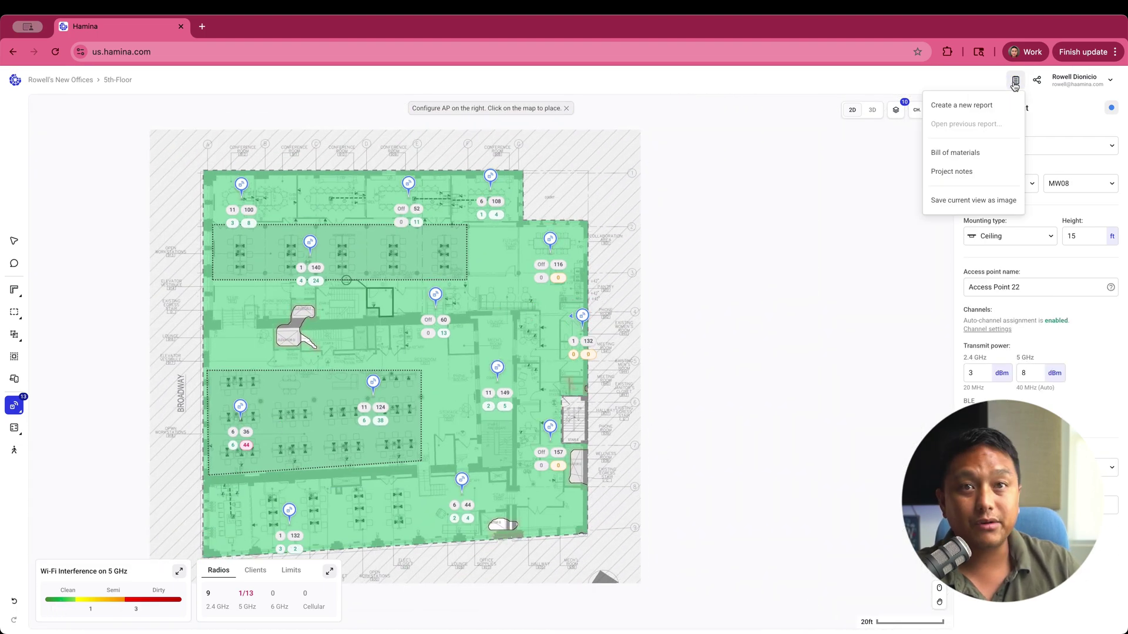
click(971, 112)
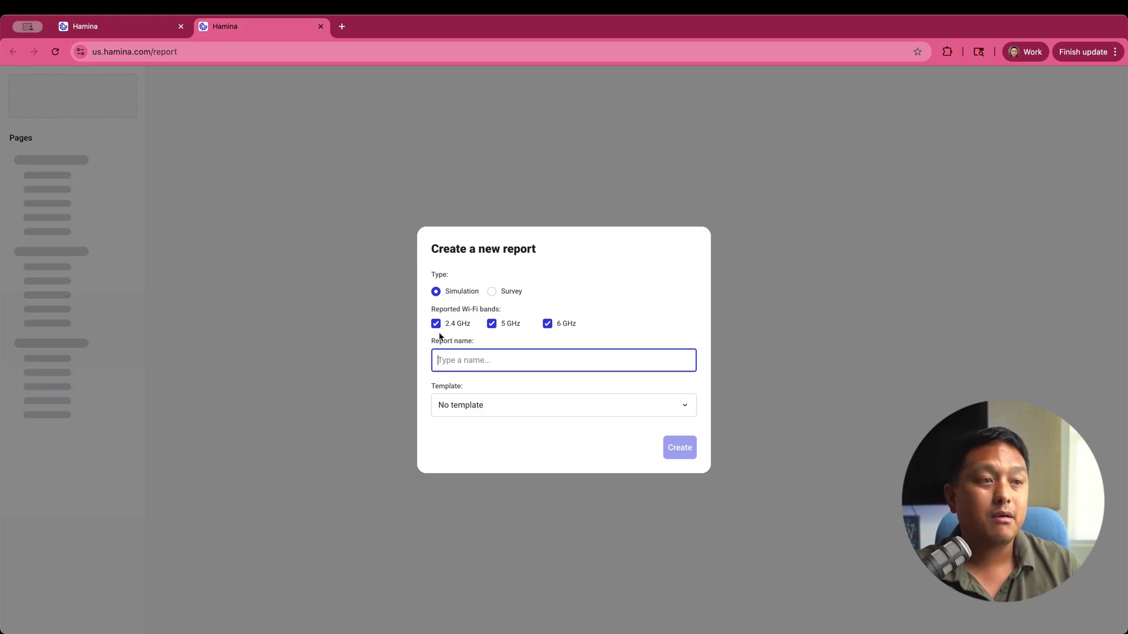
click(547, 334)
click(562, 327)
click(526, 358)
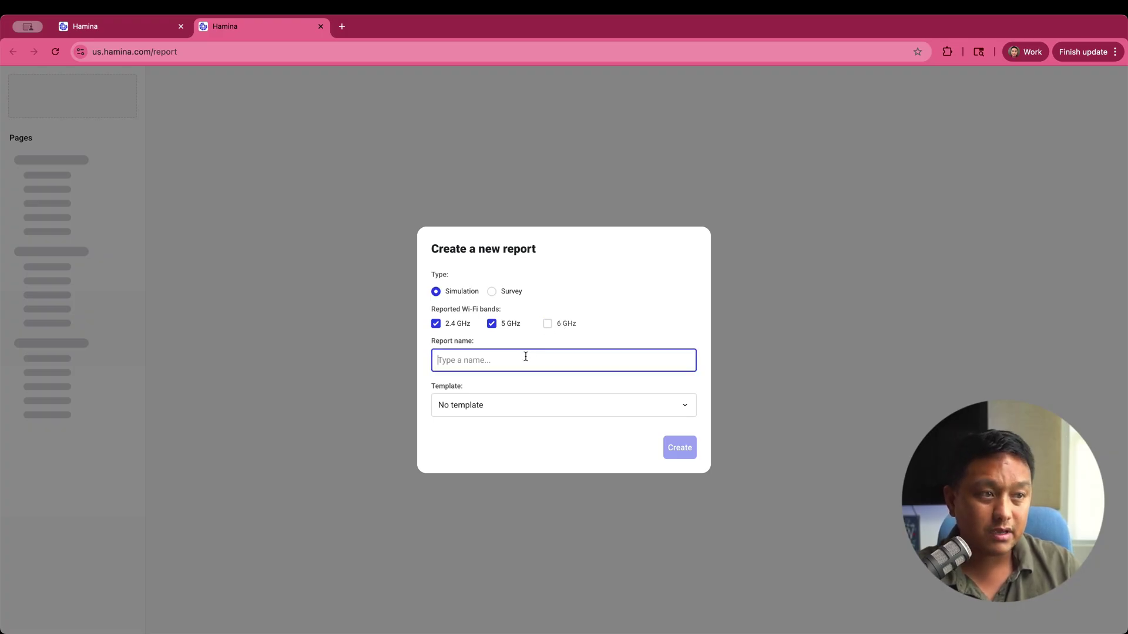
text(Packet6 Offices)
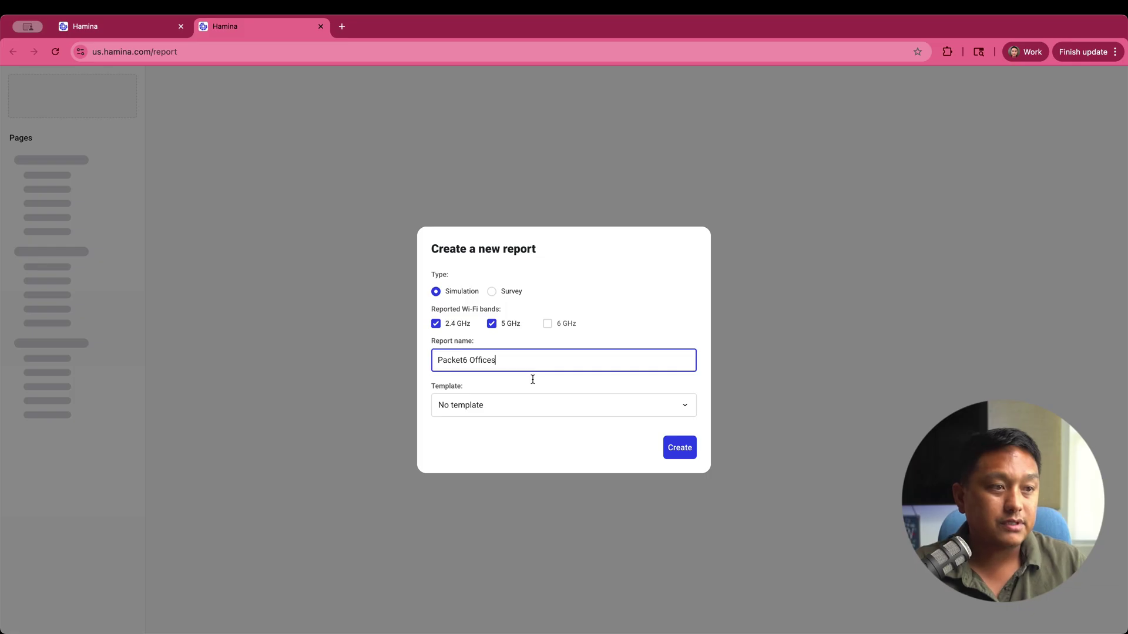
click(679, 452)
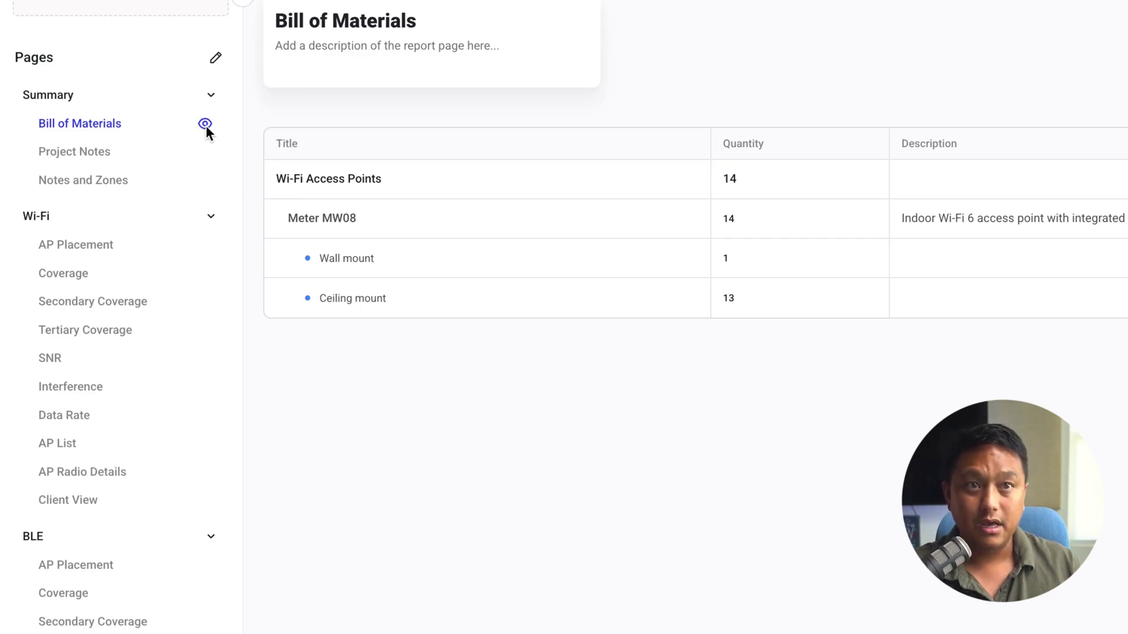
Step: Look through the report's Project Notes page and its Notes and Zones page for the 5th-Floor
click(101, 152)
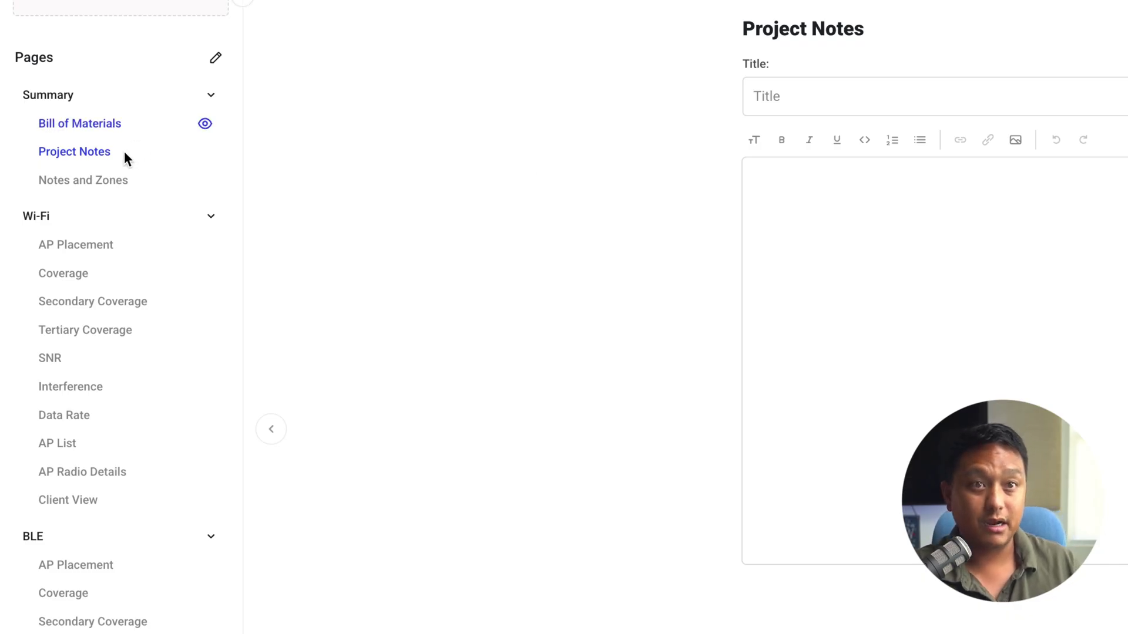
click(99, 182)
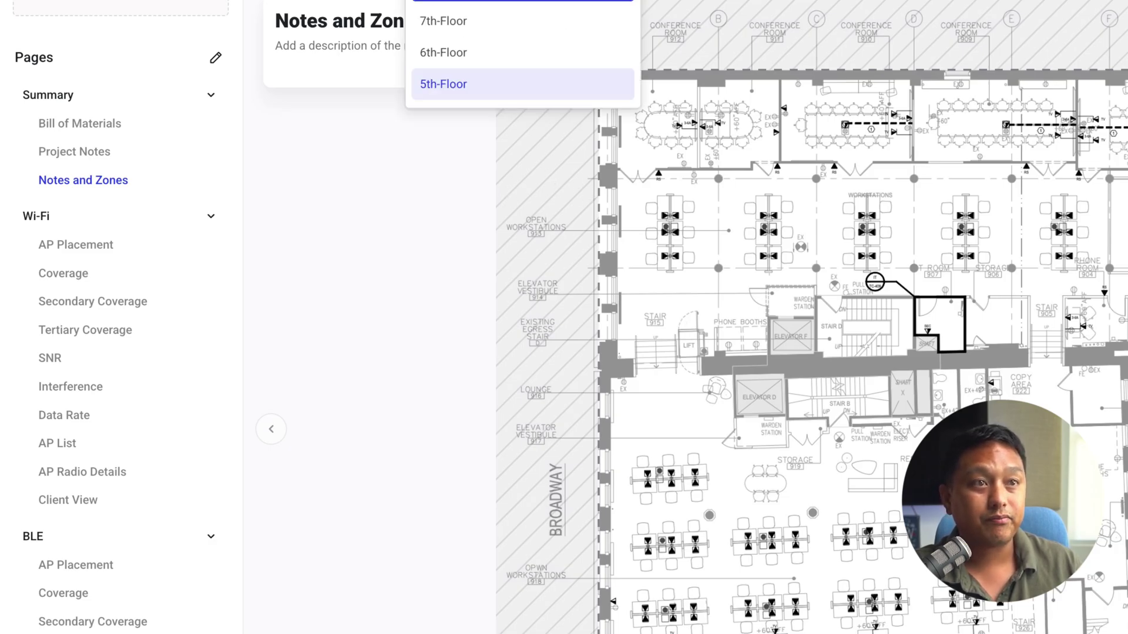
click(527, 85)
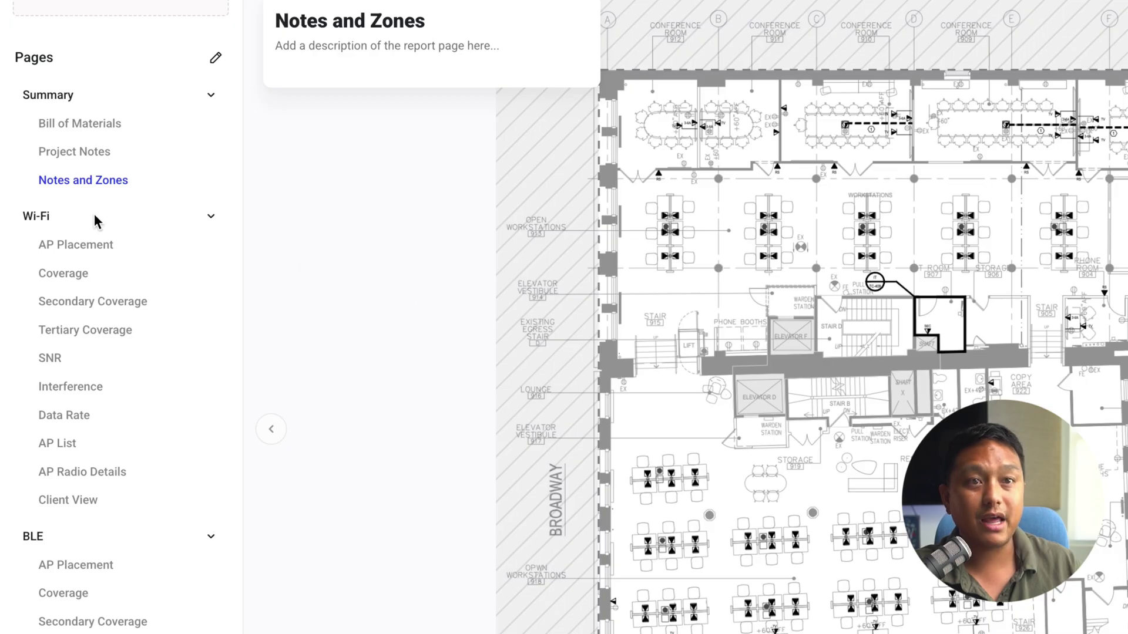
Step: Examine the AP Placement page of the report and show the full configuration details of Access Point 3
click(82, 248)
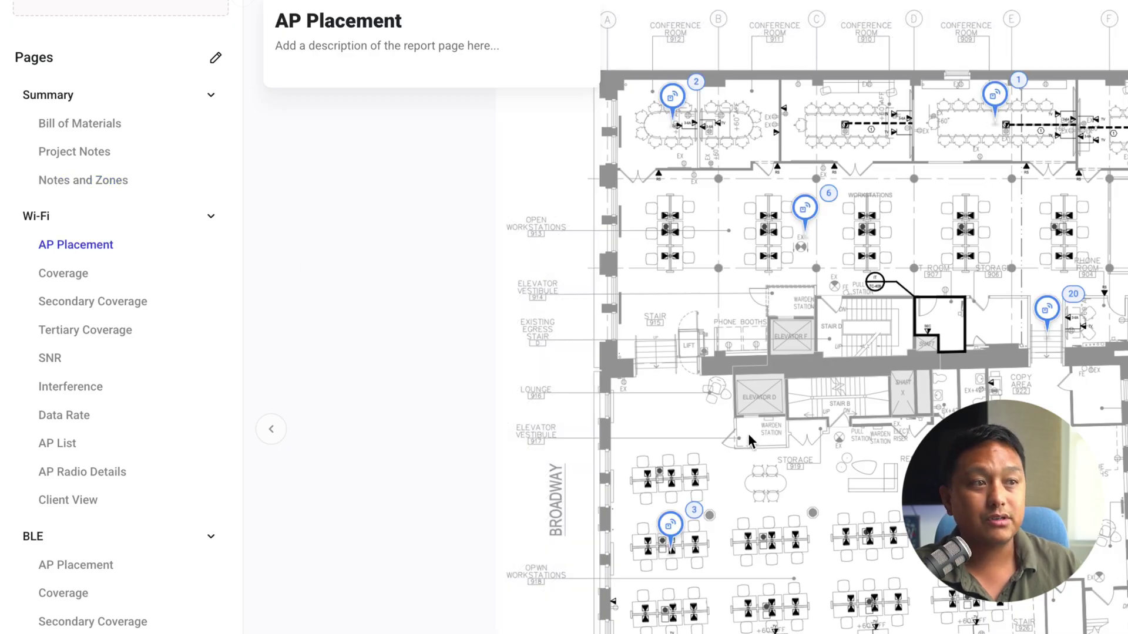
scroll(749, 434, right, 5)
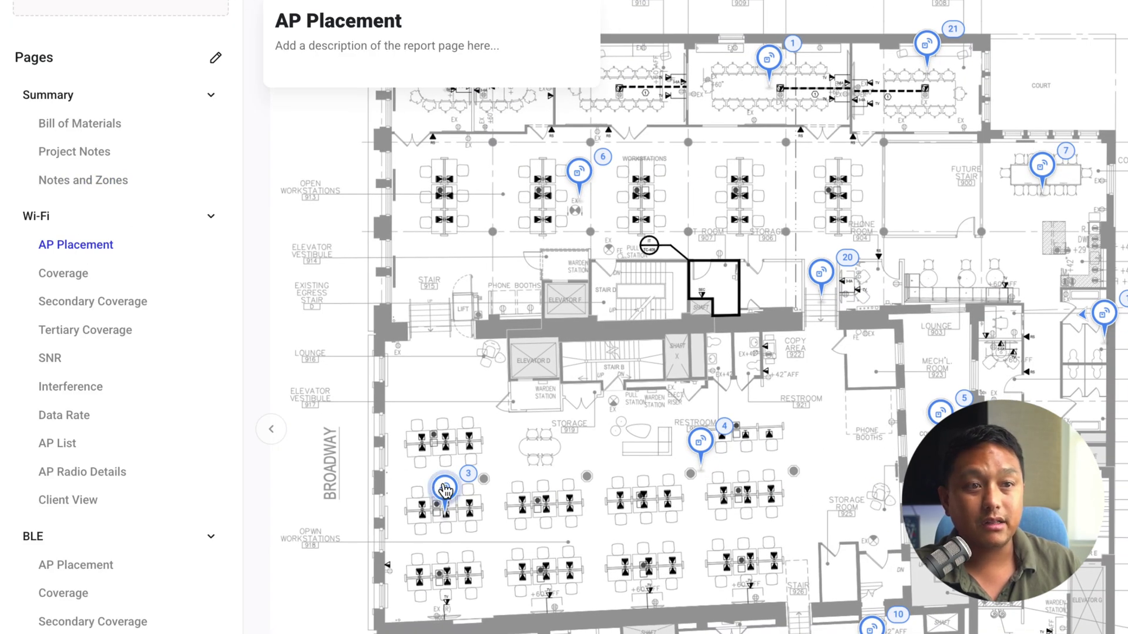
click(445, 489)
scroll(825, 477, right, 10)
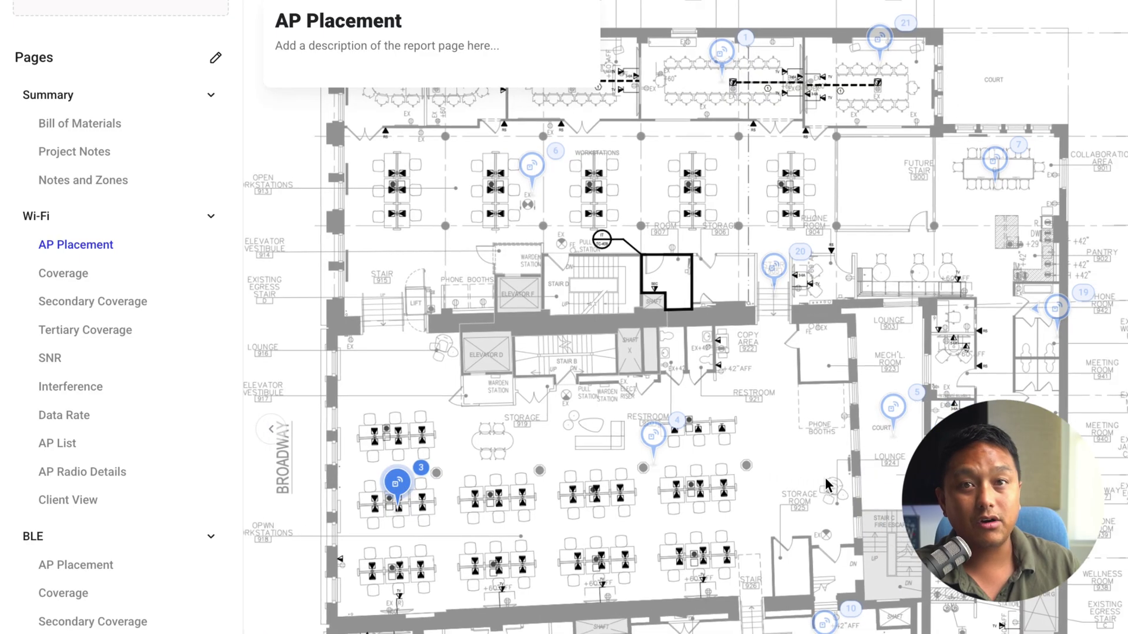
scroll(825, 477, right, 5)
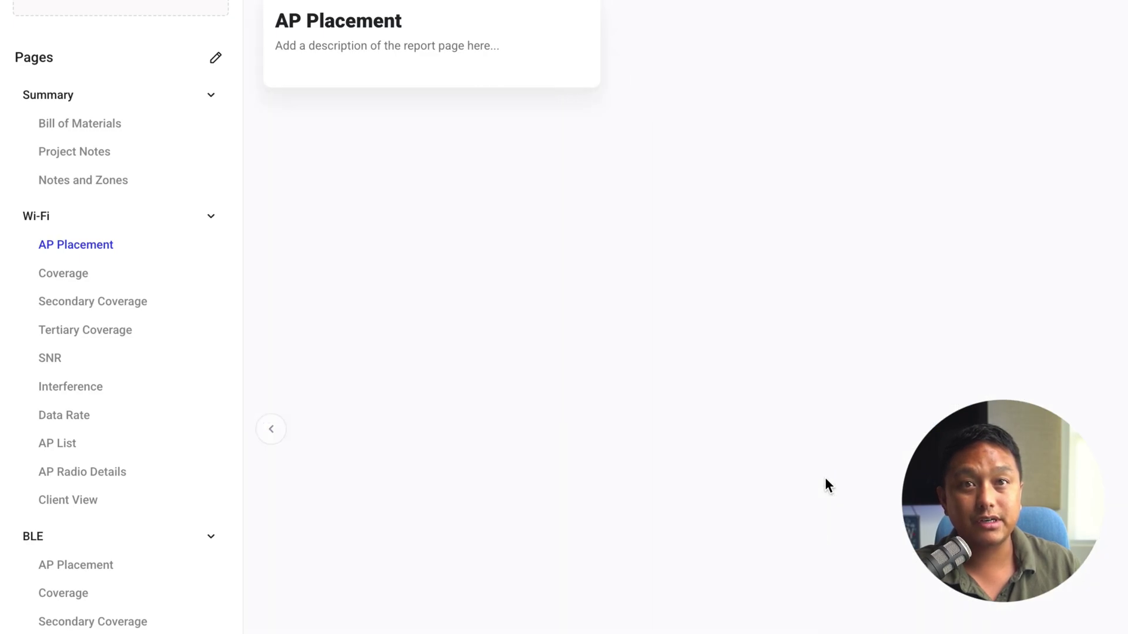
scroll(825, 477, left, 3)
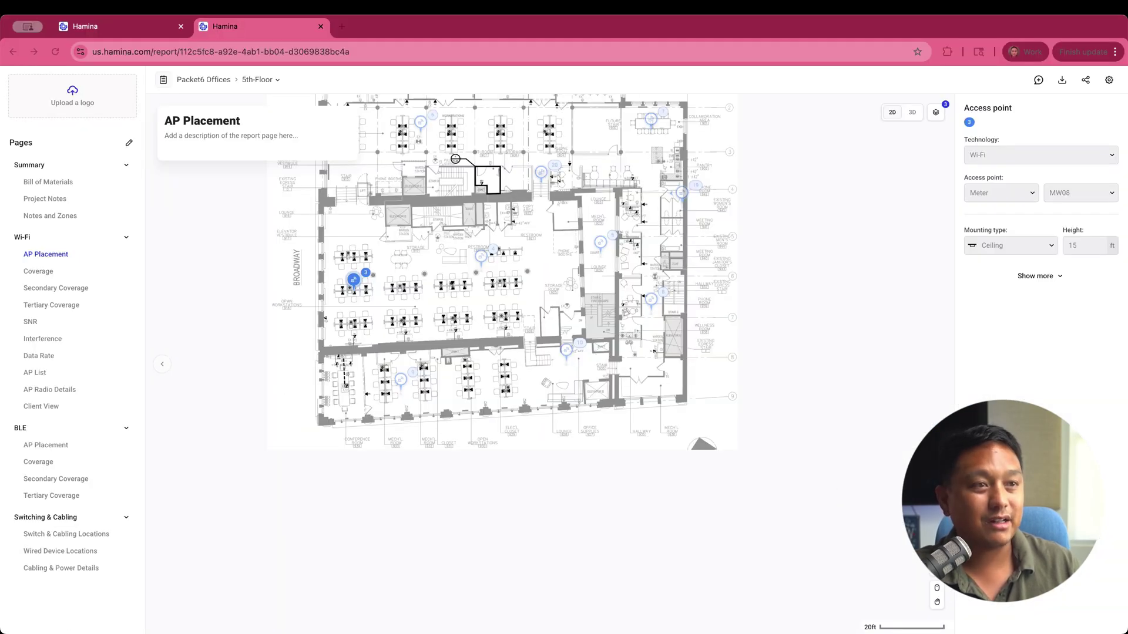
click(1013, 280)
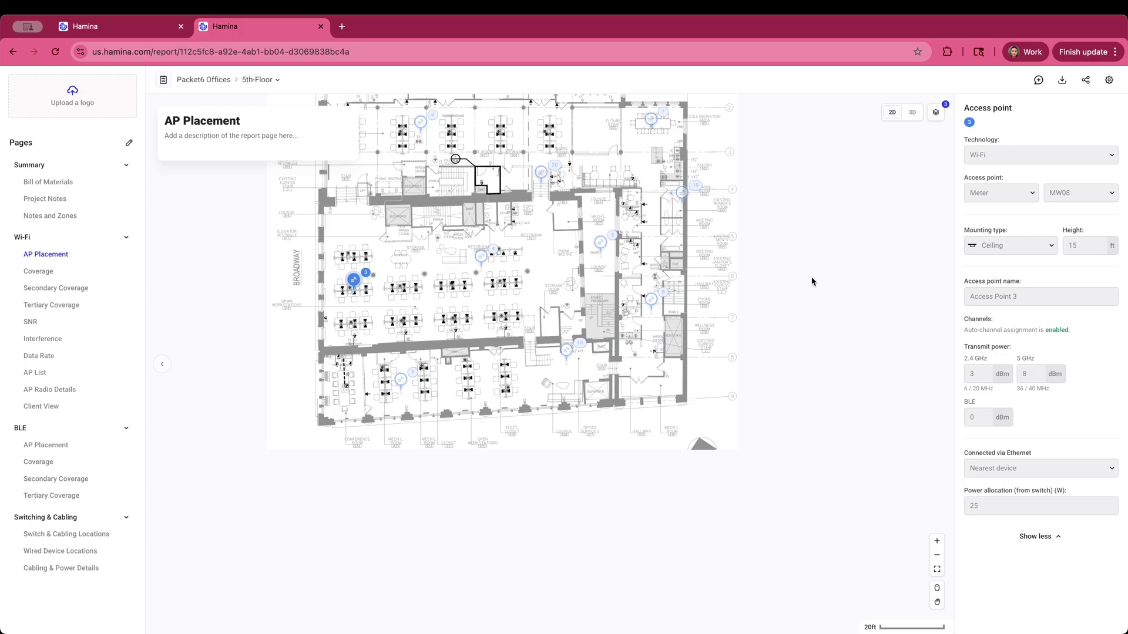
Step: Review the report's Wi-Fi coverage pages, hide the Tertiary Coverage page from the report, and deselect Access Point 3
click(39, 271)
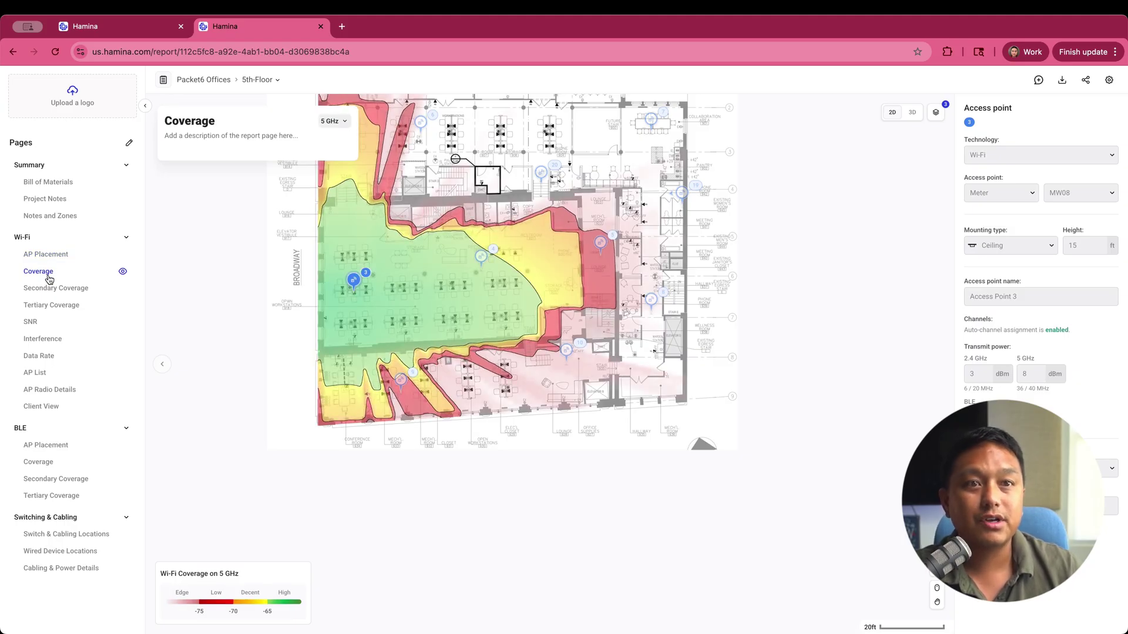
click(43, 290)
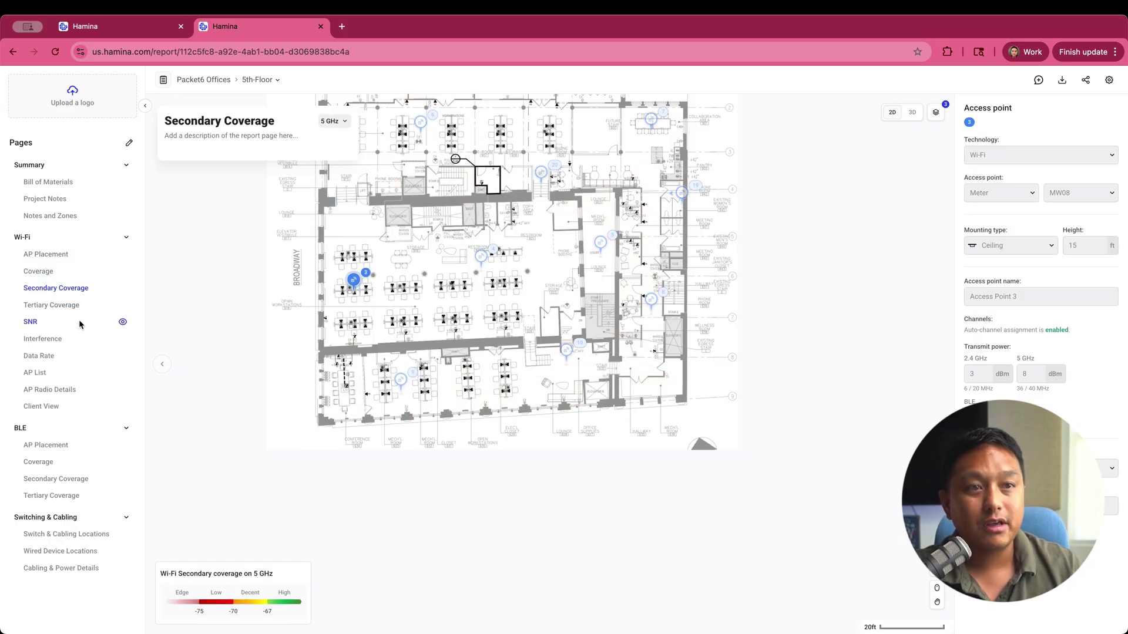
click(59, 306)
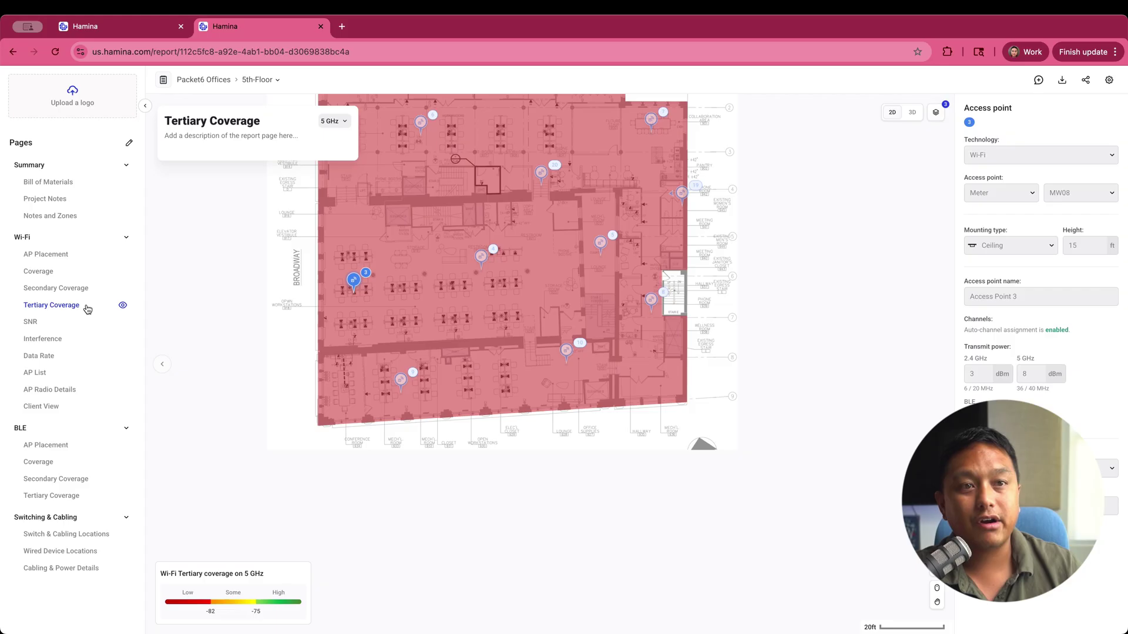
click(122, 307)
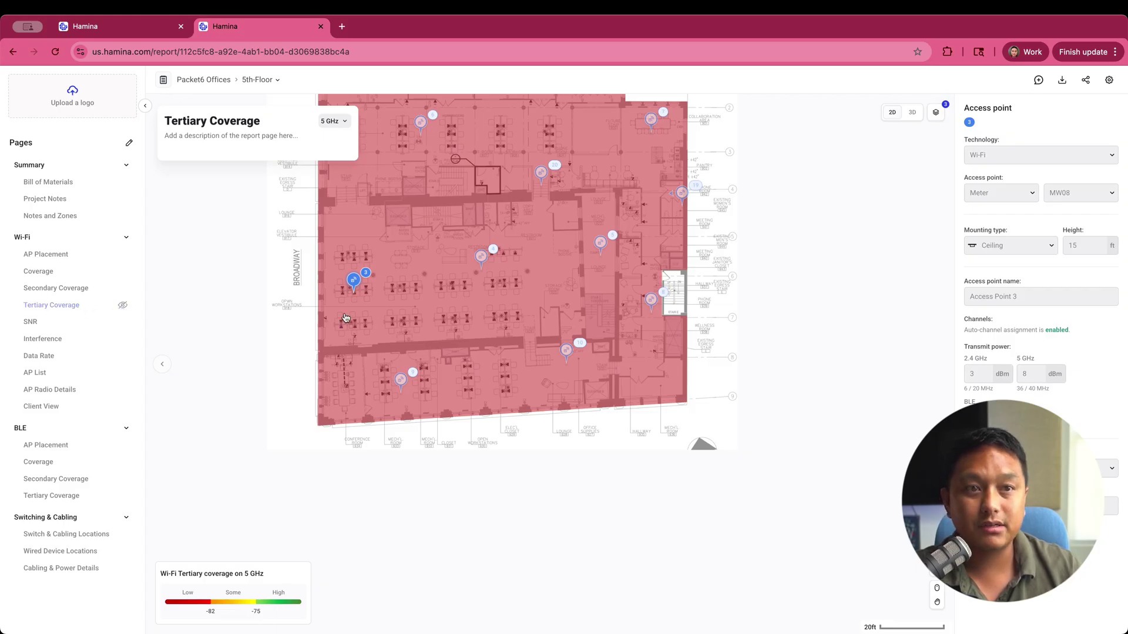
click(388, 341)
Step: Review the 5 GHz Secondary Coverage, SNR and Data Rate heatmap pages for the 5th-Floor
click(71, 289)
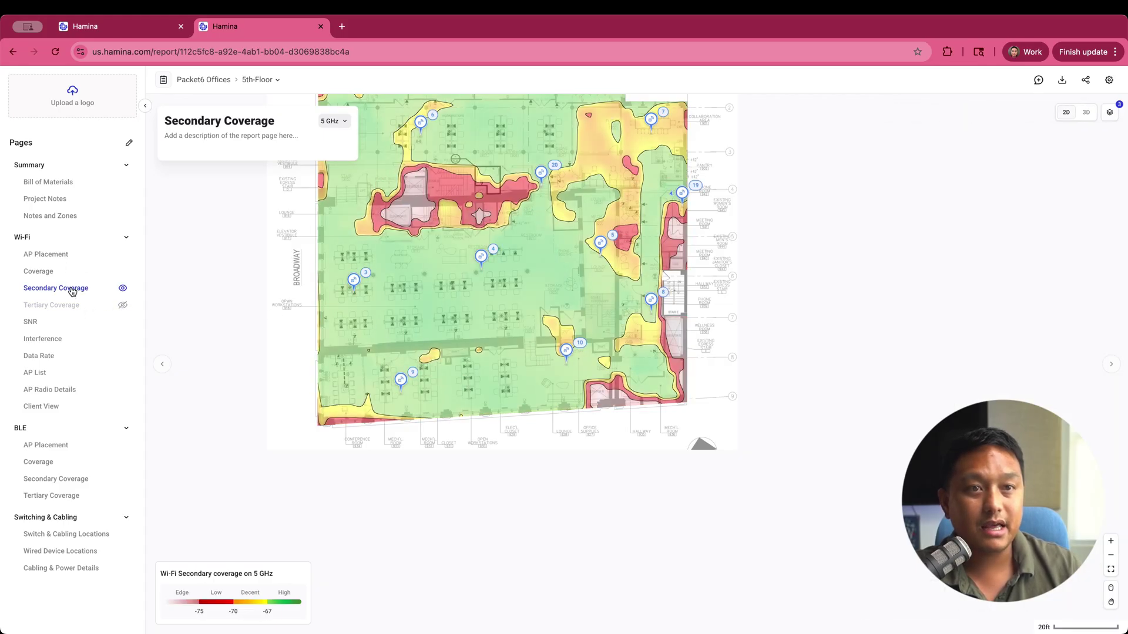
click(46, 319)
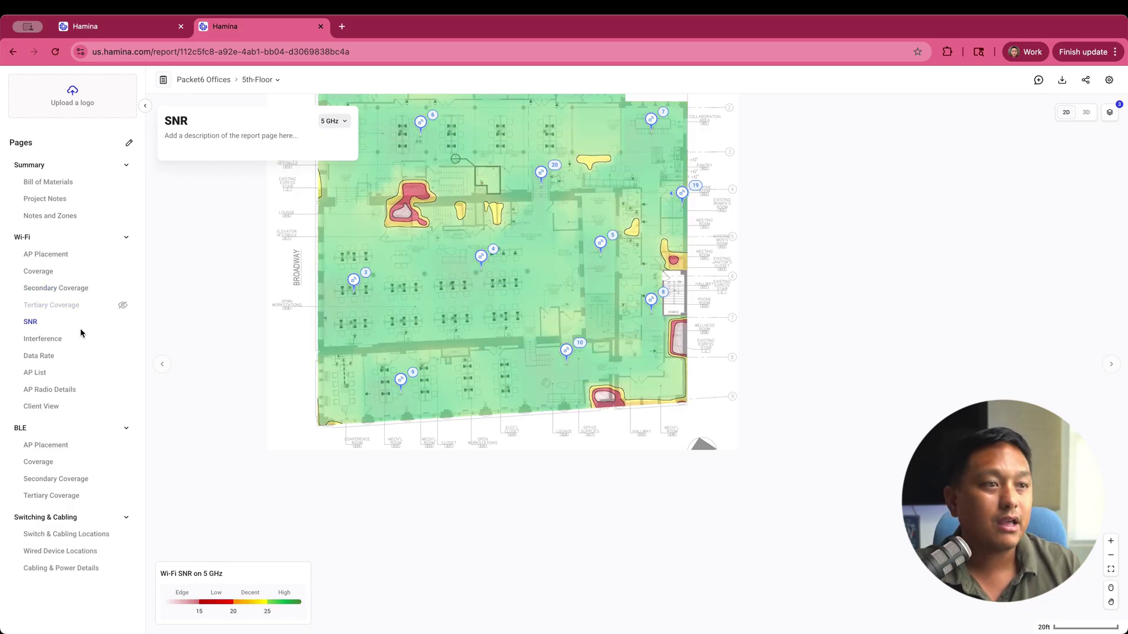
click(39, 357)
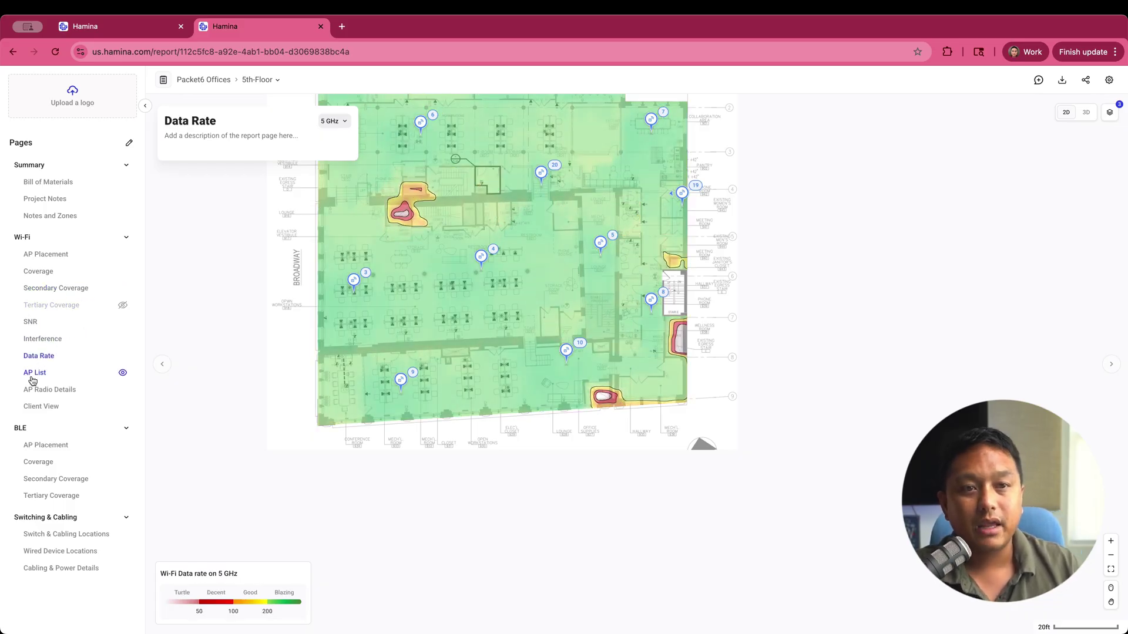
Step: Examine the Client View page by simulating an iPhone client inside and outside the 5th-Floor, and check the available client device types
click(40, 407)
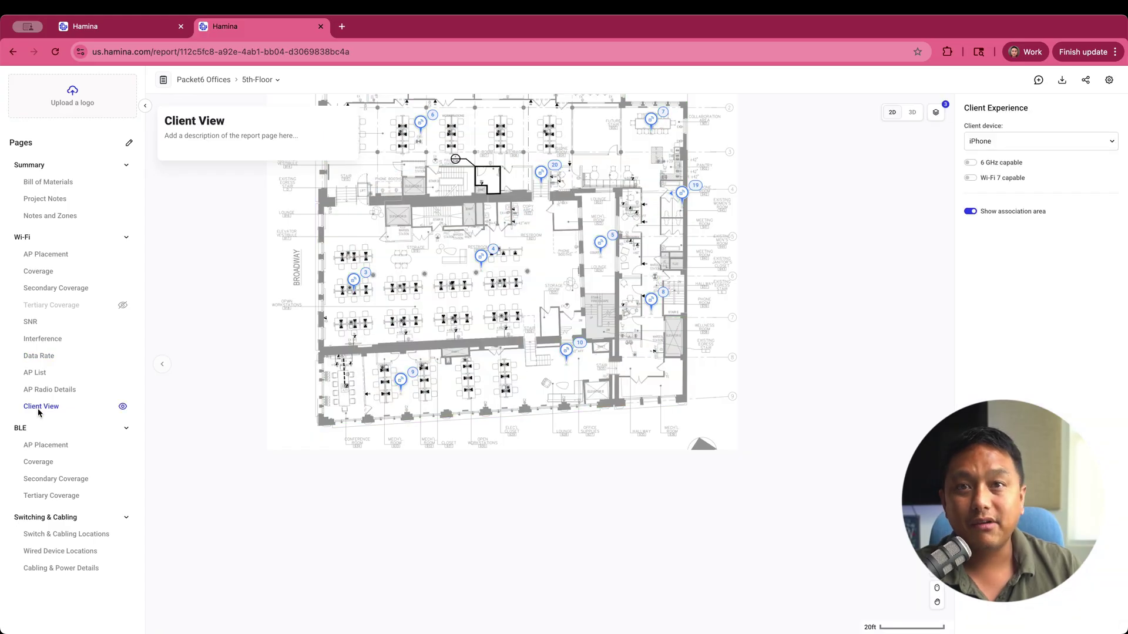
drag(369, 343, 355, 410)
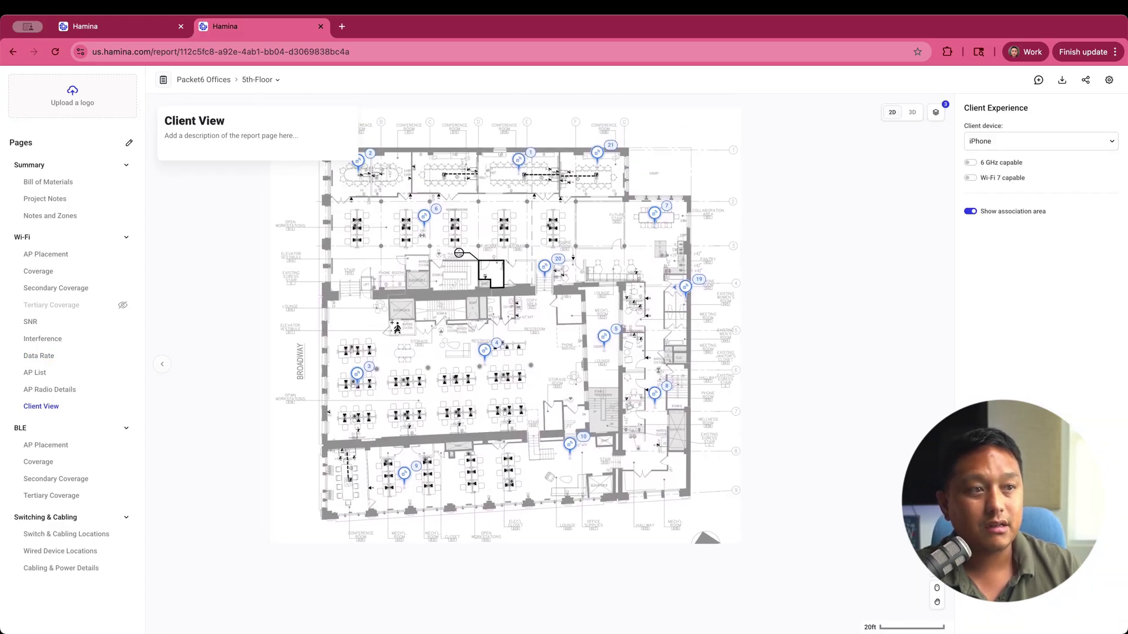
click(401, 327)
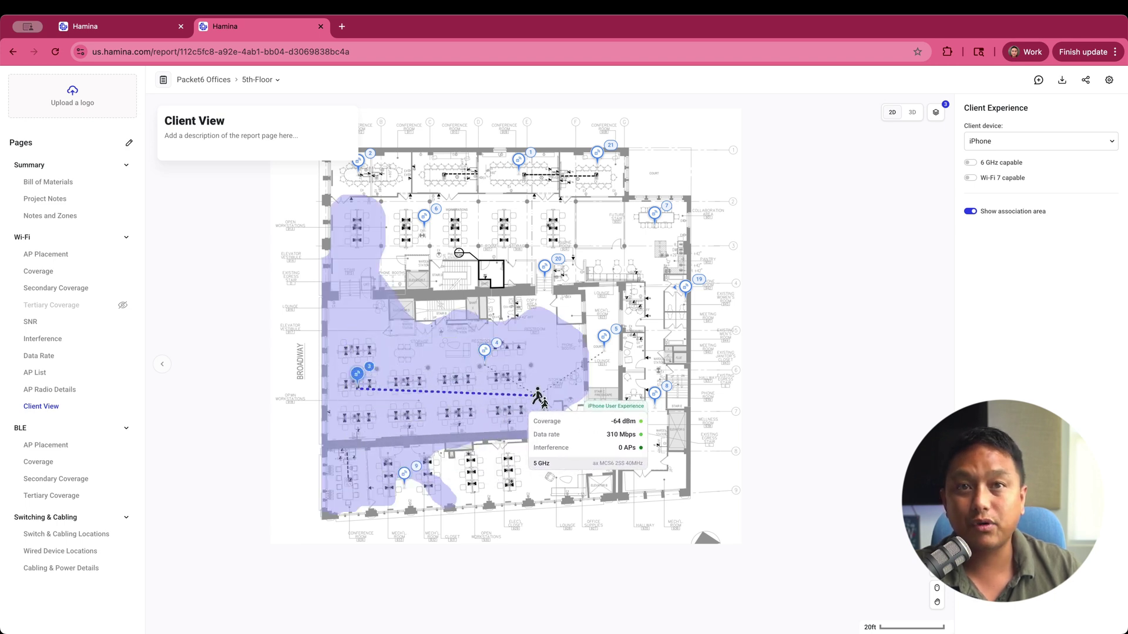
click(988, 144)
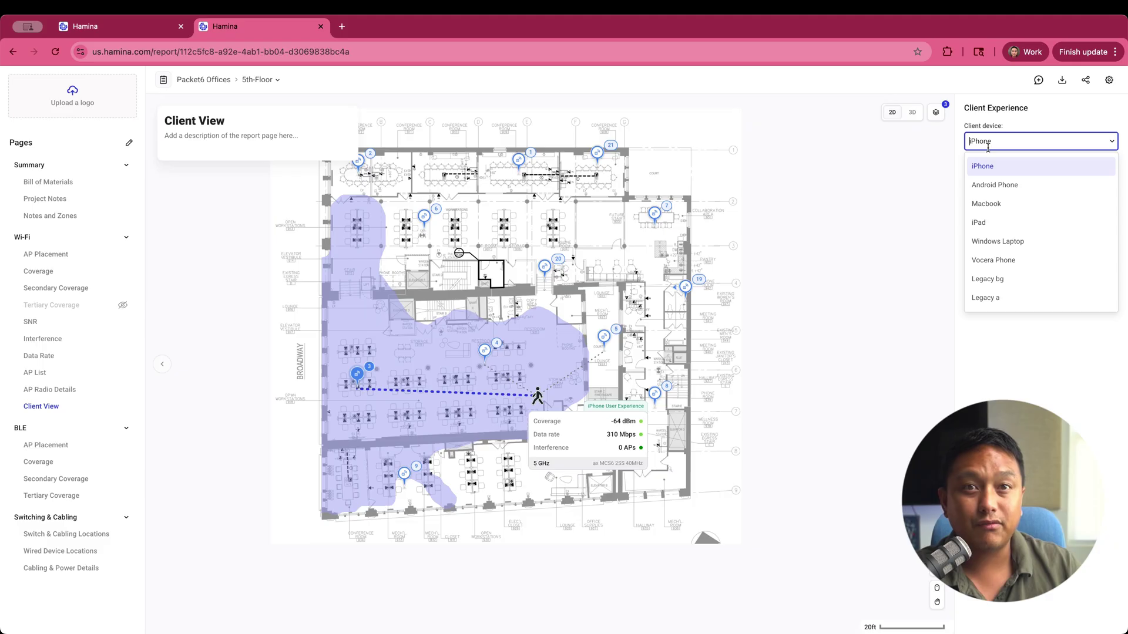
click(831, 193)
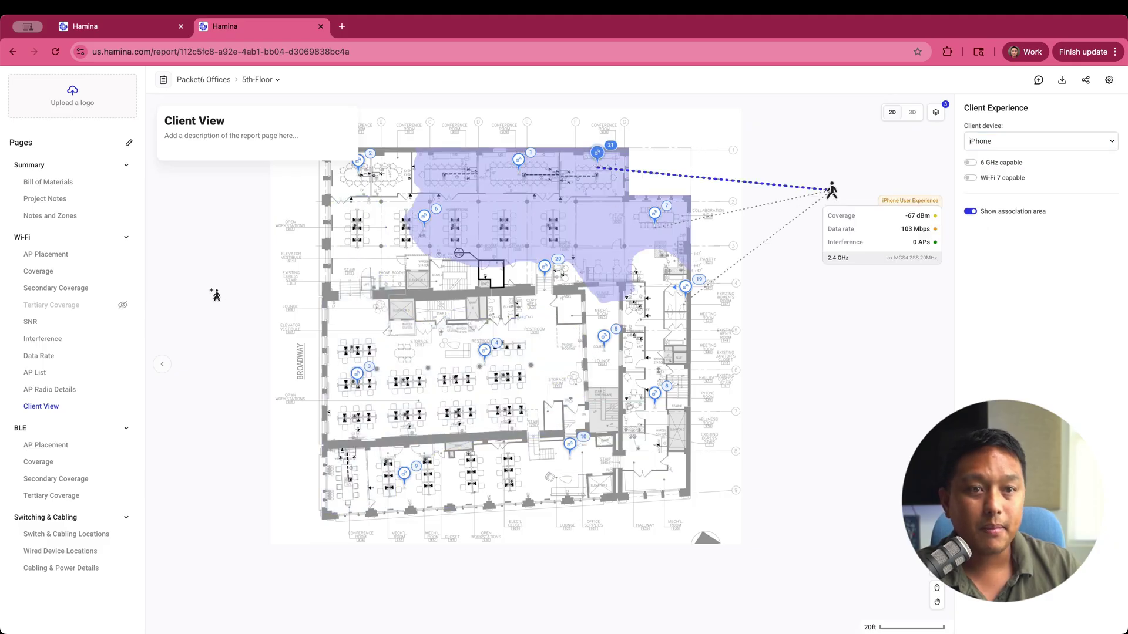
Step: Hide all four BLE pages and all three Switching & Cabling pages from the report
click(123, 446)
click(122, 462)
click(123, 480)
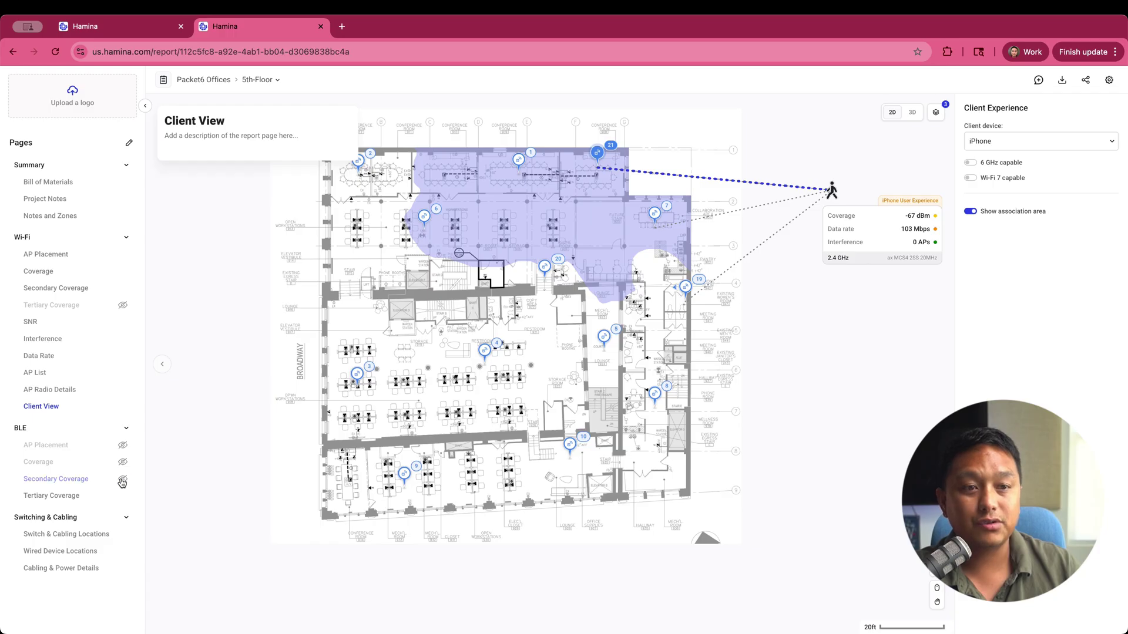
click(122, 497)
click(122, 535)
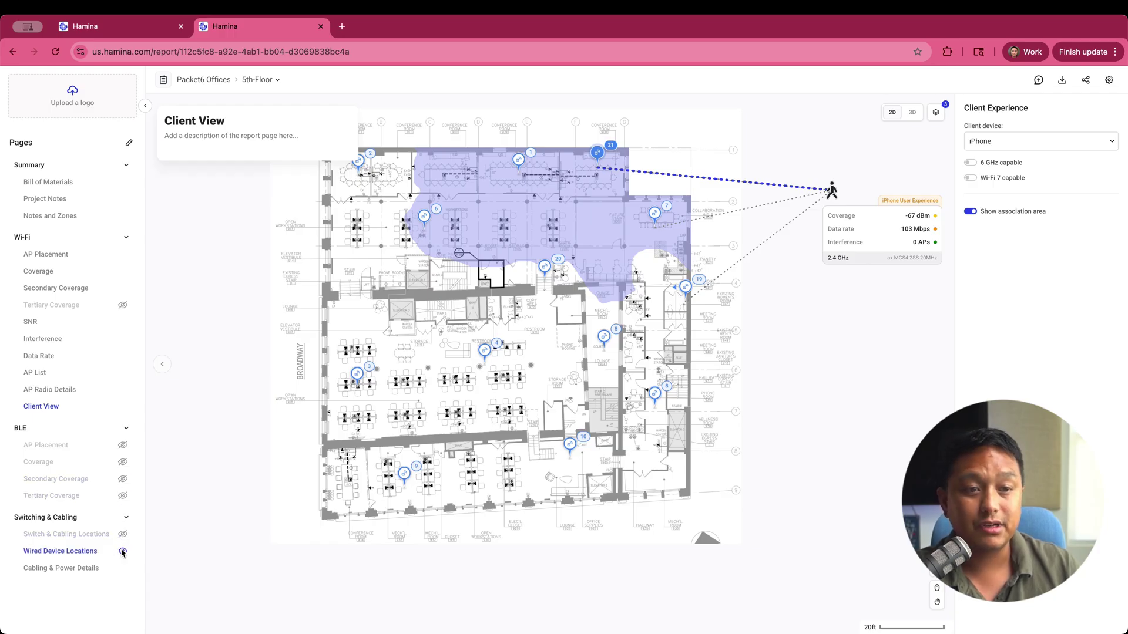
click(122, 552)
click(122, 568)
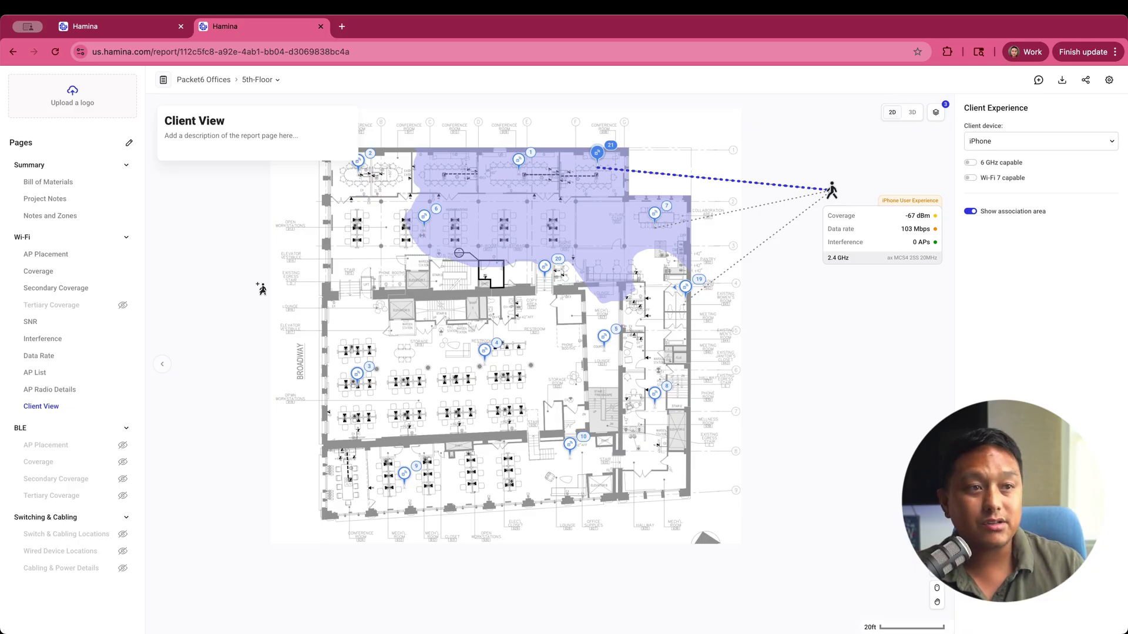
Step: Return to the report's Bill of Materials page and set up report sharing with the password disabled
click(64, 183)
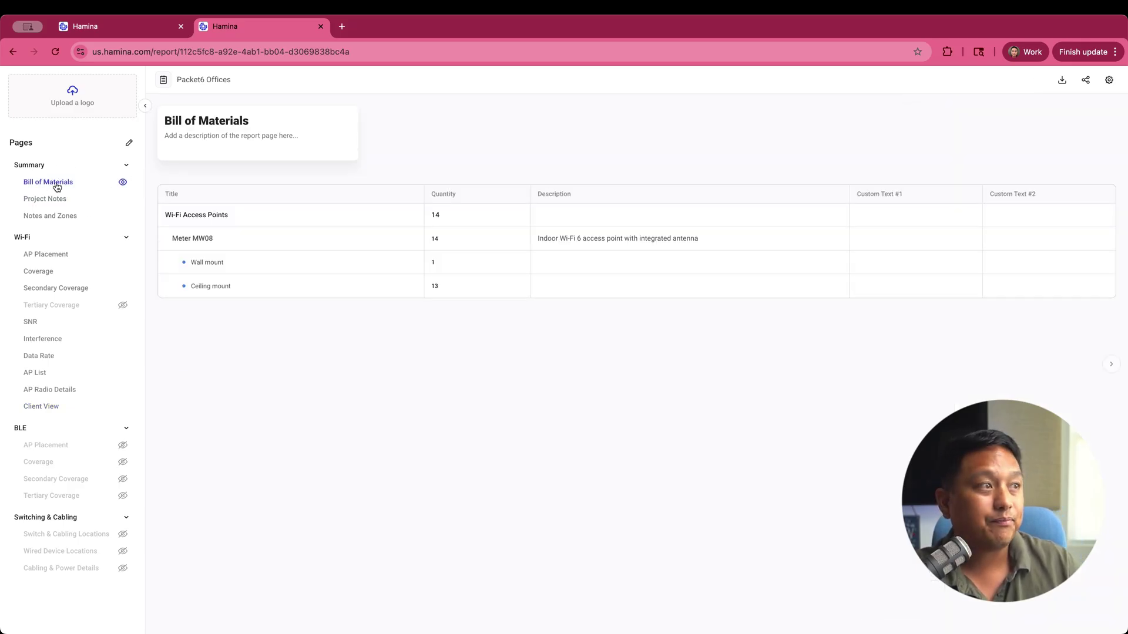
click(1085, 82)
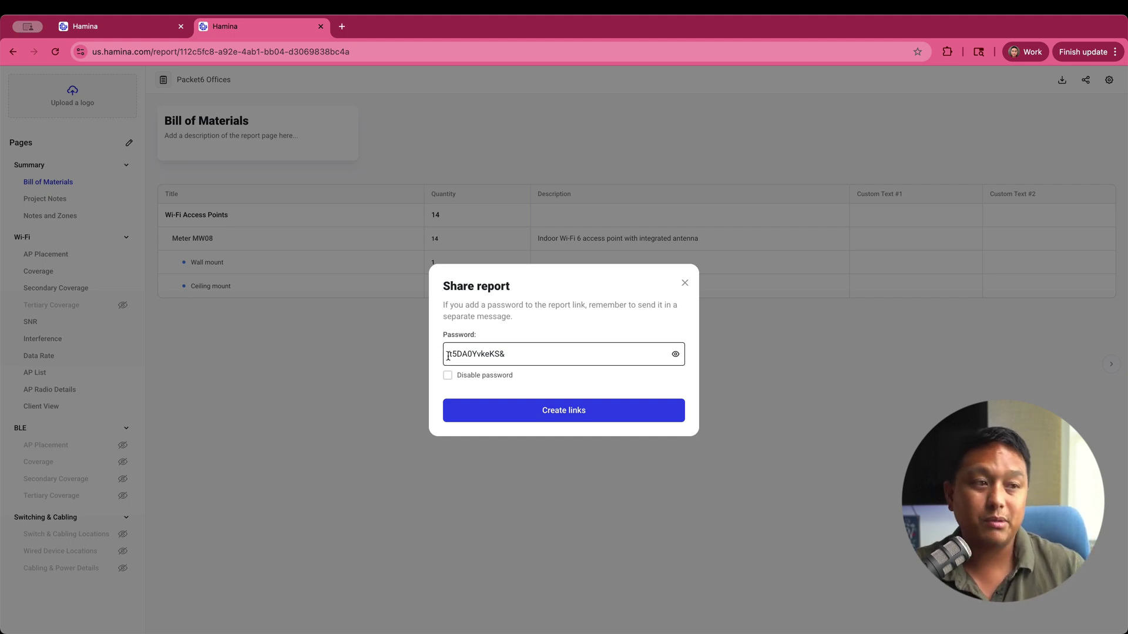
click(447, 375)
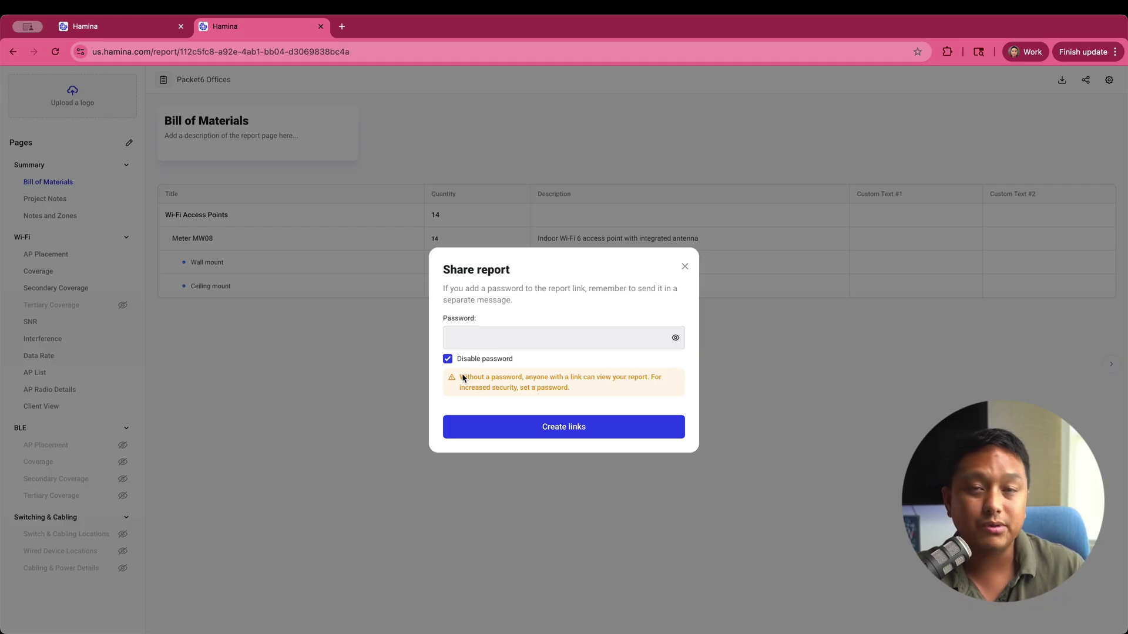